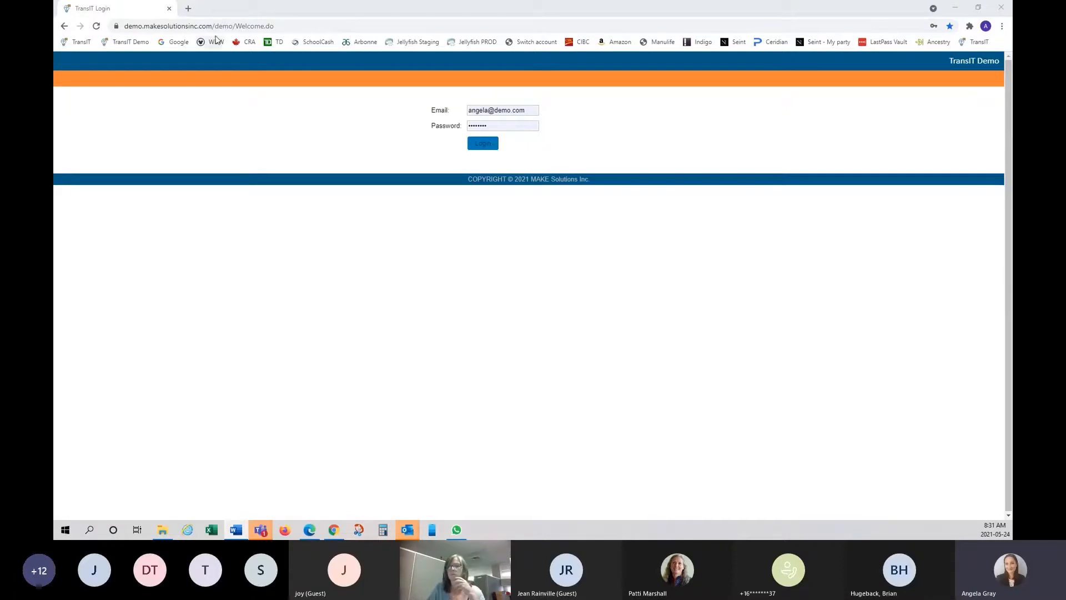
# - Fill the TransIT Demo login from the saved credentials, re-enter the password and submit
pyautogui.click(279, 26)
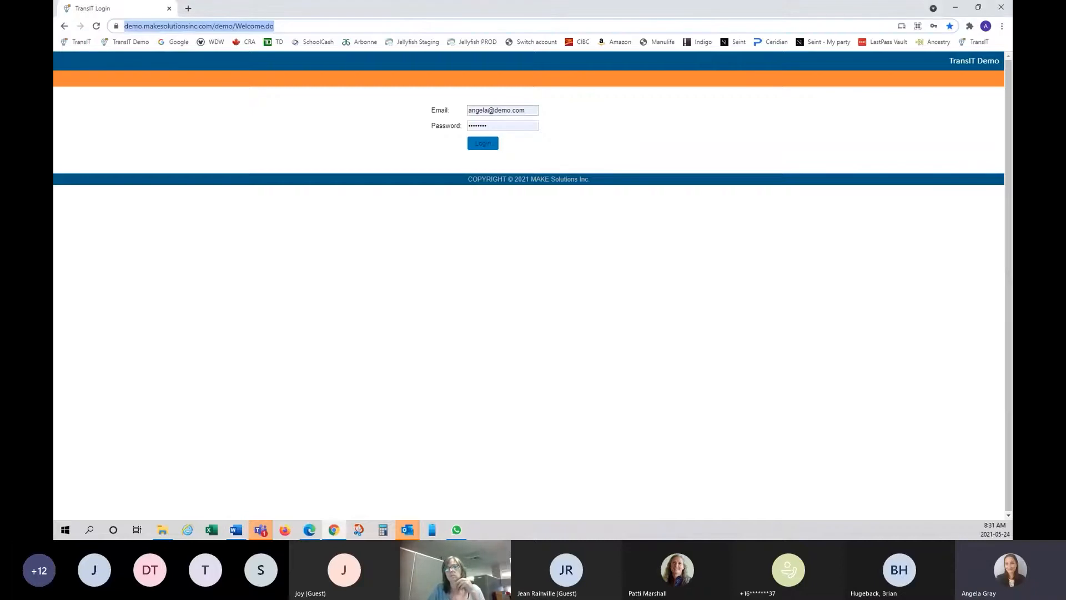
pyautogui.hotkey('alt', 'Tab')
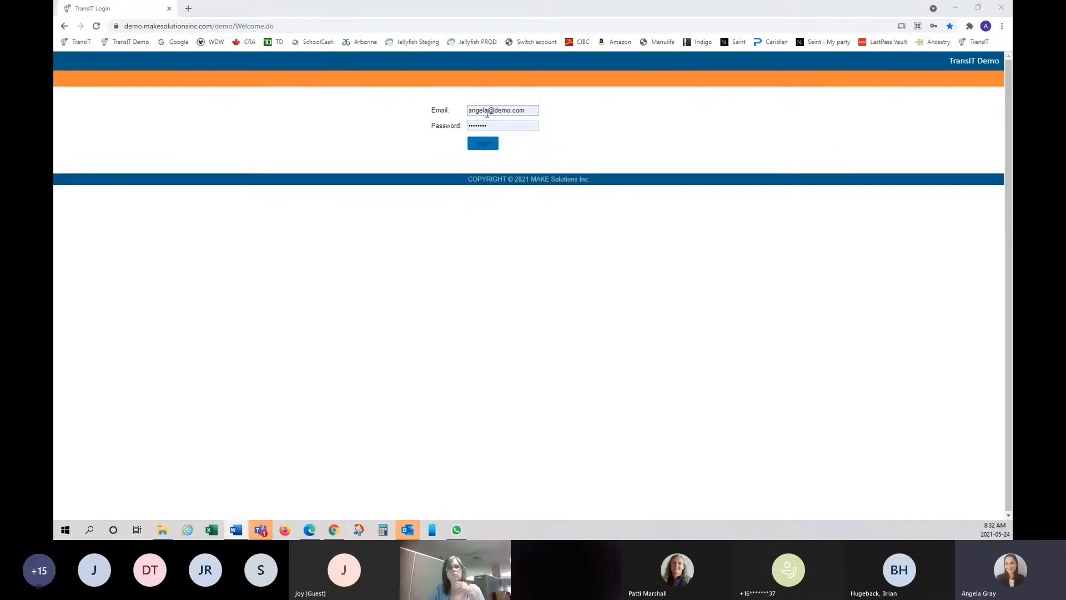
pyautogui.click(489, 145)
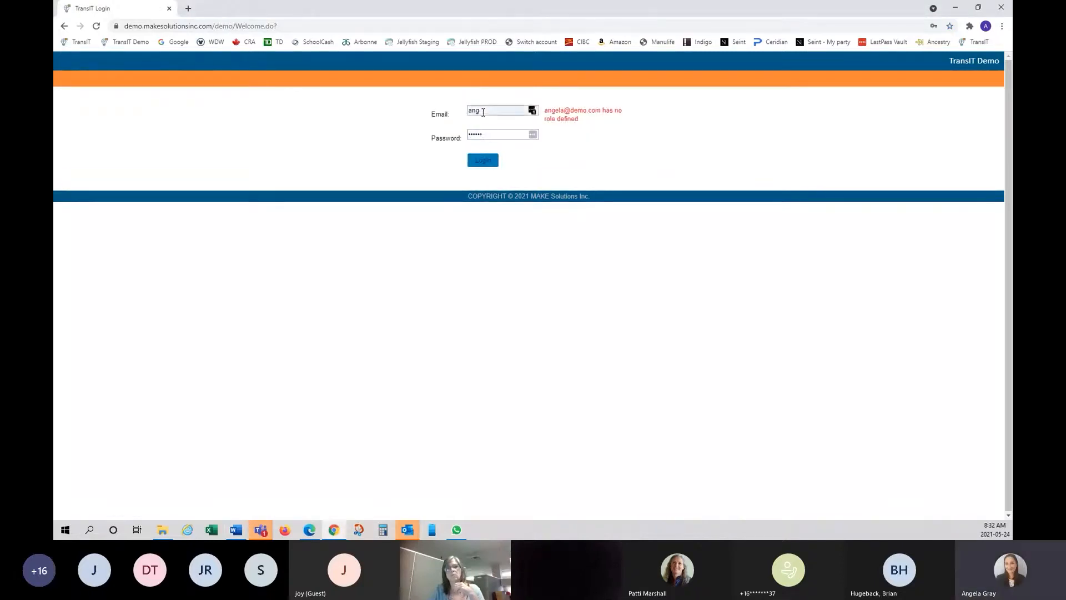
pyautogui.click(482, 111)
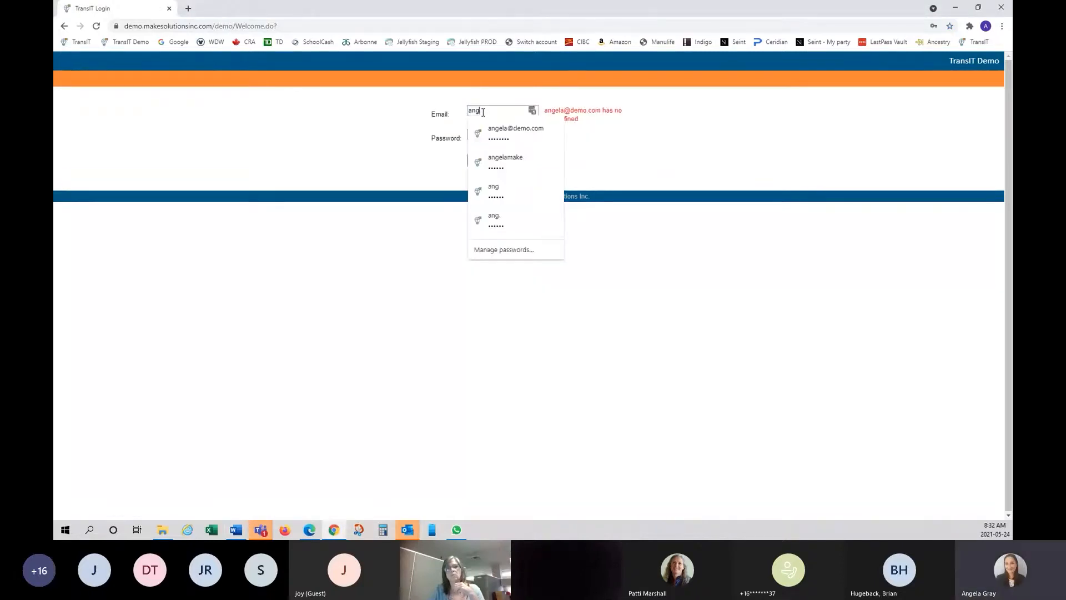
pyautogui.click(502, 134)
pyautogui.moveTo(502, 134); pyautogui.dragTo(458, 140)
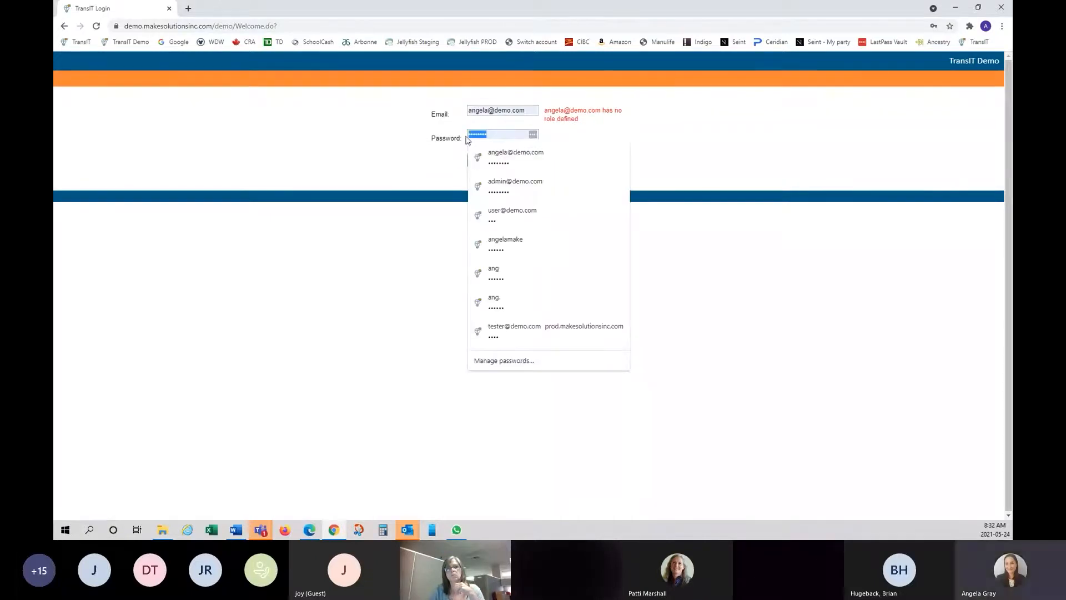
pyautogui.write('•••••')
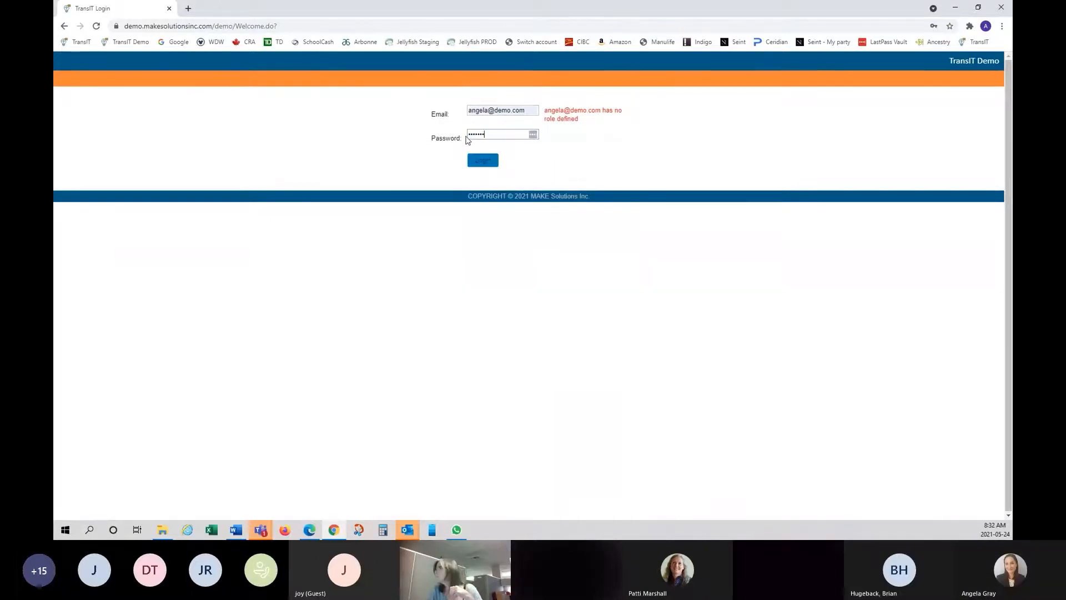
pyautogui.press('Return')
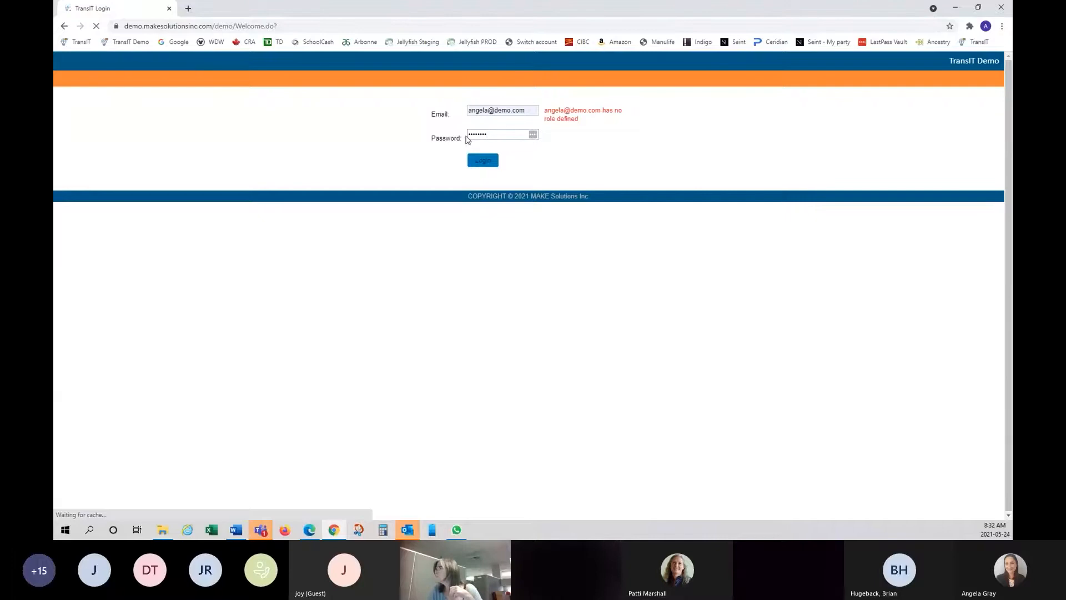
# - Dismiss the saved-login suggestions and submit the login form again
pyautogui.click(499, 113)
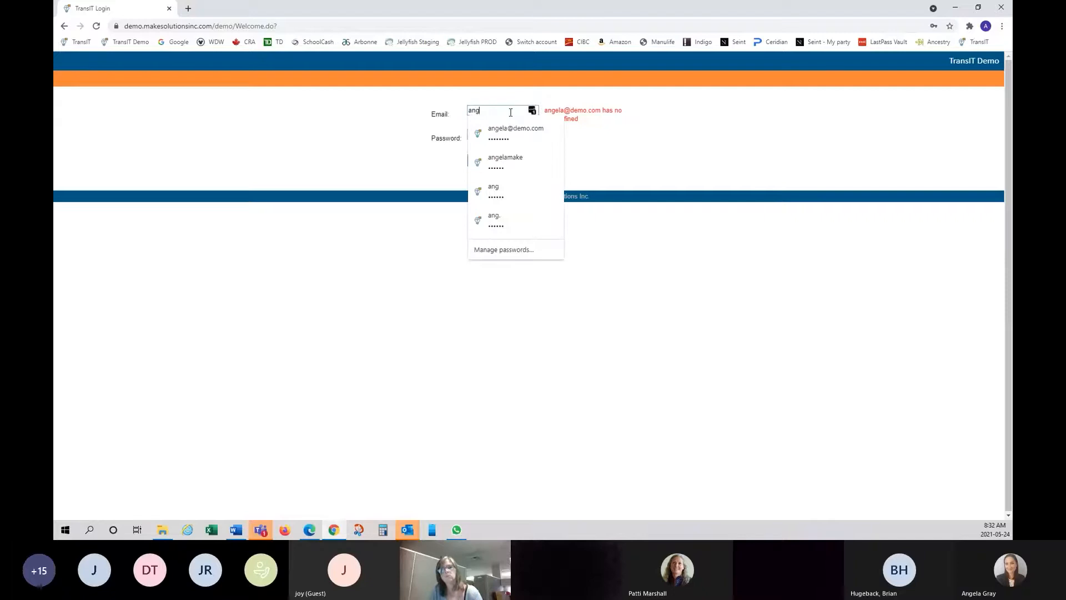
pyautogui.click(669, 146)
pyautogui.click(489, 164)
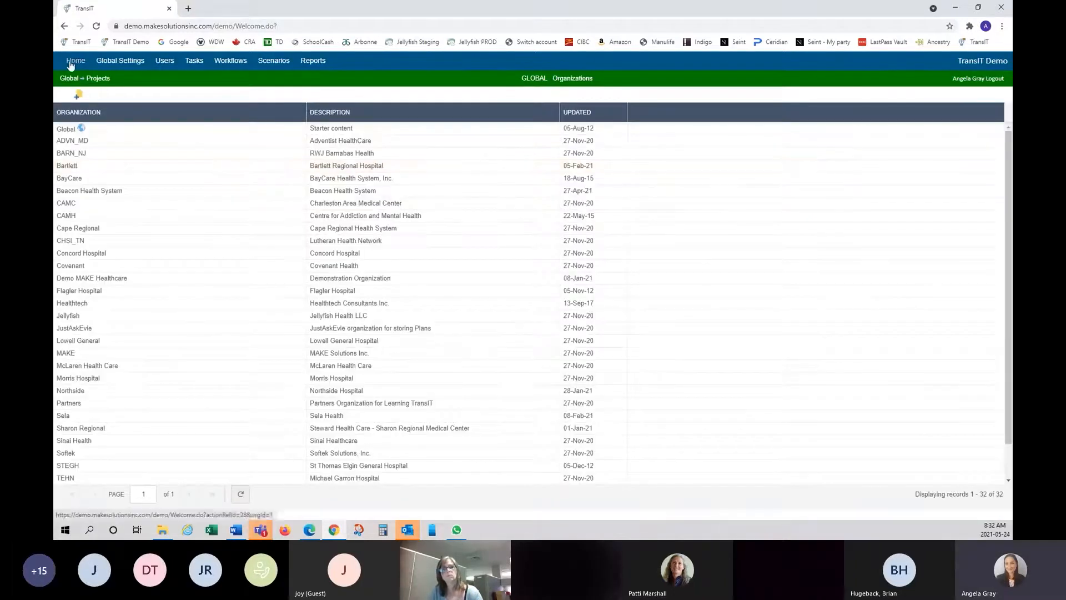
# - Open the Demo MAKE Healthcare organization to see its four projects
pyautogui.click(109, 278)
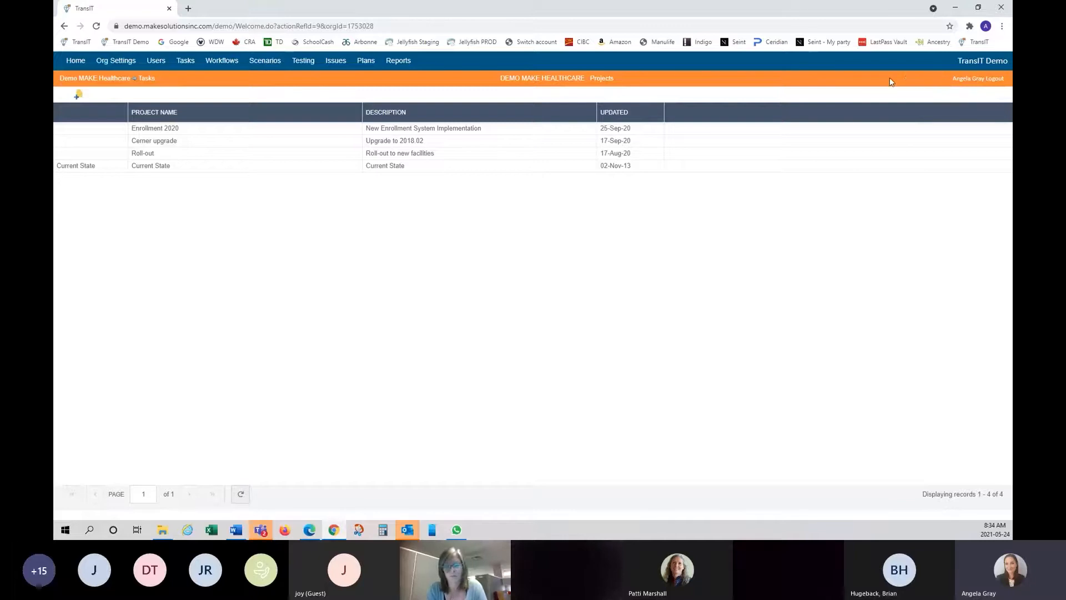
# - Open your user settings page from the user name in the header
pyautogui.click(972, 81)
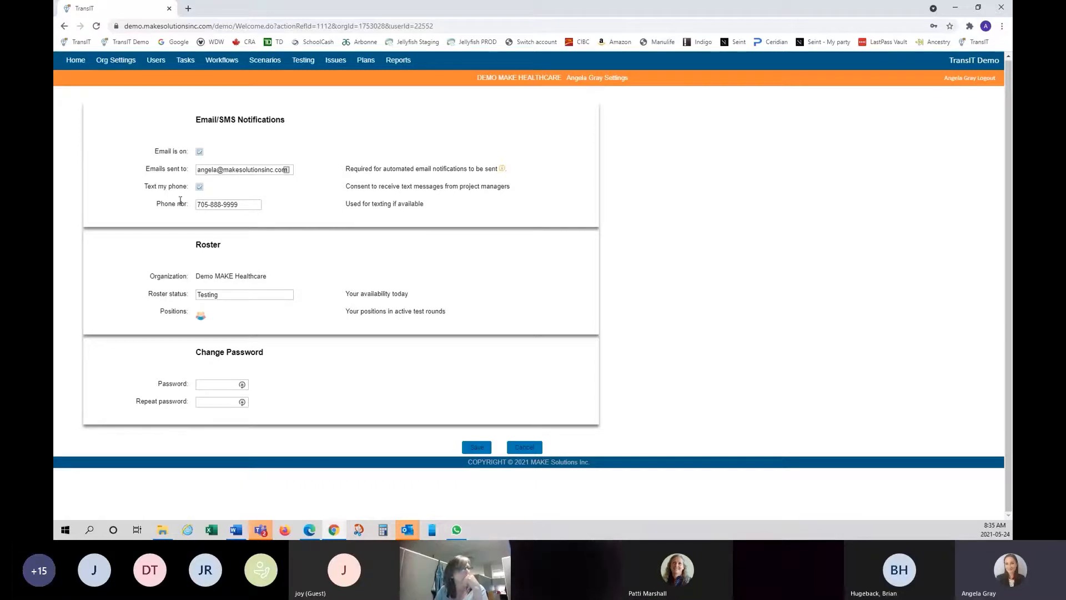
pyautogui.click(225, 205)
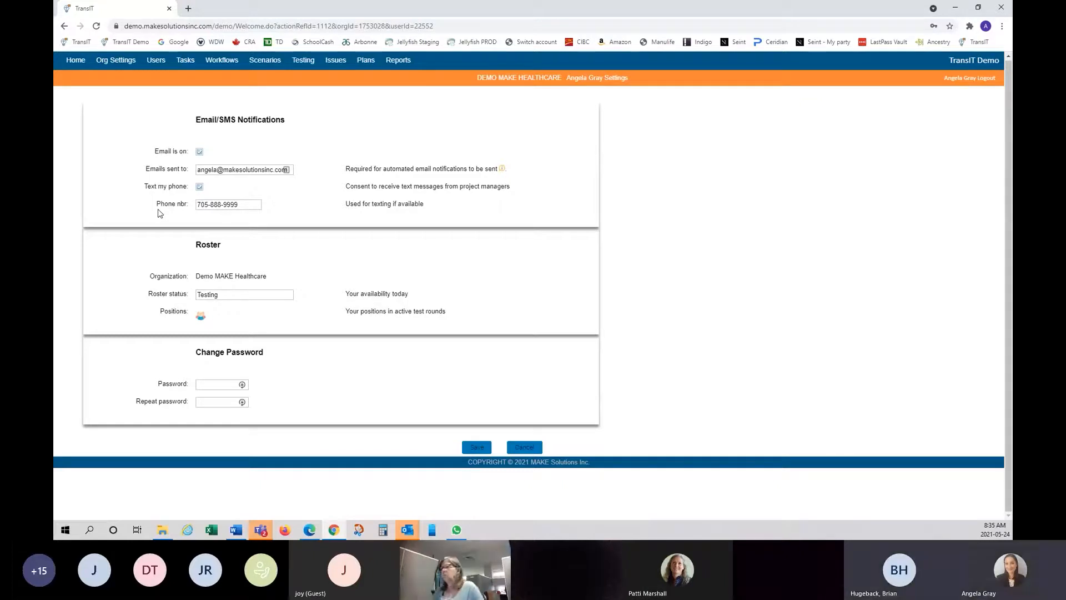
pyautogui.click(240, 203)
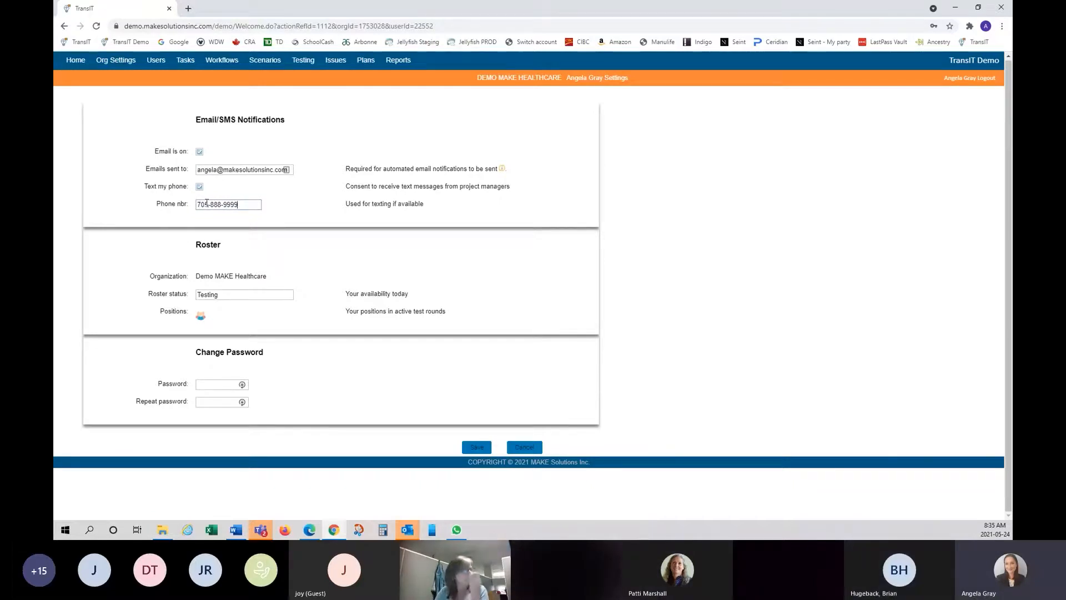
pyautogui.click(247, 206)
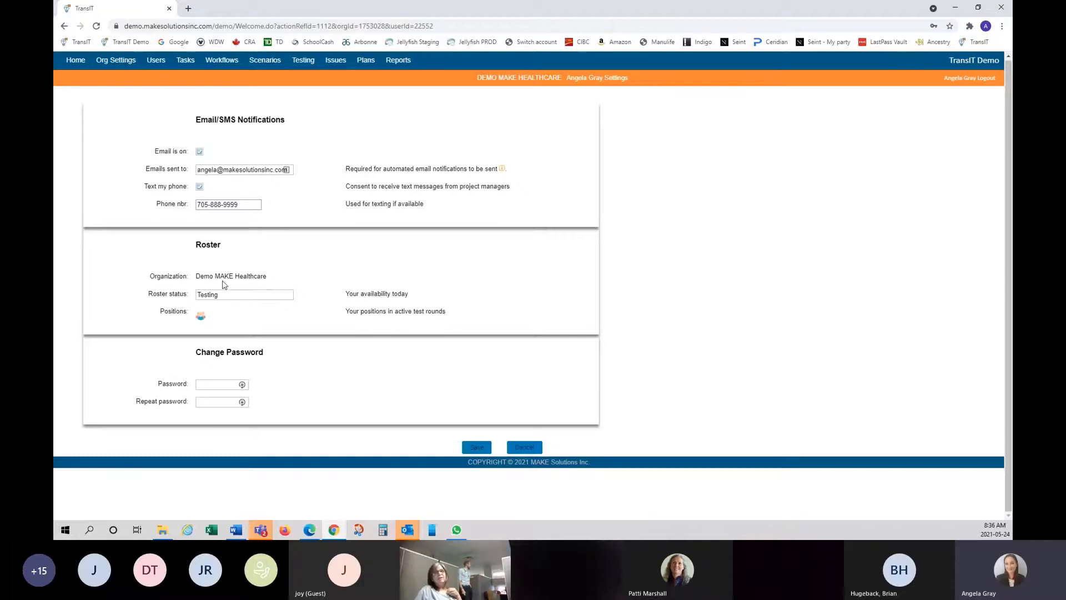
# - Change the Roster status from Testing to Training
pyautogui.click(260, 297)
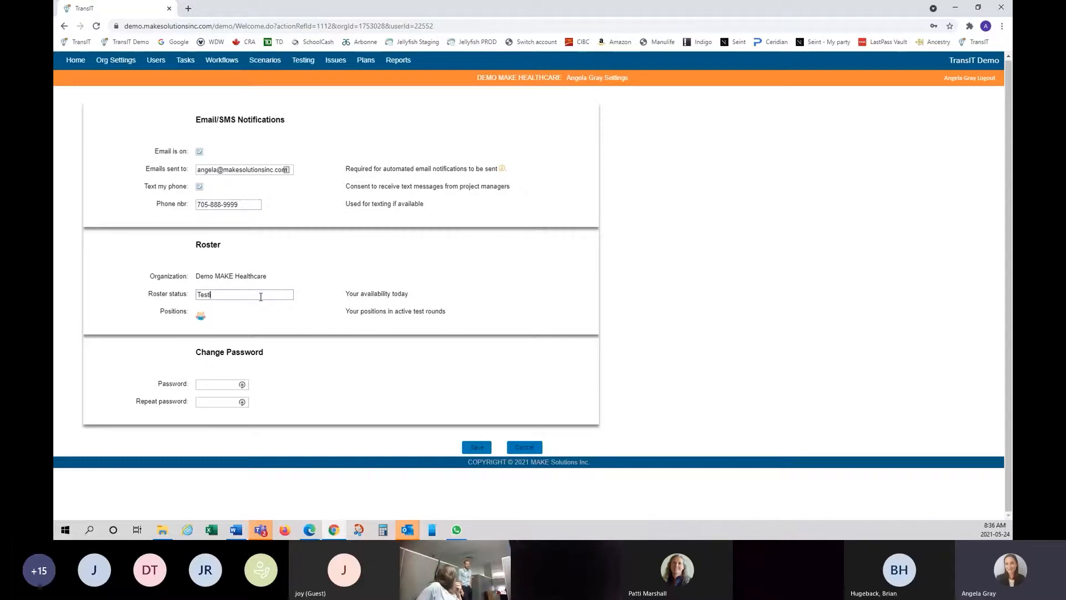
pyautogui.press('BackSpace')
pyautogui.press('BackSpace')
pyautogui.press('BackSpace')
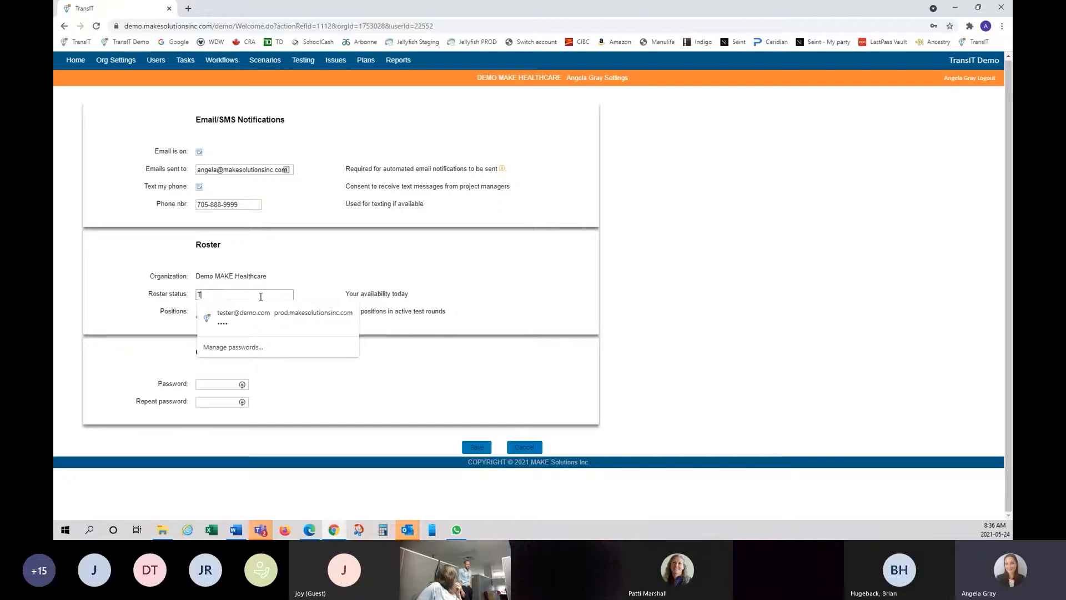
pyautogui.write('raining')
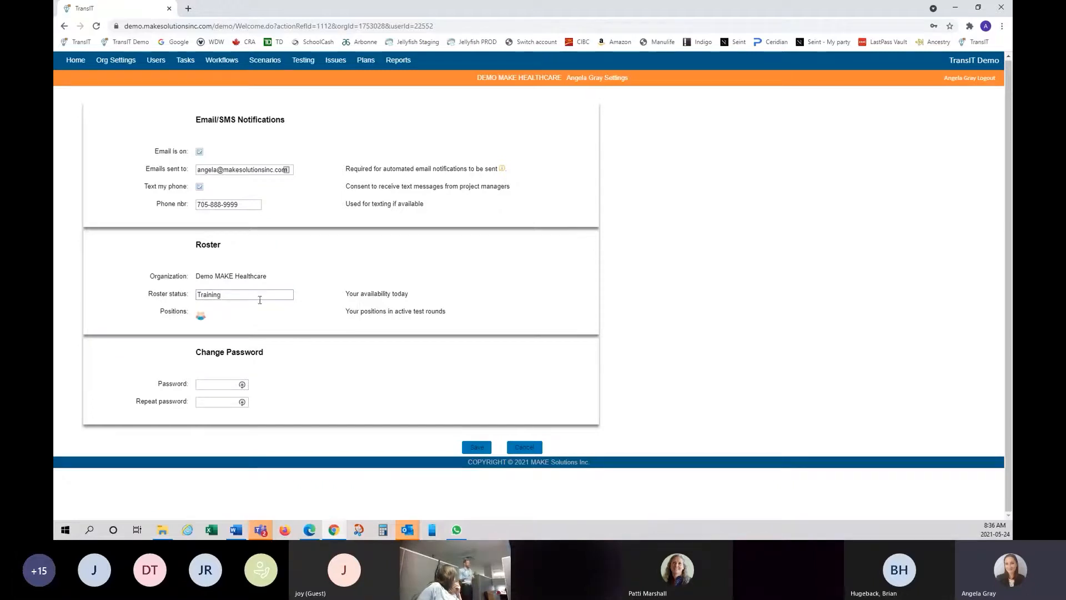
pyautogui.click(201, 318)
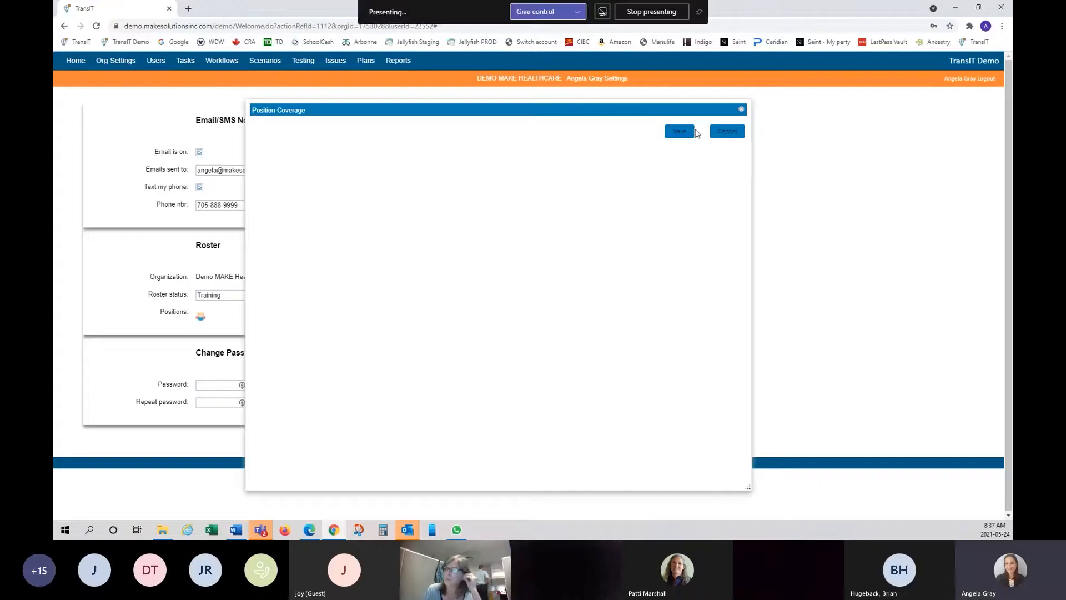
pyautogui.click(728, 139)
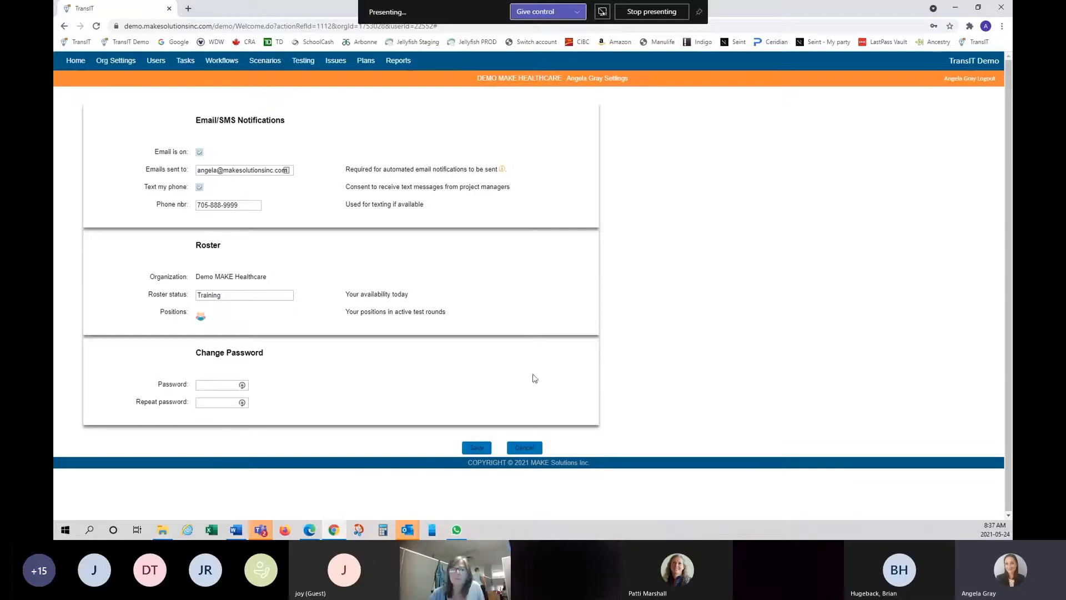
# - Save the user settings, then open the Project Name column filter
pyautogui.click(472, 454)
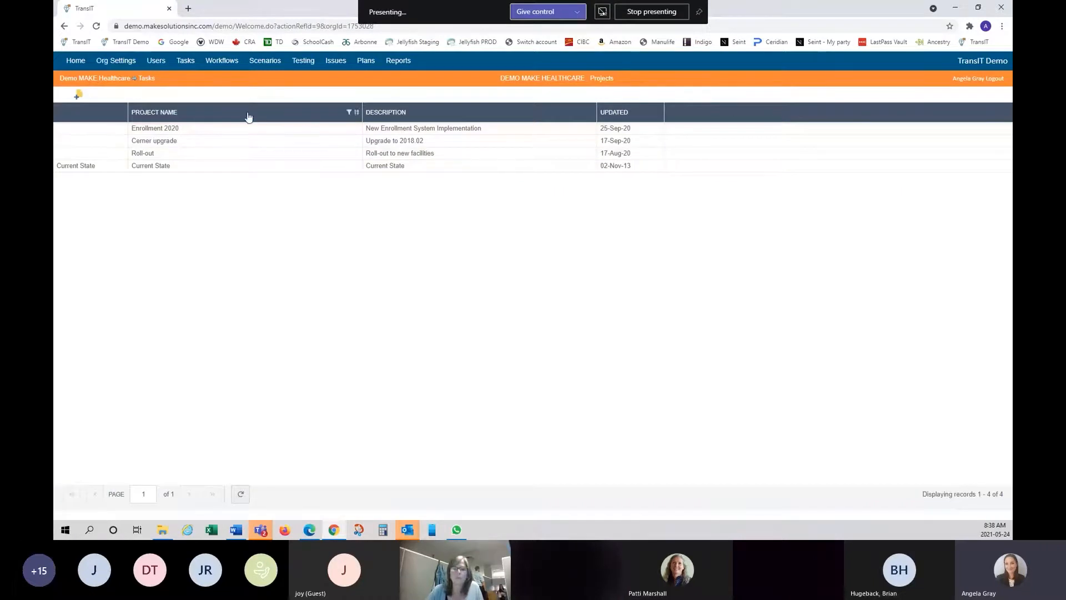
pyautogui.click(350, 113)
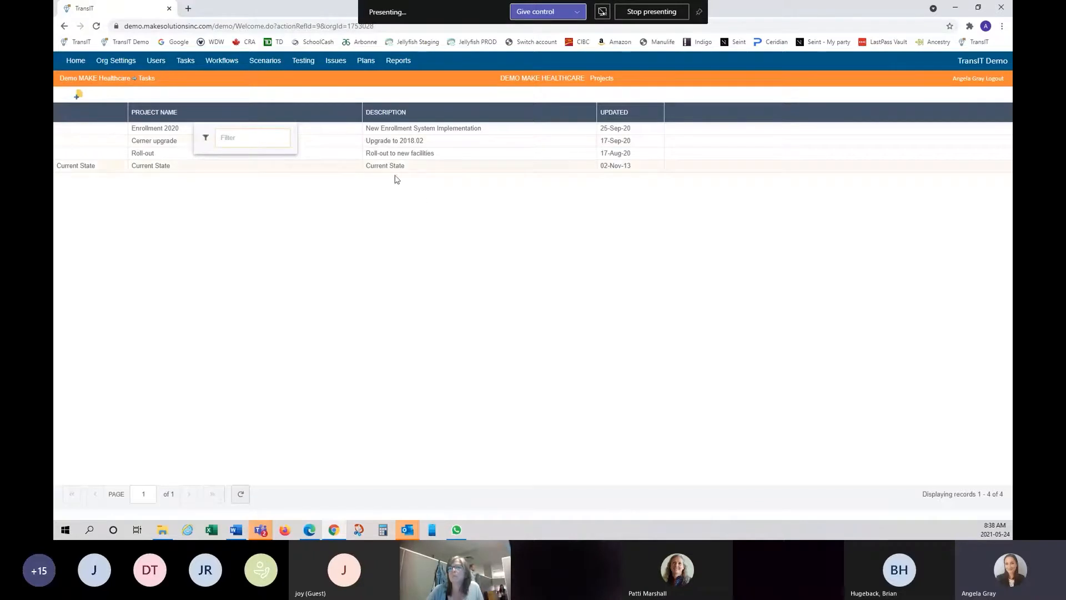
# - Close the Project Name filter without applying it, keeping all four projects listed
pyautogui.click(422, 192)
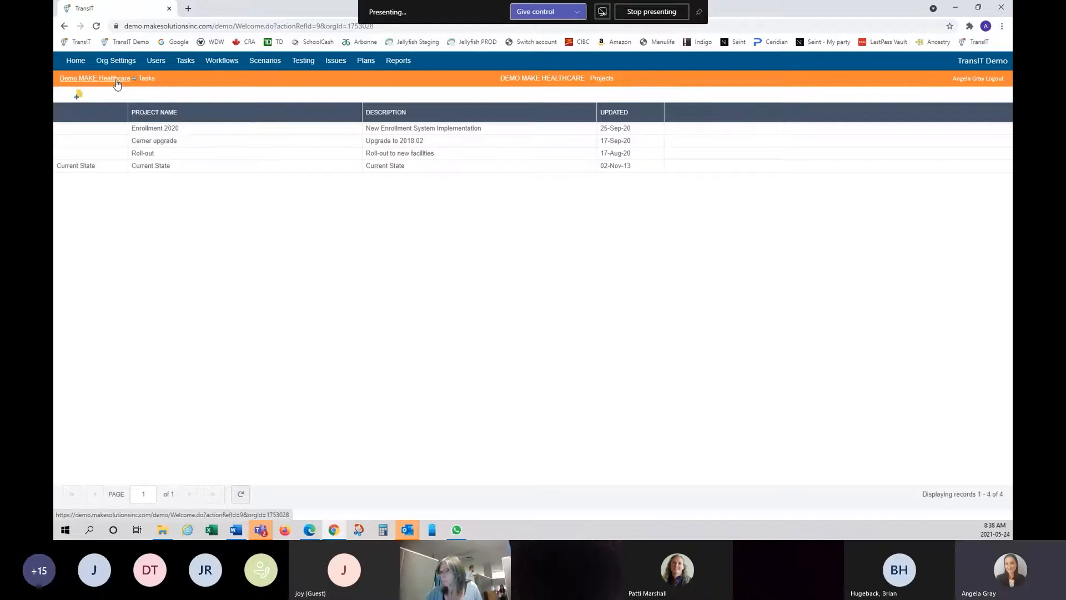
# - Start a new project named '5.0 Training' and copy that name into its Description
pyautogui.click(79, 98)
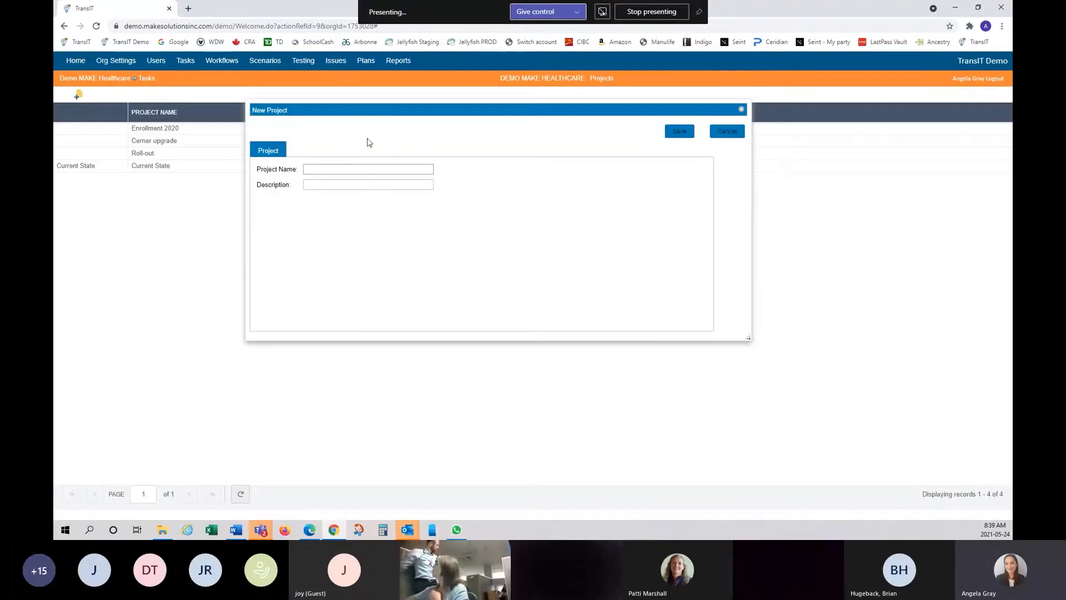
pyautogui.click(348, 167)
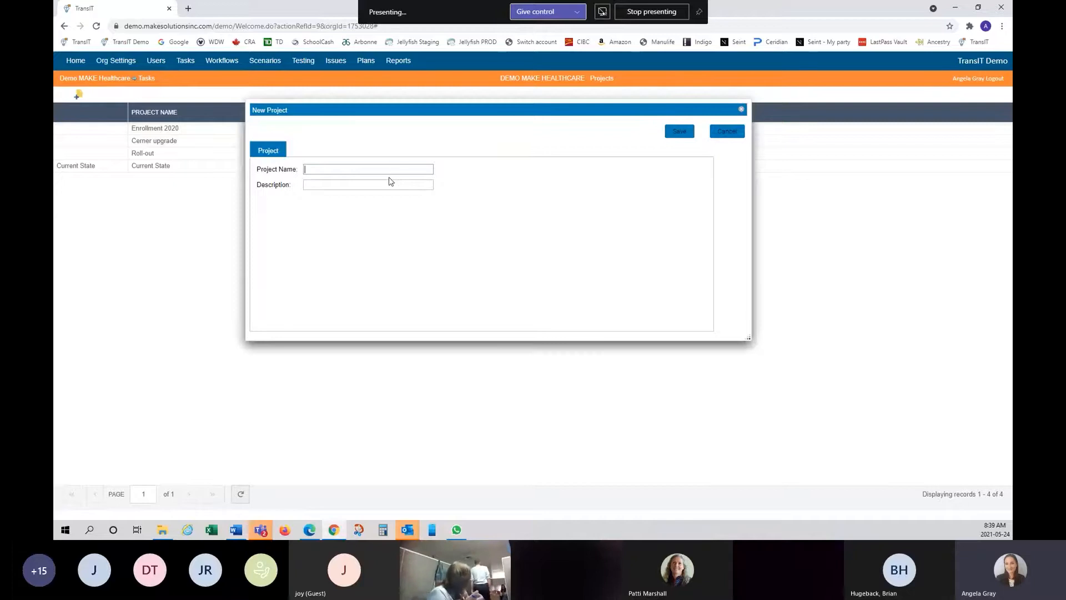
pyautogui.write('5')
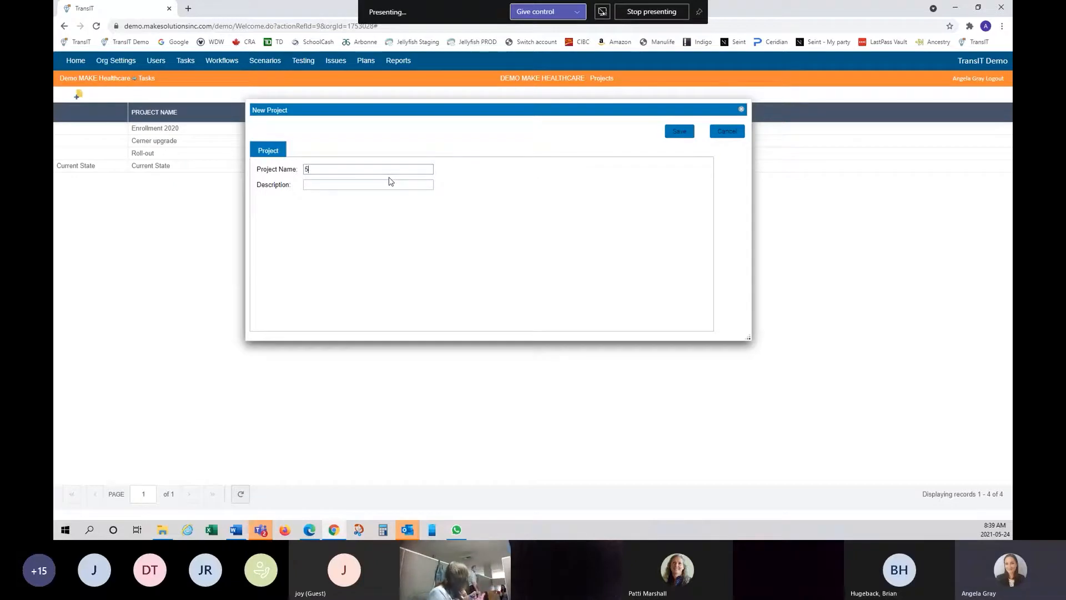
pyautogui.write('.0 Training')
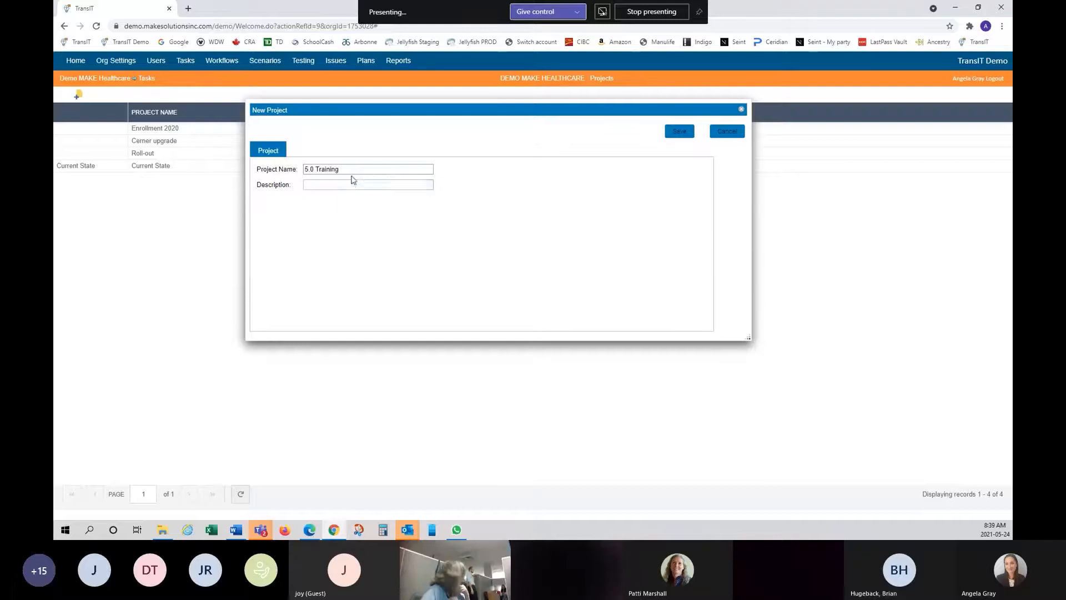
pyautogui.moveTo(353, 169); pyautogui.dragTo(260, 169)
pyautogui.hotkey('ctrl', 'c')
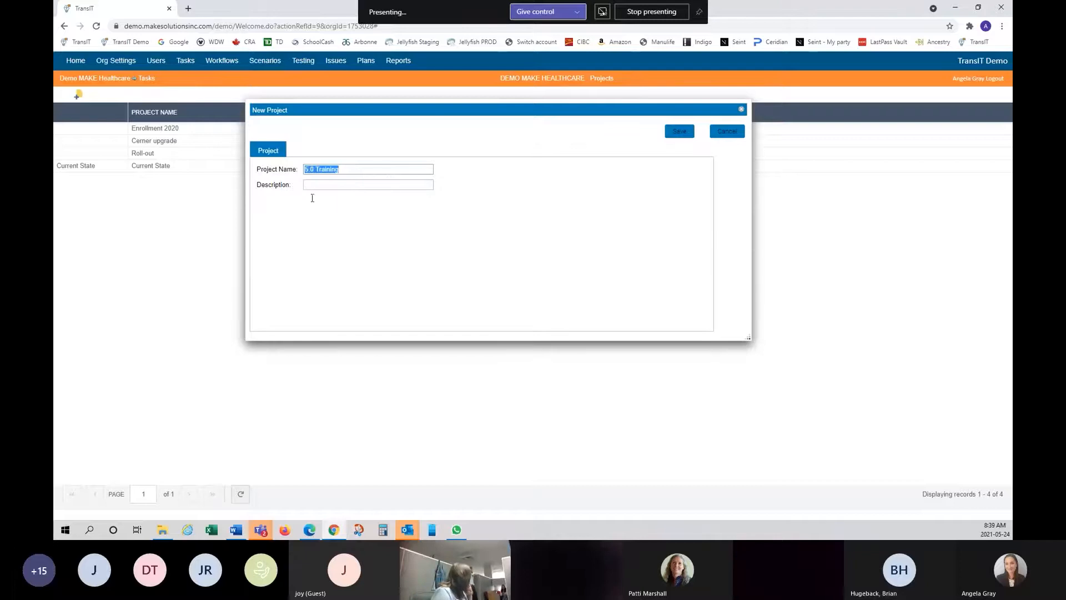
pyautogui.click(375, 187)
pyautogui.hotkey('ctrl', 'v')
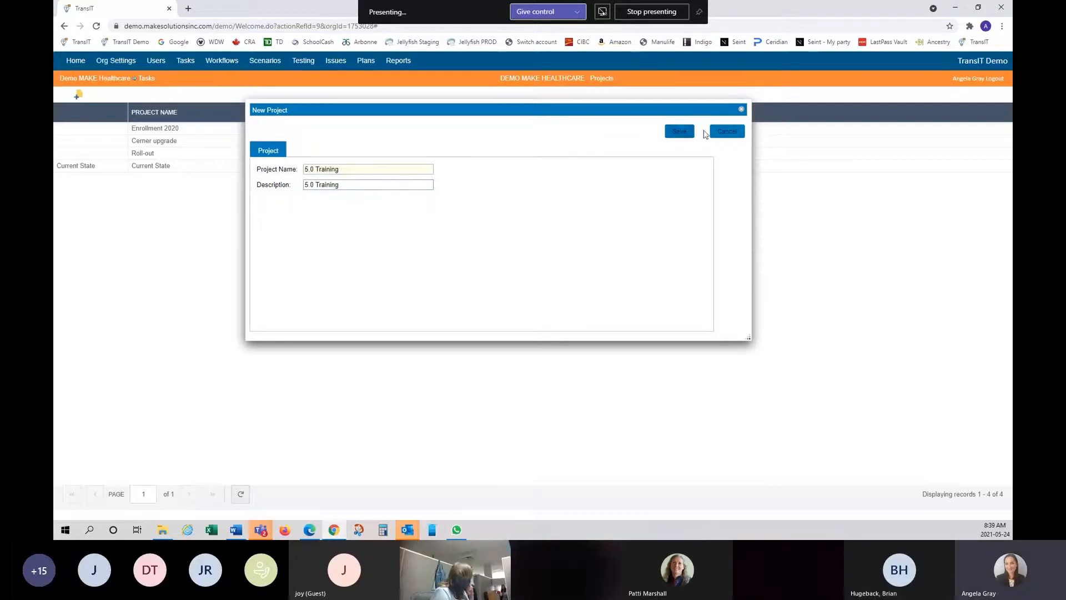
# - Save the 5.0 Training project, view its empty task list, and return to Projects
pyautogui.click(678, 136)
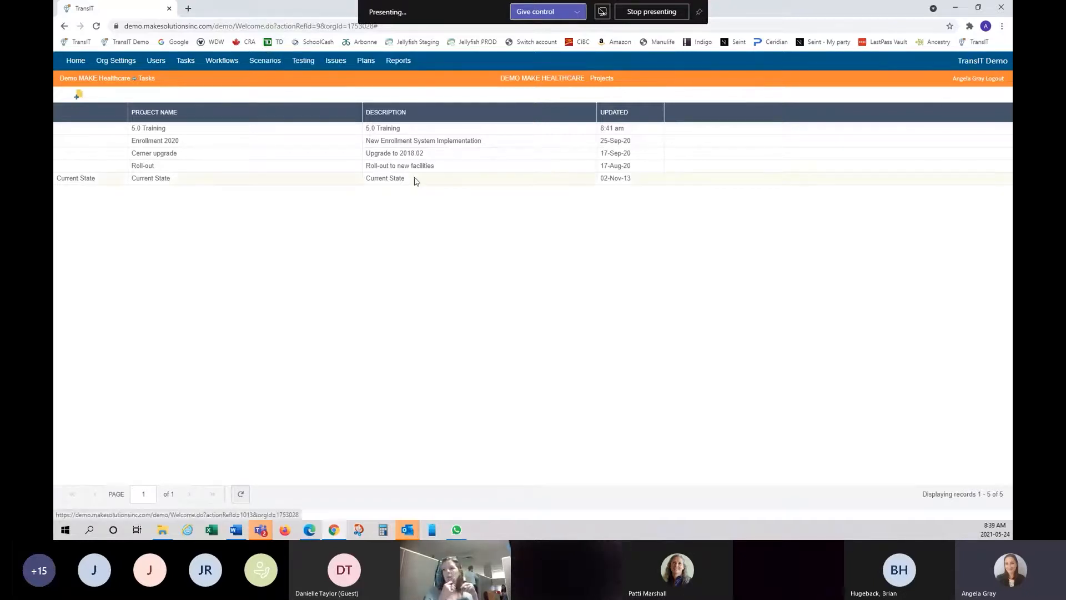
pyautogui.click(227, 132)
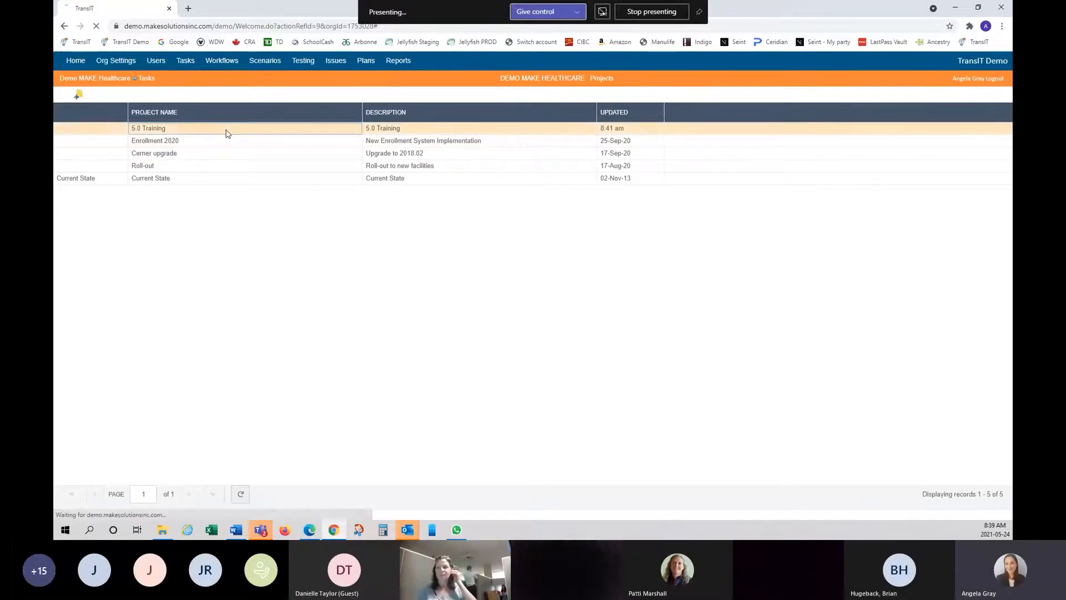
pyautogui.click(150, 128)
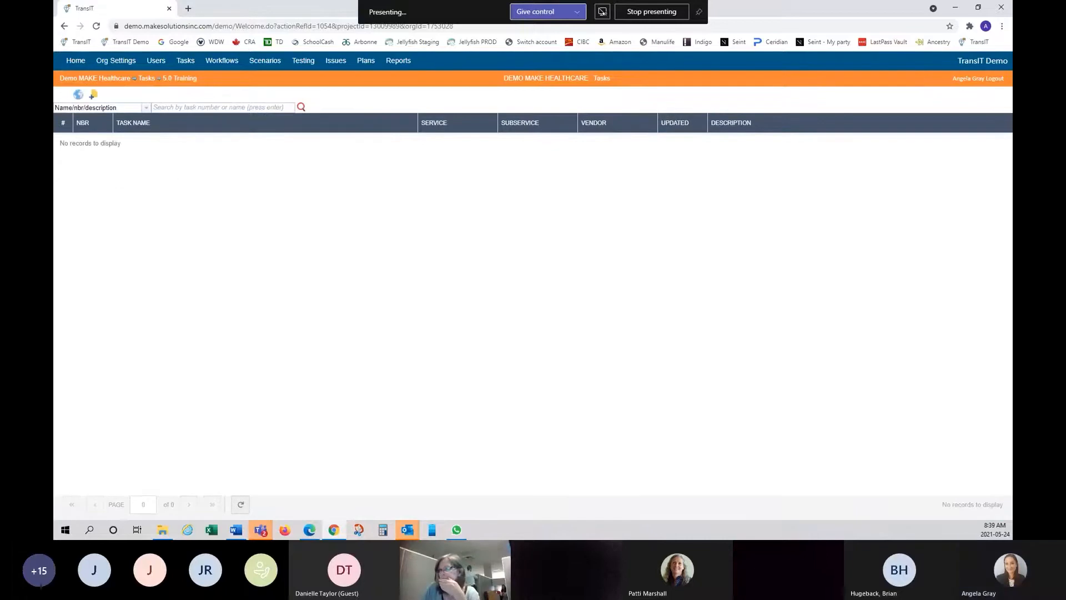
pyautogui.click(65, 26)
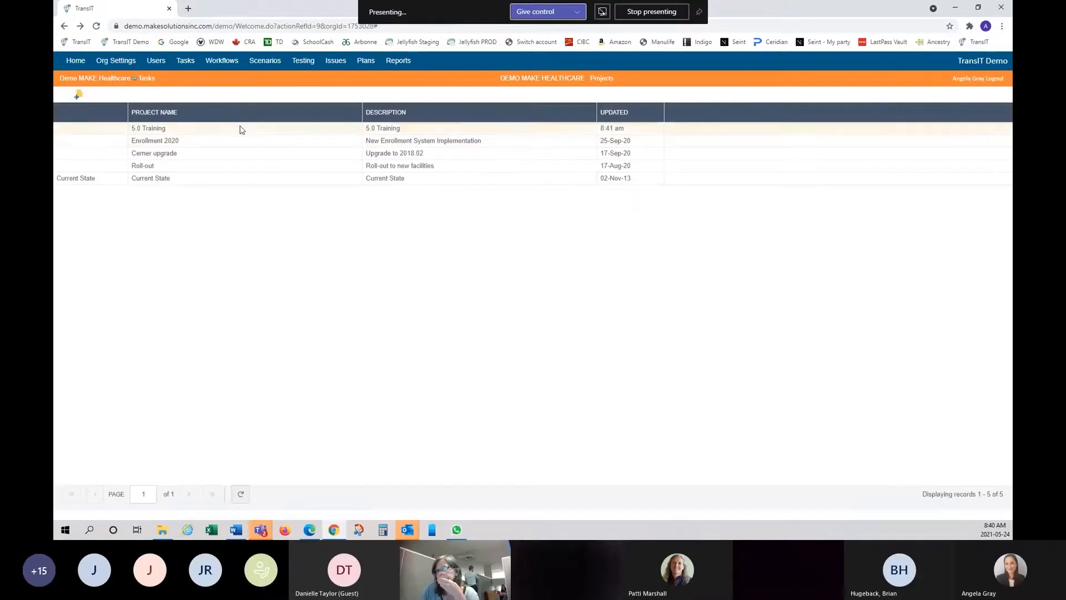
pyautogui.rightClick(242, 134)
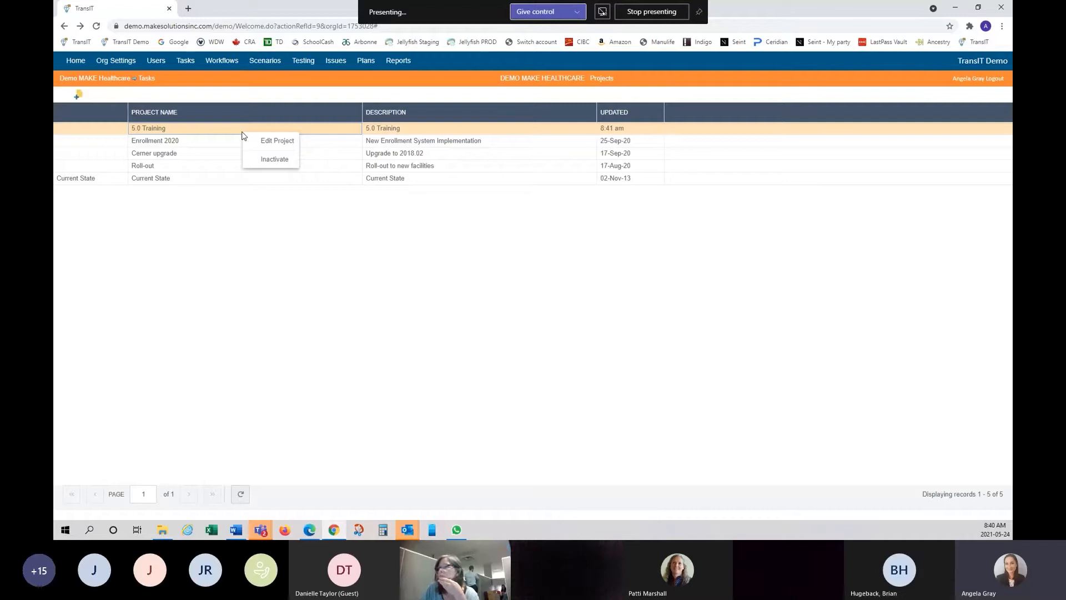
pyautogui.click(285, 143)
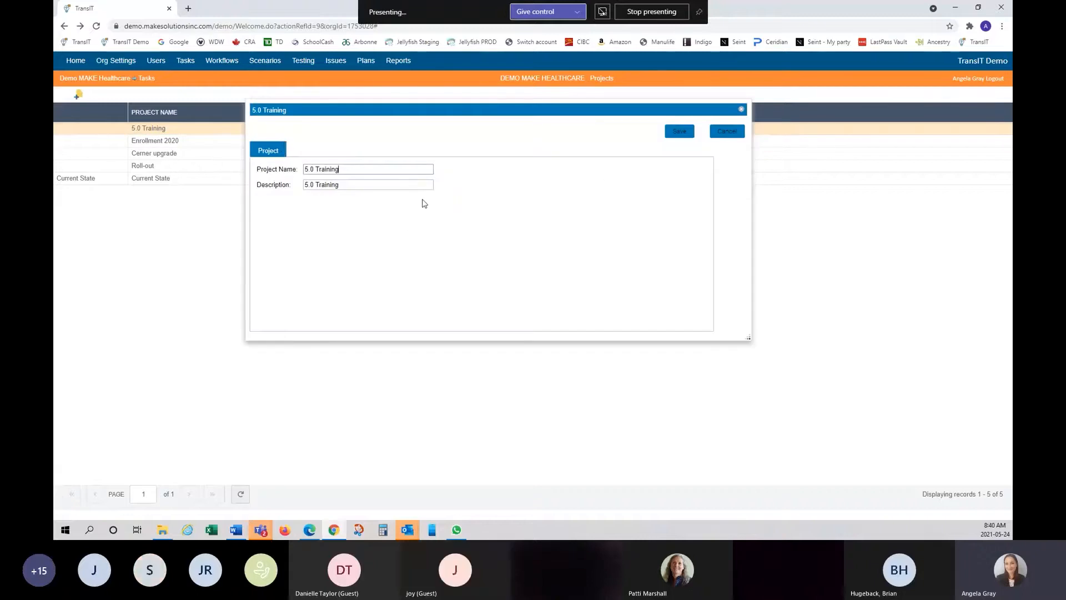
pyautogui.click(725, 136)
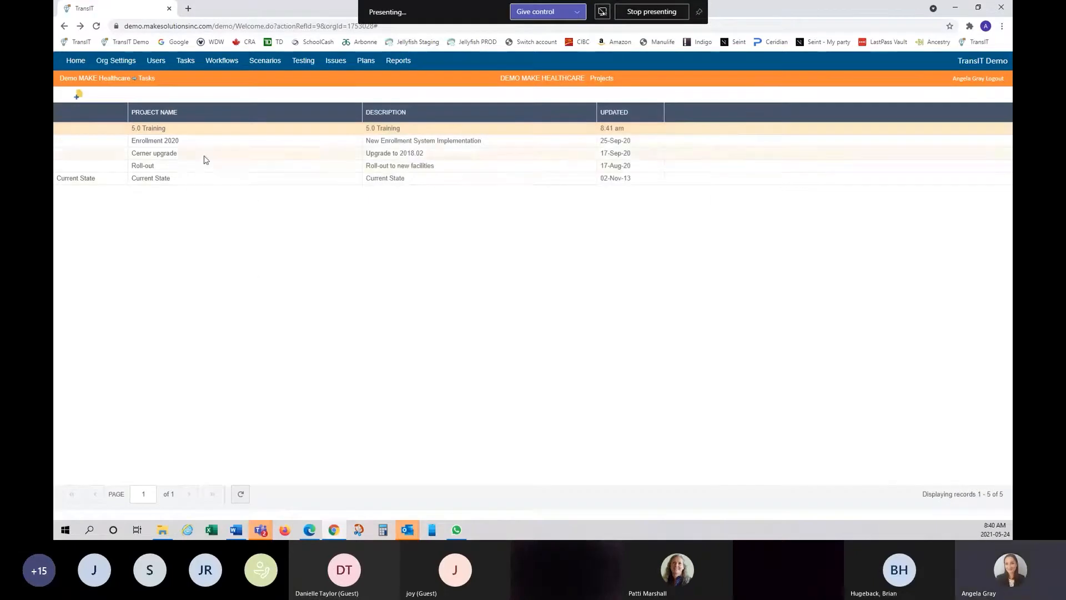
pyautogui.rightClick(227, 135)
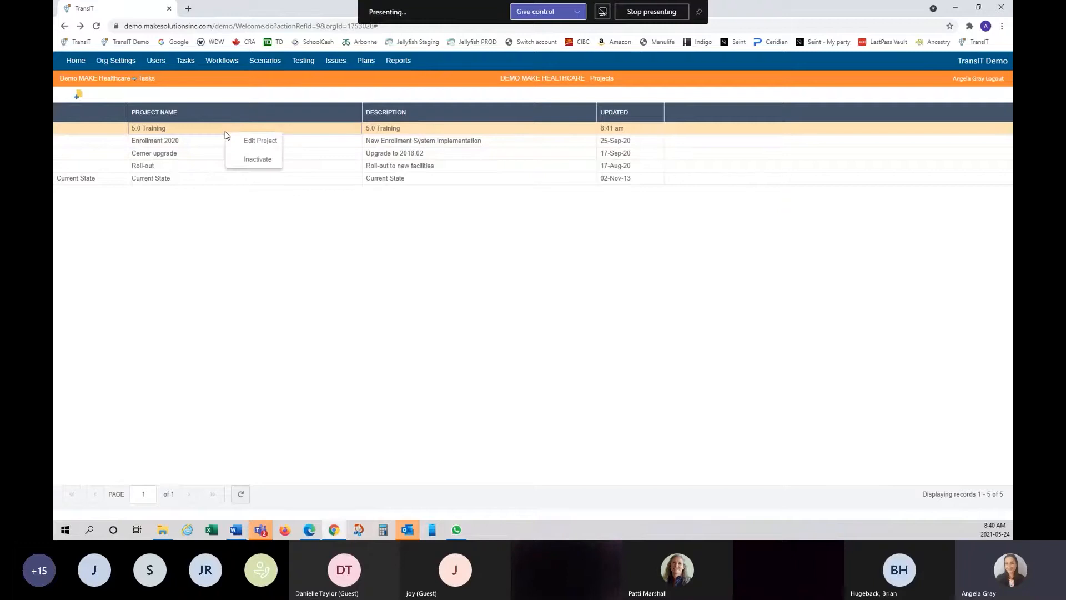
# - Inactivate the 5.0 Training project and confirm, leaving four projects listed
pyautogui.click(261, 161)
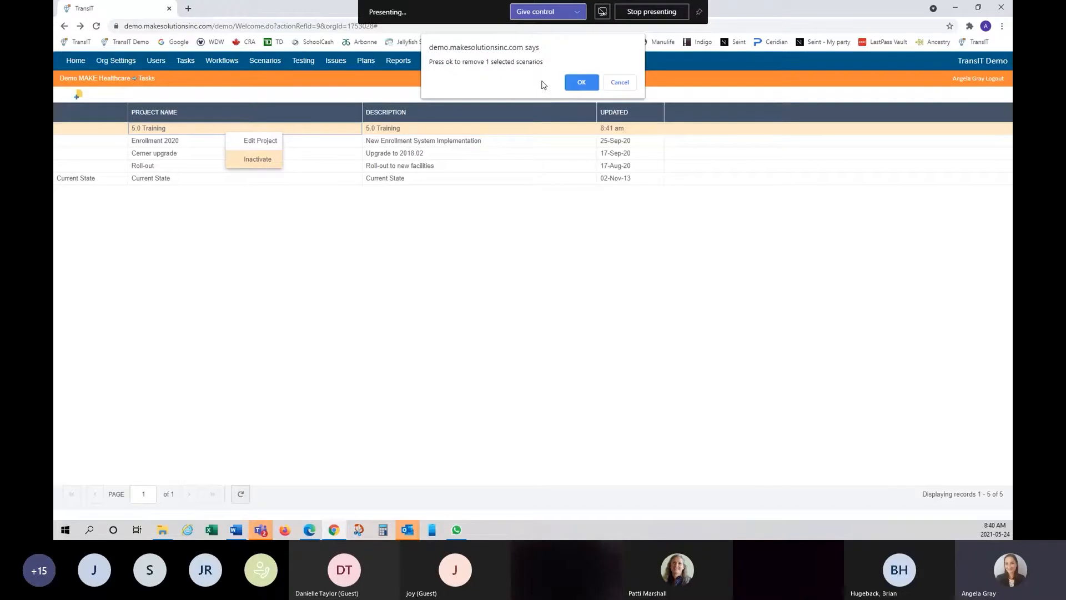
pyautogui.click(577, 84)
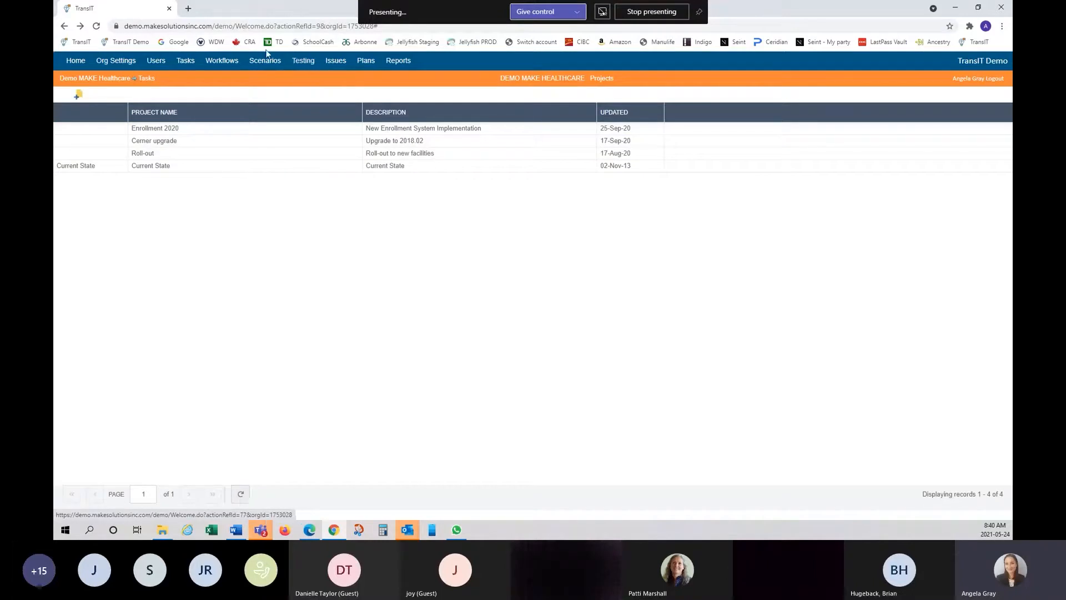
# - View the inactive projects including 5.0 Training, then switch back to active projects
pyautogui.rightClick(238, 117)
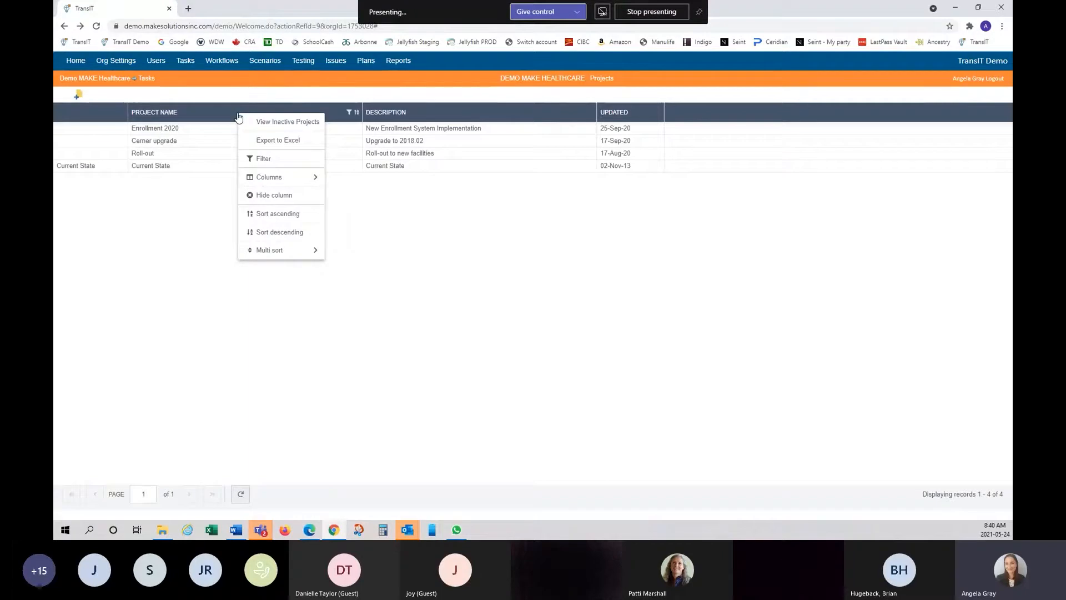
pyautogui.click(291, 123)
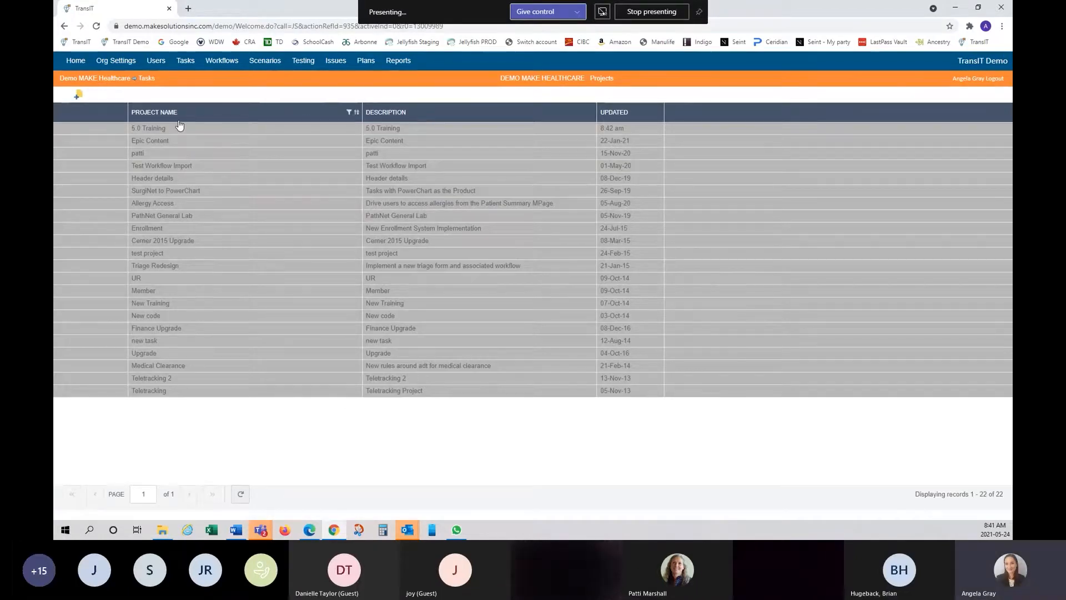
pyautogui.rightClick(216, 117)
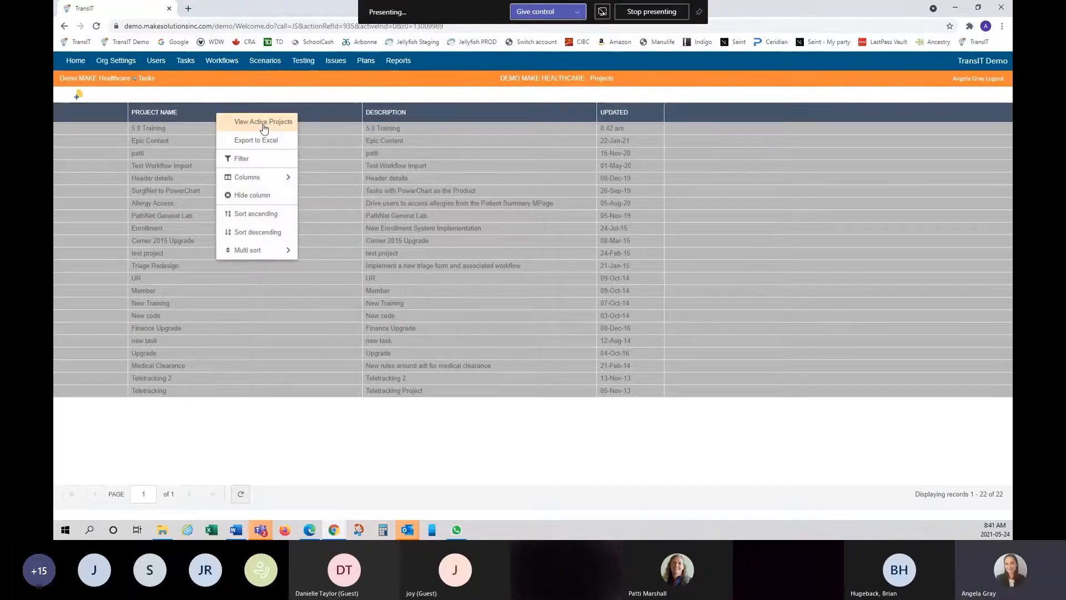
pyautogui.click(264, 126)
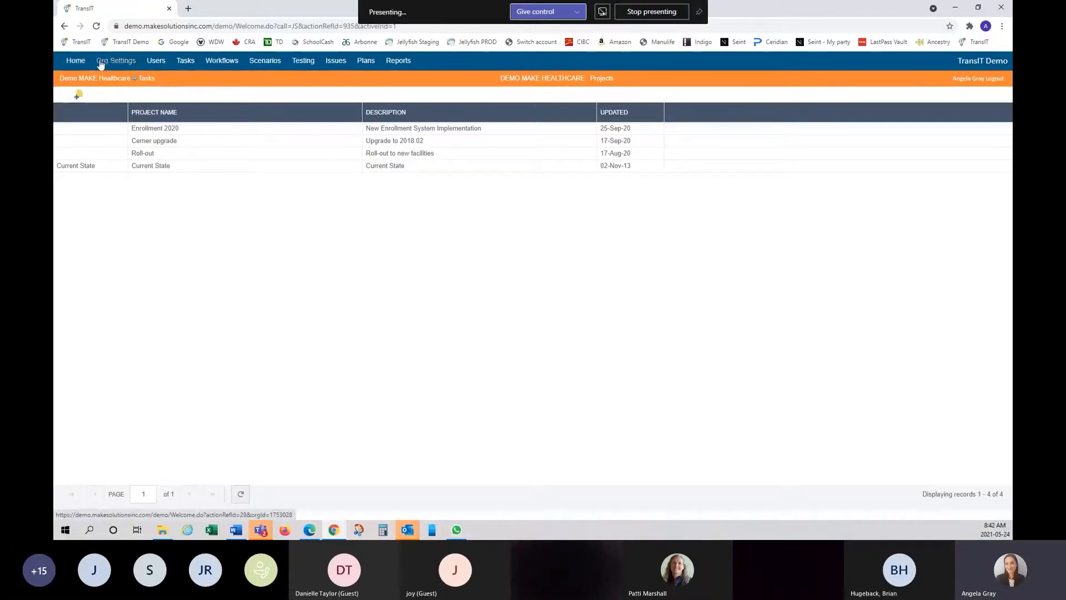
# - Go to the organisation settings page from the top navigation bar
pyautogui.click(105, 63)
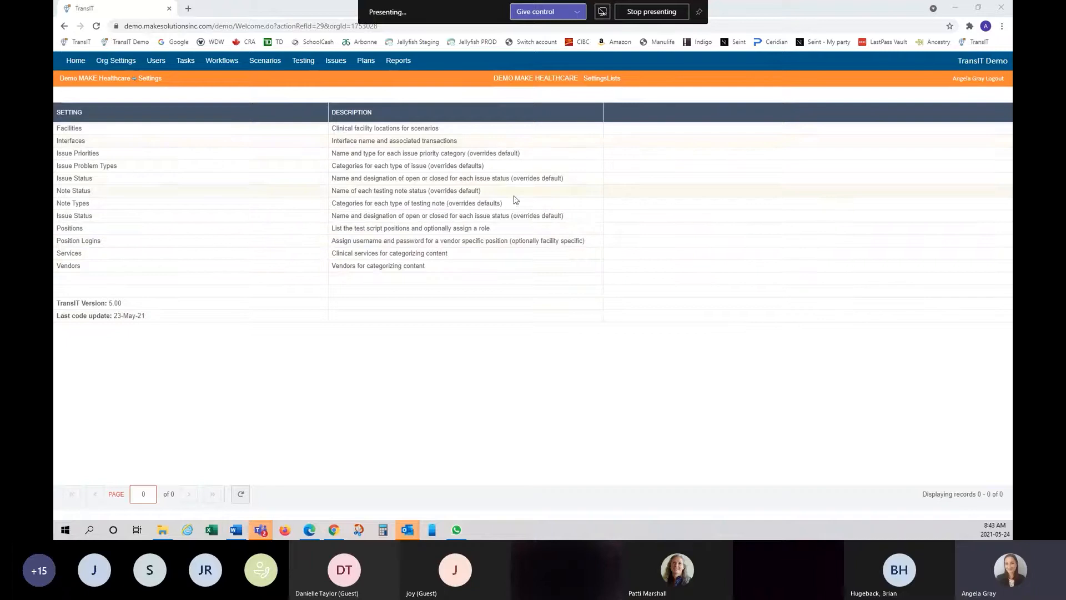
# - Open the Facilities settings list and start a new facility record
pyautogui.click(70, 128)
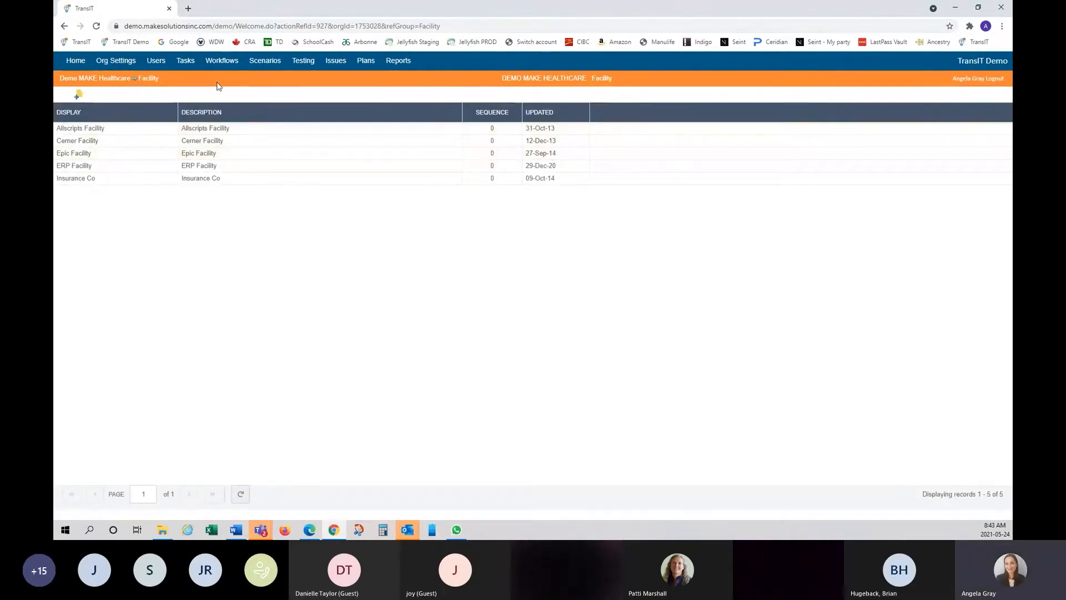
pyautogui.click(78, 96)
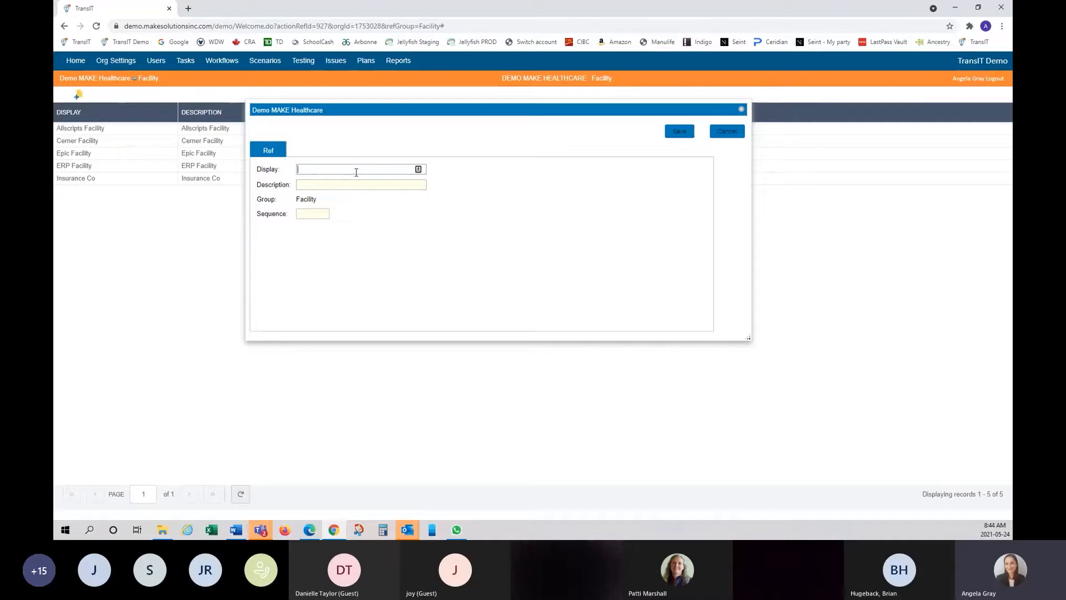
# - Create a facility with Display 'Testing Facility' and Description 'Testing', and save it
pyautogui.write('Testing Facilit')
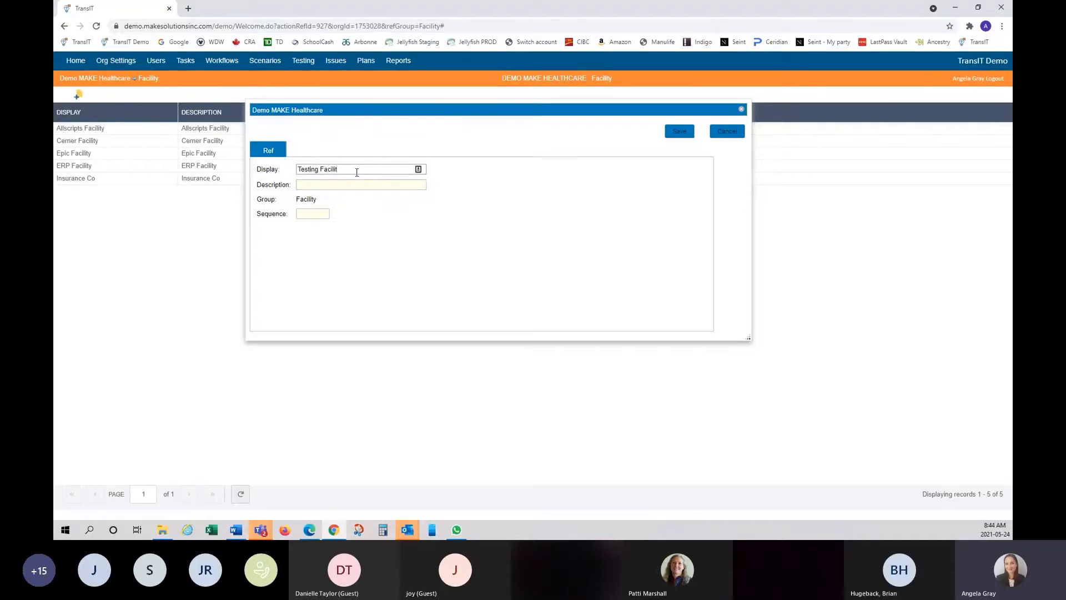
pyautogui.press('BackSpace')
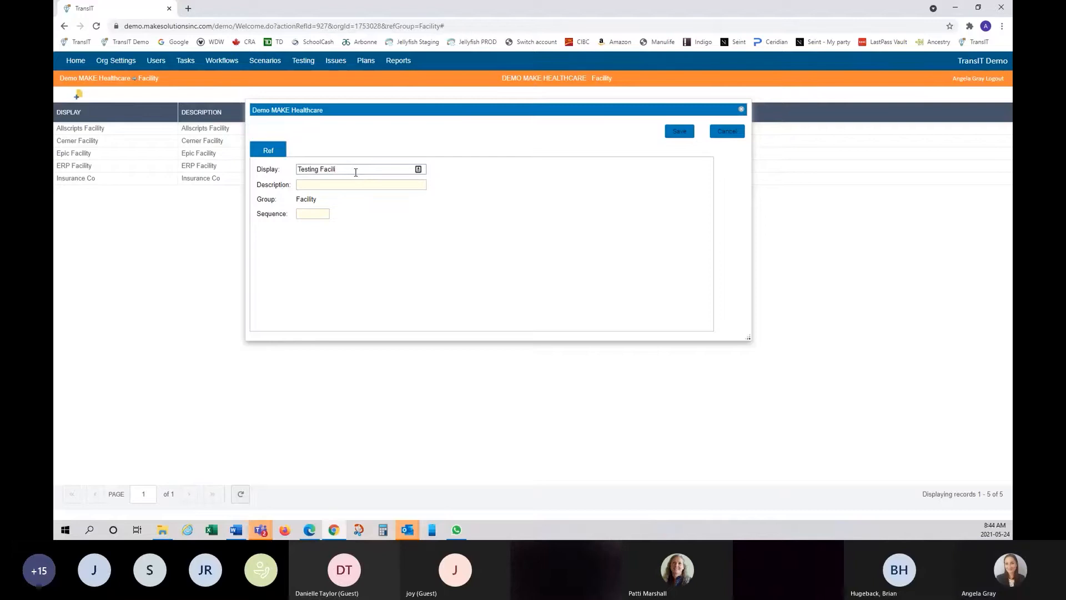
pyautogui.write('ty')
pyautogui.click(353, 184)
pyautogui.write('Testing')
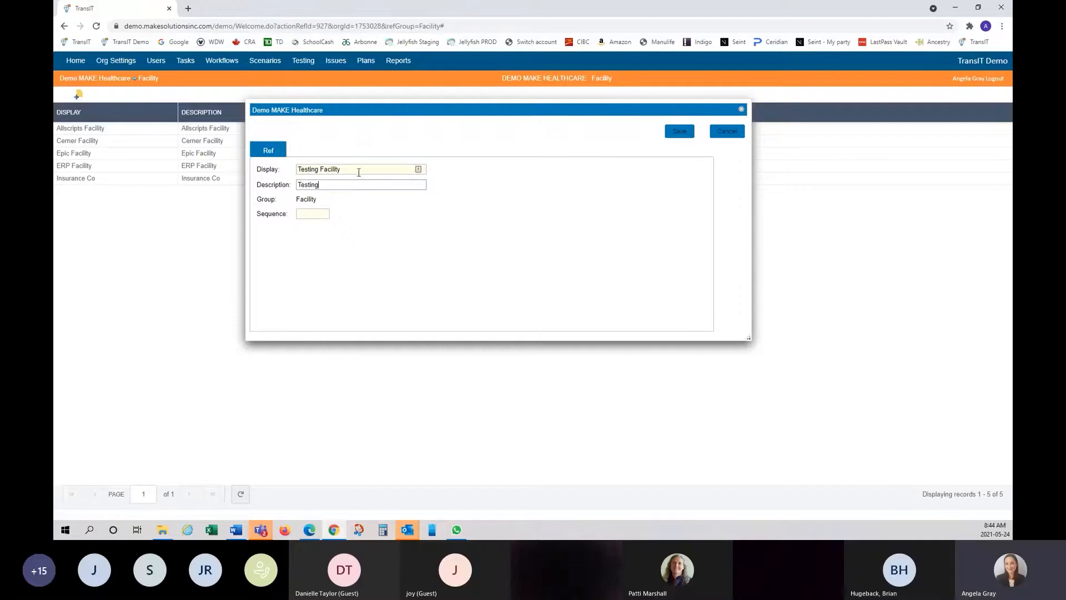
pyautogui.moveTo(437, 119)
pyautogui.mouseDown()
pyautogui.moveTo(622, 103)
pyautogui.moveTo(328, 174)
pyautogui.moveTo(358, 220)
pyautogui.mouseUp()
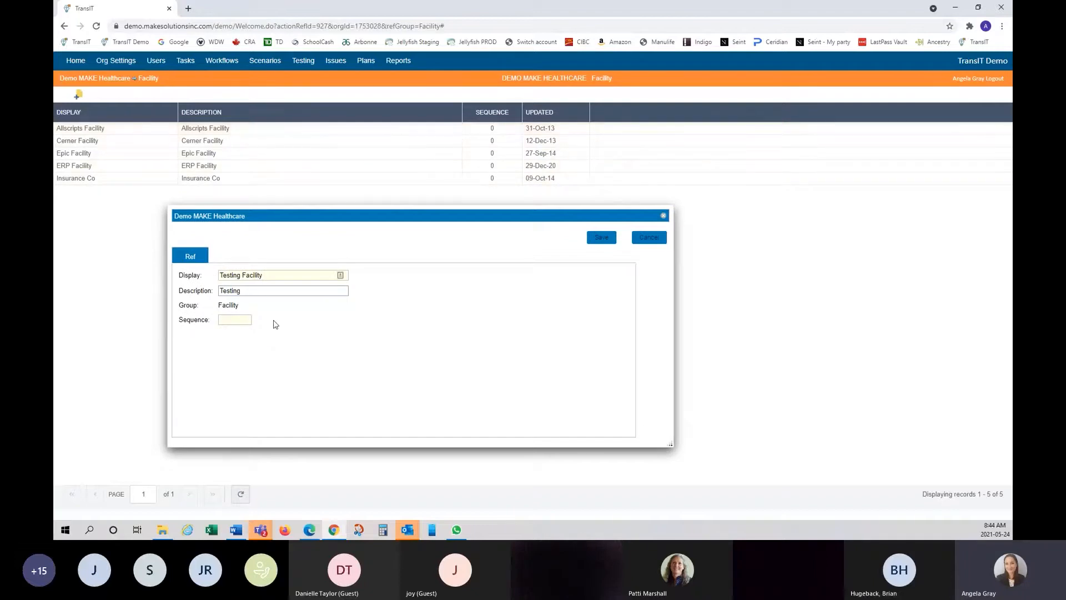
pyautogui.click(233, 319)
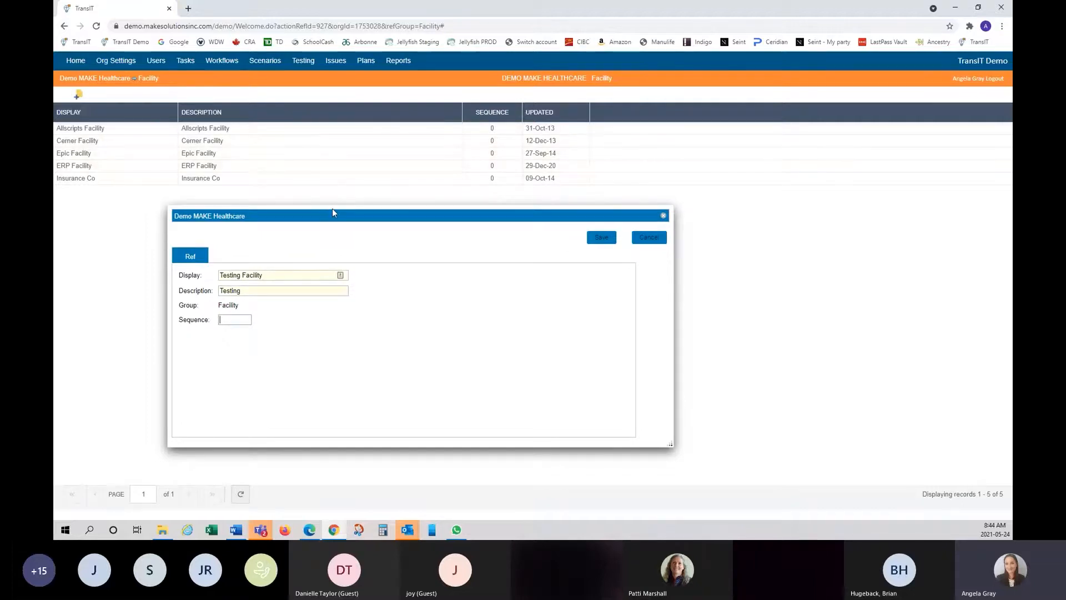
pyautogui.click(611, 239)
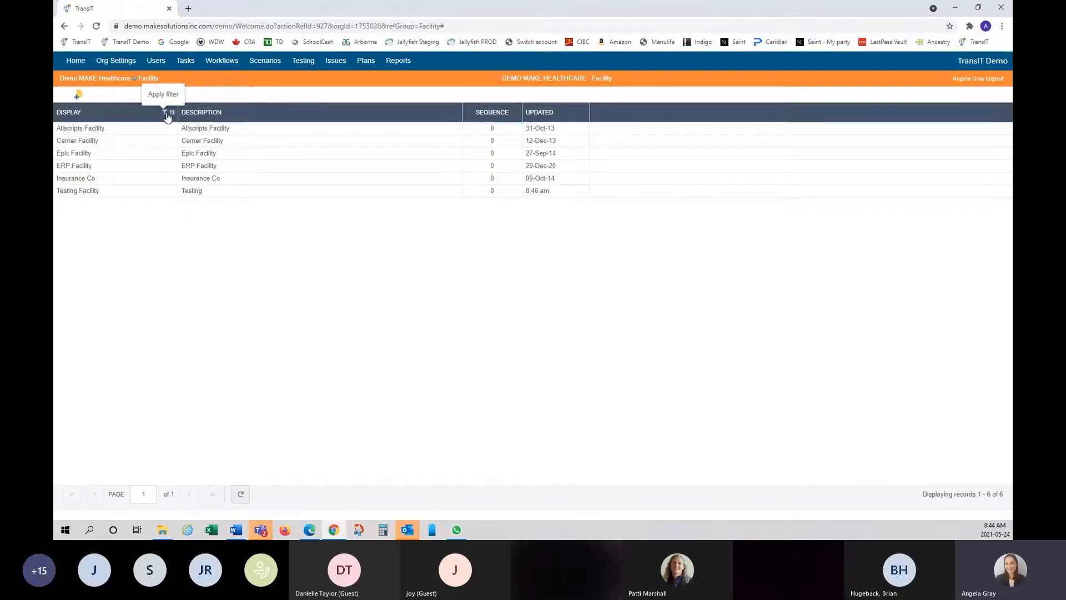
# - Filter the Facility list by Display 'Testing', then clear the filter to show all six facilities
pyautogui.click(167, 114)
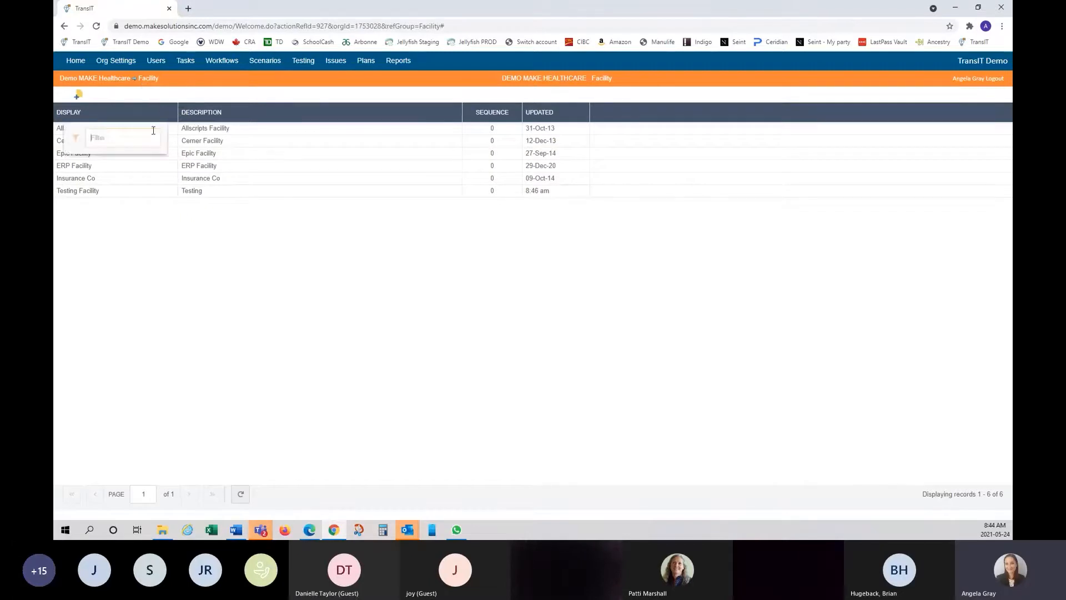
pyautogui.write('Testing')
pyautogui.press('Return')
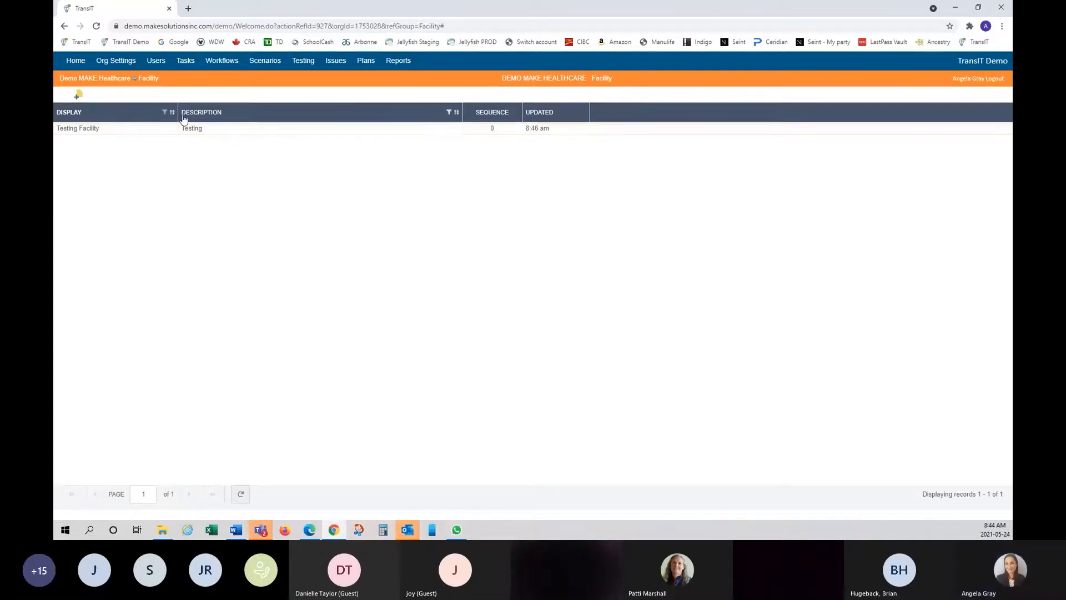
pyautogui.click(165, 113)
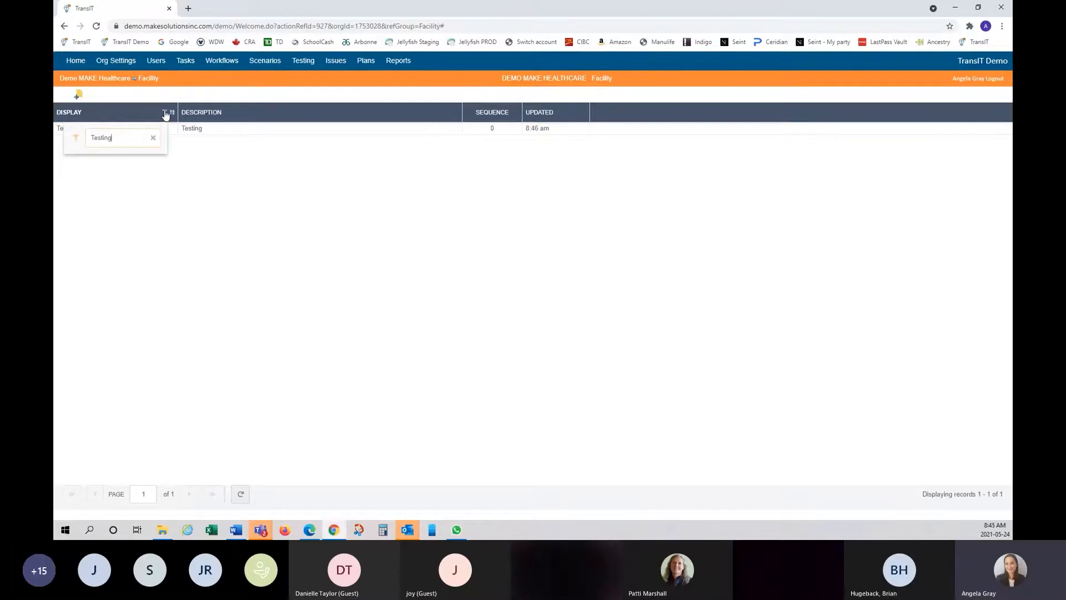
pyautogui.click(154, 139)
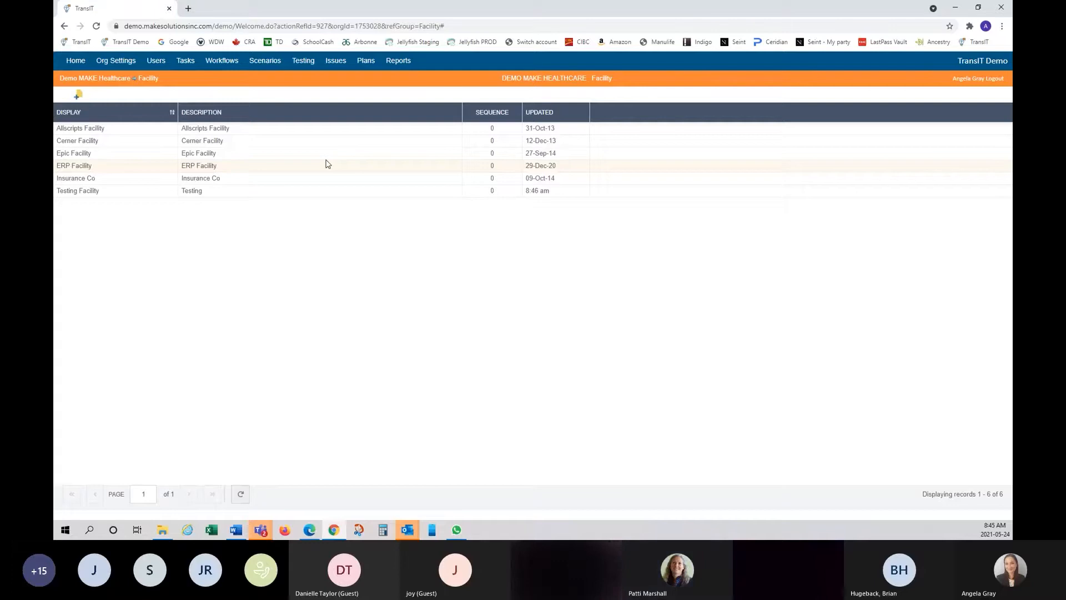
pyautogui.moveTo(361, 5)
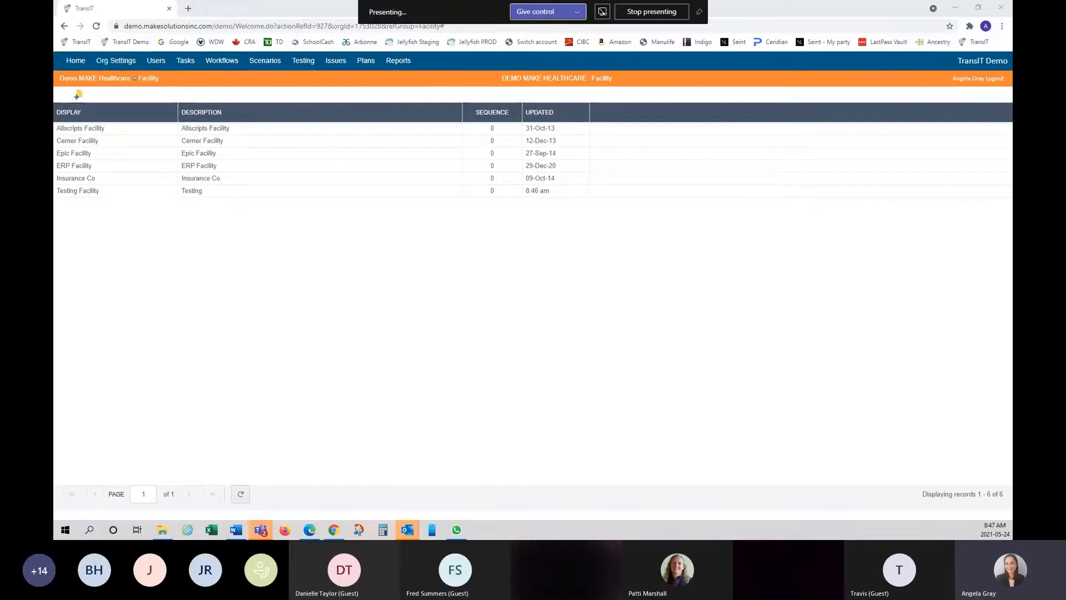
pyautogui.click(110, 62)
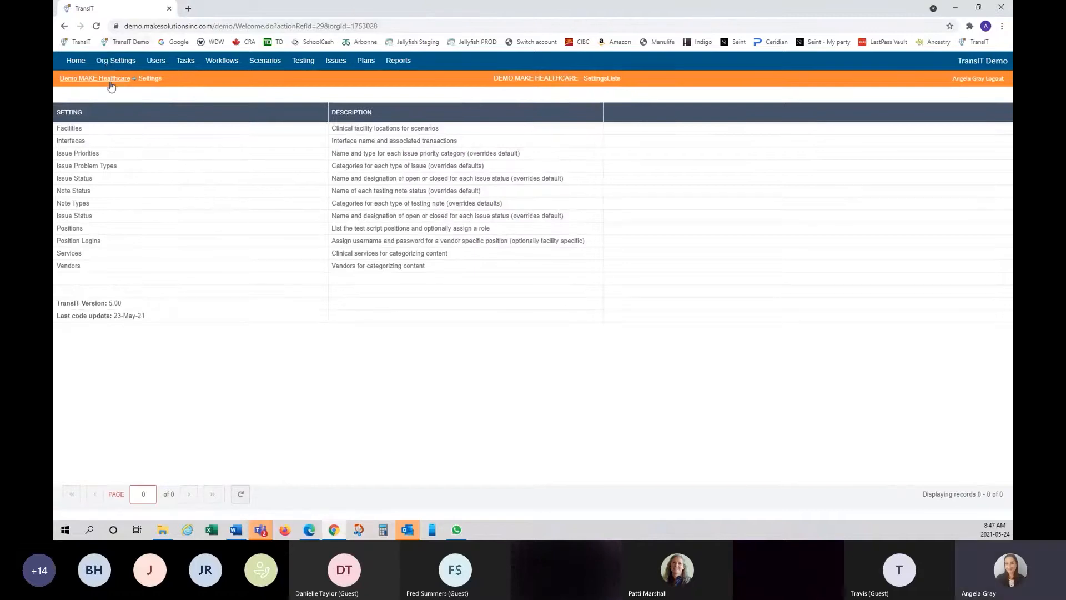
# - Open the Interfaces settings list and start a new interface record
pyautogui.click(72, 141)
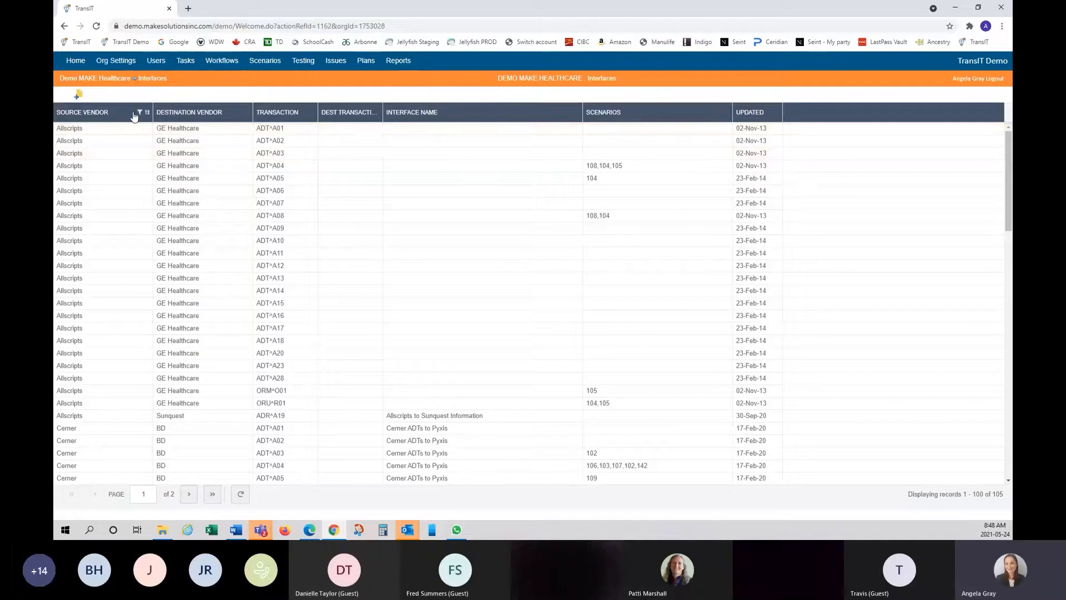
pyautogui.click(79, 97)
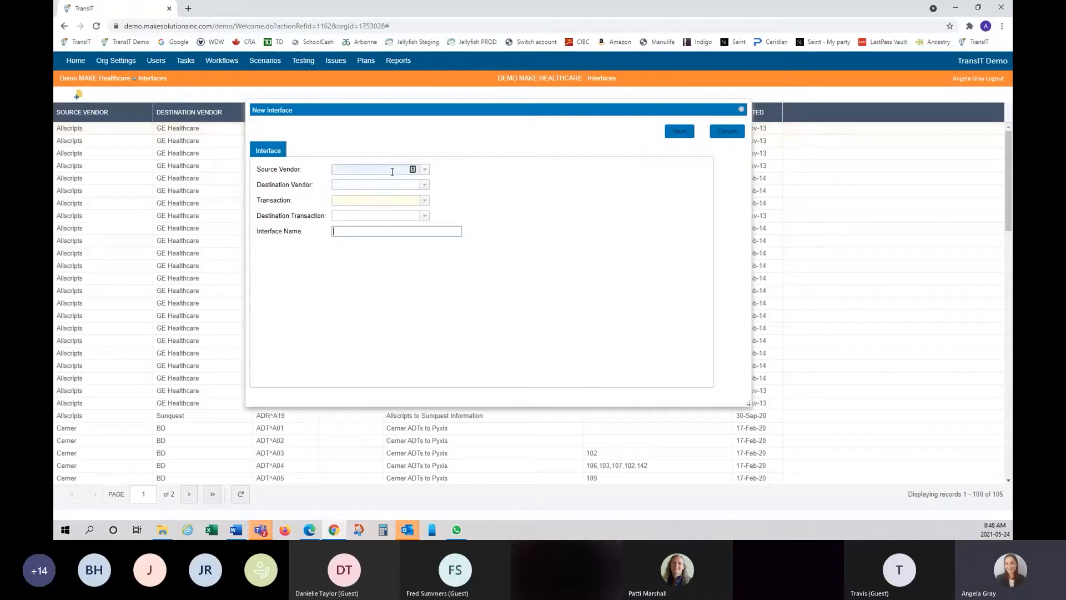
# - Set source vendor 3M, destination vendor Abbott Laboratories and source transaction ADT^A01
pyautogui.click(425, 170)
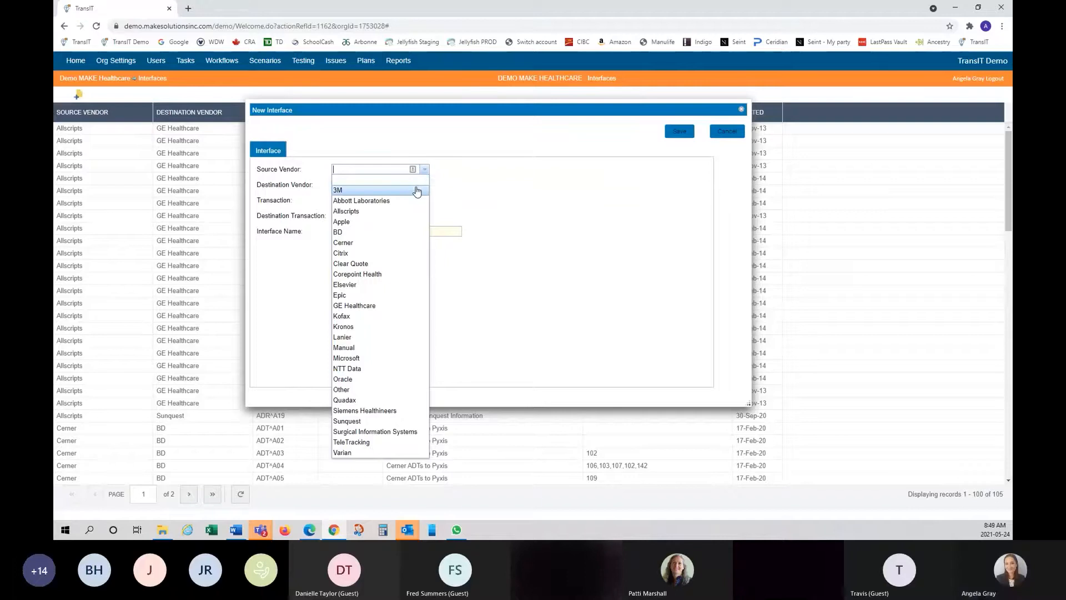
pyautogui.click(417, 191)
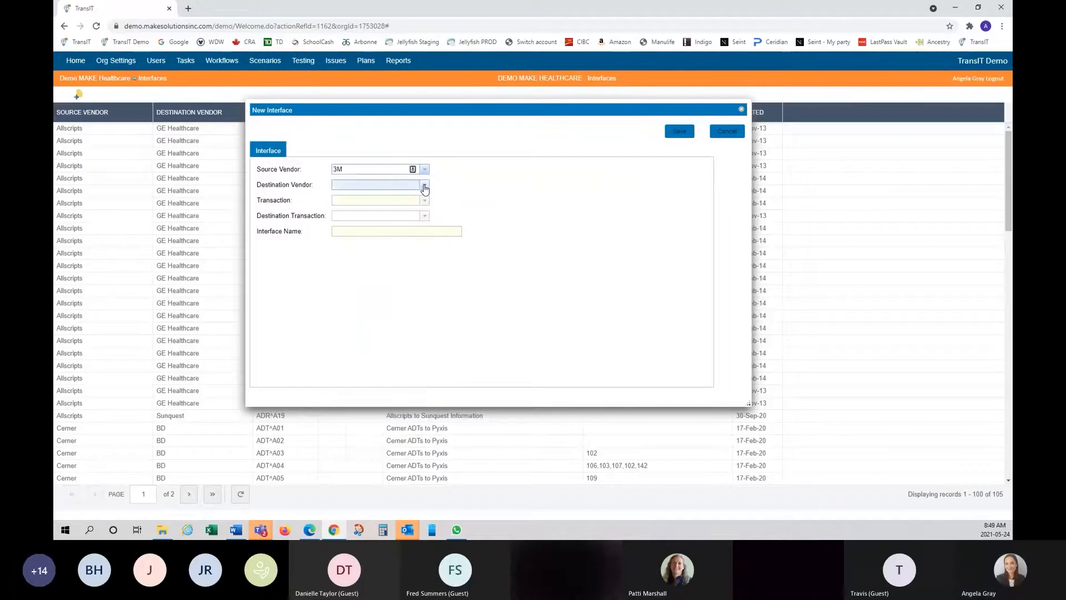
pyautogui.click(426, 185)
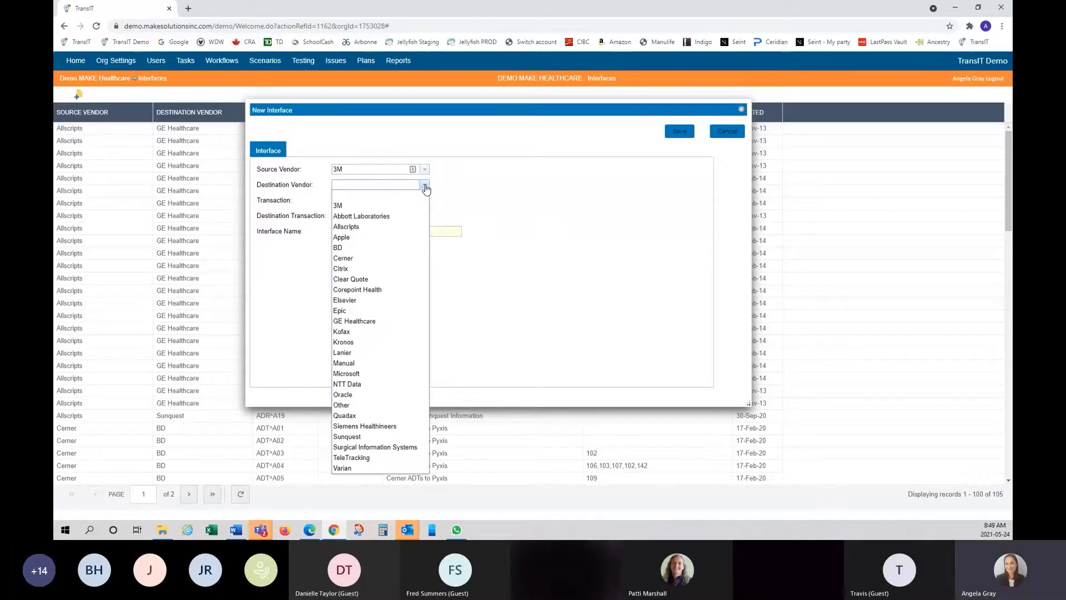
pyautogui.click(422, 216)
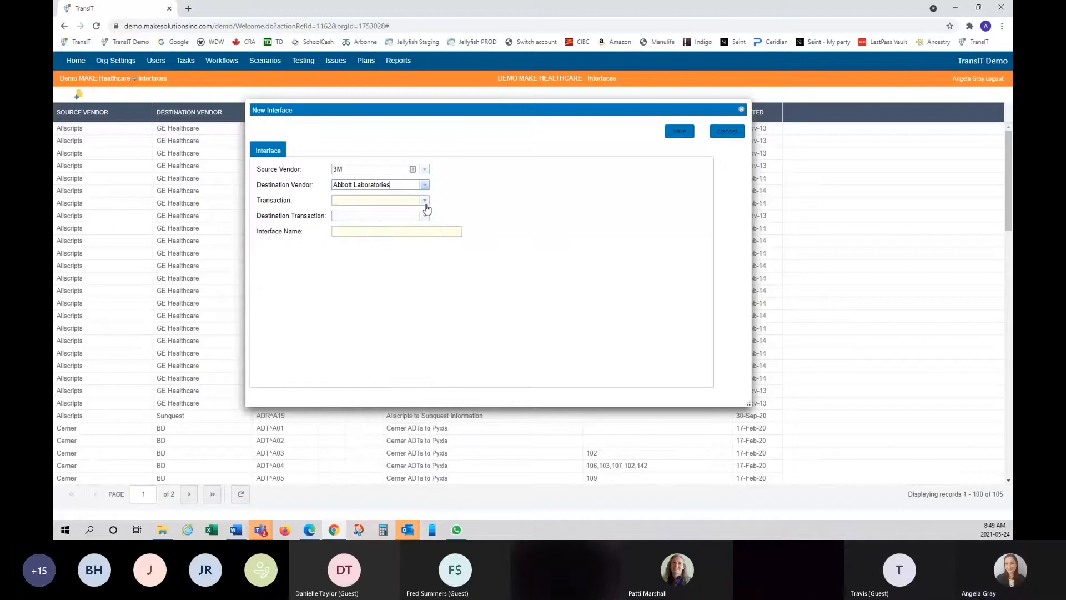
pyautogui.click(425, 203)
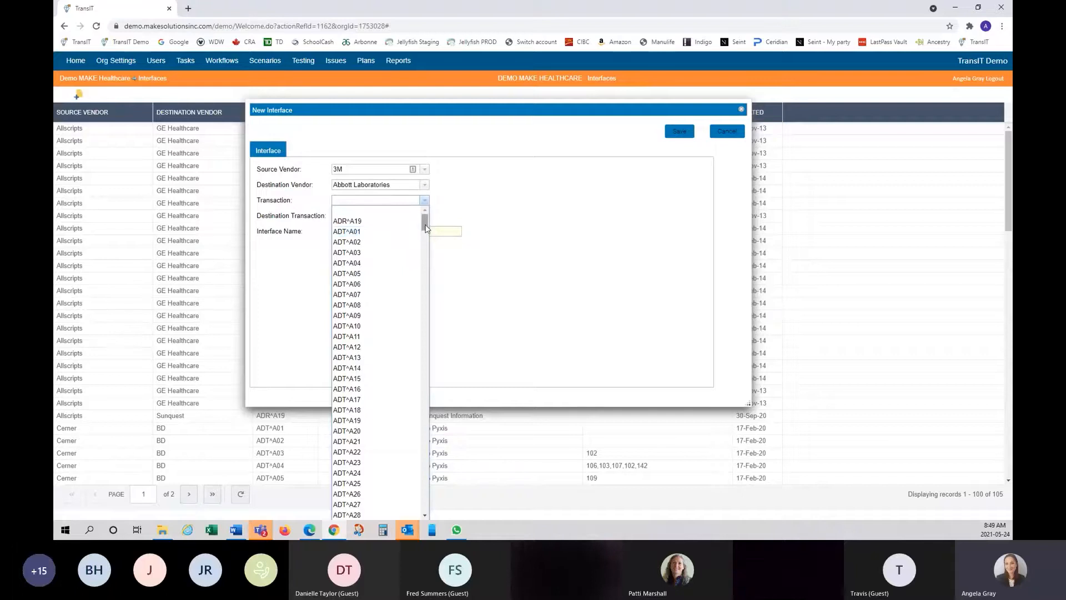
pyautogui.moveTo(426, 227)
pyautogui.mouseDown()
pyautogui.moveTo(436, 336)
pyautogui.moveTo(426, 355)
pyautogui.moveTo(424, 223)
pyautogui.mouseUp()
pyautogui.write('ADT^A01')
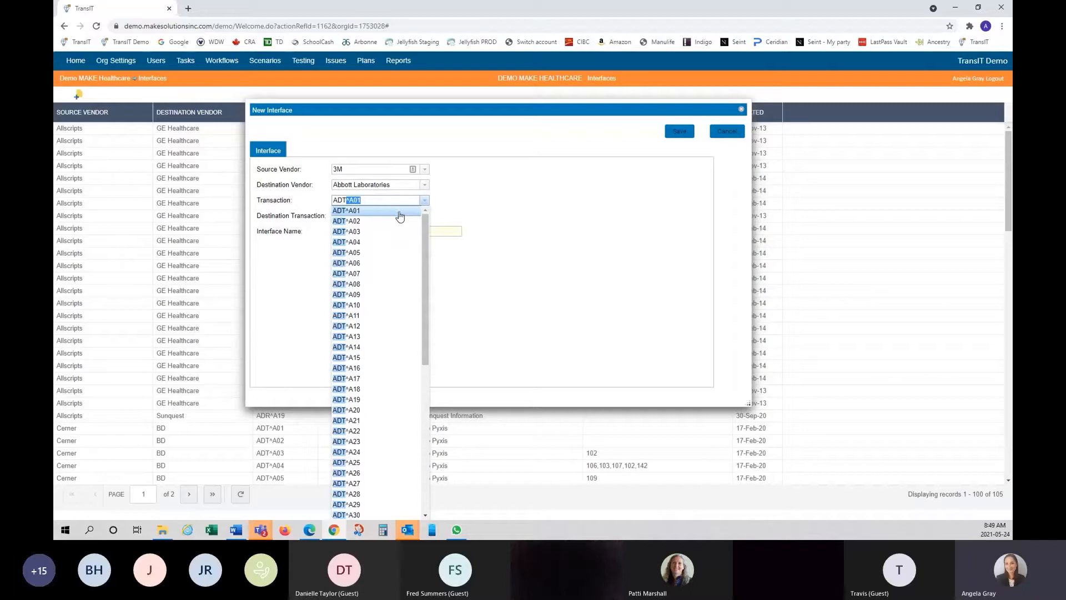
pyautogui.click(376, 212)
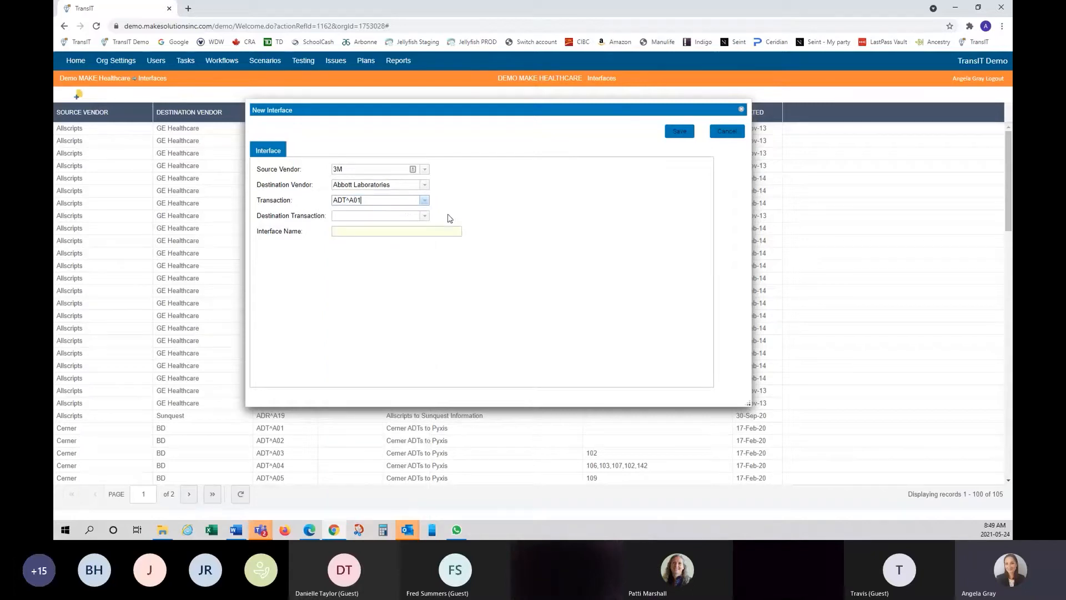
# - Set destination transaction ADT^A02, name it 'Testing Interface', and save the interface
pyautogui.click(424, 217)
pyautogui.click(425, 216)
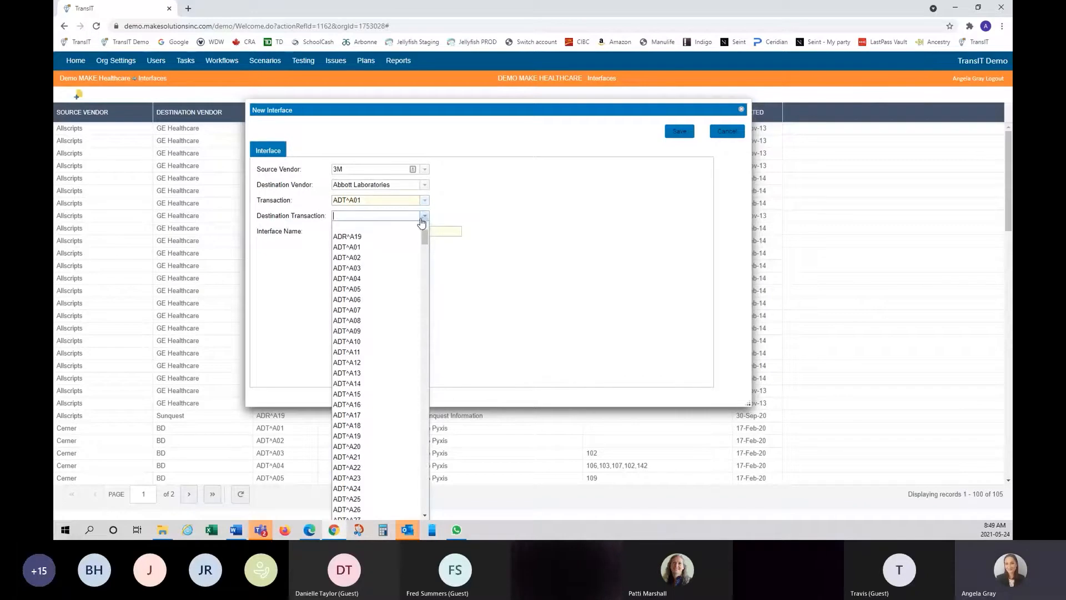
pyautogui.click(416, 258)
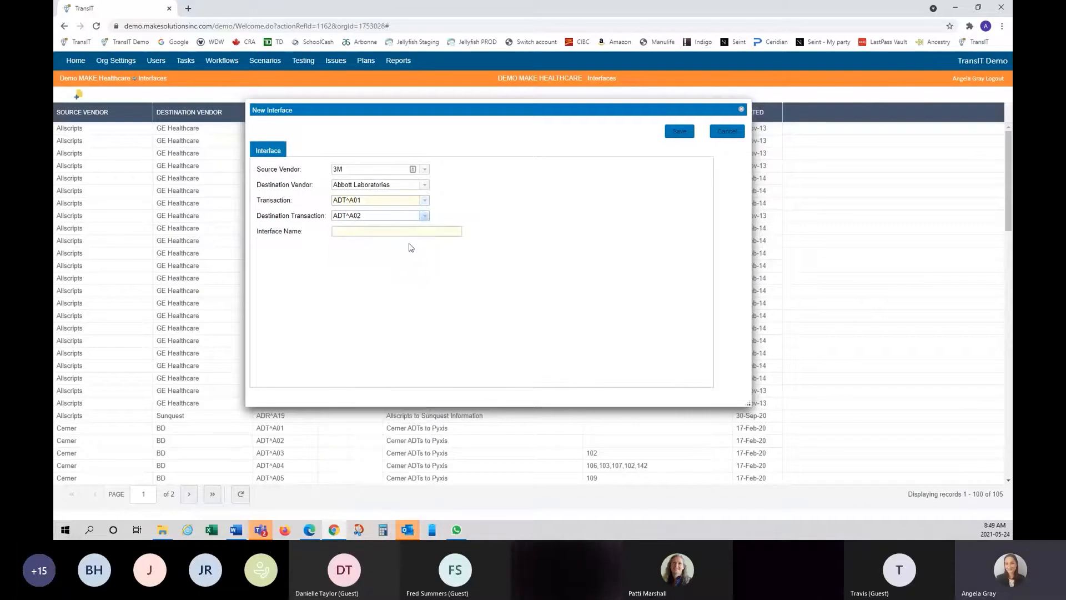
pyautogui.click(409, 232)
pyautogui.write('T')
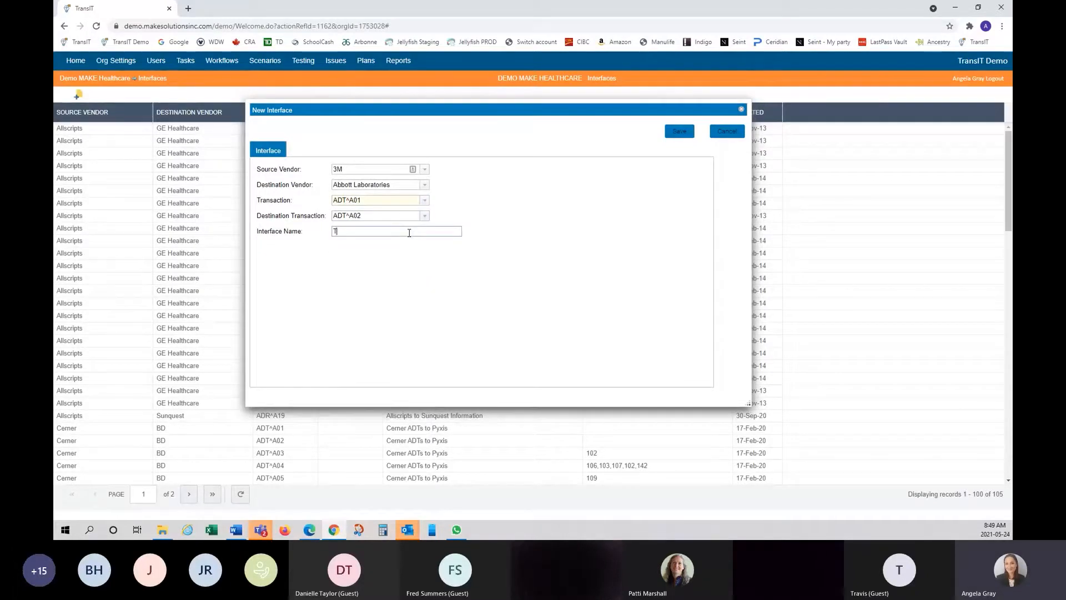
pyautogui.write('esting Interface')
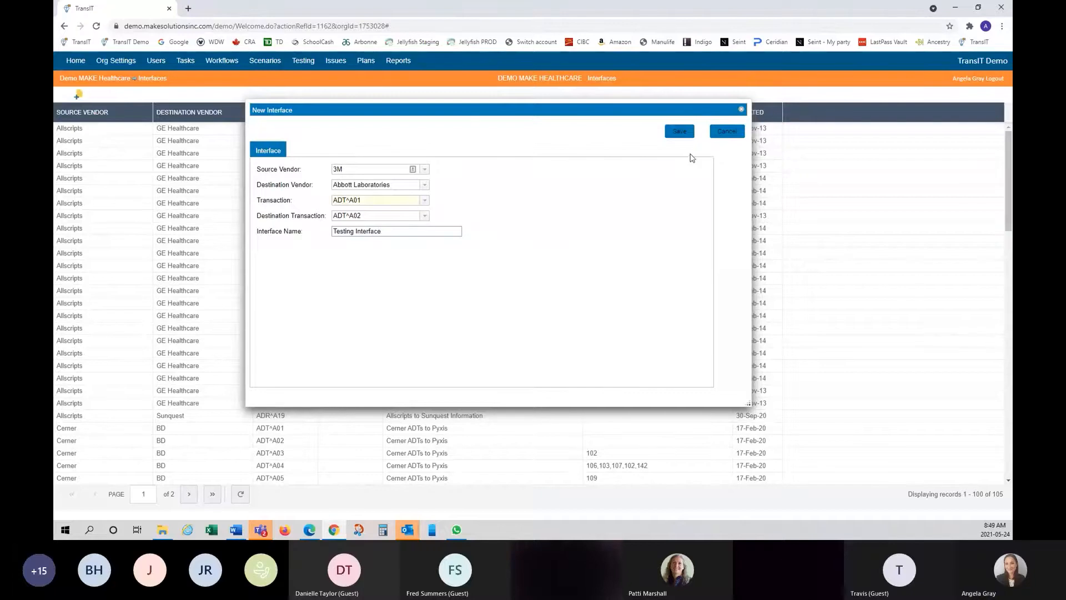
pyautogui.click(680, 131)
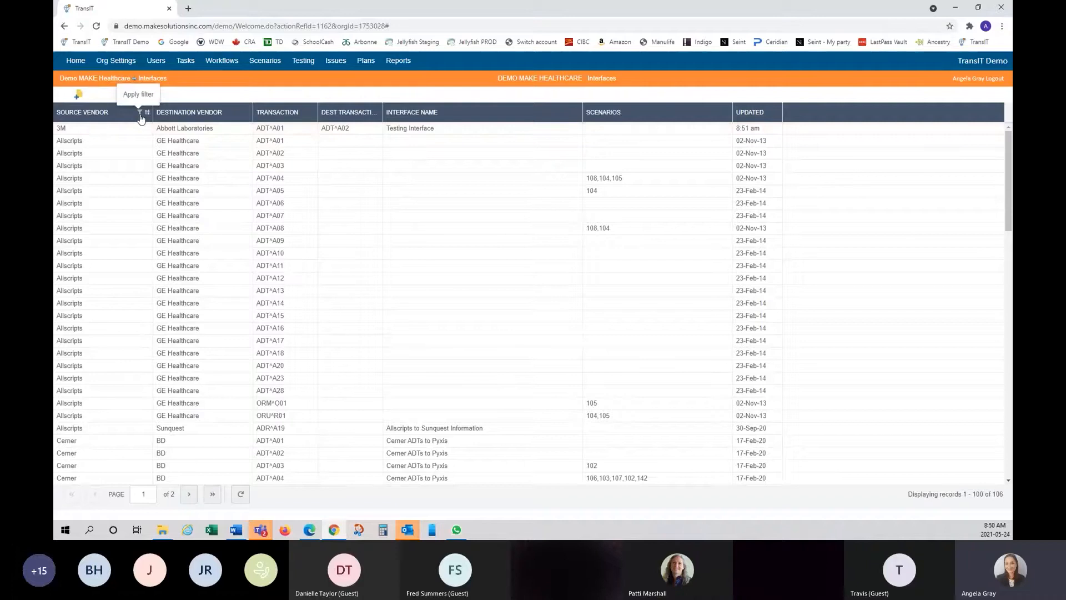
# - Filter the Interfaces list by source vendors Cerner and 3M
pyautogui.click(140, 114)
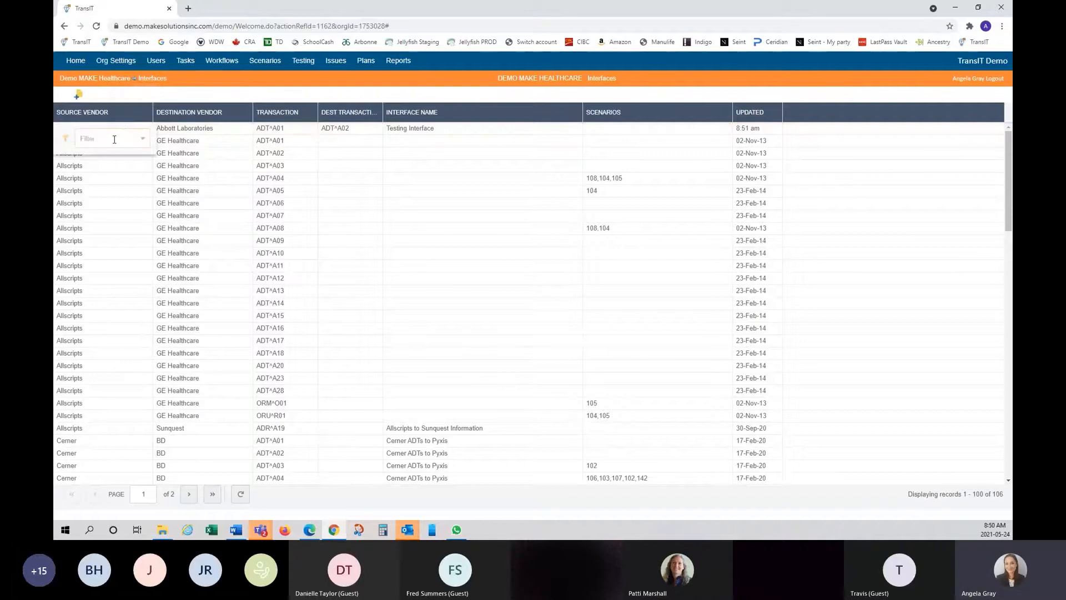
pyautogui.write('cer')
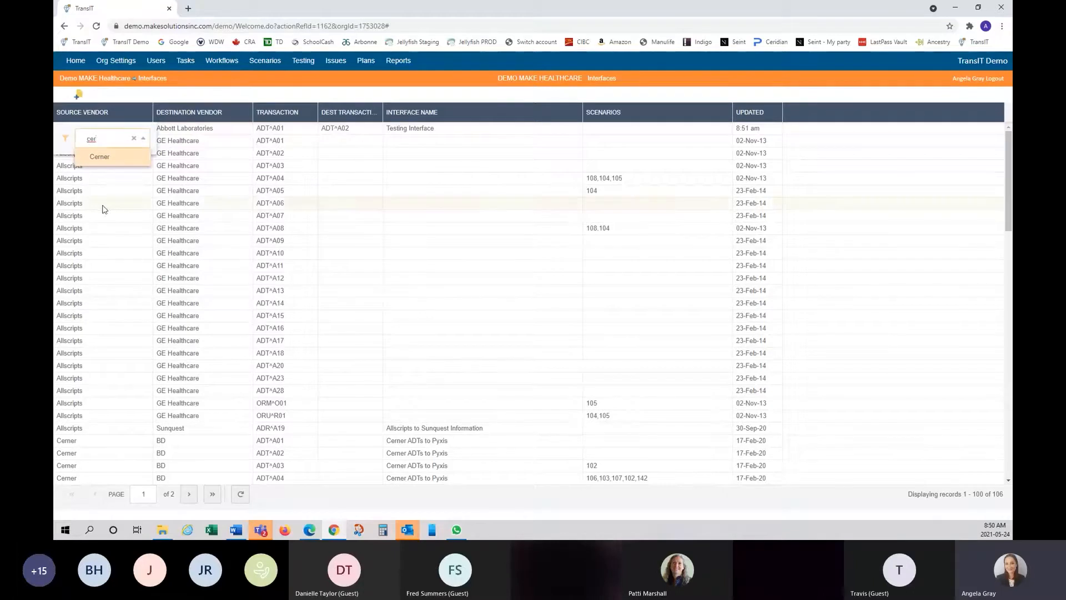
pyautogui.click(98, 160)
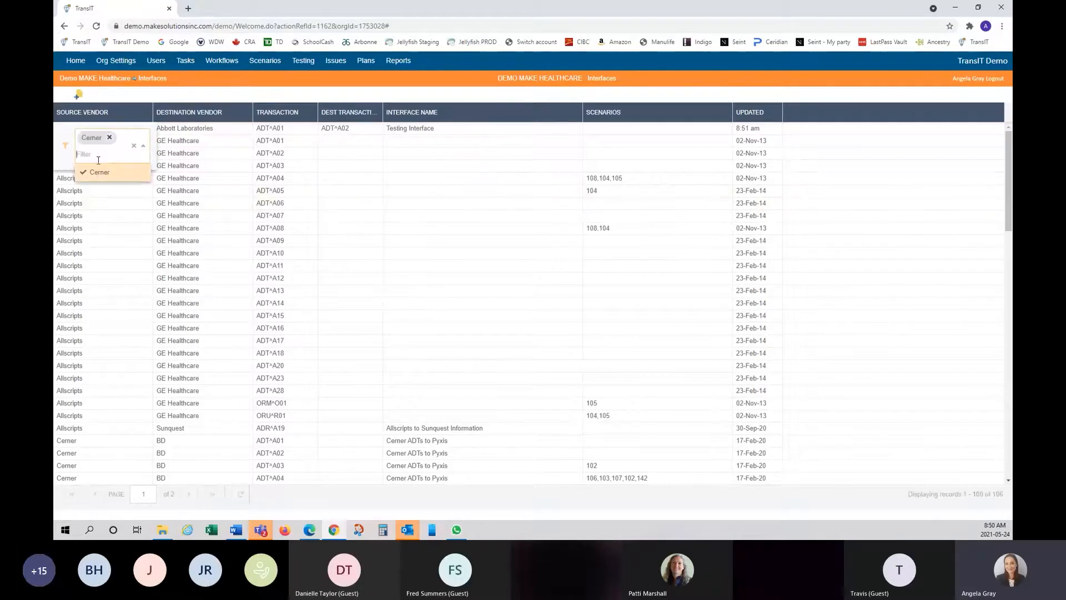
pyautogui.click(214, 95)
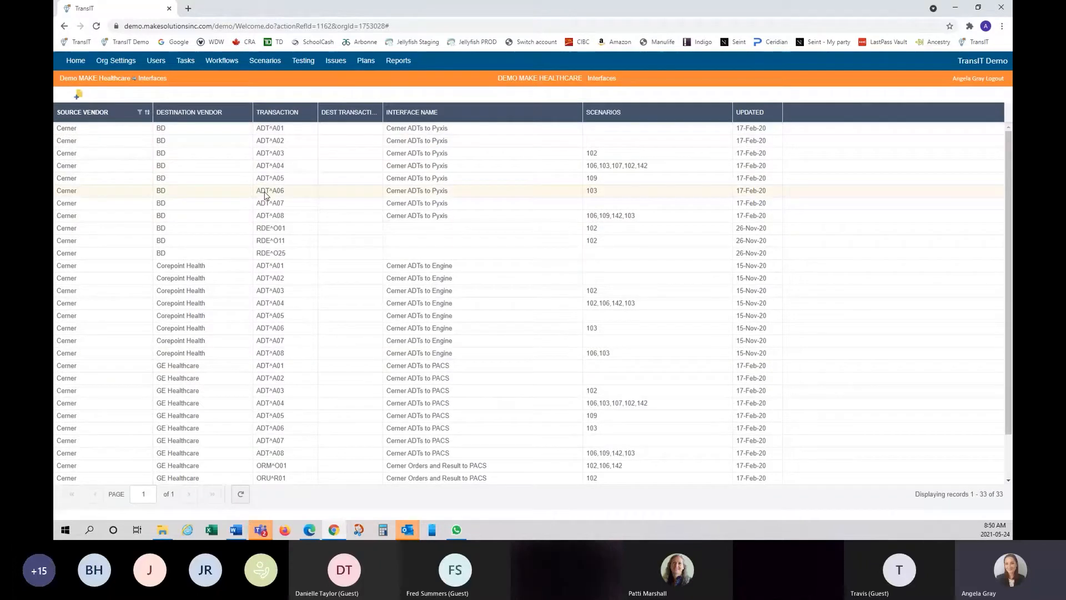
pyautogui.click(140, 113)
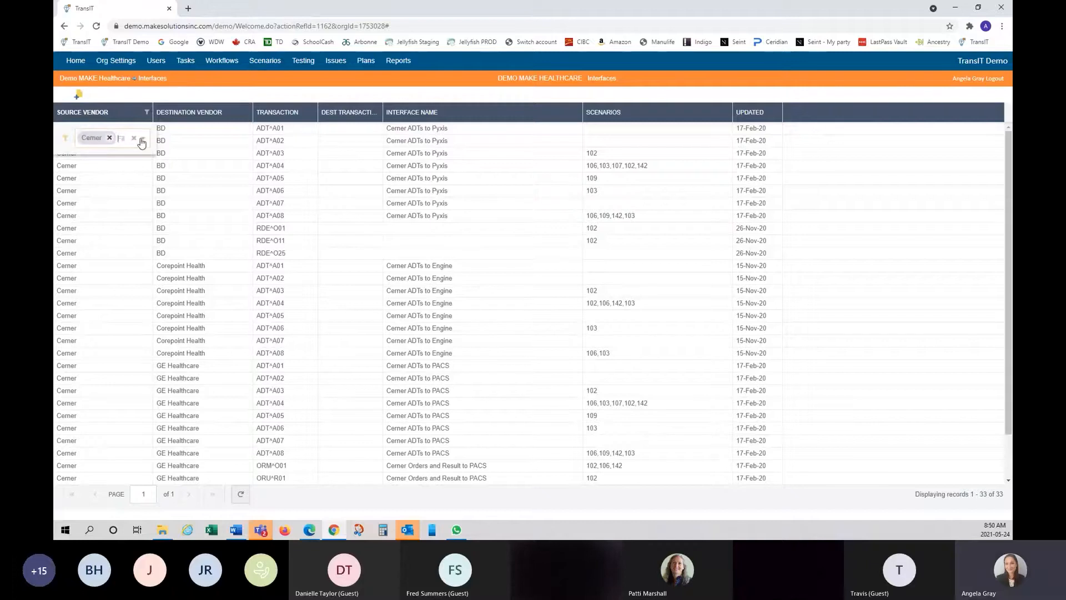
pyautogui.click(144, 141)
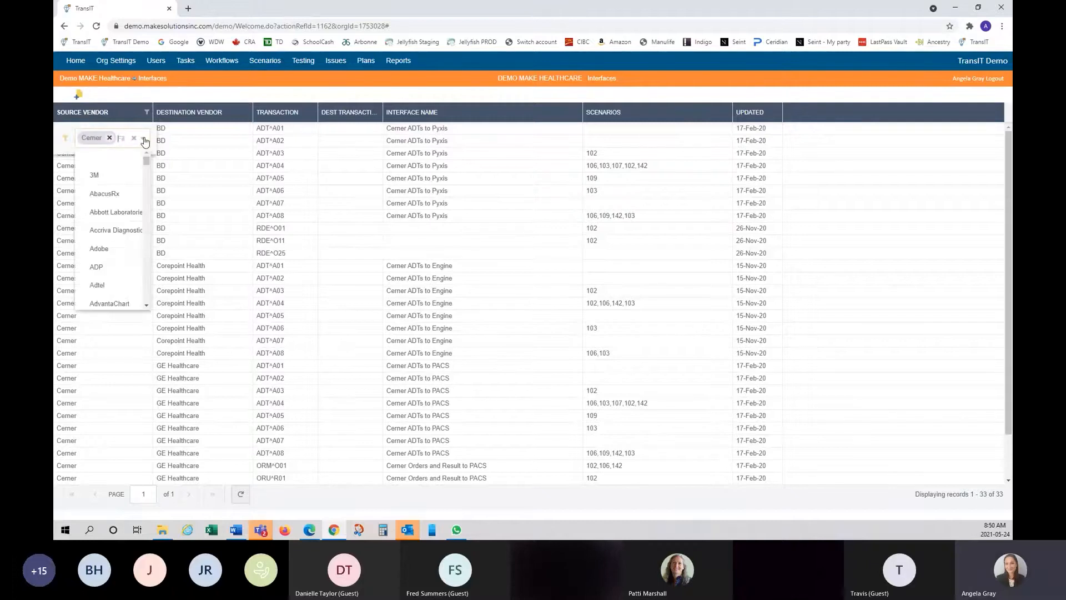
pyautogui.click(96, 175)
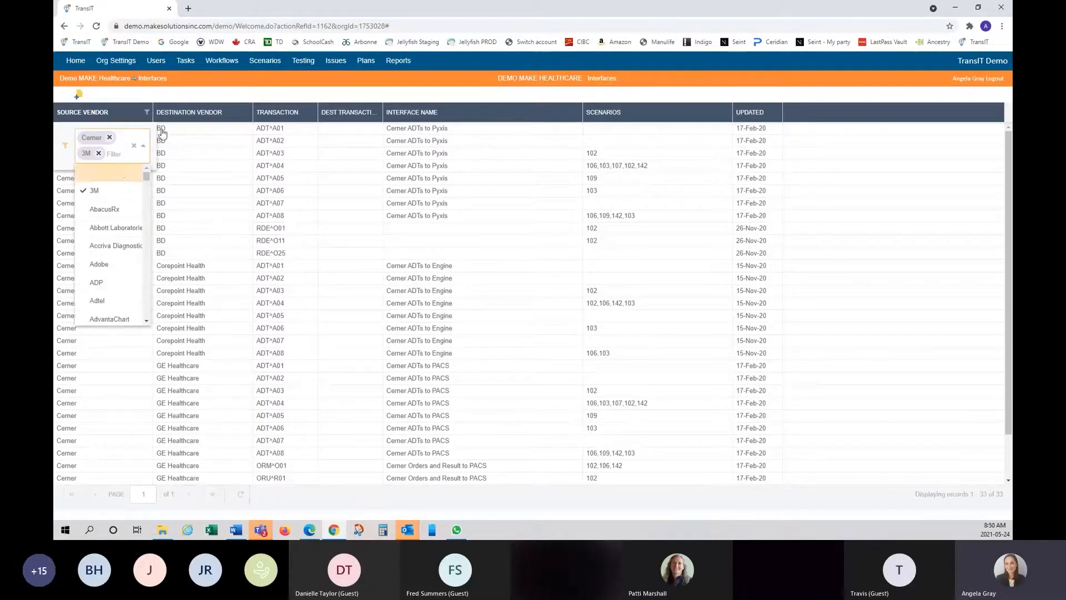
pyautogui.click(207, 92)
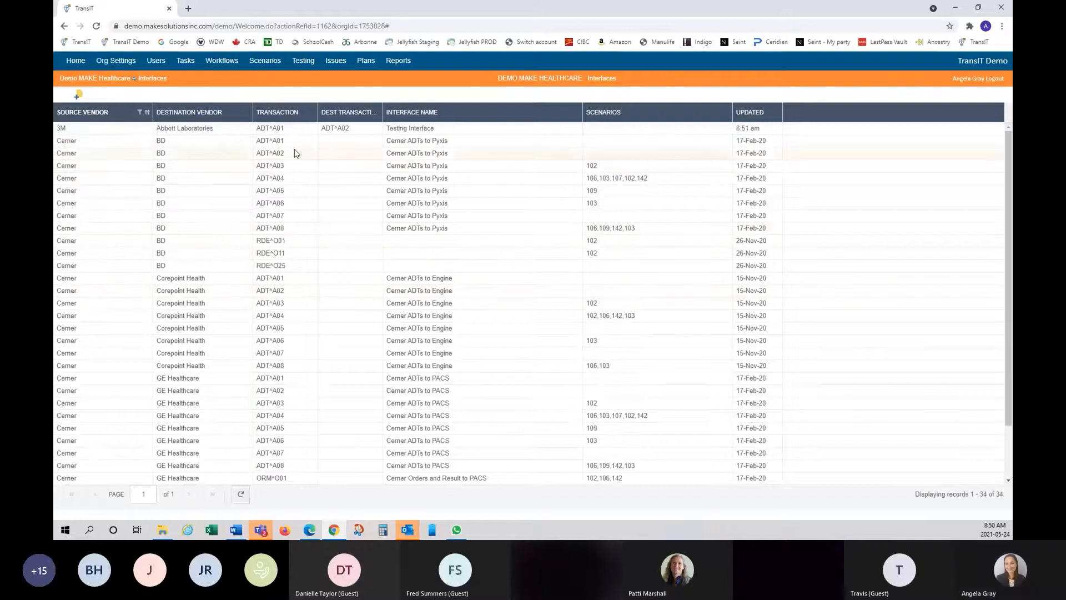
# - Remove Cerner and 3M from the Source Vendor filter to show all 106 interfaces
pyautogui.click(140, 113)
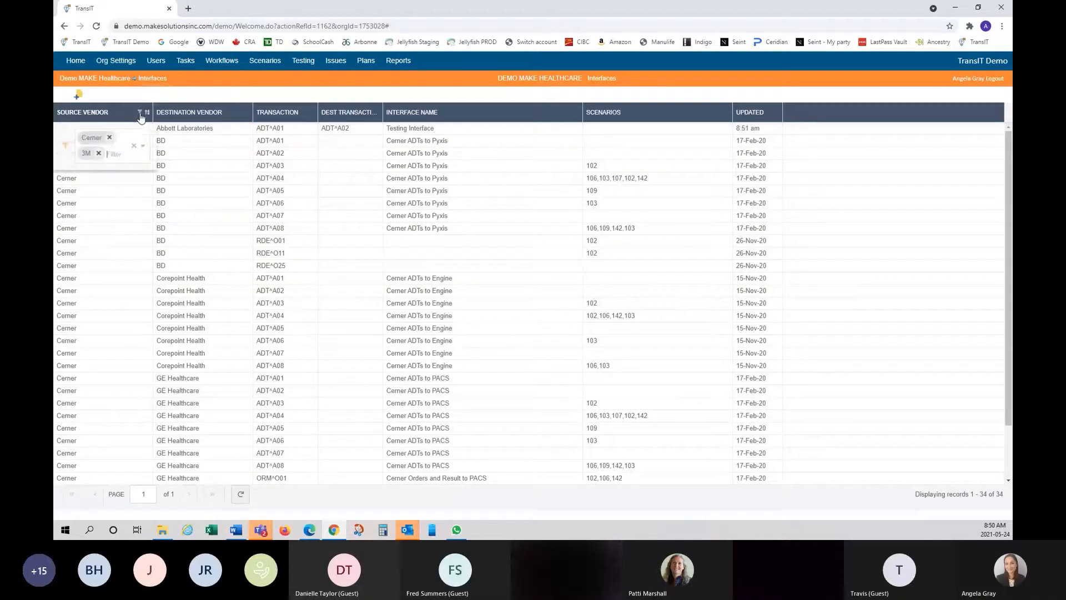
pyautogui.click(110, 138)
pyautogui.click(98, 137)
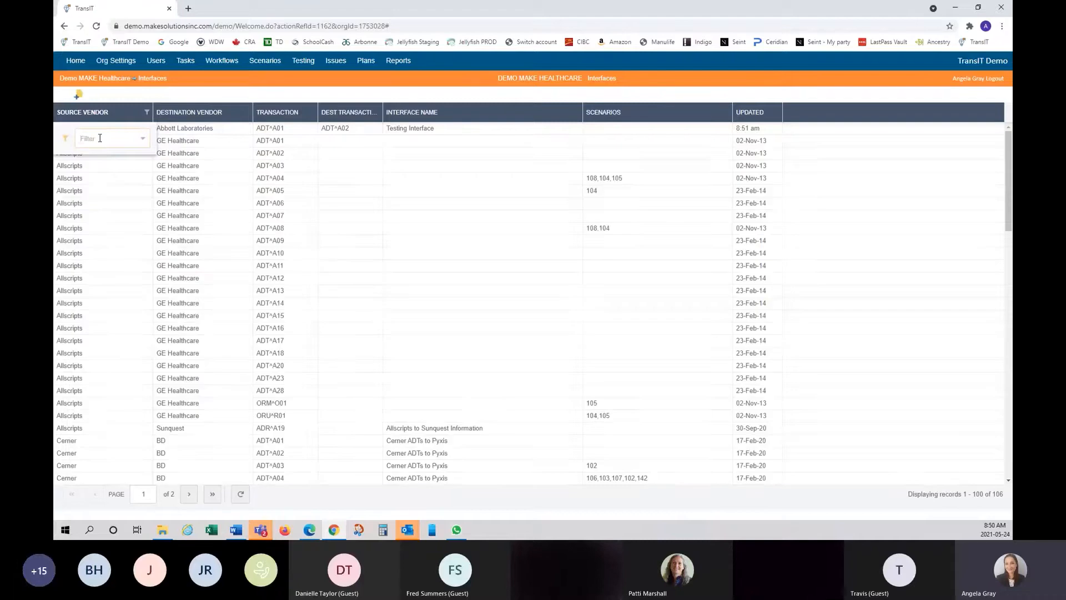
pyautogui.click(242, 90)
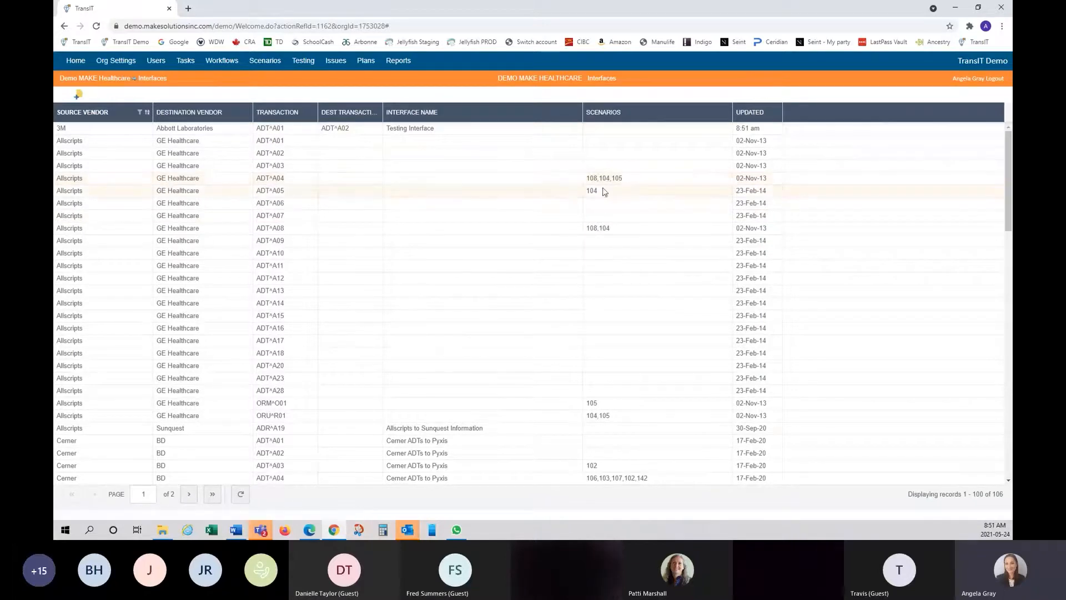
# - Open scenario 108 from the ADT^A04 interface row
pyautogui.scroll(-3, 609, 437)
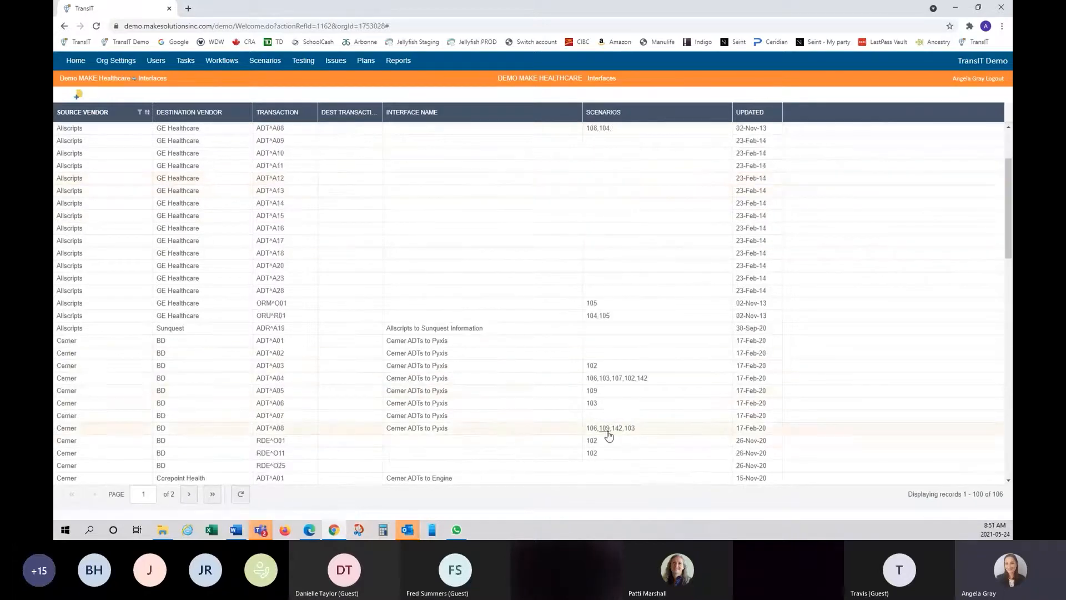
pyautogui.scroll(3, 609, 433)
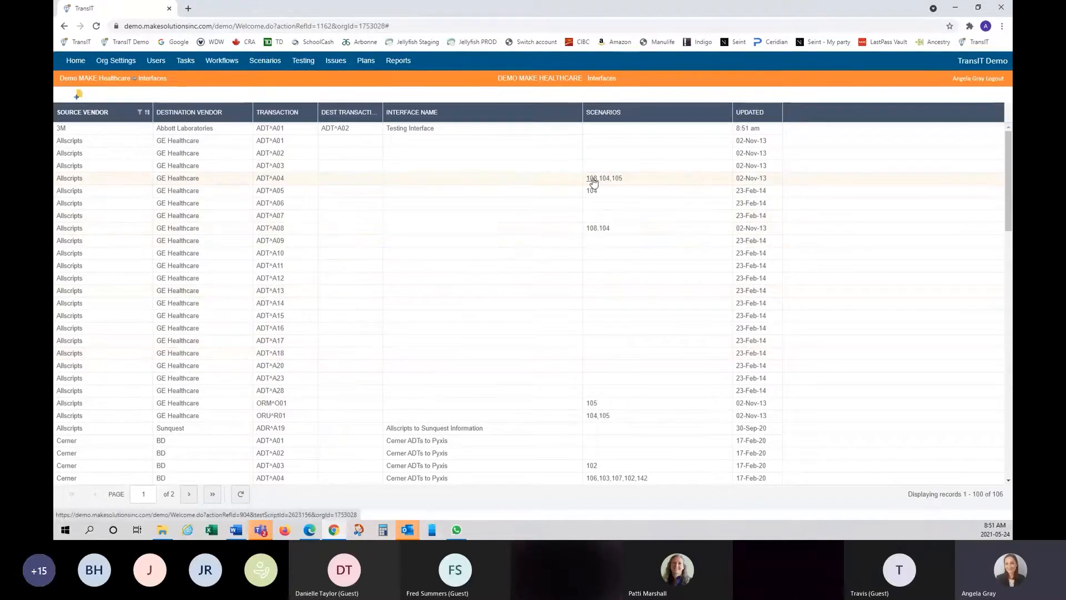
pyautogui.moveTo(593, 181)
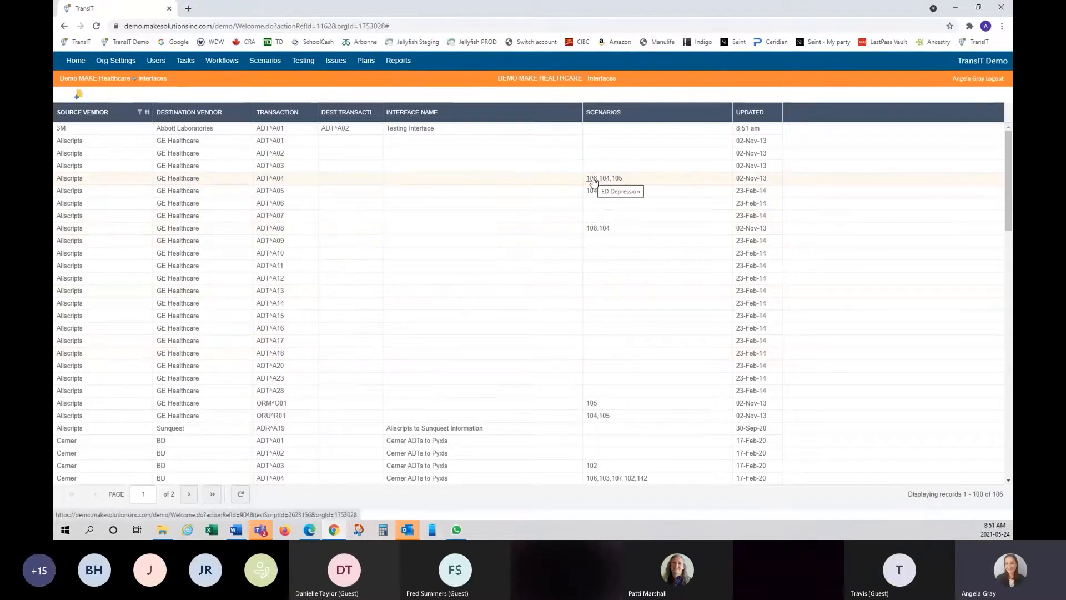
pyautogui.click(593, 181)
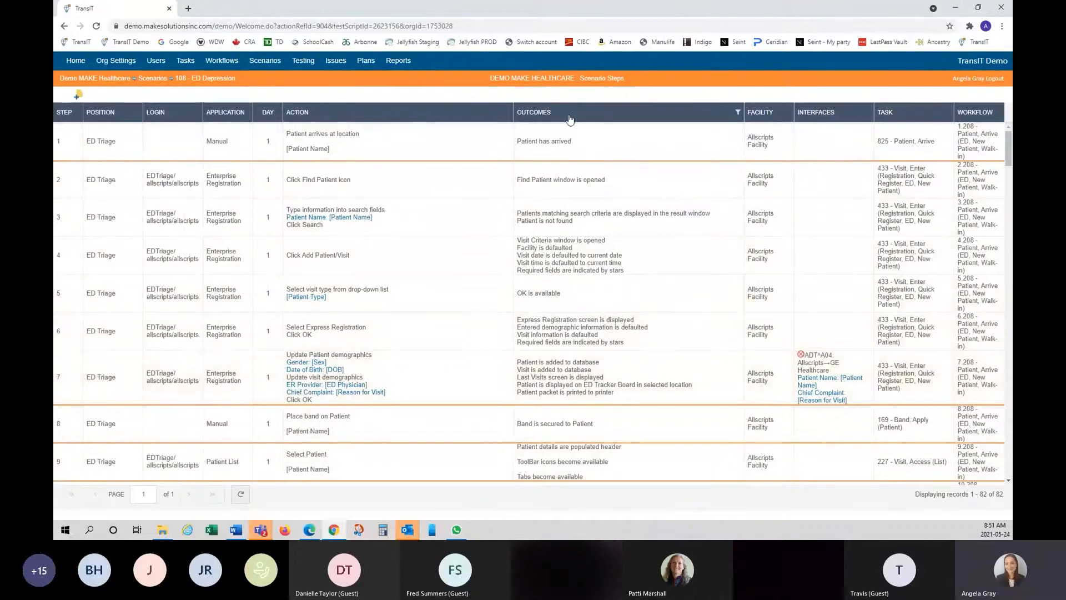
pyautogui.click(64, 27)
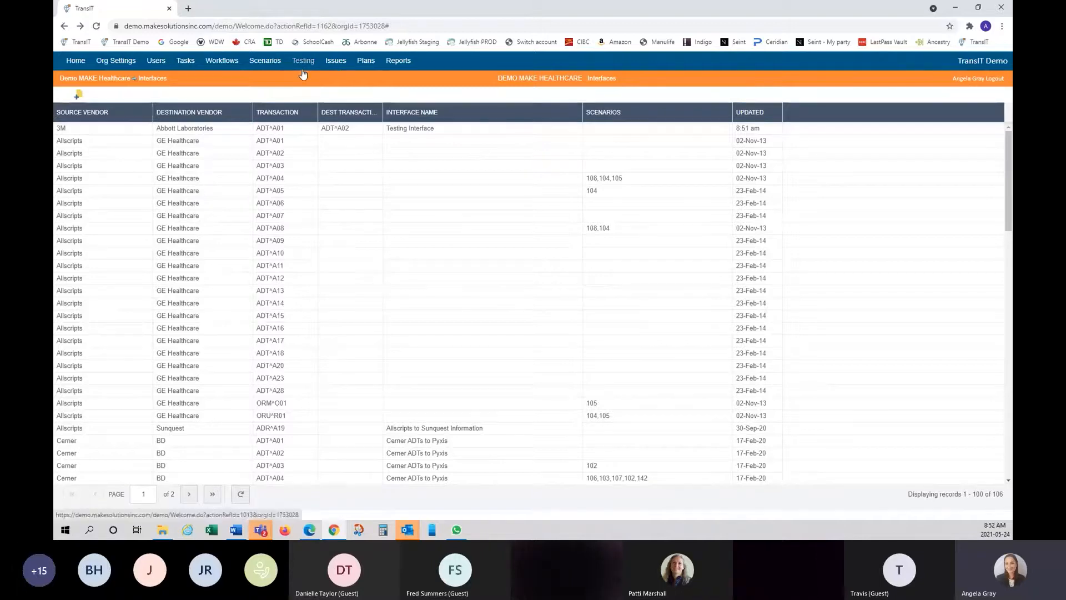
# - Go to Org Settings and open the Issue Priorities list
pyautogui.click(126, 64)
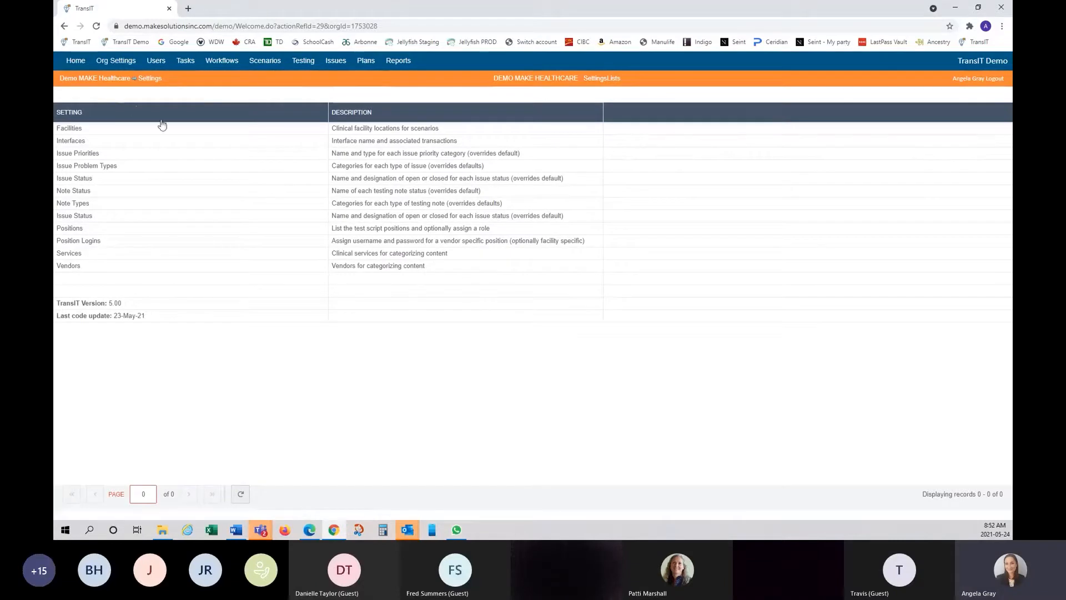
pyautogui.click(76, 154)
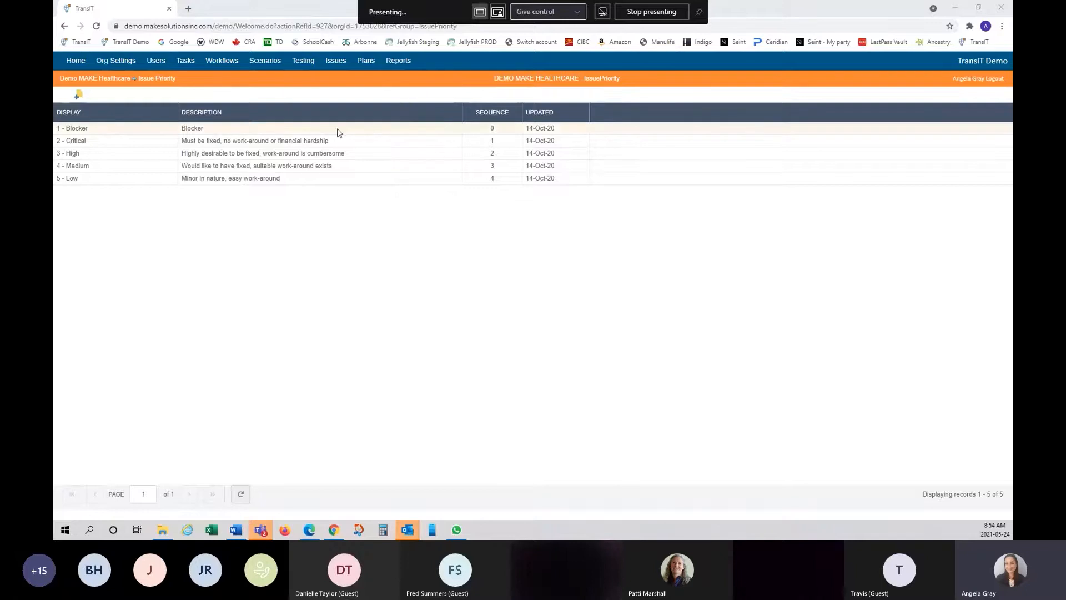
# - Change the 1 - Blocker description to 'Blockers' by editing the cell inline
pyautogui.doubleClick(222, 129)
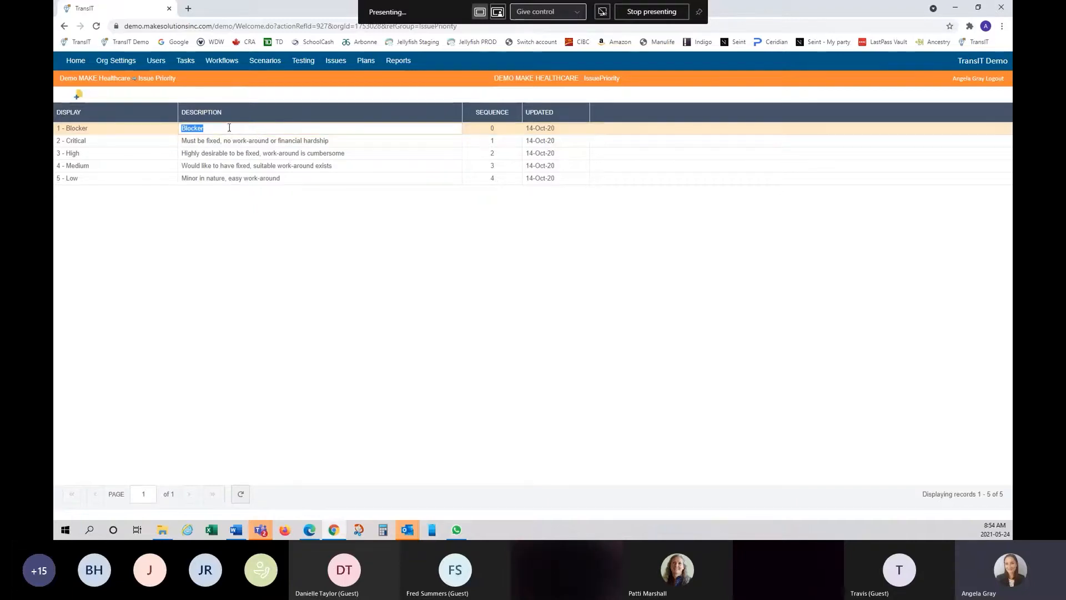
pyautogui.click(229, 128)
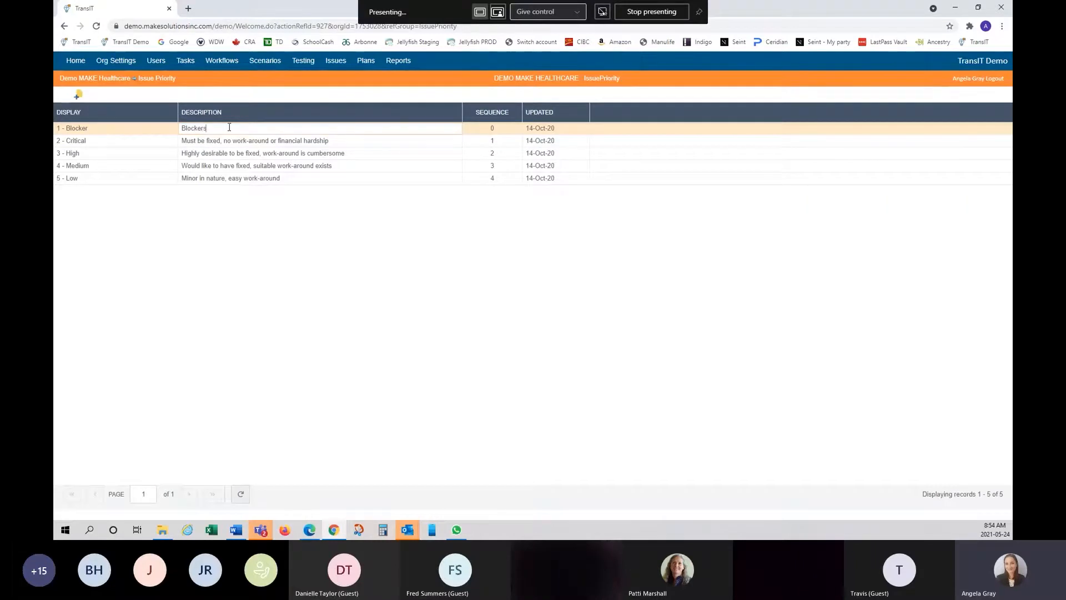
pyautogui.press('Return')
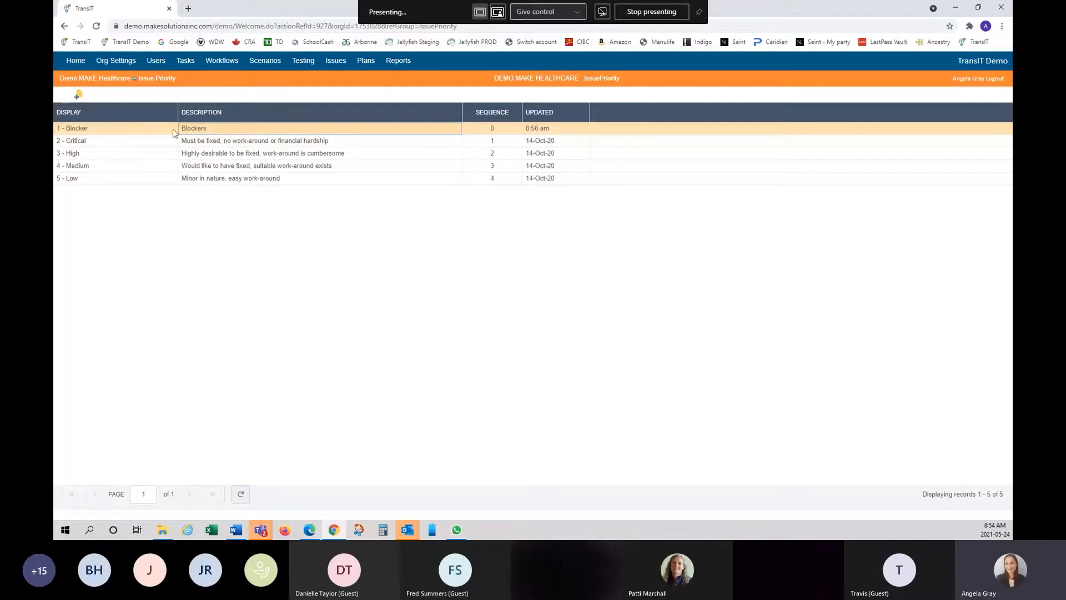
# - Revert the Blocker description to 'Blocker' through the Edit dialog and save
pyautogui.rightClick(143, 131)
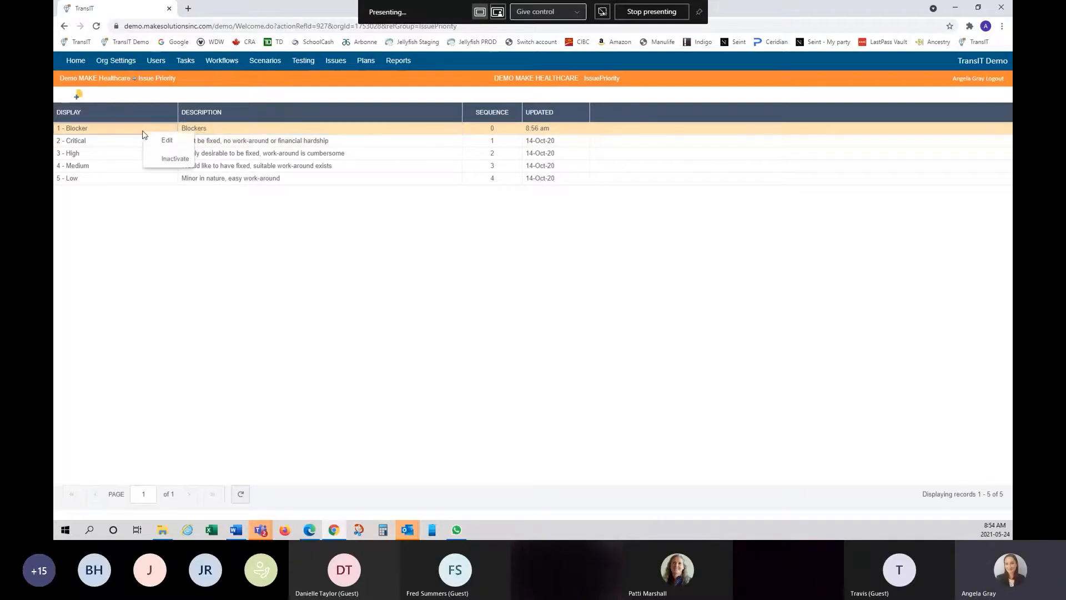
pyautogui.click(170, 143)
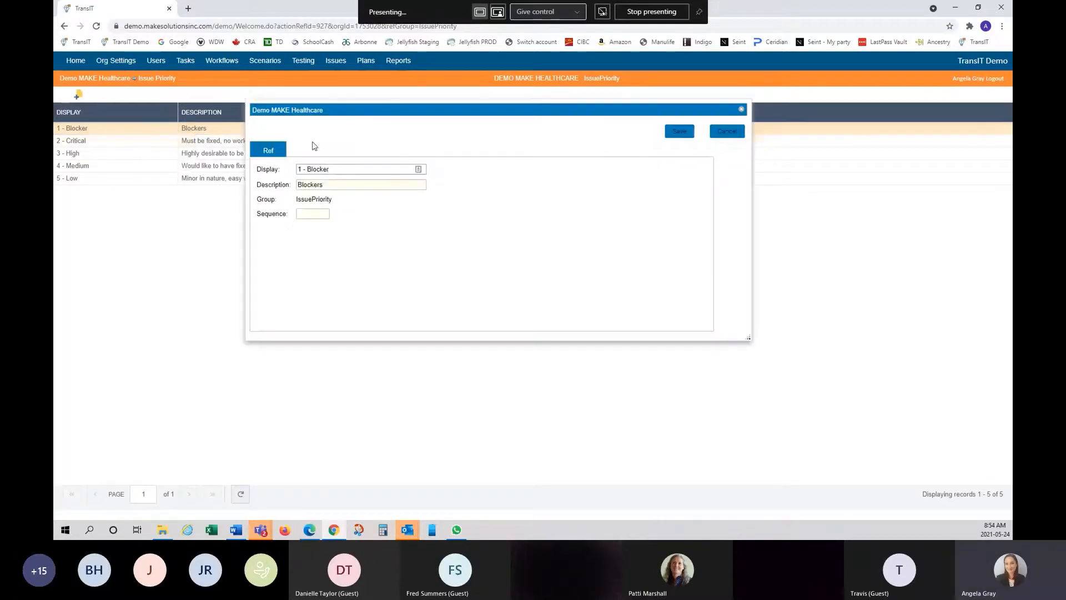
pyautogui.click(345, 186)
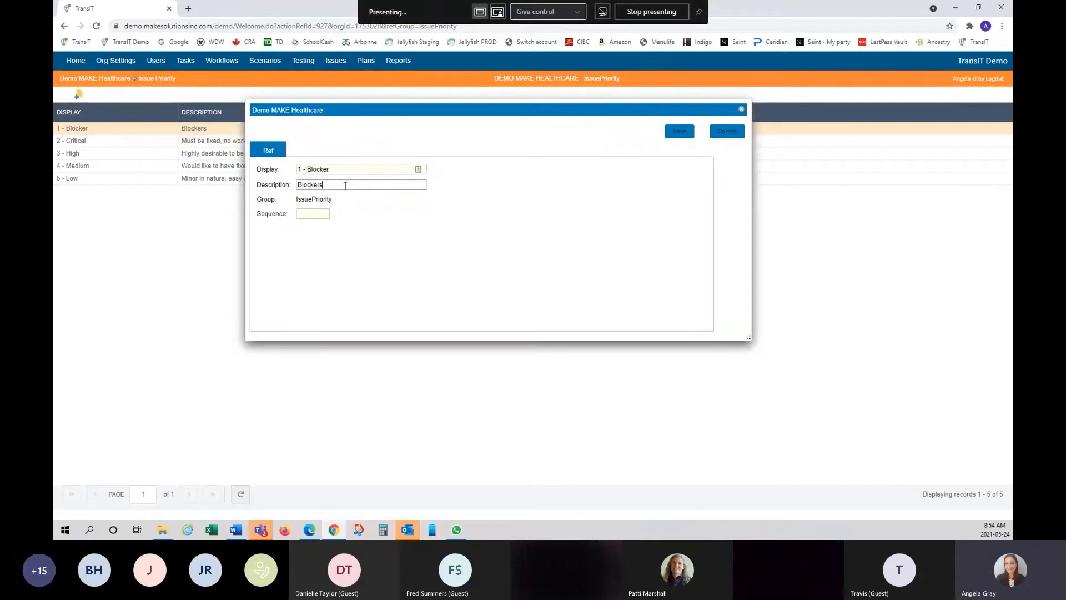
pyautogui.press('BackSpace')
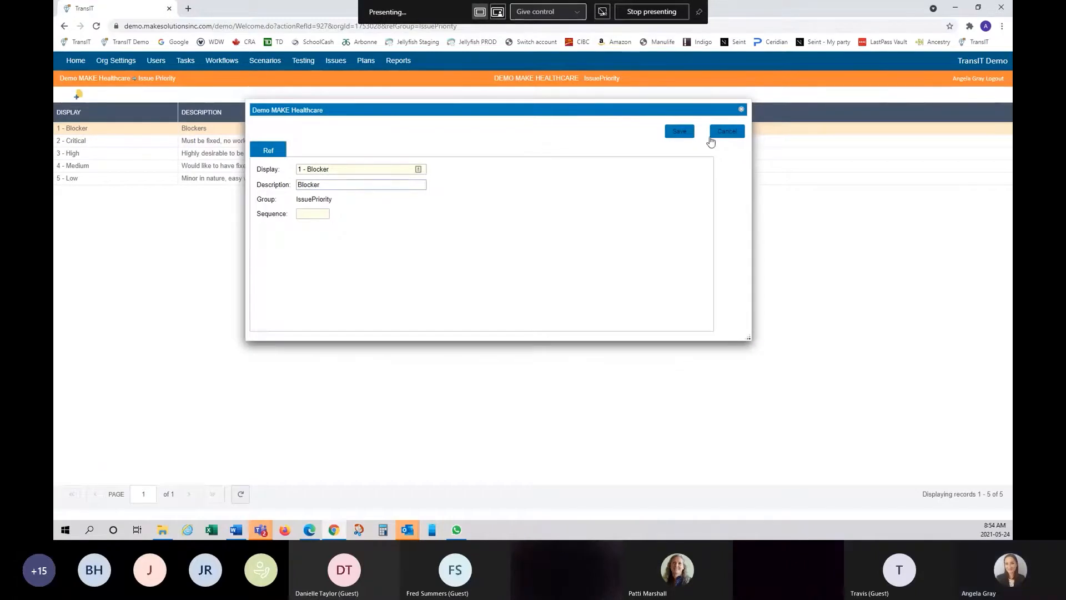
pyautogui.click(680, 132)
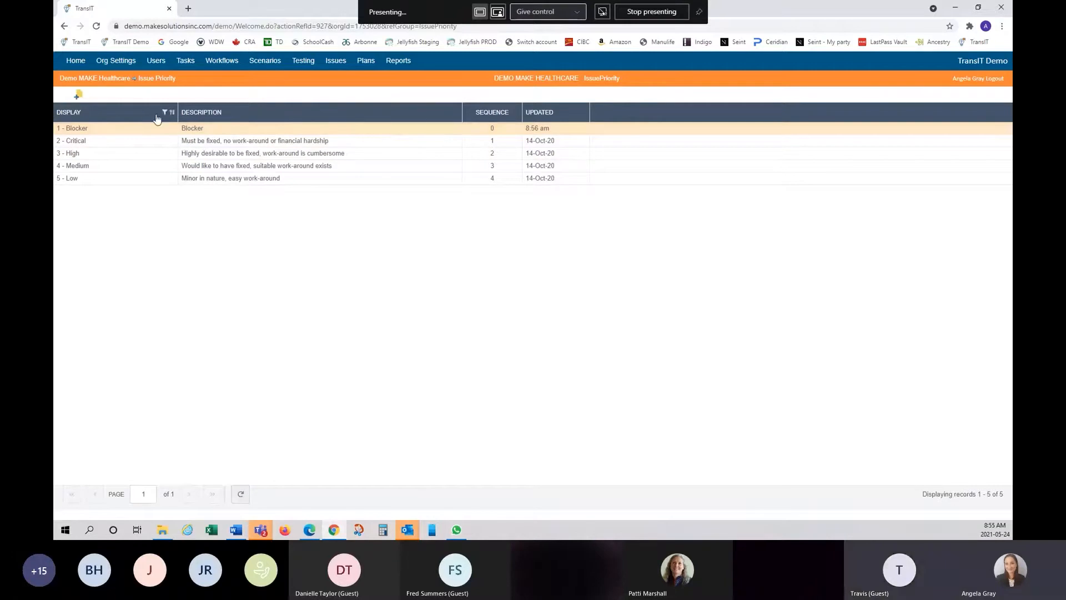
# - Add a Testing issue priority with description Testing and sequence 5, and save it
pyautogui.click(80, 98)
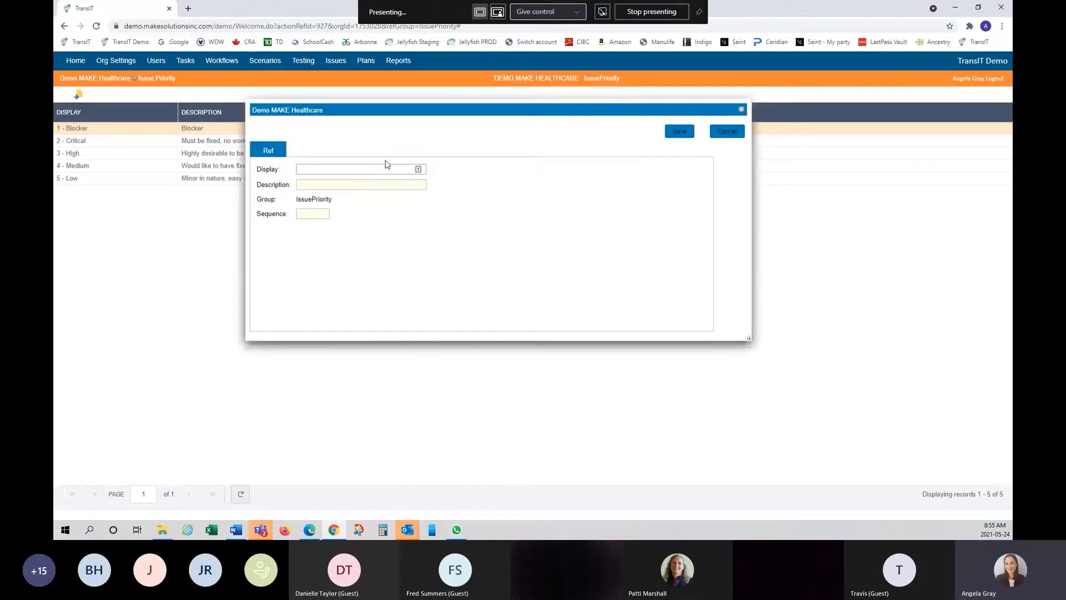
pyautogui.write('Testing')
pyautogui.moveTo(333, 170); pyautogui.dragTo(271, 172)
pyautogui.hotkey('ctrl', 'c')
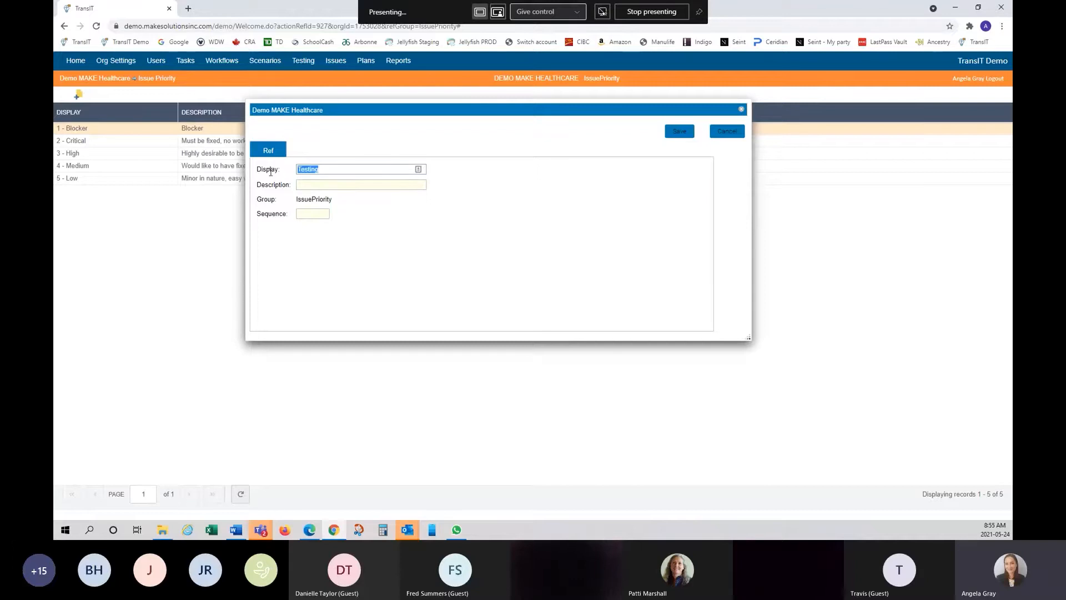
pyautogui.click(345, 186)
pyautogui.hotkey('ctrl', 'v')
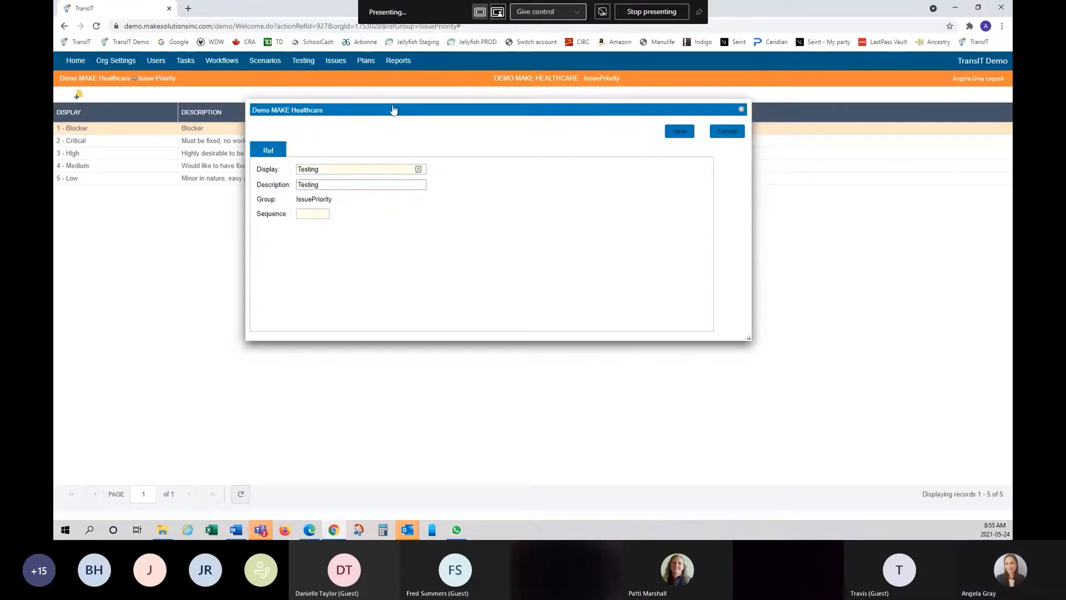
pyautogui.moveTo(395, 112)
pyautogui.mouseDown()
pyautogui.moveTo(391, 209)
pyautogui.moveTo(390, 164)
pyautogui.mouseUp()
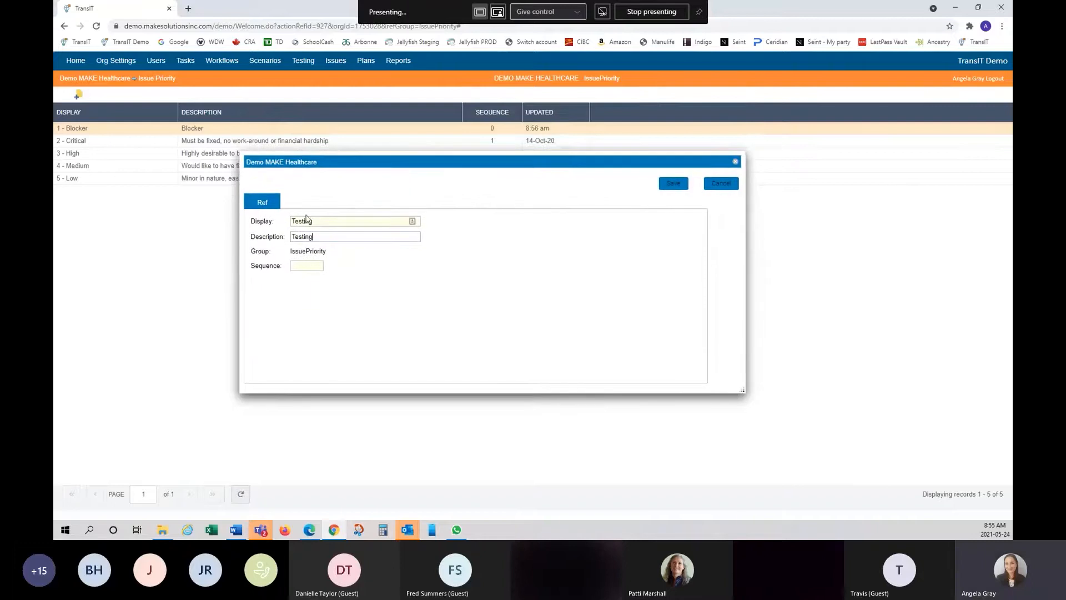
pyautogui.click(312, 263)
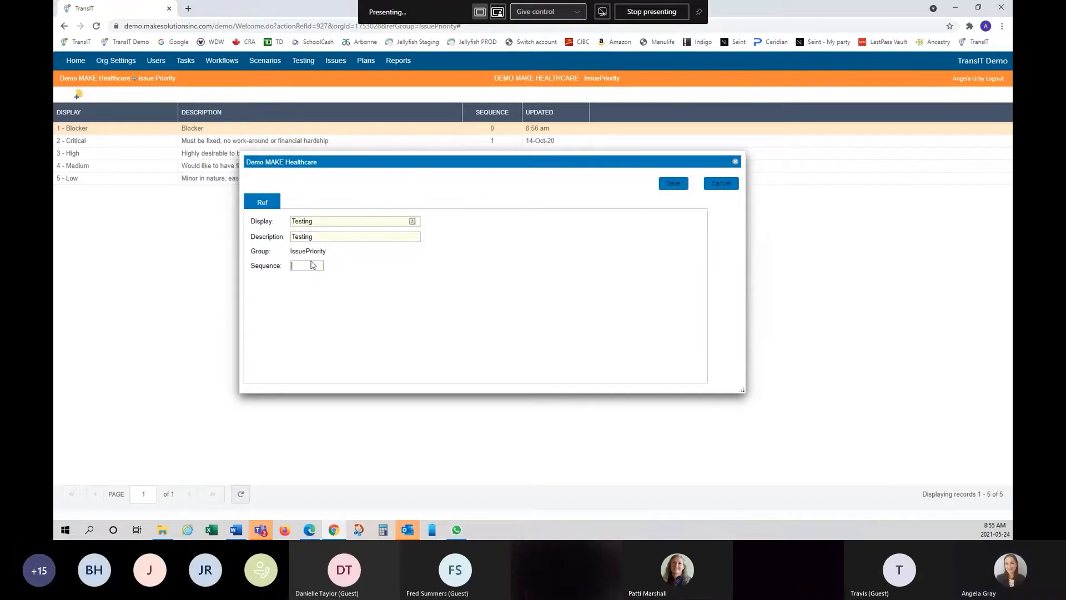
pyautogui.write('5')
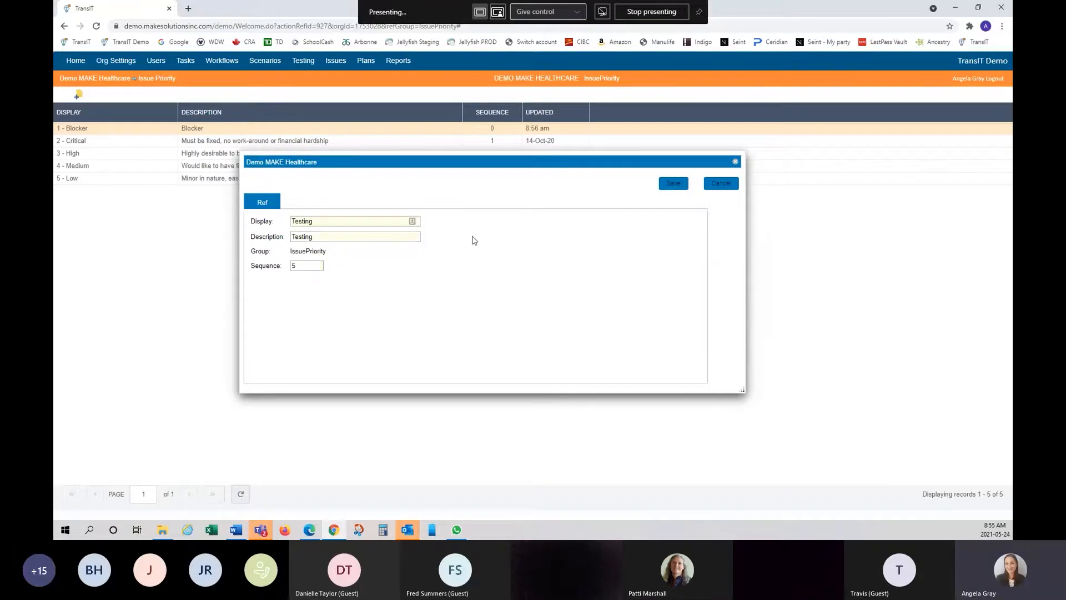
pyautogui.click(674, 186)
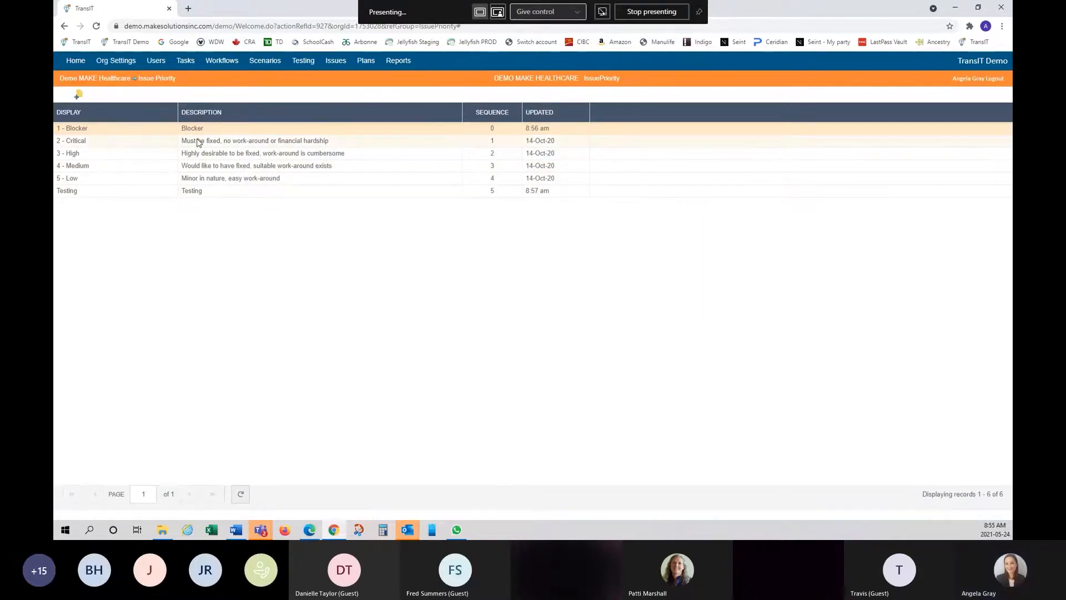
# - Inactivate the Testing priority and confirm its removal
pyautogui.rightClick(139, 194)
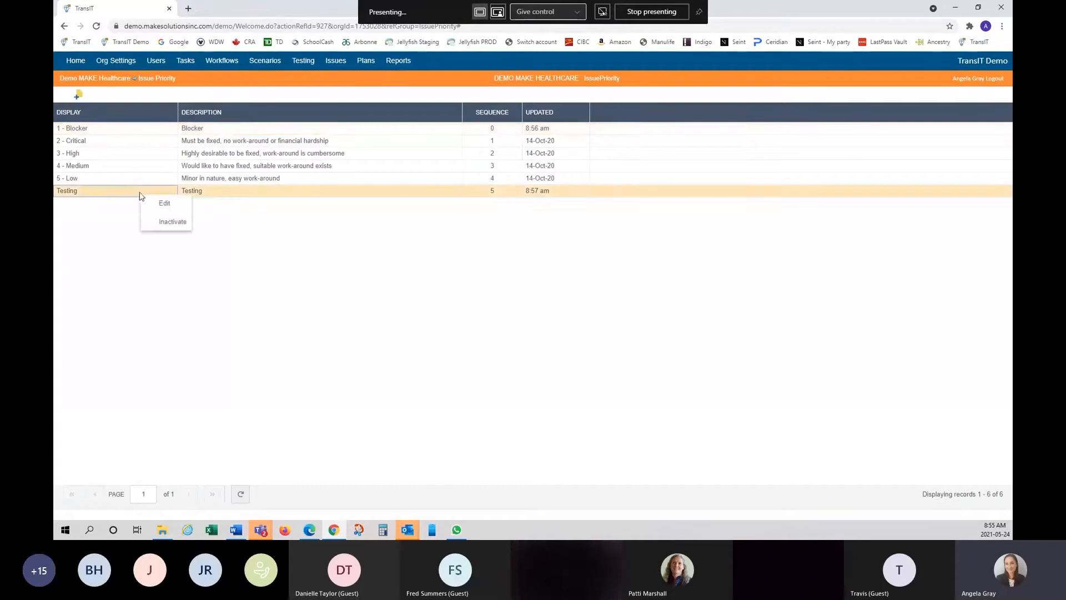
pyautogui.click(175, 222)
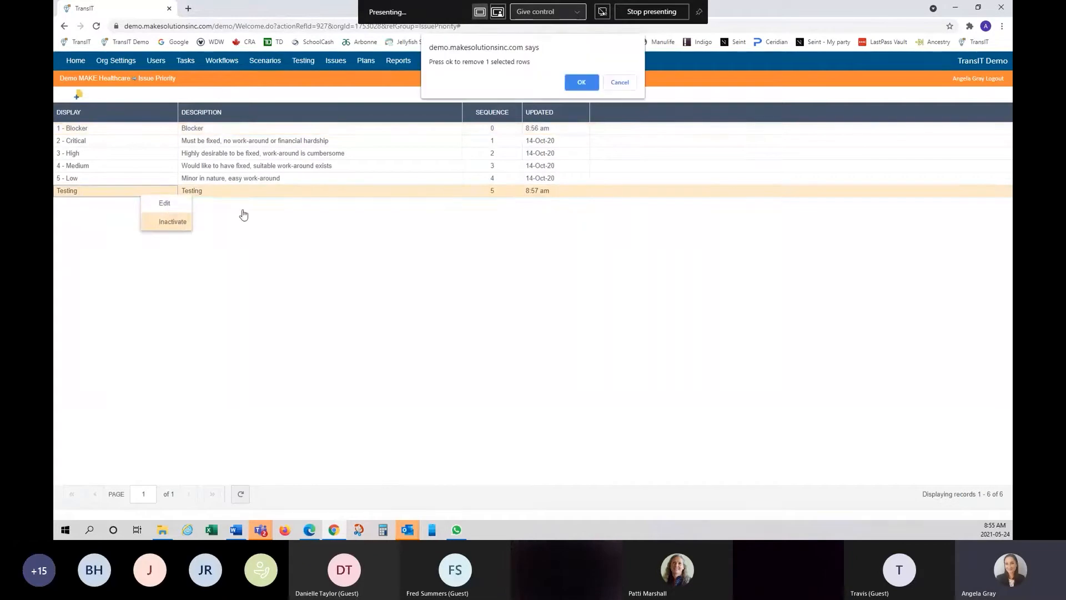
pyautogui.click(580, 83)
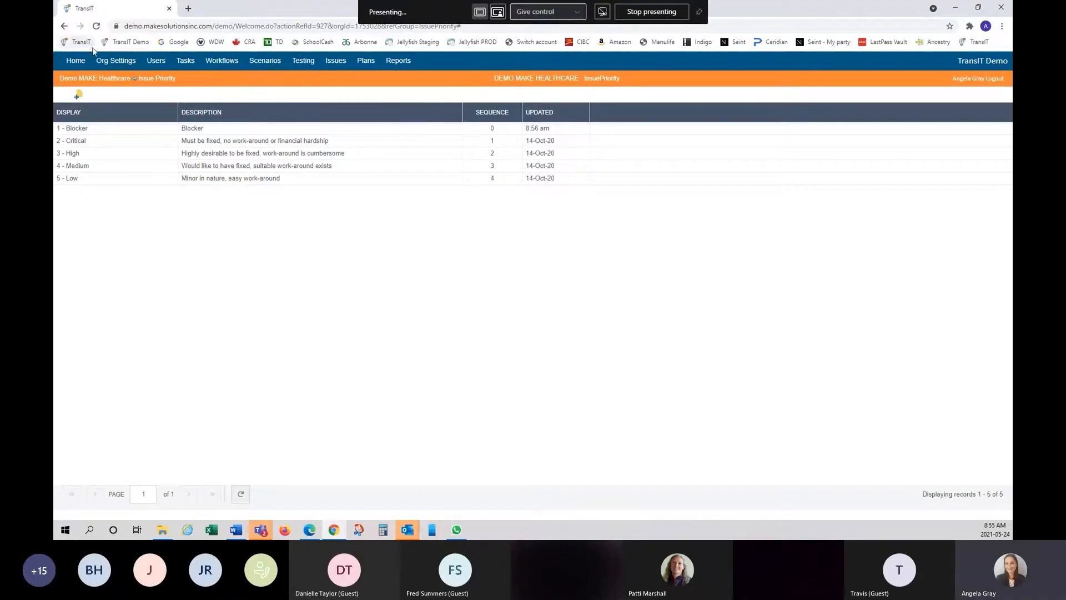
# - Show the inactive priority entries and restore Testing
pyautogui.rightClick(296, 116)
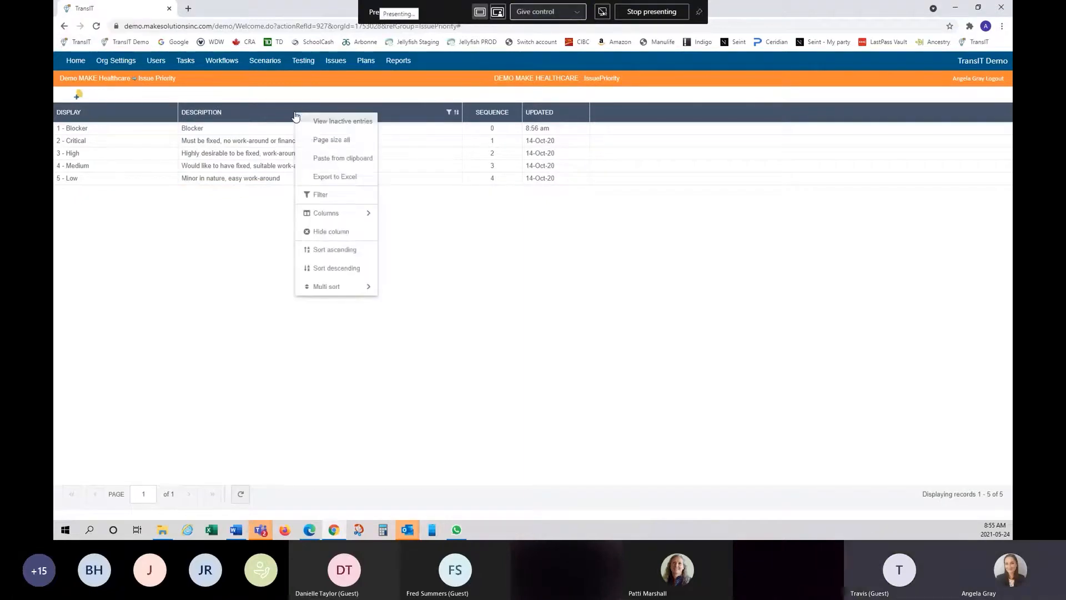
pyautogui.click(334, 122)
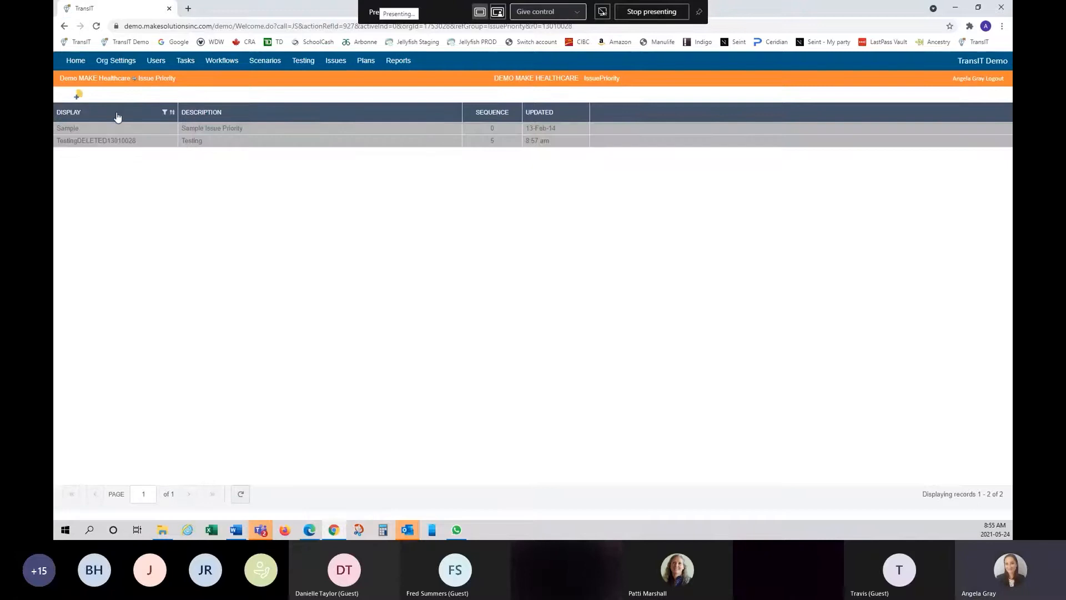
pyautogui.rightClick(153, 138)
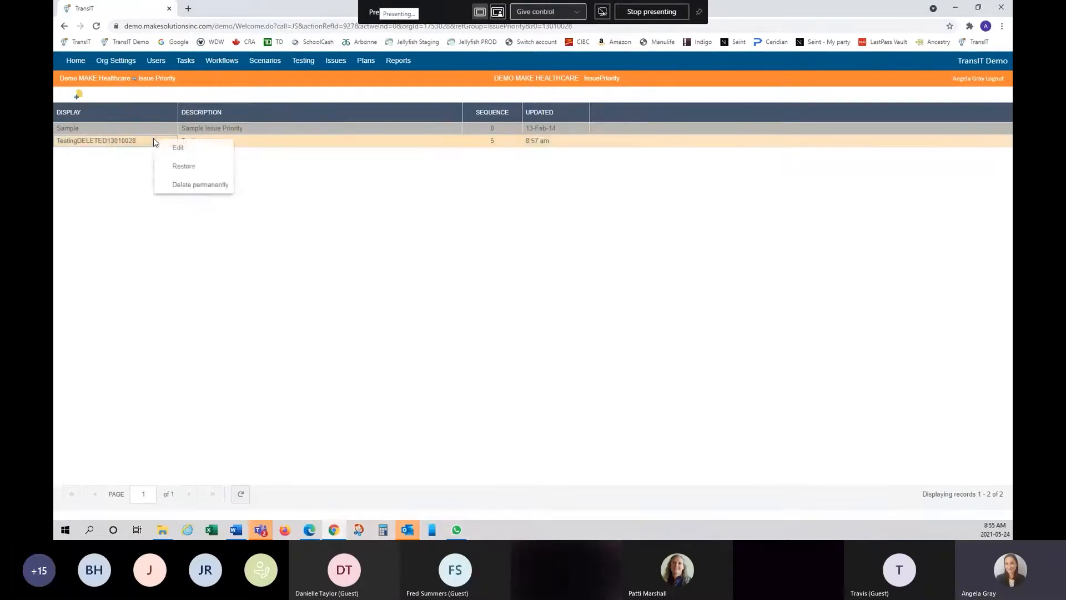
pyautogui.click(175, 167)
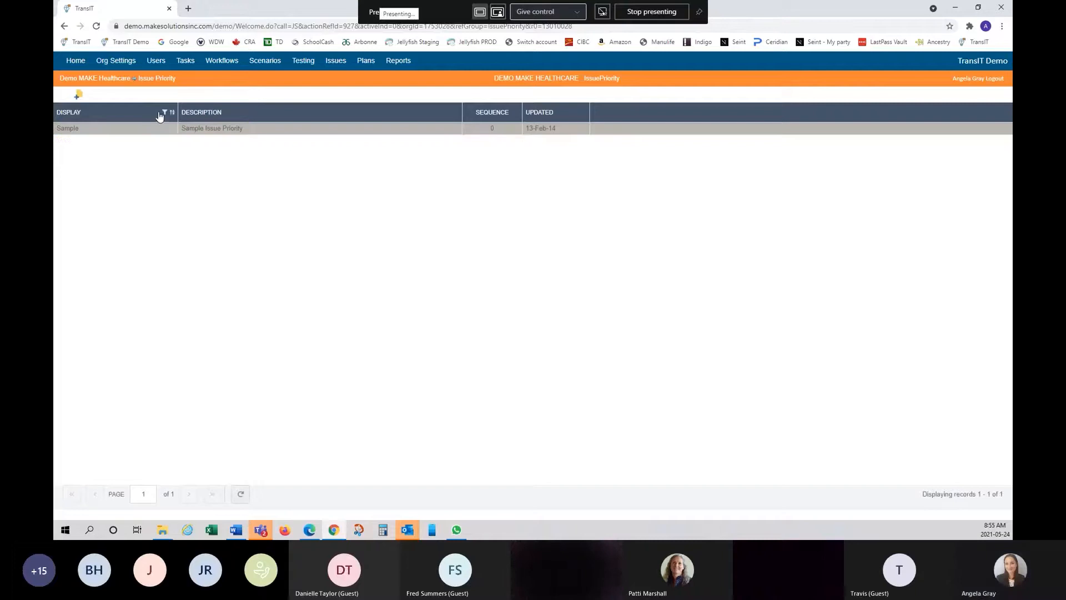
# - Switch back to active entries and inactivate Testing again, confirming the removal
pyautogui.rightClick(133, 114)
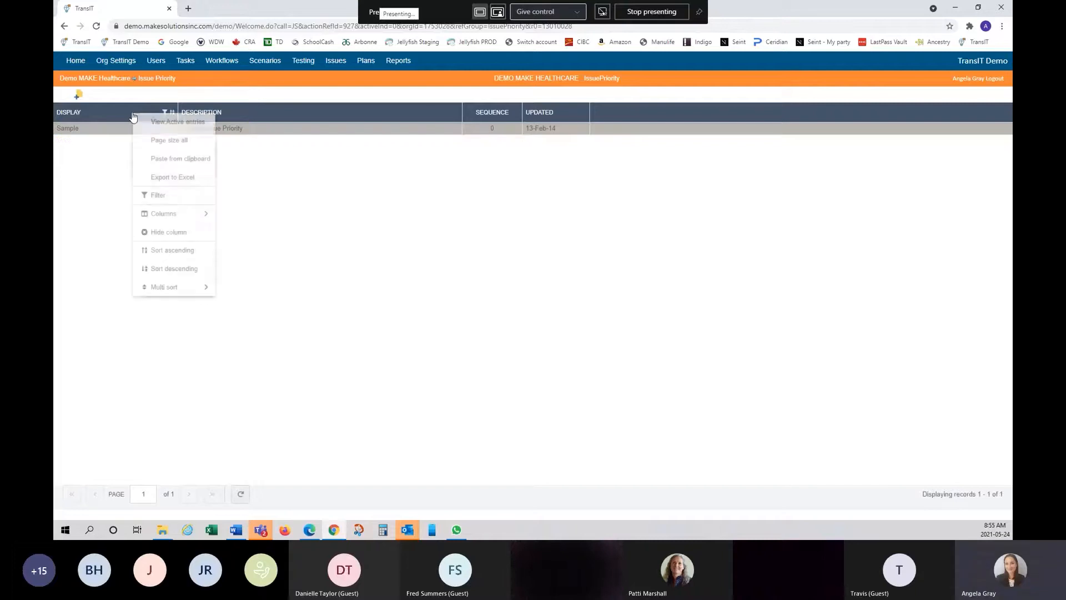
pyautogui.click(165, 124)
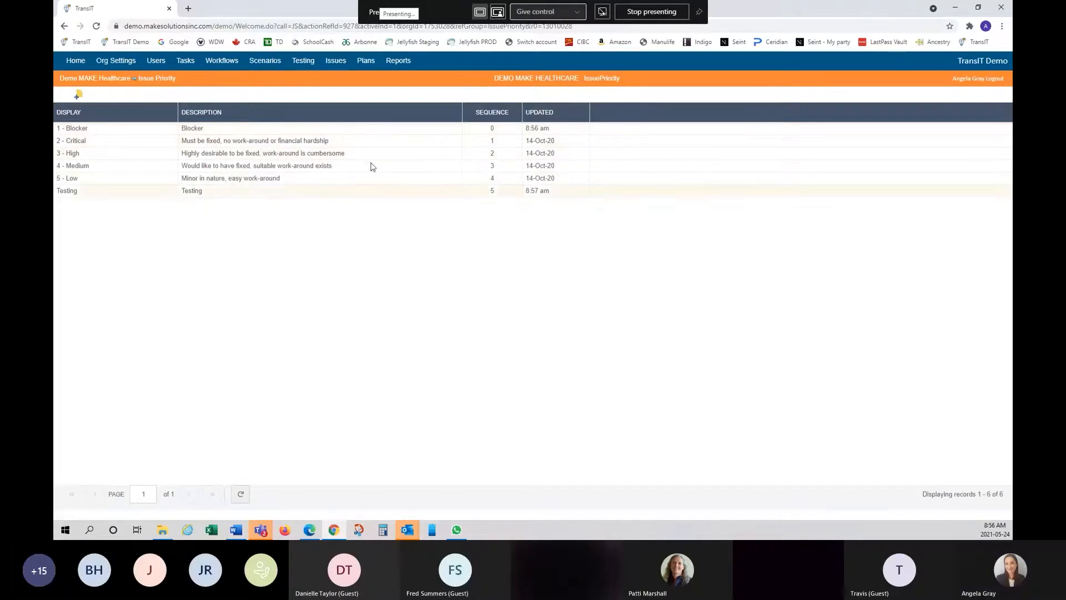
pyautogui.rightClick(230, 195)
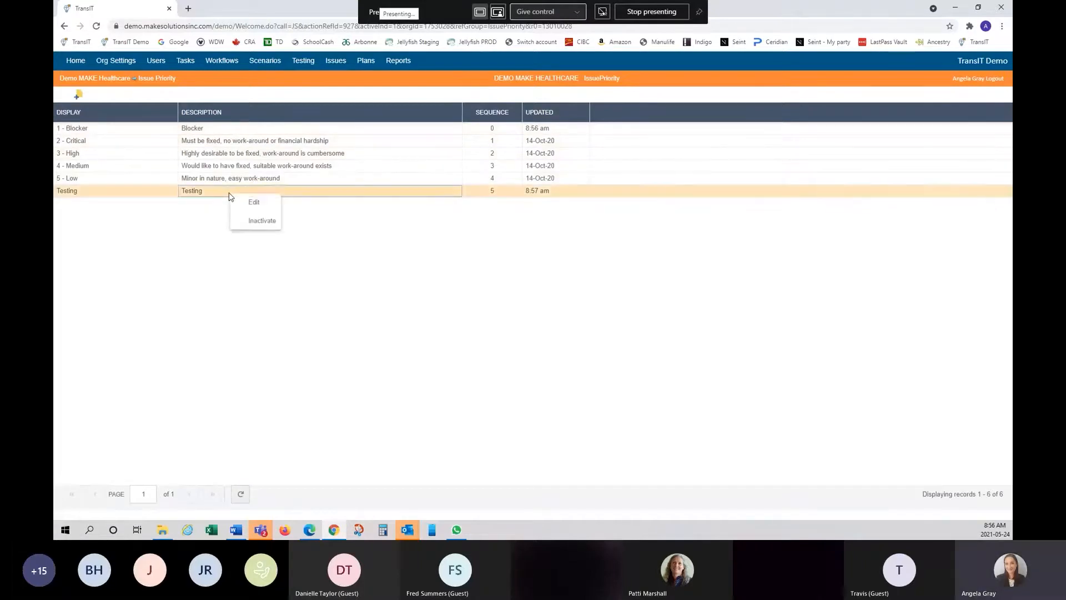
pyautogui.click(261, 220)
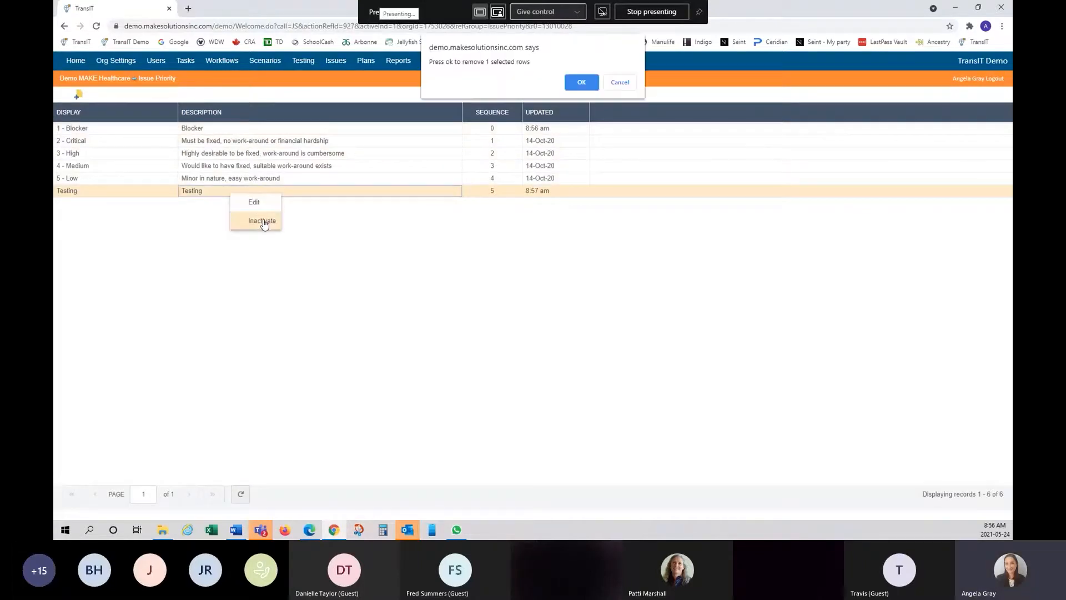
pyautogui.click(582, 83)
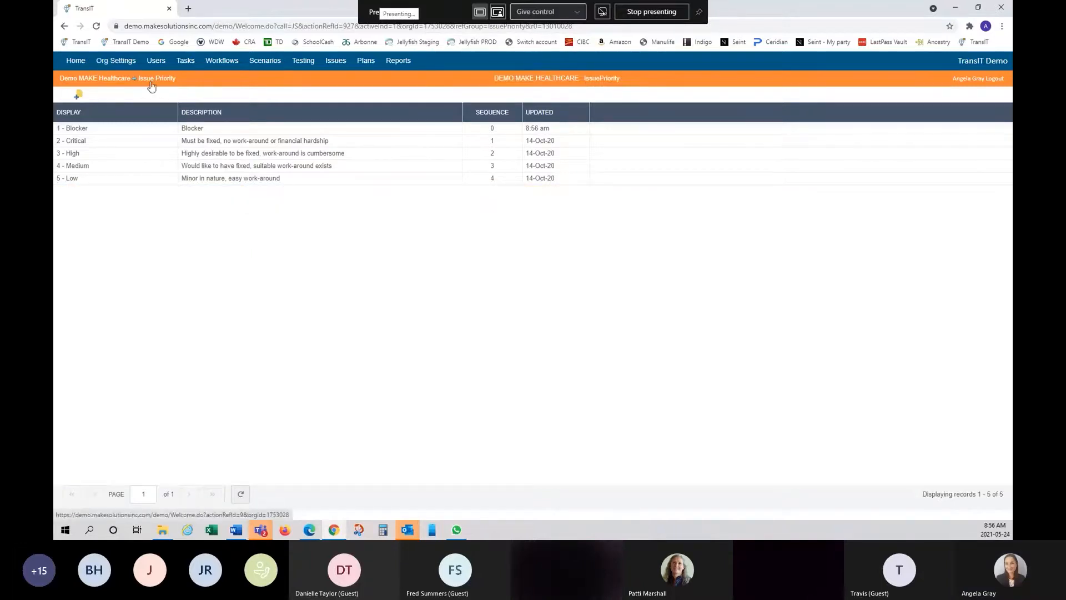
# - Go to Org Settings and open the Issue Problem Types list
pyautogui.click(120, 61)
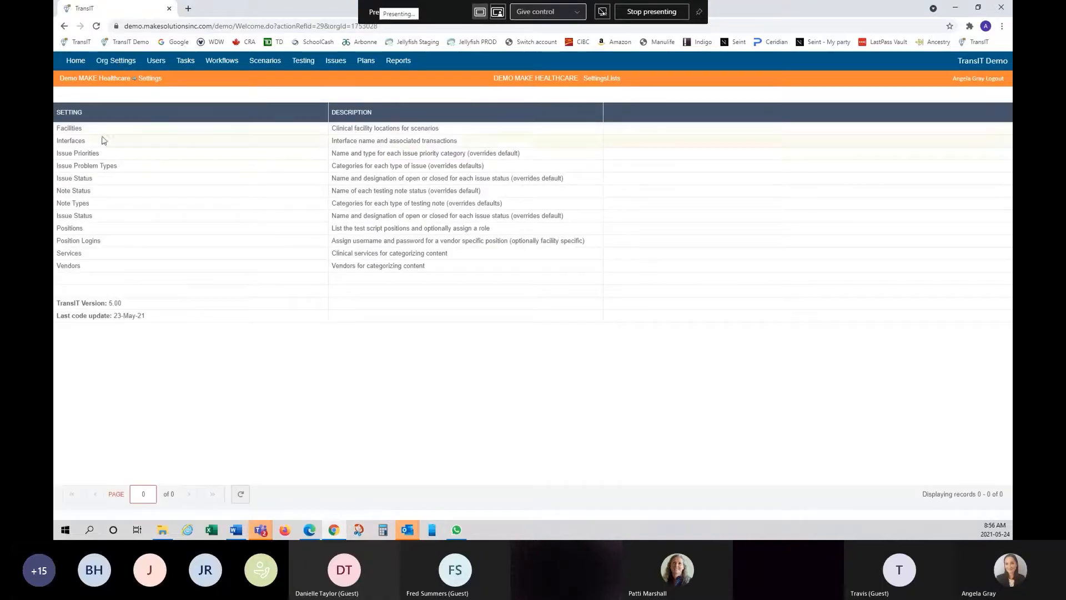
pyautogui.click(100, 167)
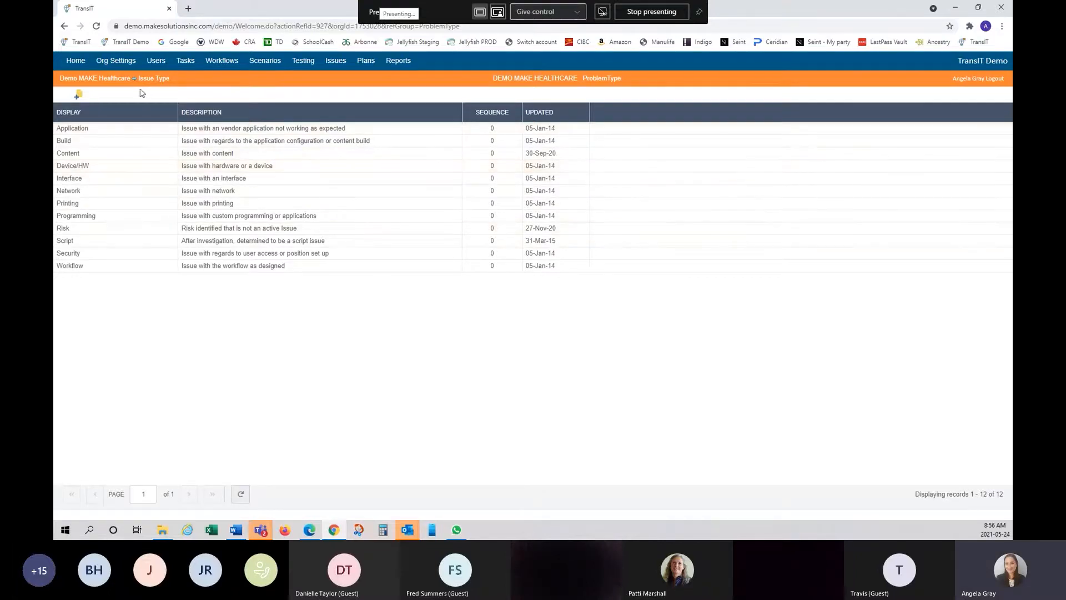
# - Append 'test' to the Application description inline and save it
pyautogui.doubleClick(337, 128)
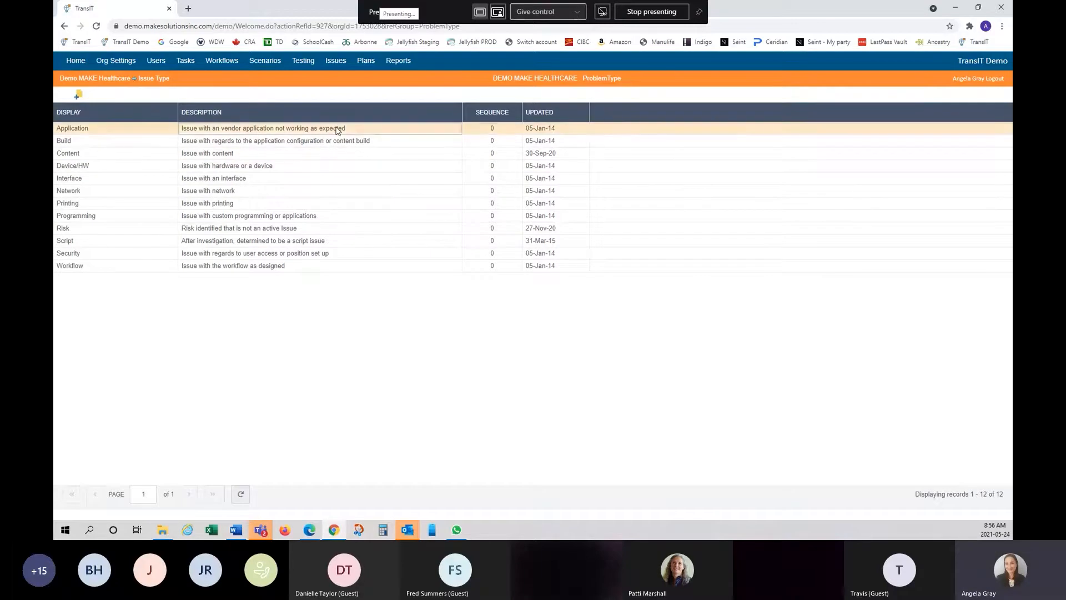
pyautogui.click(375, 132)
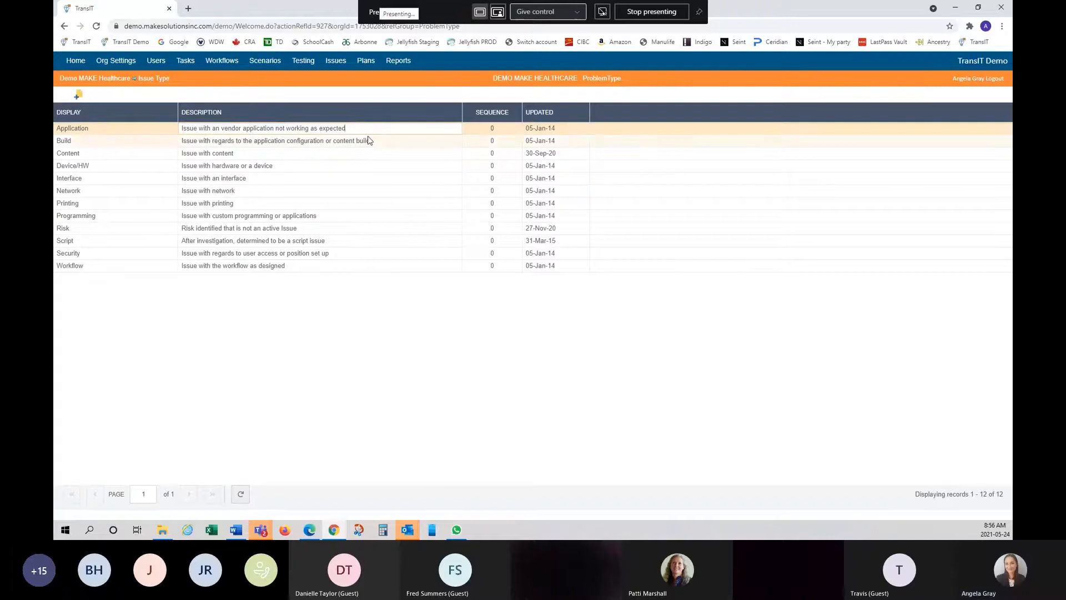
pyautogui.write('test')
pyautogui.press('Return')
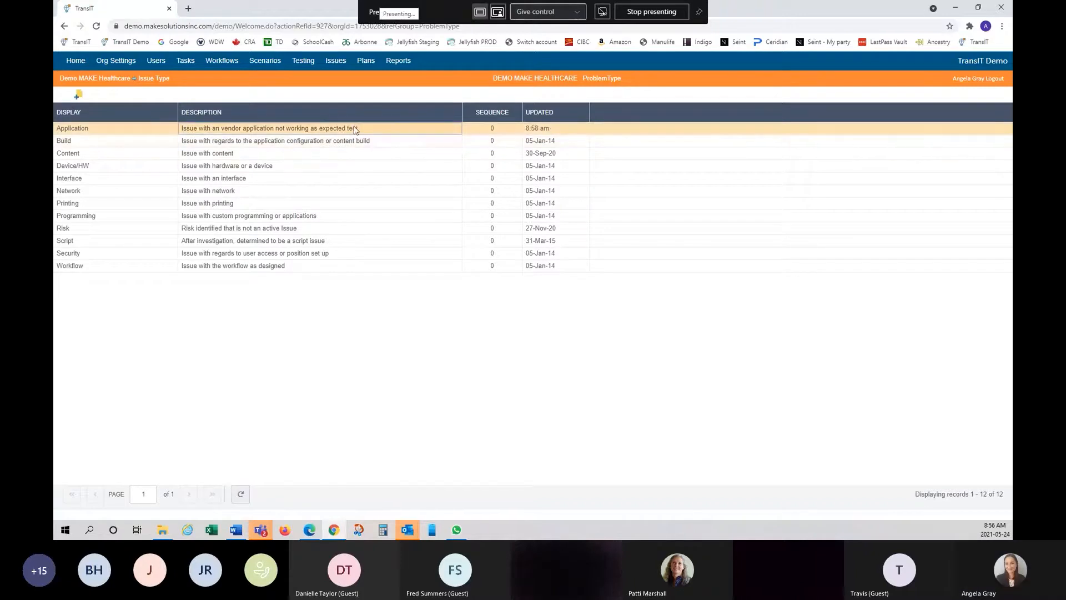
# - Edit Application, remove the trailing 'test' from its description, and save
pyautogui.rightClick(153, 132)
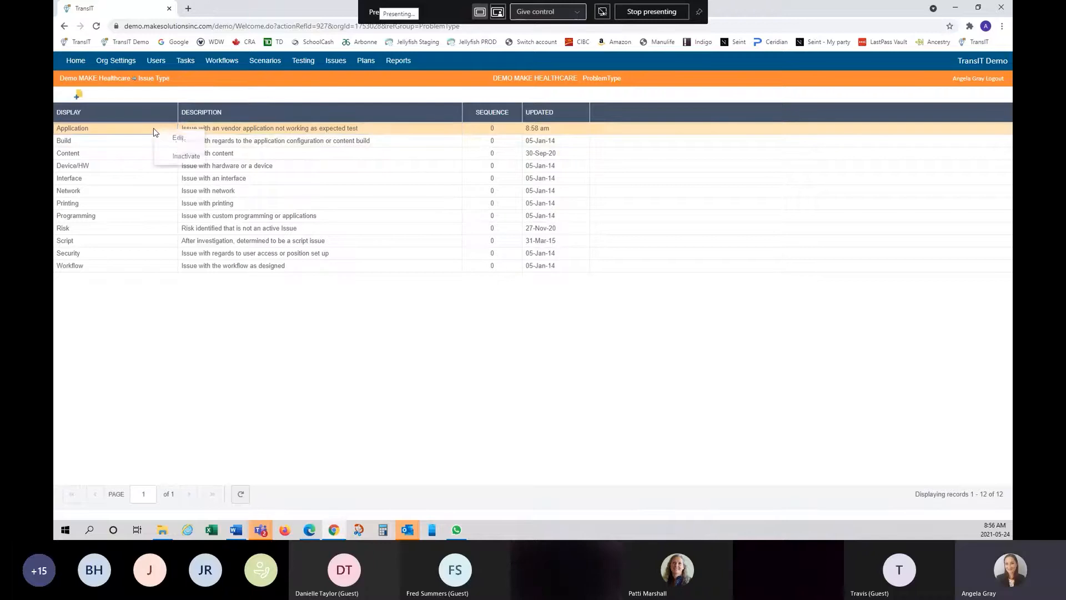
pyautogui.click(178, 137)
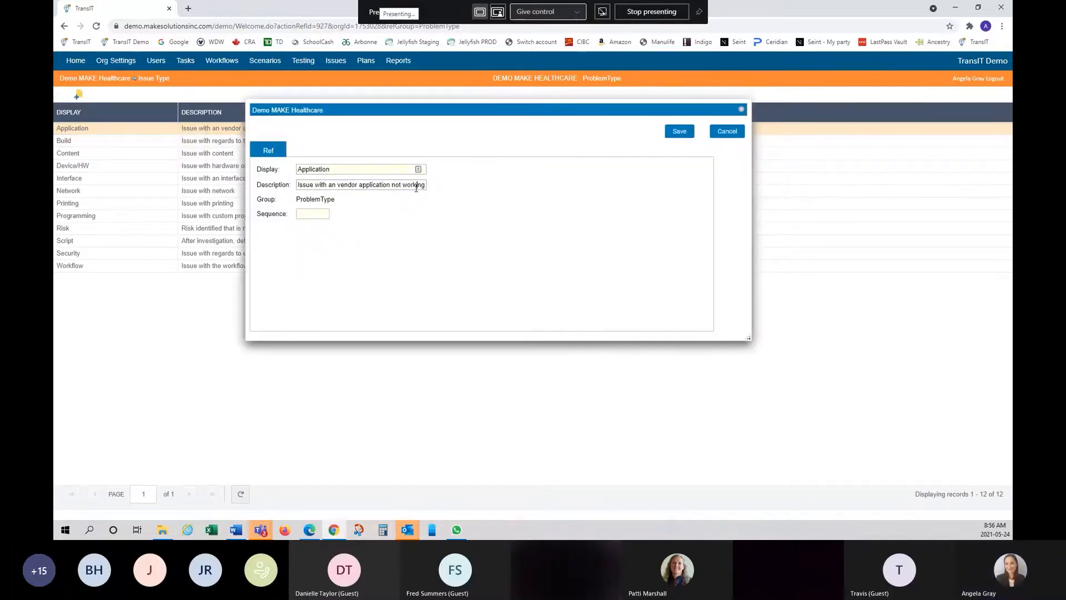
pyautogui.write('as expected test')
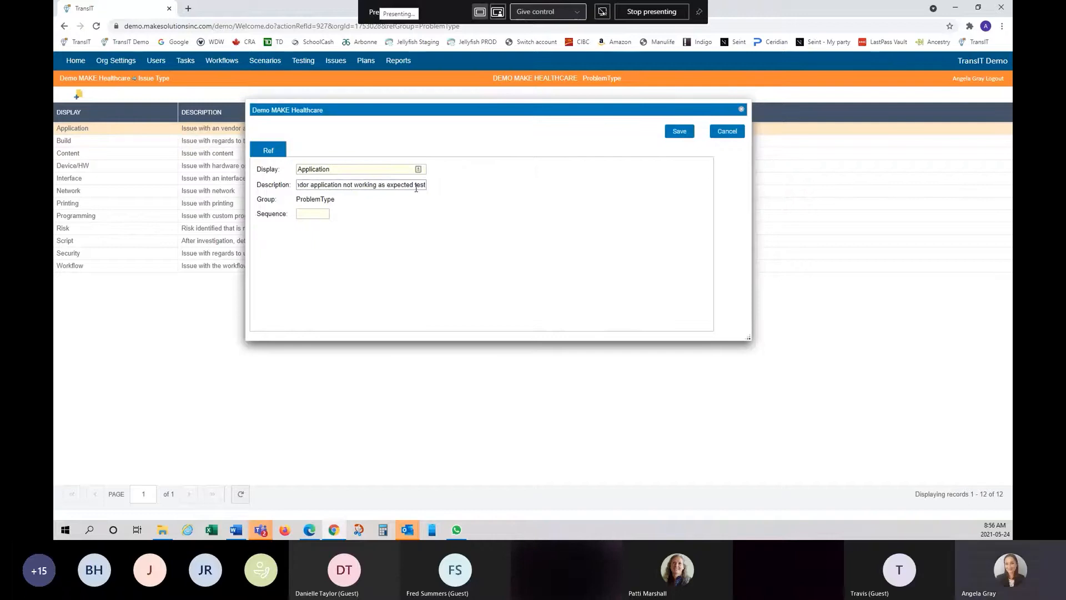
pyautogui.press('BackSpace')
pyautogui.press('BackSpace')
pyautogui.press('BackSpace')
pyautogui.press('BackSpace')
pyautogui.press('BackSpace')
pyautogui.click(310, 215)
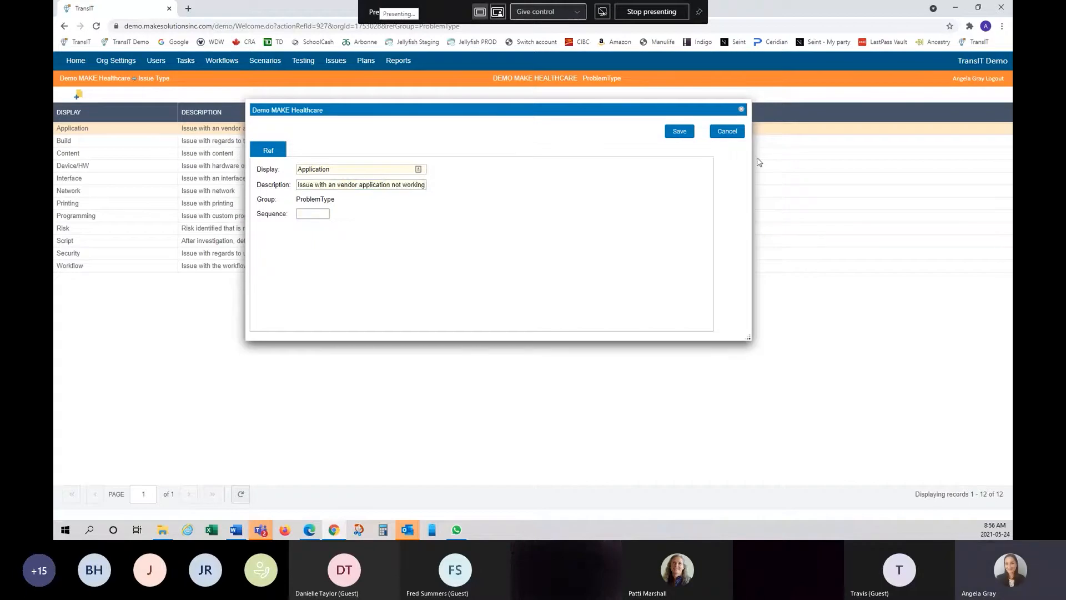
pyautogui.click(682, 133)
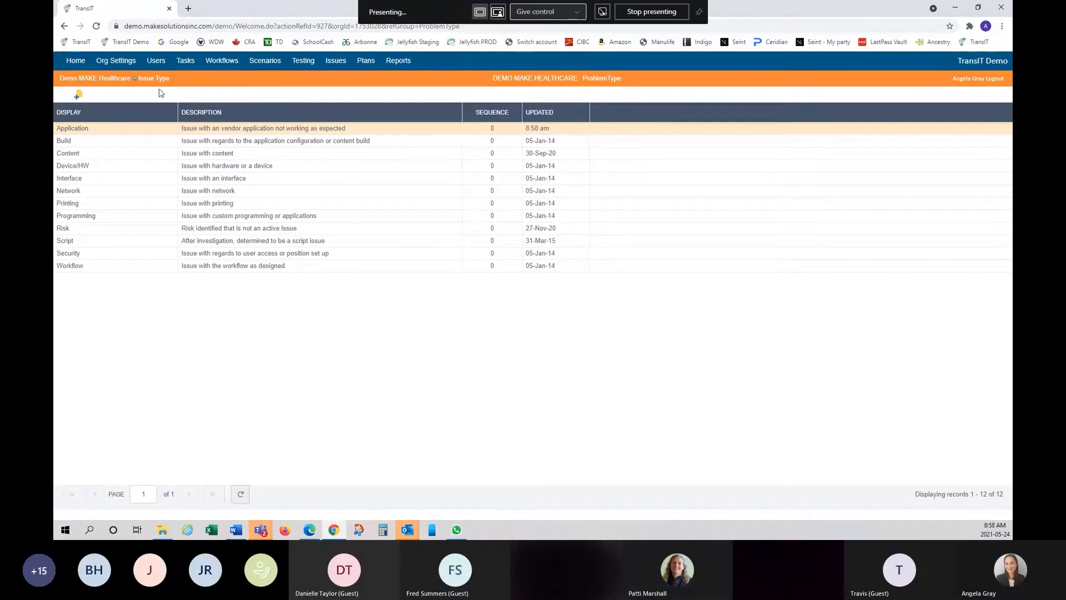
# - Open the Issue Status list from Org Settings
pyautogui.click(125, 68)
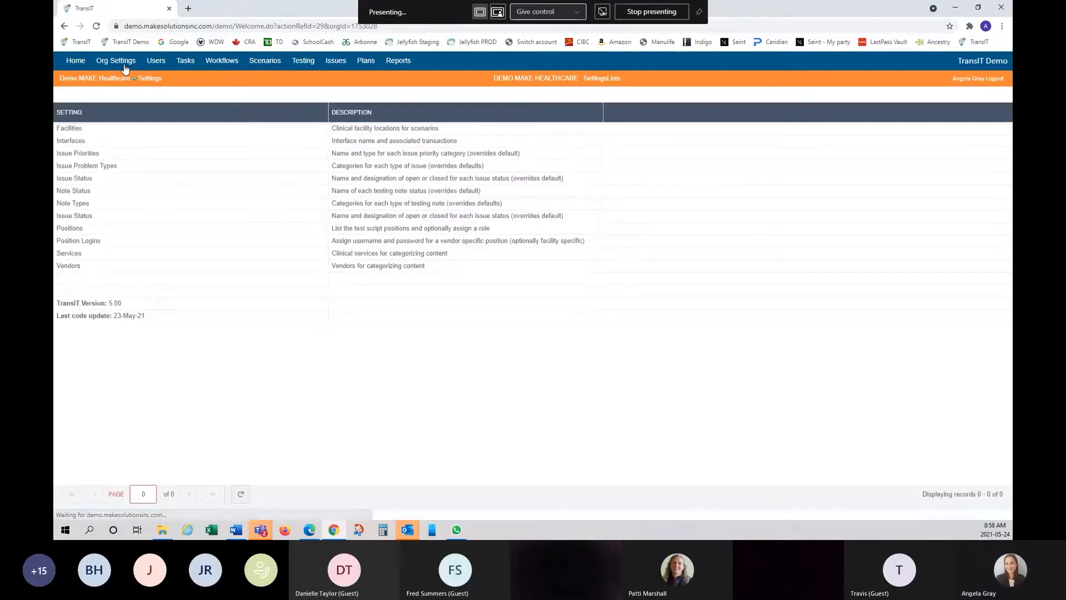
pyautogui.click(70, 180)
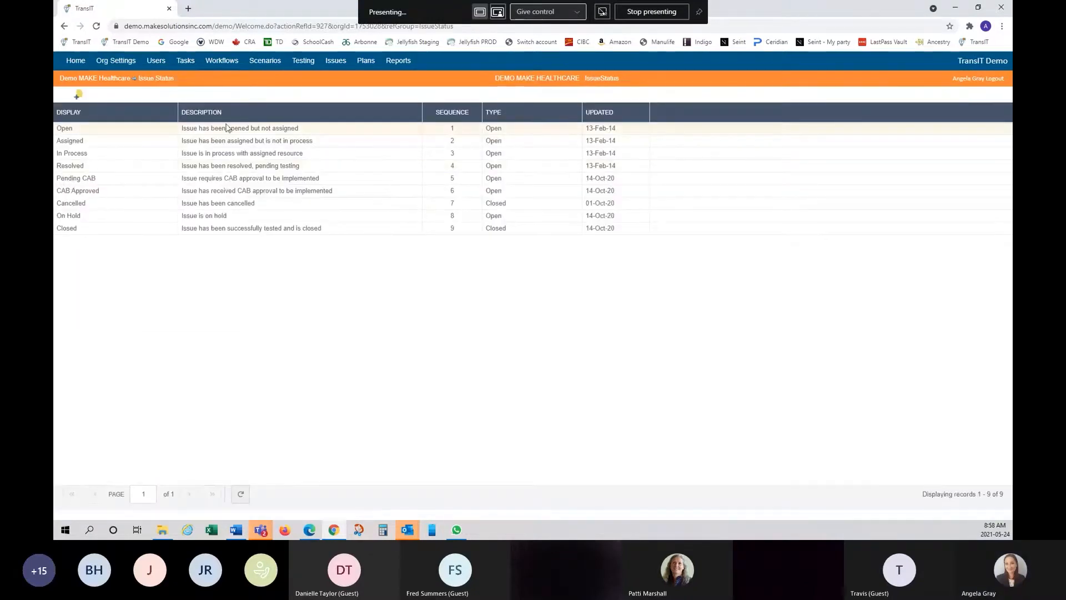
# - Inspect the Open status row's actions and description editing without changing it
pyautogui.click(392, 134)
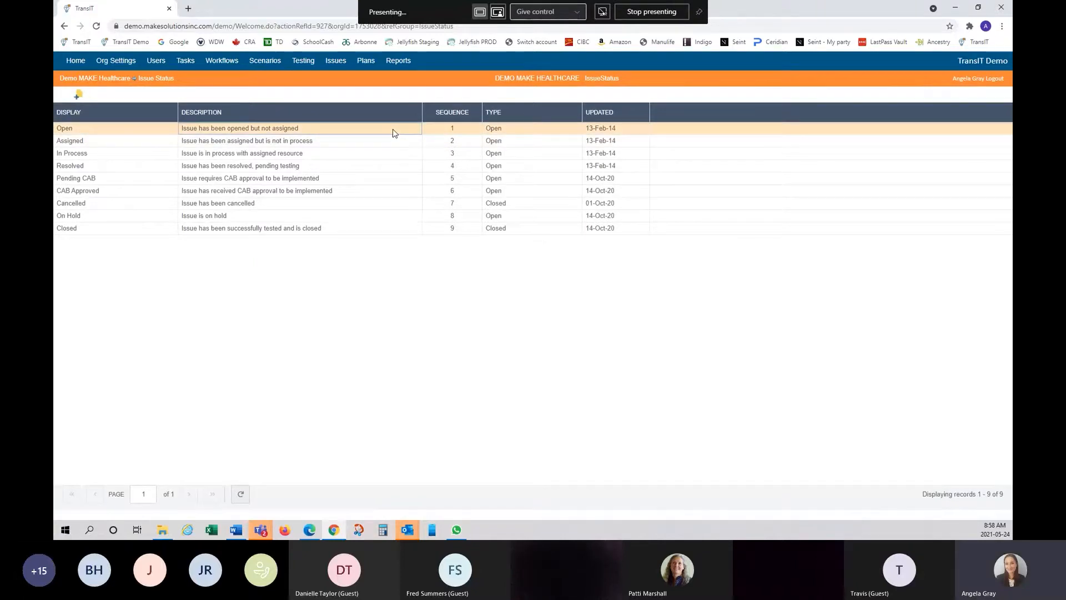
pyautogui.rightClick(127, 133)
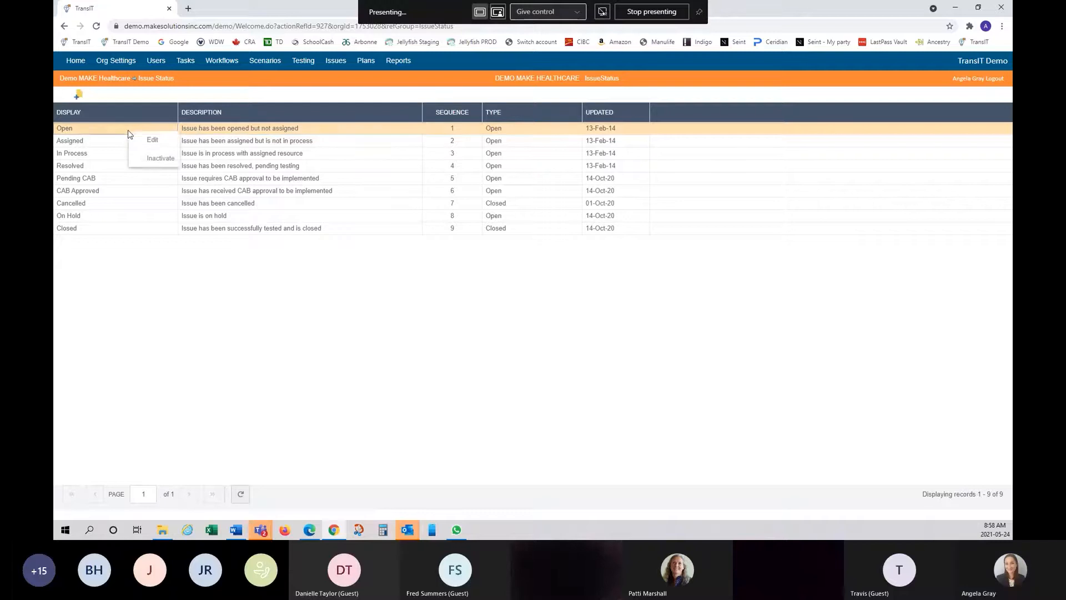
pyautogui.doubleClick(372, 129)
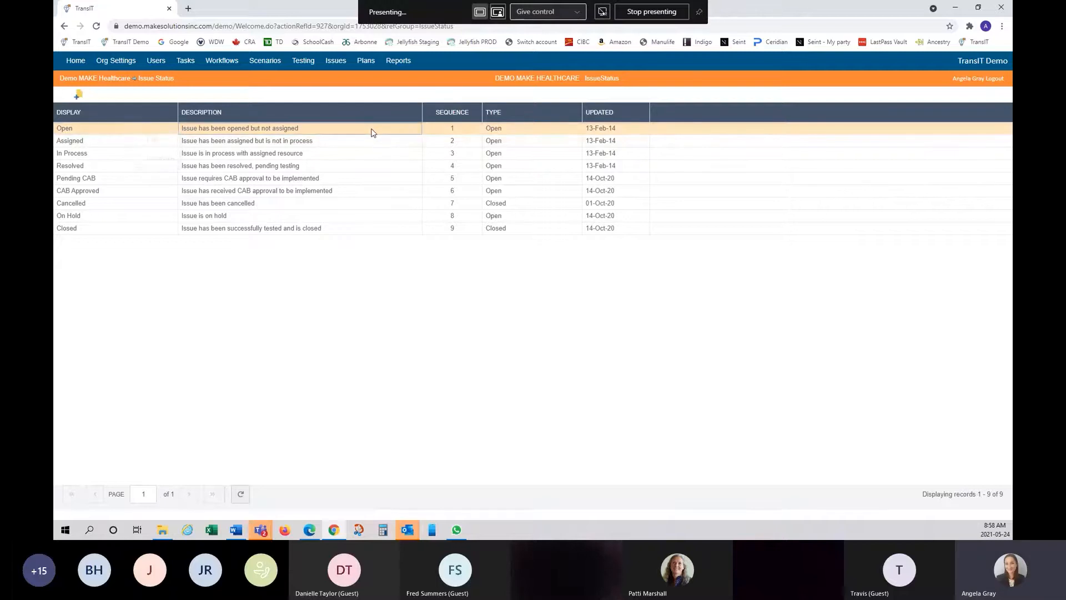
pyautogui.click(358, 100)
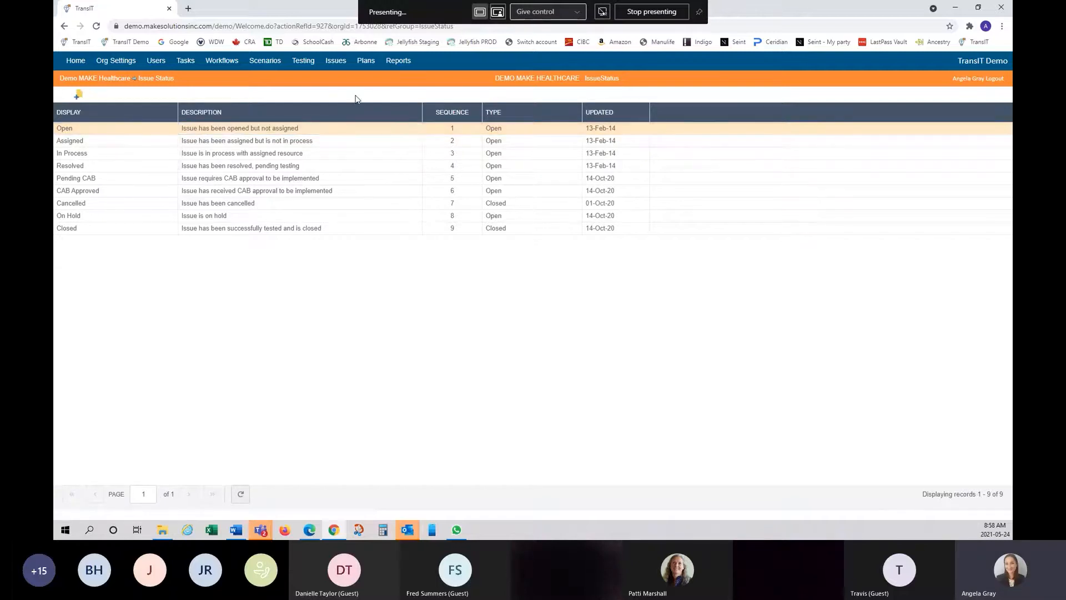
# - Add a new issue status with Display 'test' and Description 'test'
pyautogui.click(78, 97)
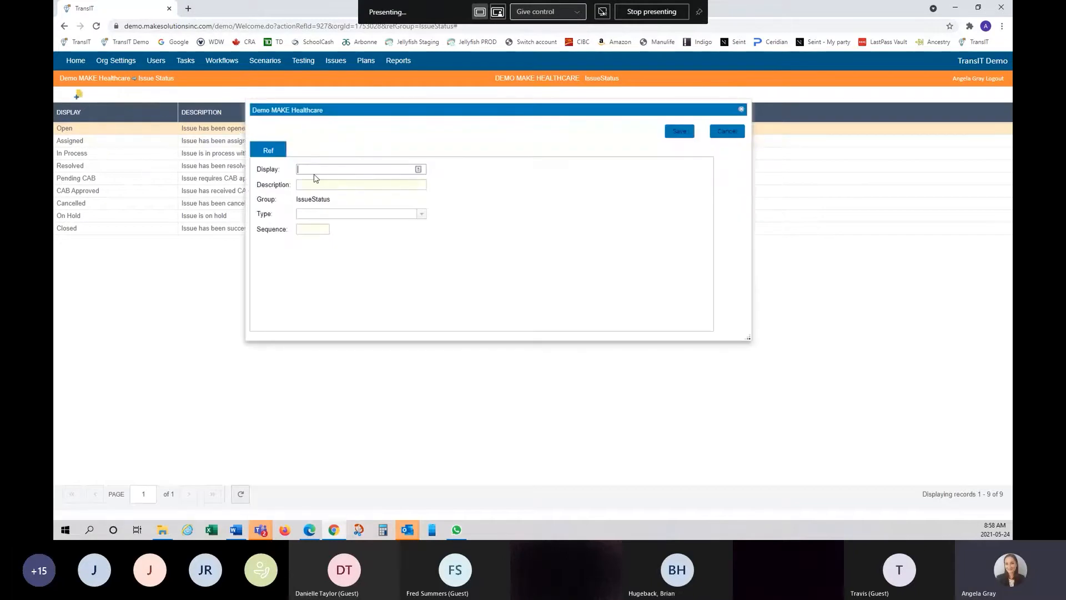
pyautogui.write('test')
pyautogui.press('Tab')
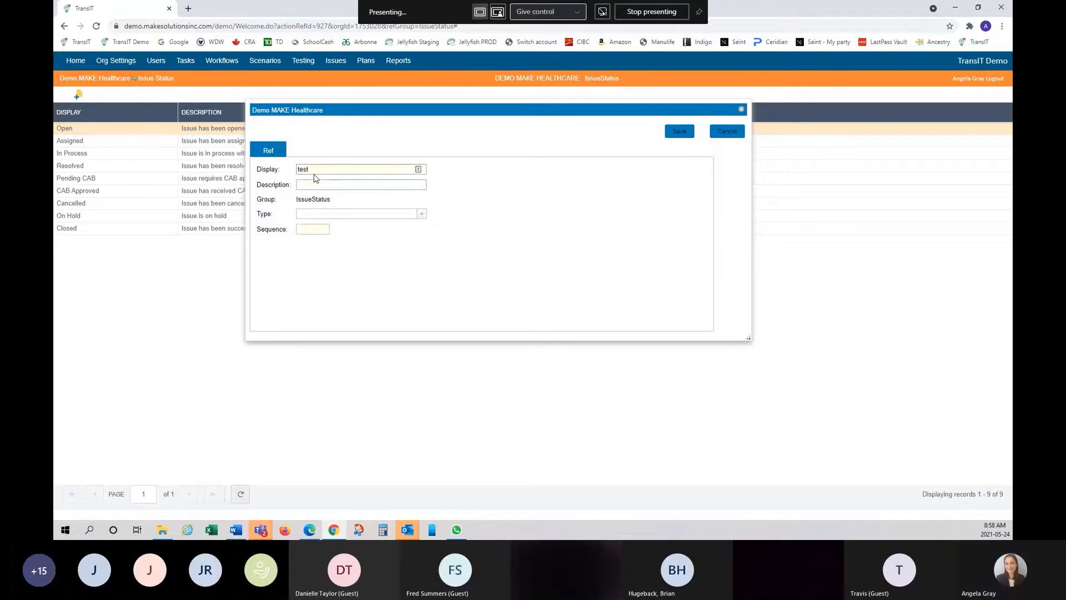
pyautogui.write('test')
pyautogui.moveTo(392, 112); pyautogui.dragTo(382, 216)
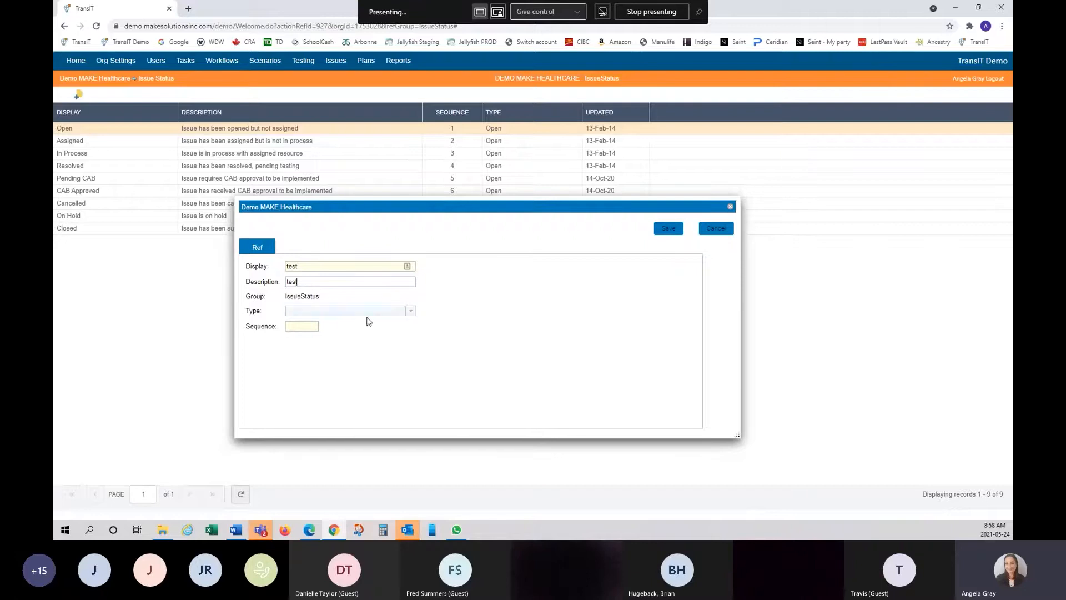
pyautogui.click(412, 312)
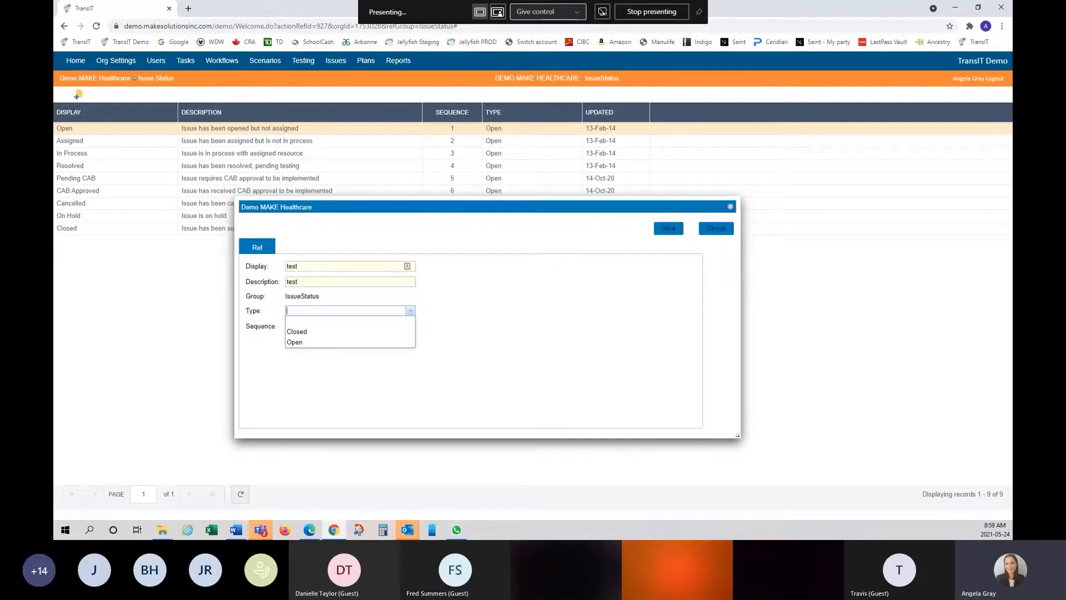
# - Save the test status with Type Open
pyautogui.click(358, 342)
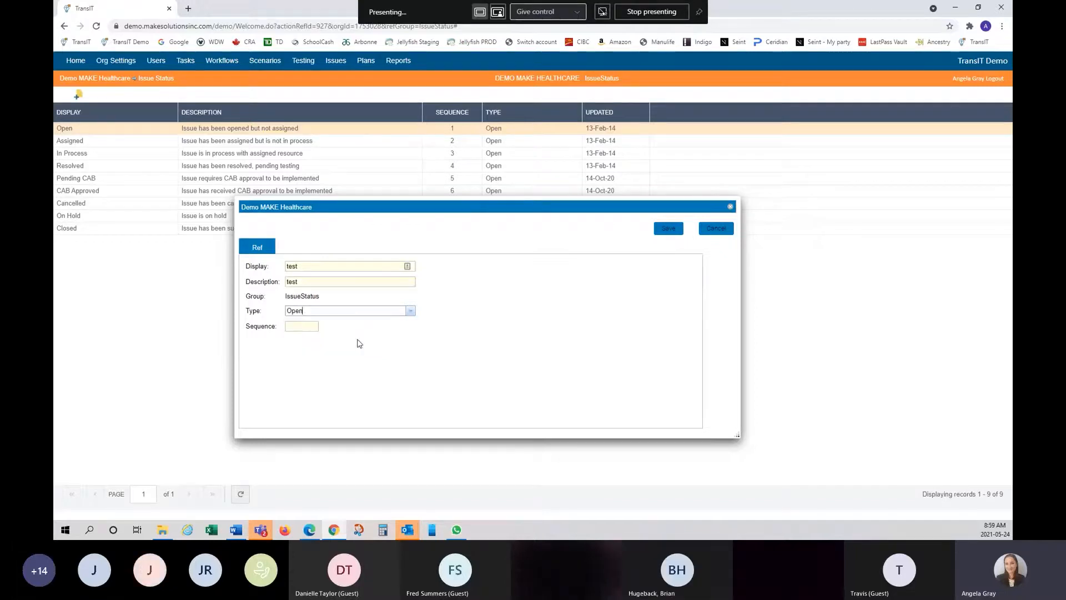
pyautogui.click(310, 329)
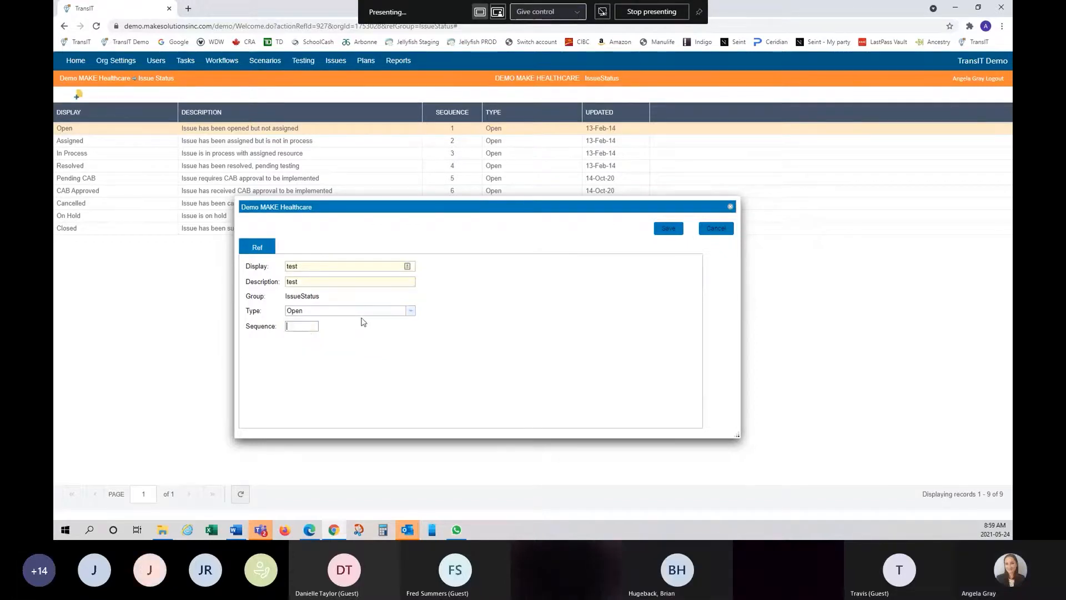
pyautogui.click(670, 231)
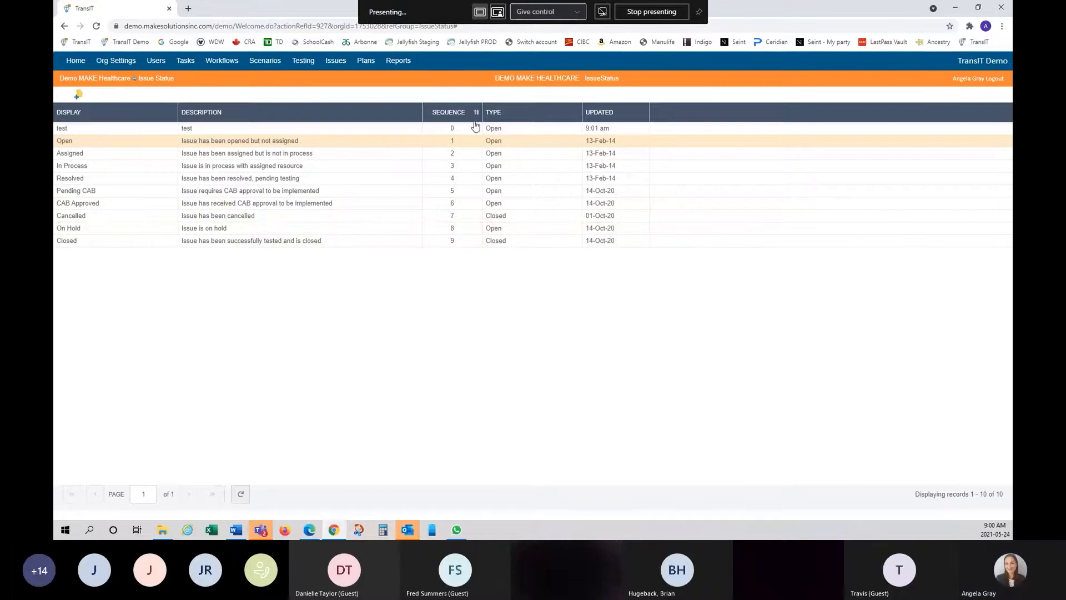
# - Inactivate the test status and return to the Org Settings list
pyautogui.rightClick(218, 132)
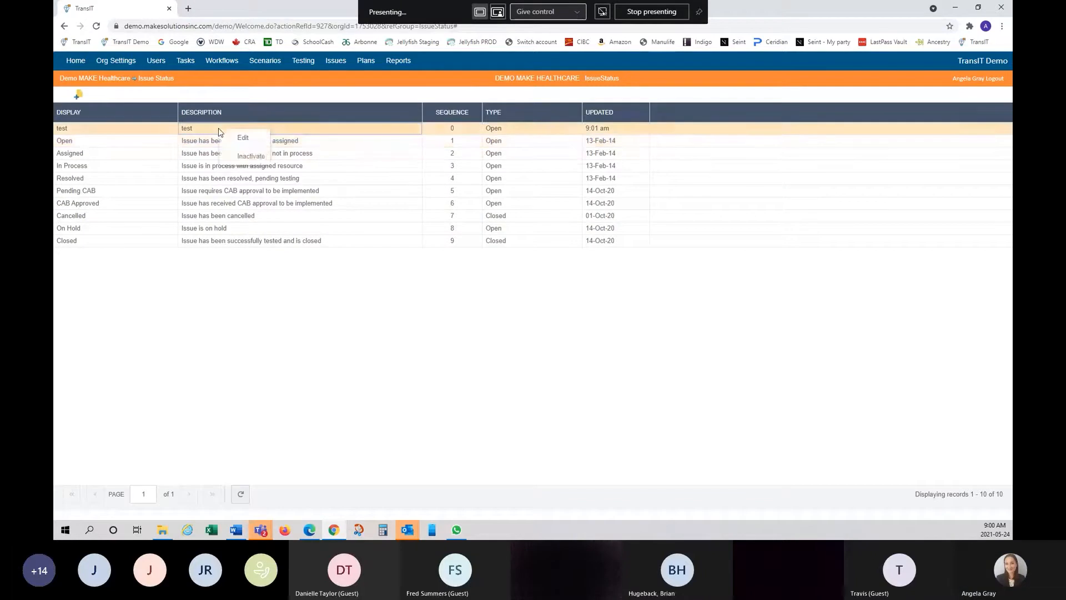
pyautogui.click(267, 161)
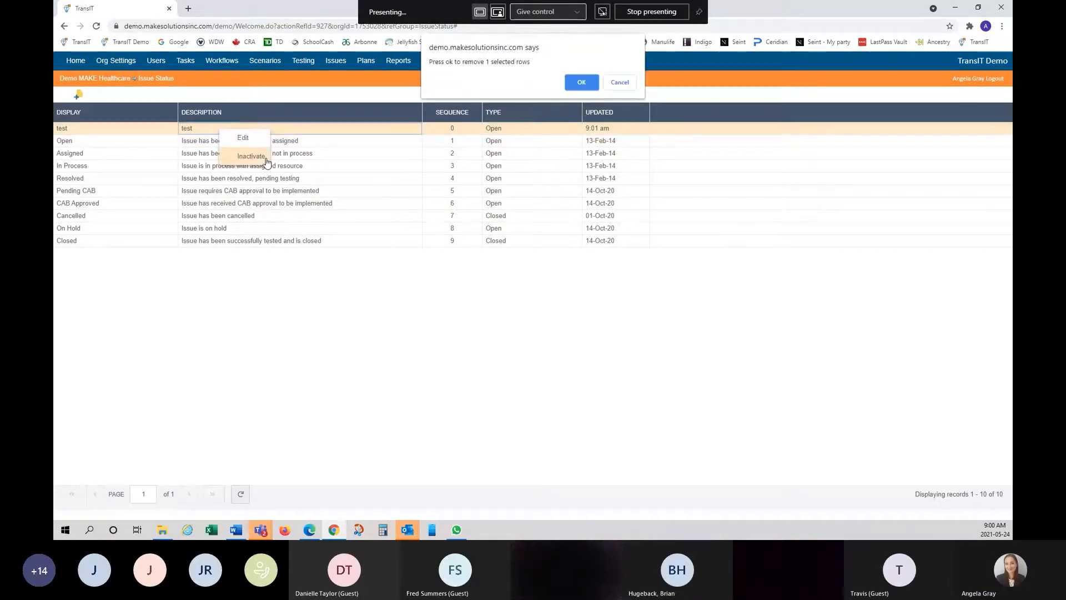
pyautogui.click(581, 83)
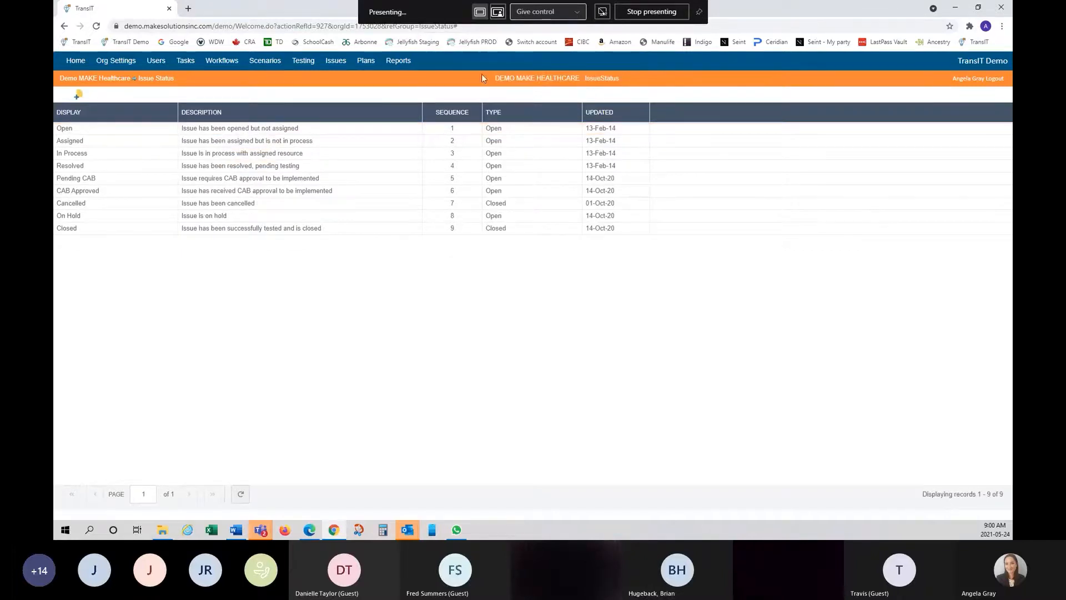
pyautogui.click(121, 63)
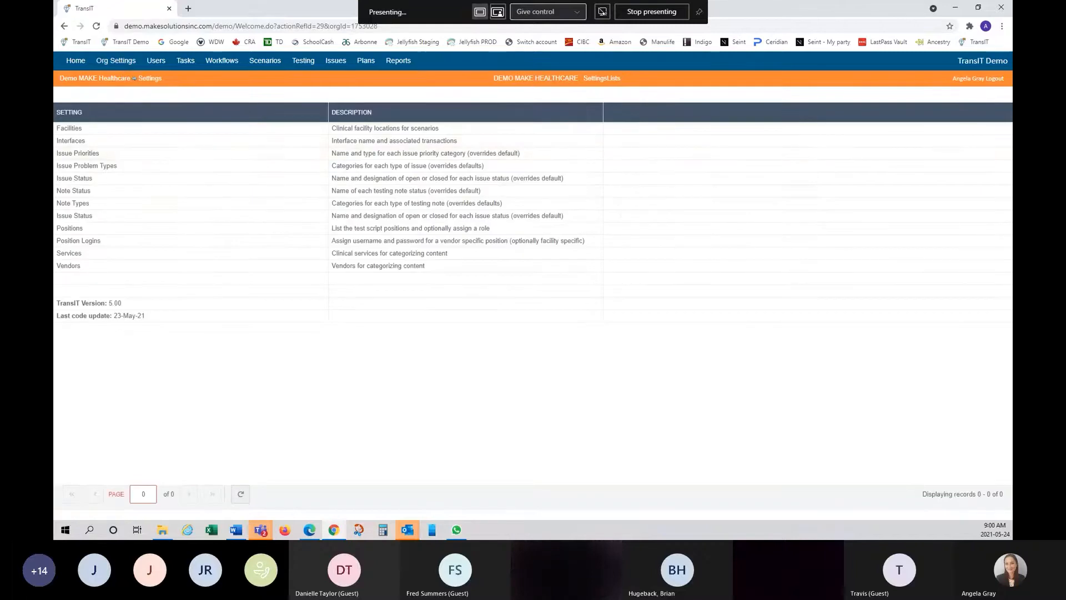
pyautogui.click(76, 191)
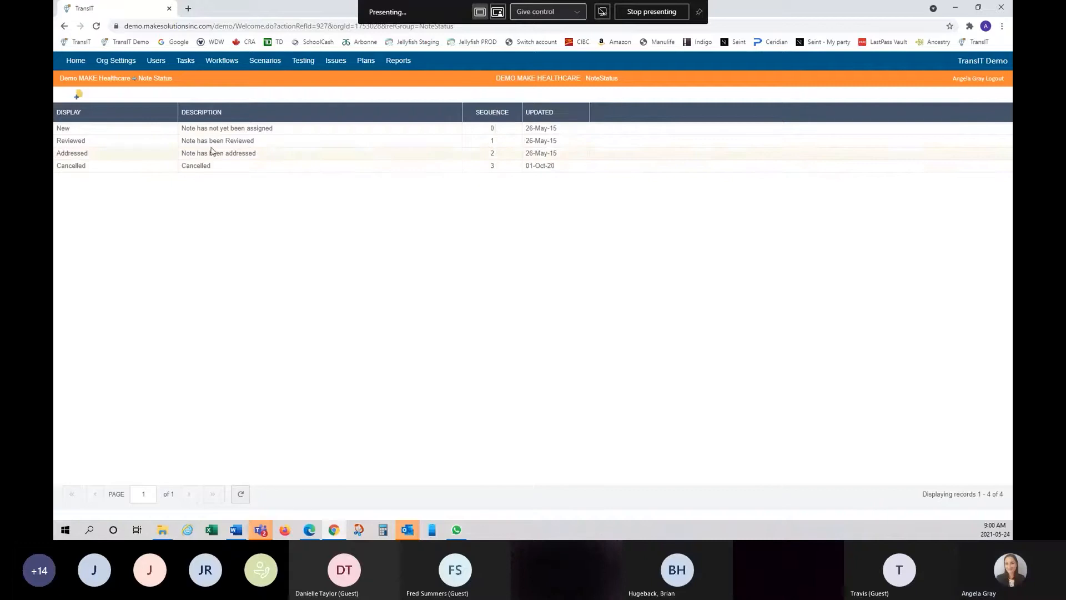
pyautogui.click(292, 129)
pyautogui.click(301, 166)
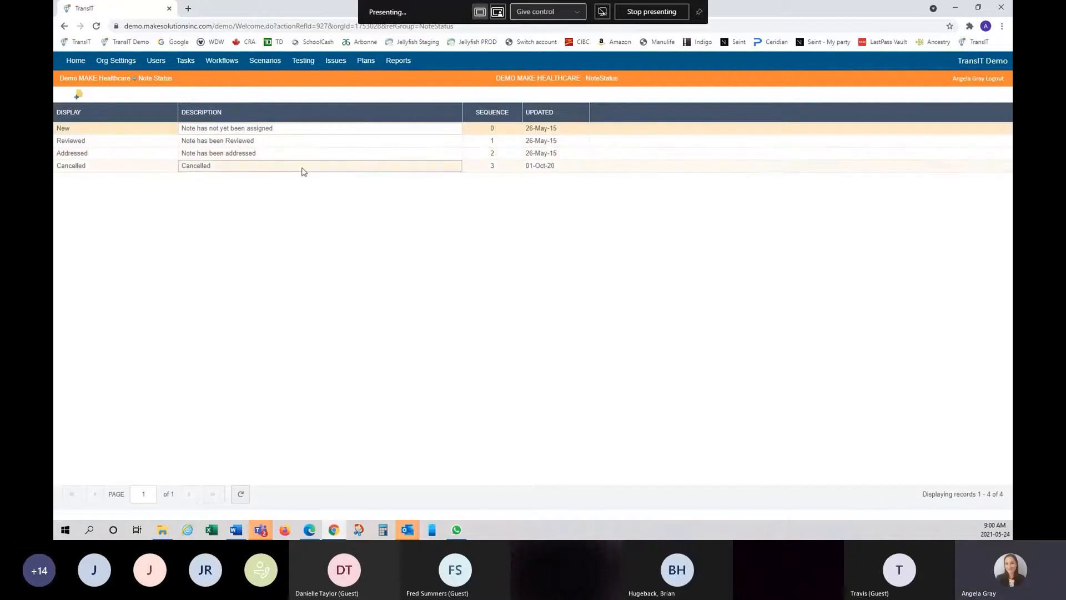
pyautogui.rightClick(154, 133)
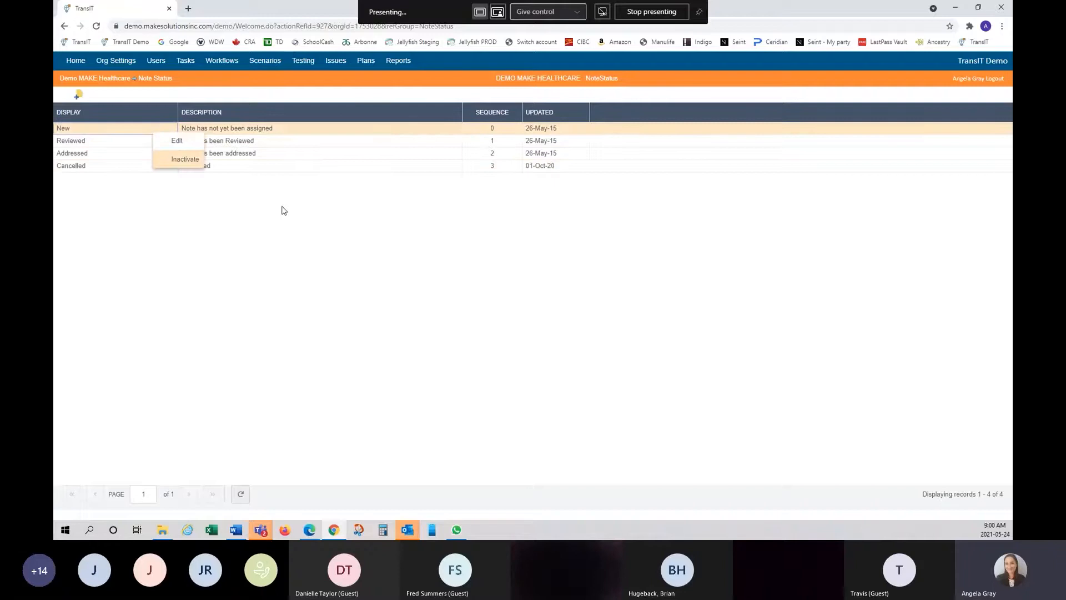
pyautogui.rightClick(283, 117)
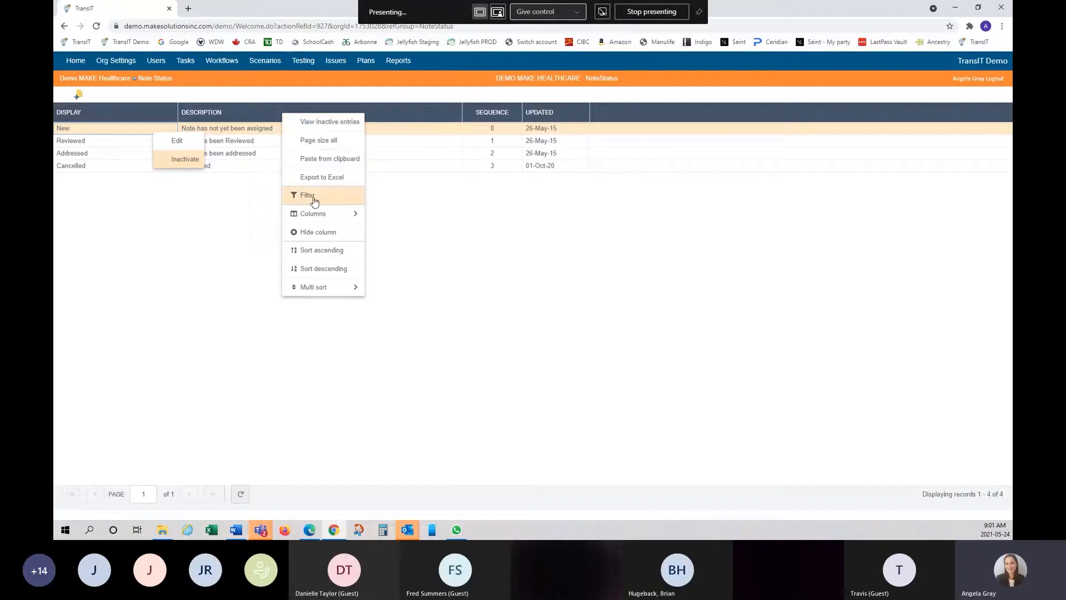
pyautogui.moveTo(324, 216)
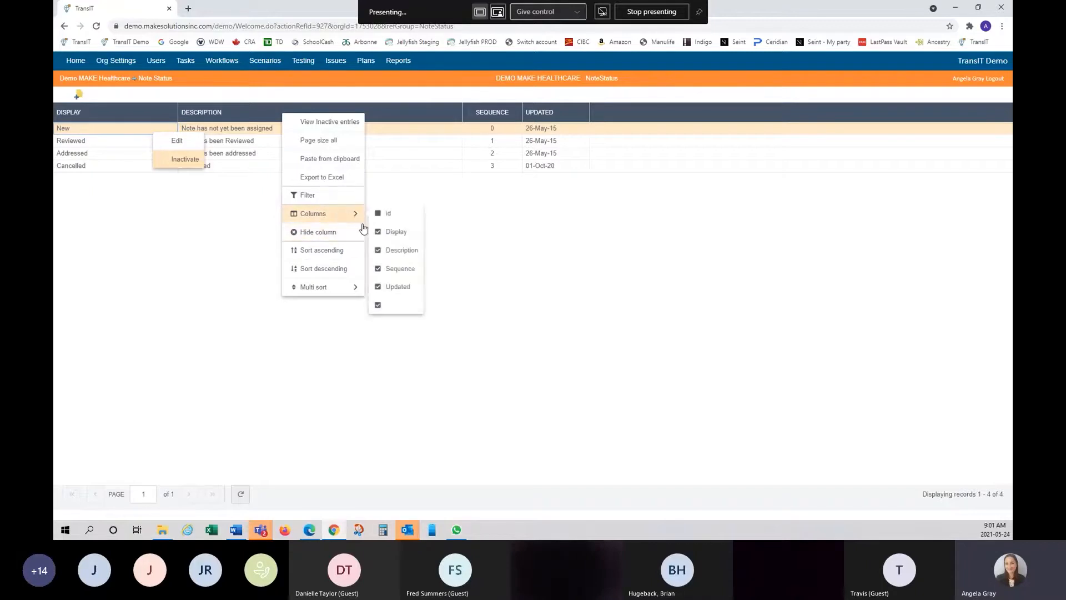
pyautogui.click(377, 270)
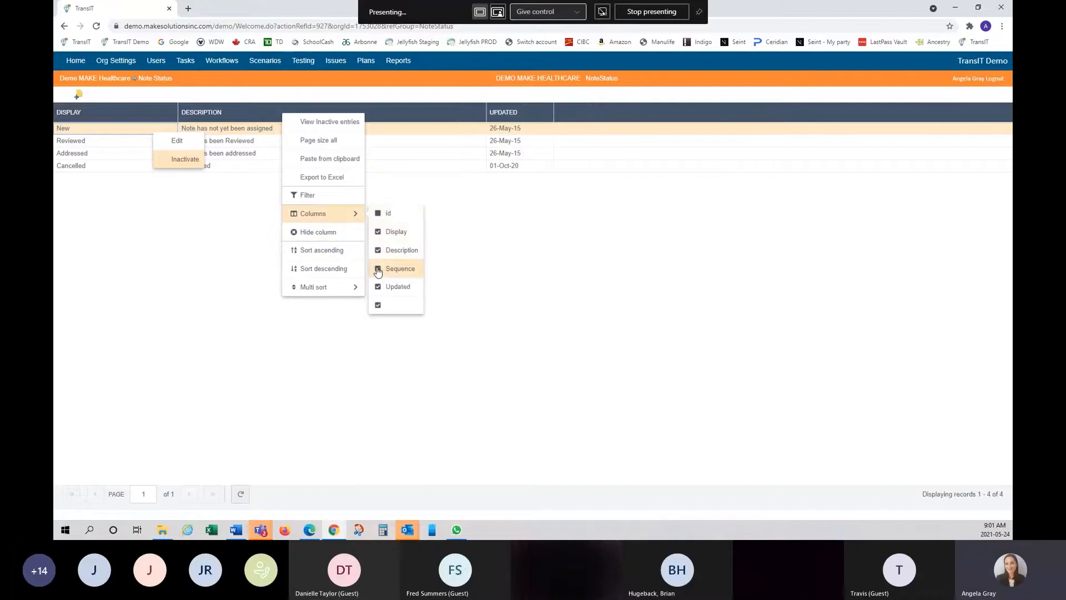
pyautogui.click(515, 268)
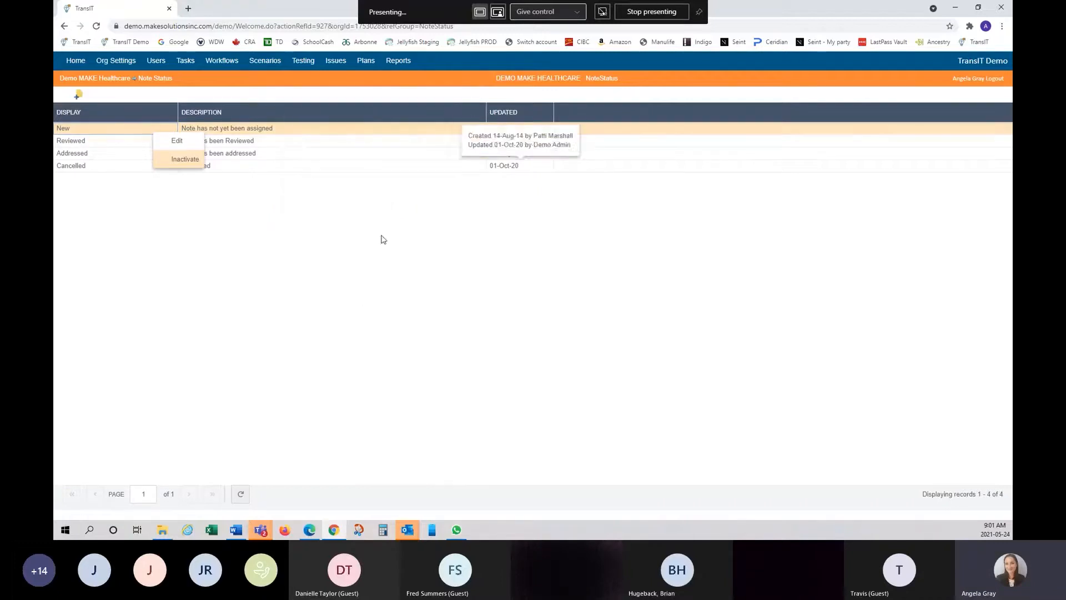
pyautogui.rightClick(415, 118)
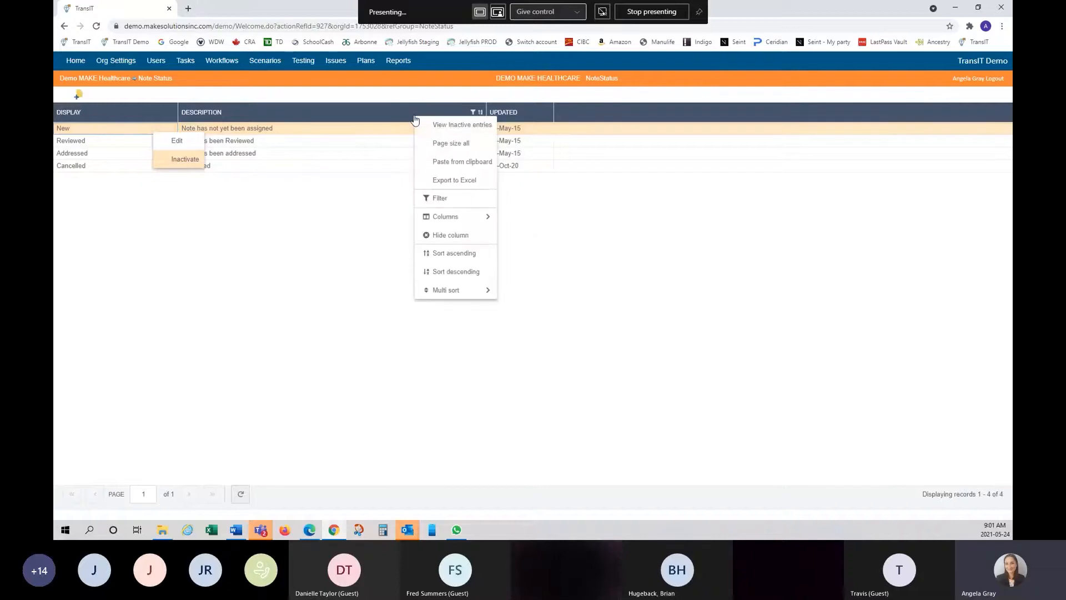
pyautogui.moveTo(486, 217)
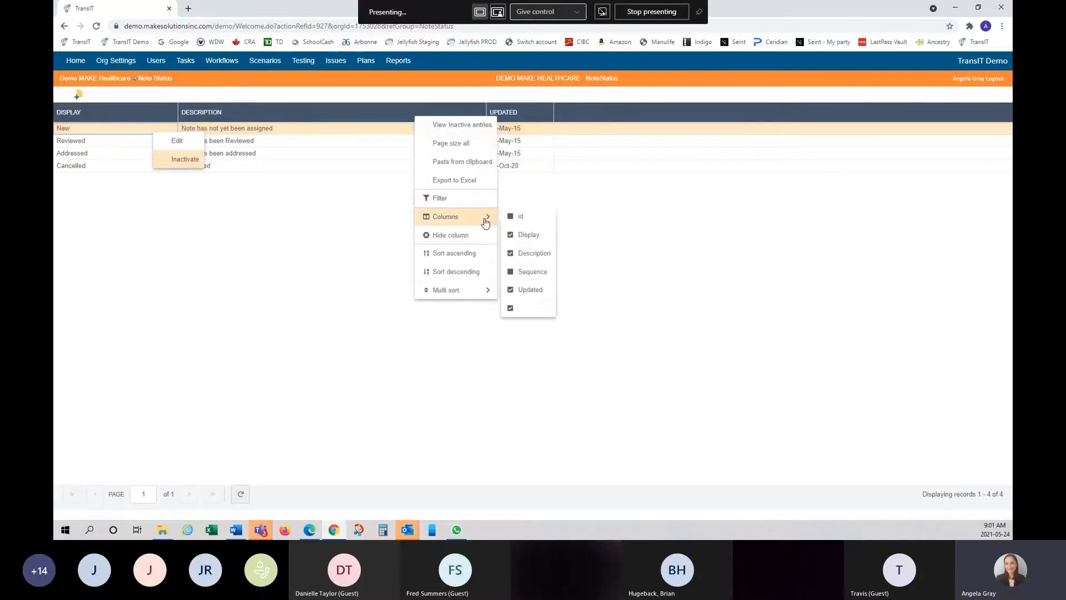
pyautogui.click(511, 275)
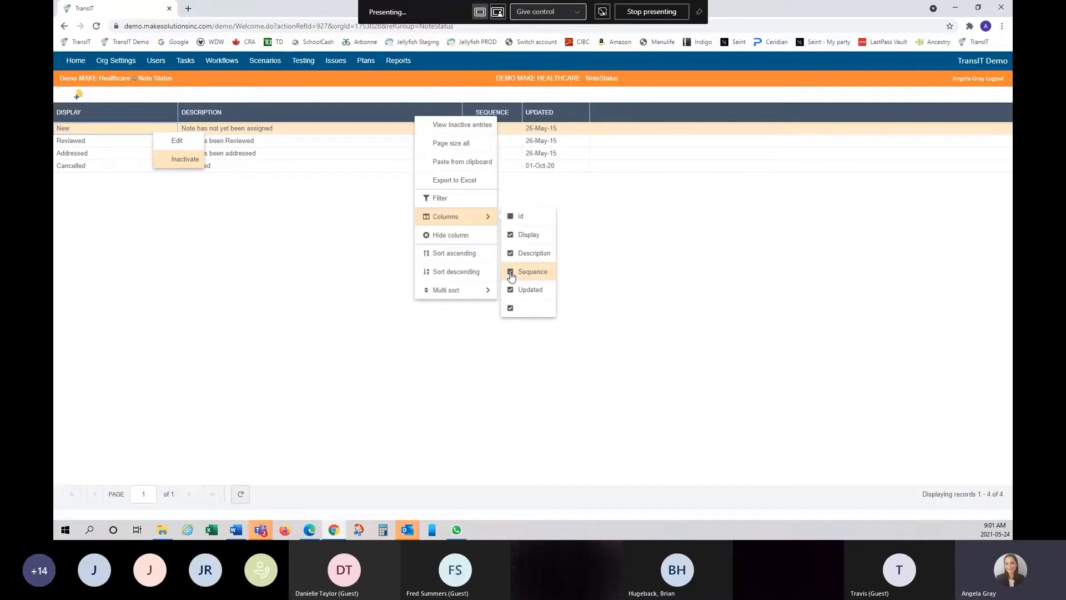
pyautogui.click(646, 258)
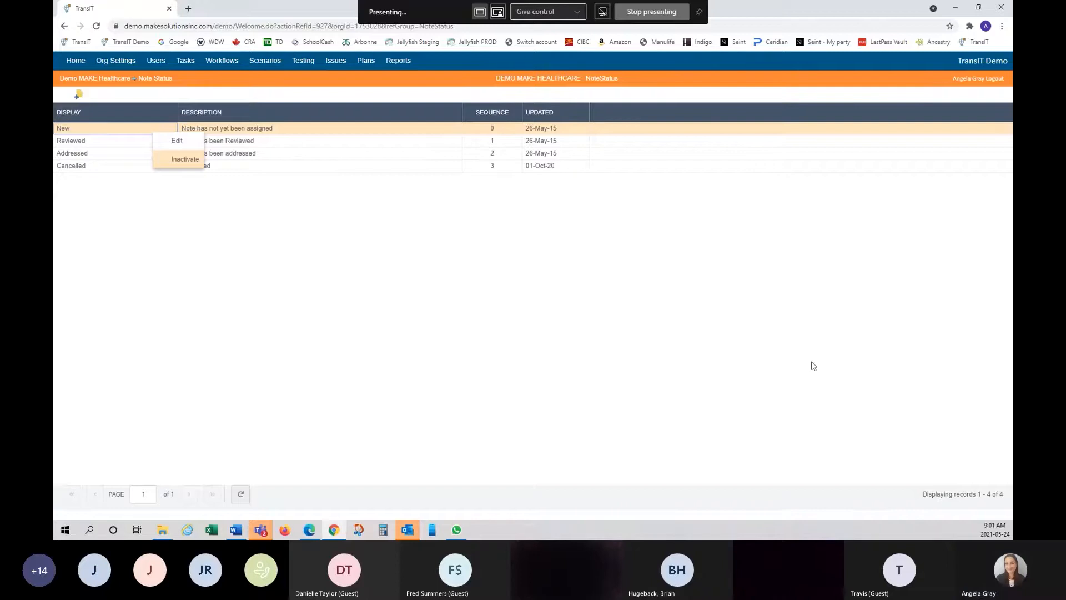
pyautogui.click(105, 61)
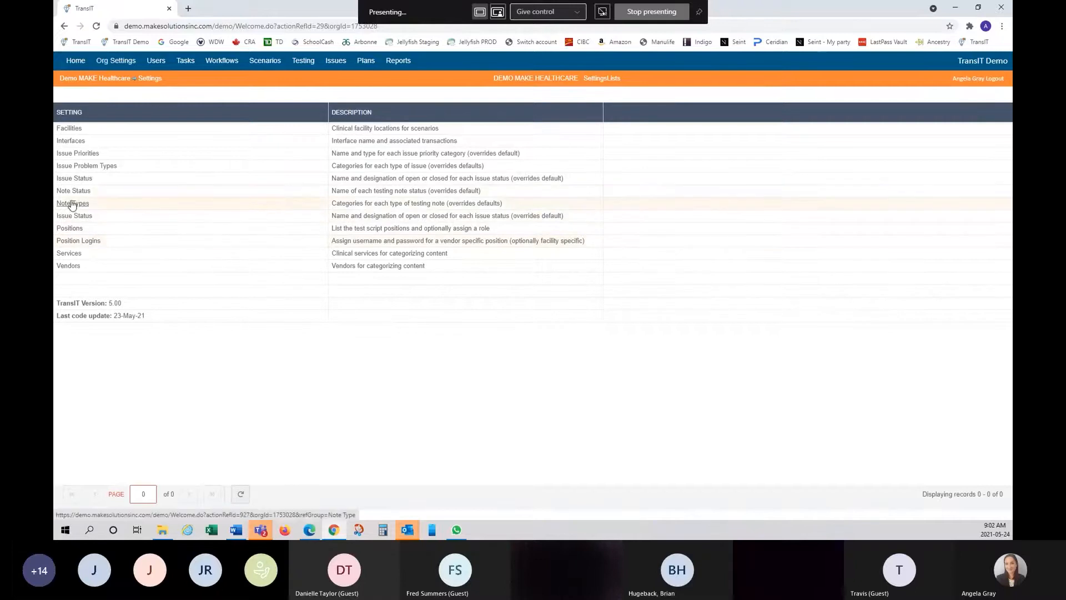
# - Open Note Types, sort them ascending by Description, and return to Org Settings
pyautogui.click(75, 204)
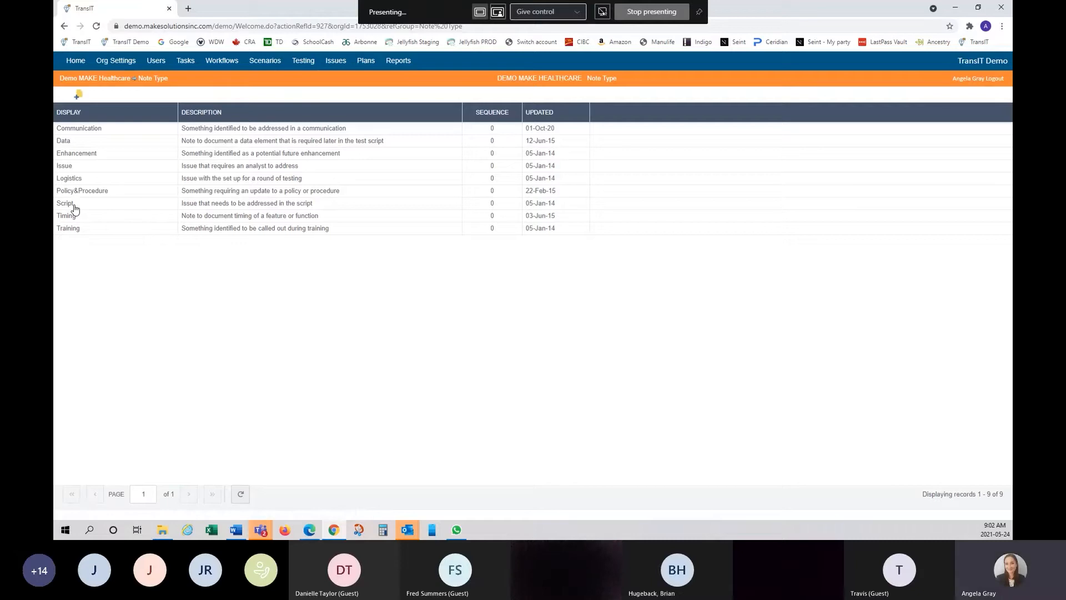
pyautogui.doubleClick(324, 130)
pyautogui.doubleClick(409, 168)
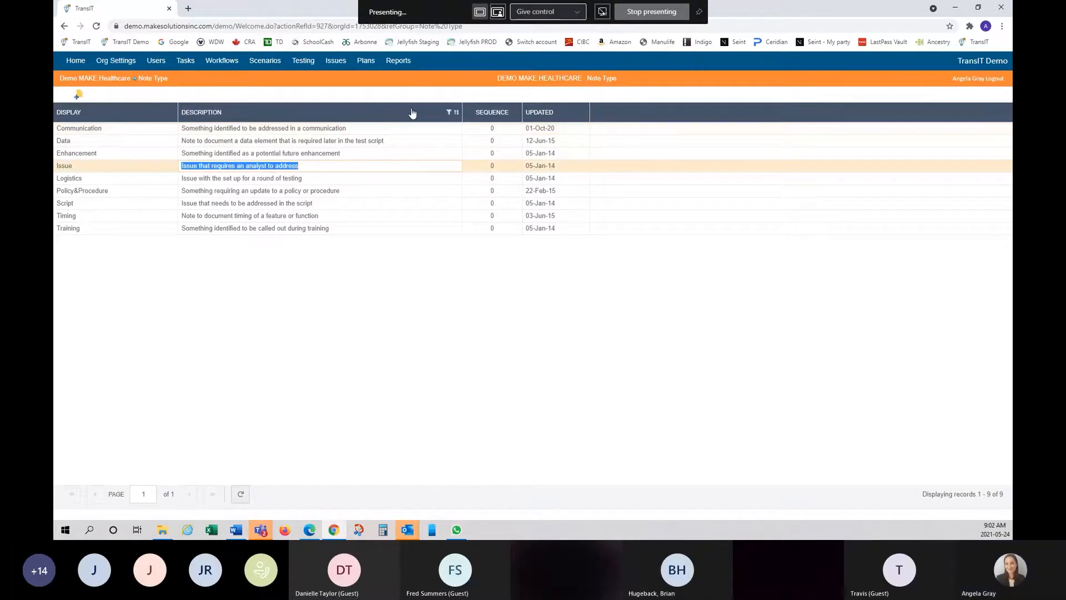
pyautogui.click(450, 113)
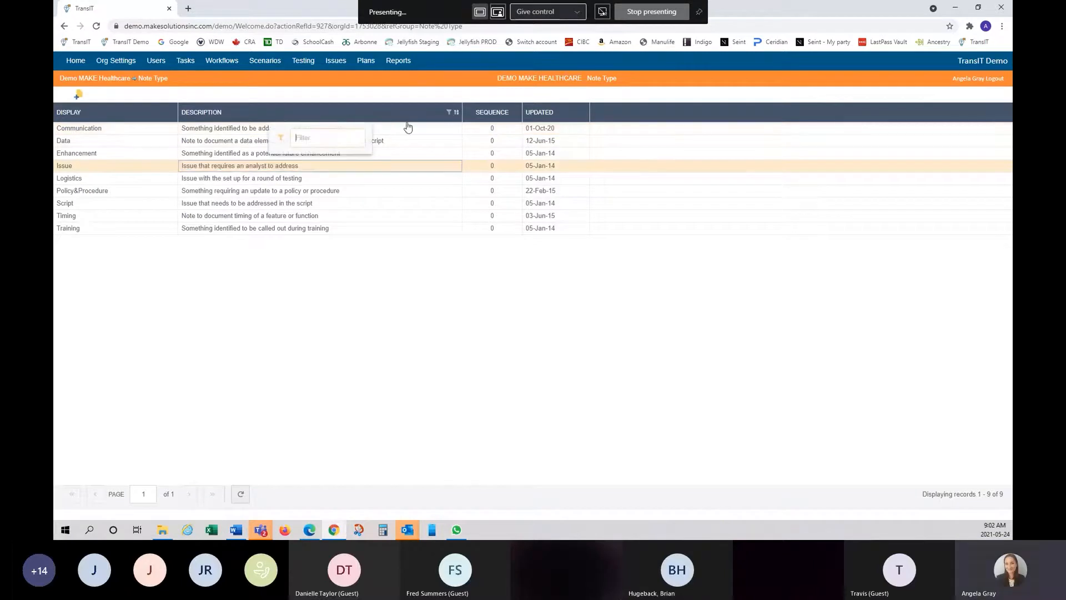
pyautogui.click(332, 117)
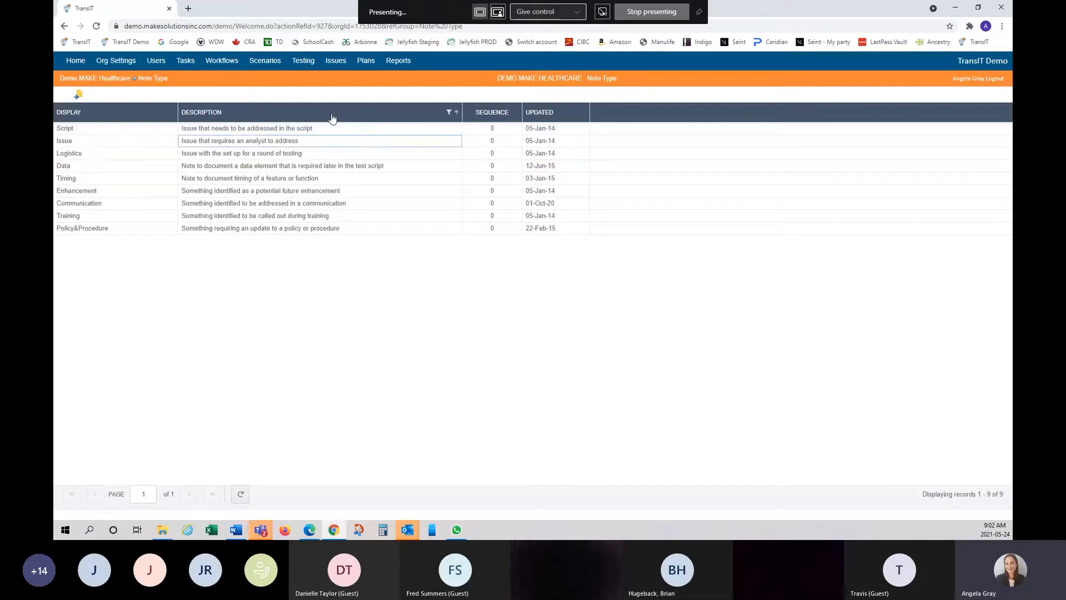
pyautogui.click(123, 64)
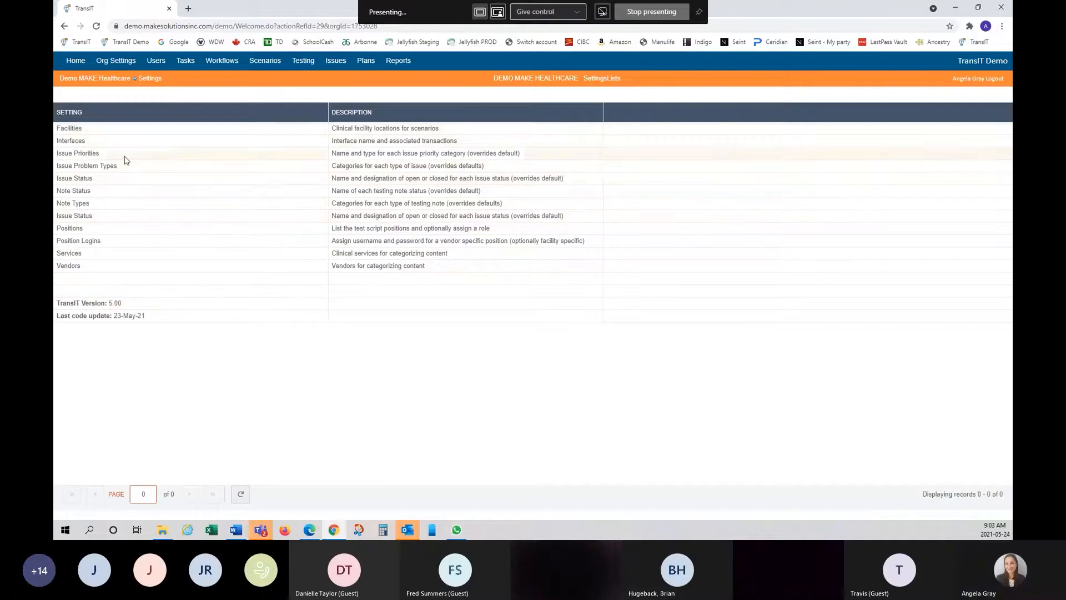
# - Open the 446-entry Positions list, check its column menu, and switch to Excel
pyautogui.click(74, 231)
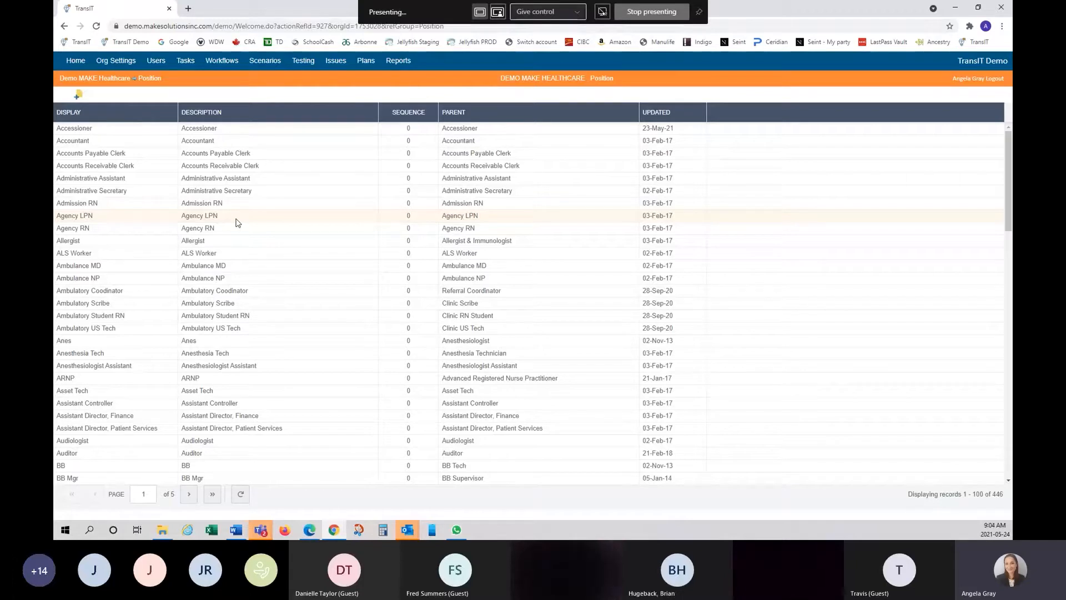
pyautogui.rightClick(143, 115)
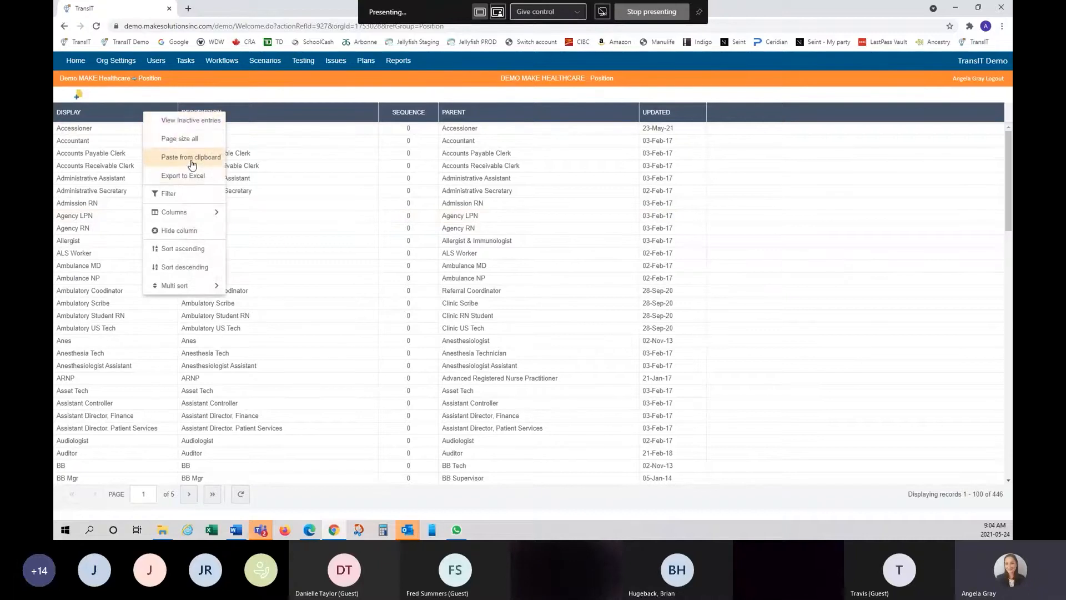
pyautogui.click(298, 102)
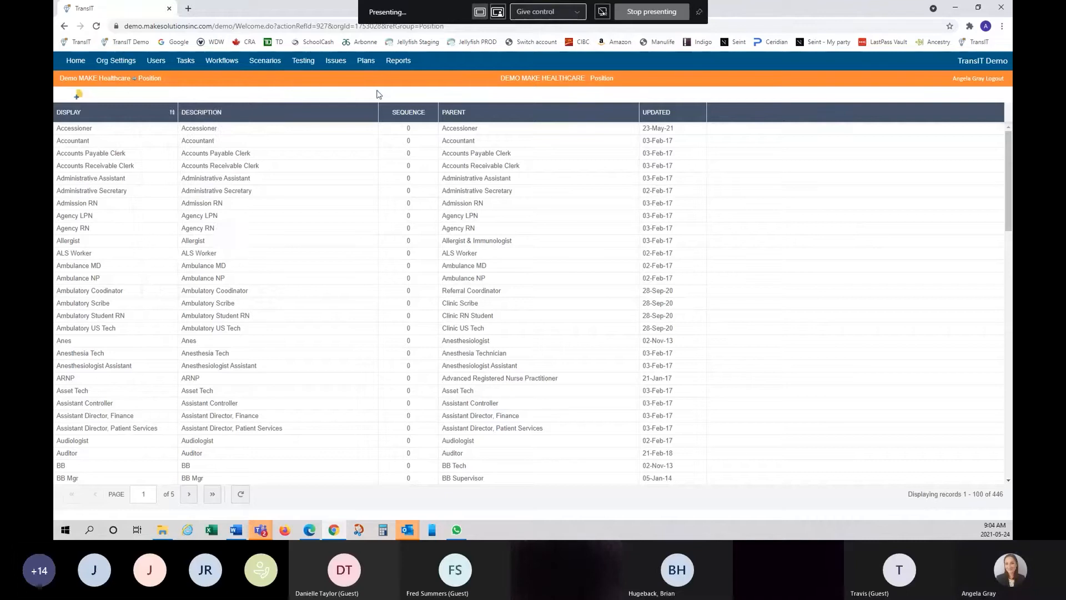
pyautogui.hotkey('alt', 'Tab')
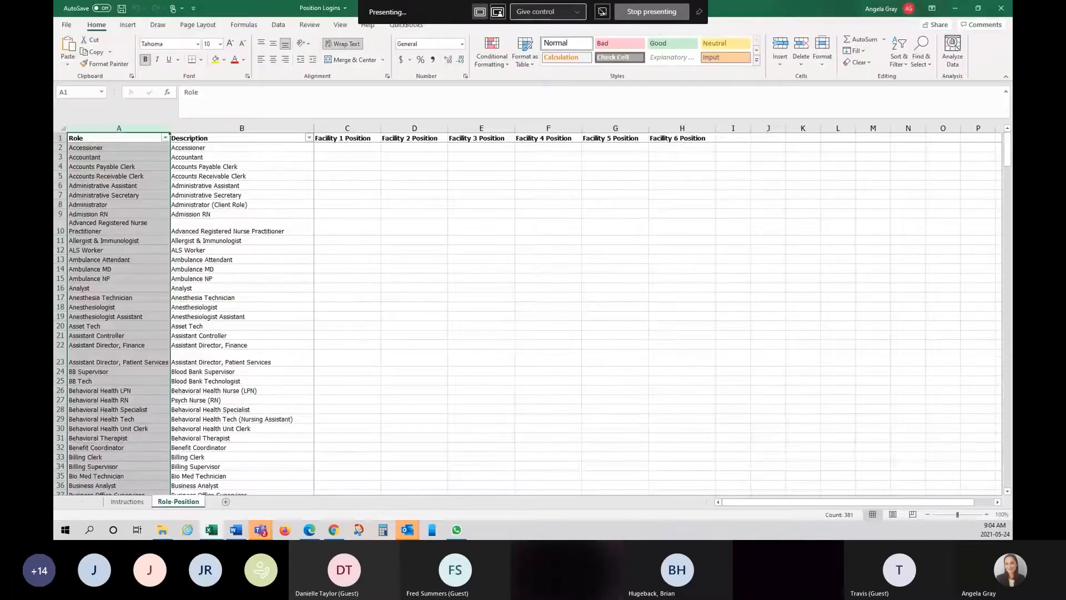
# - Scroll the Role-Position sheet to its last role, Wound Care Nurse in row 381
pyautogui.click(417, 262)
pyautogui.scroll(-19, 229, 388)
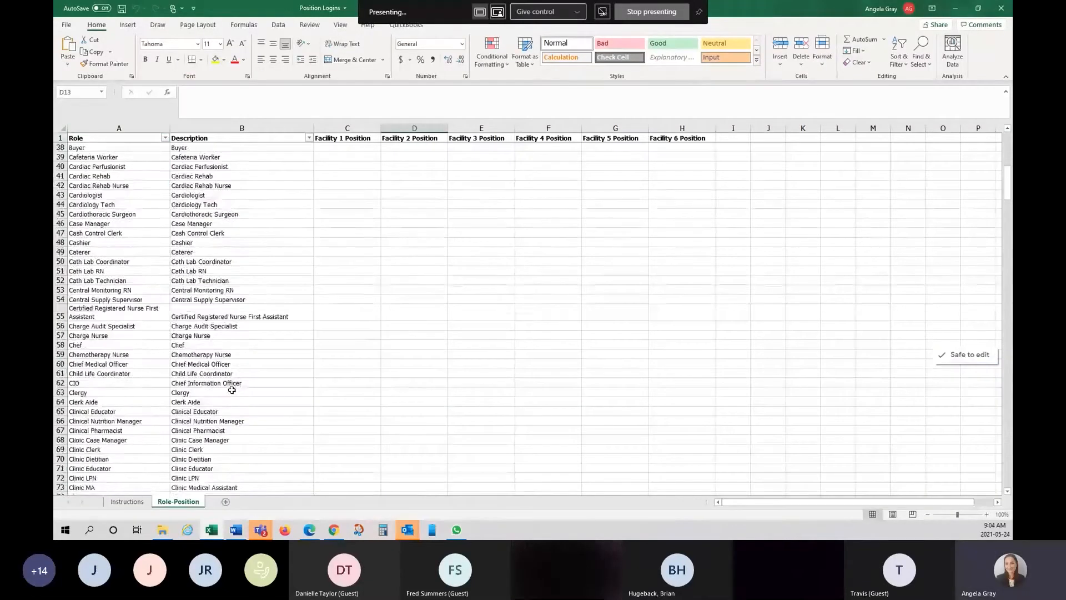
pyautogui.scroll(-20, 231, 392)
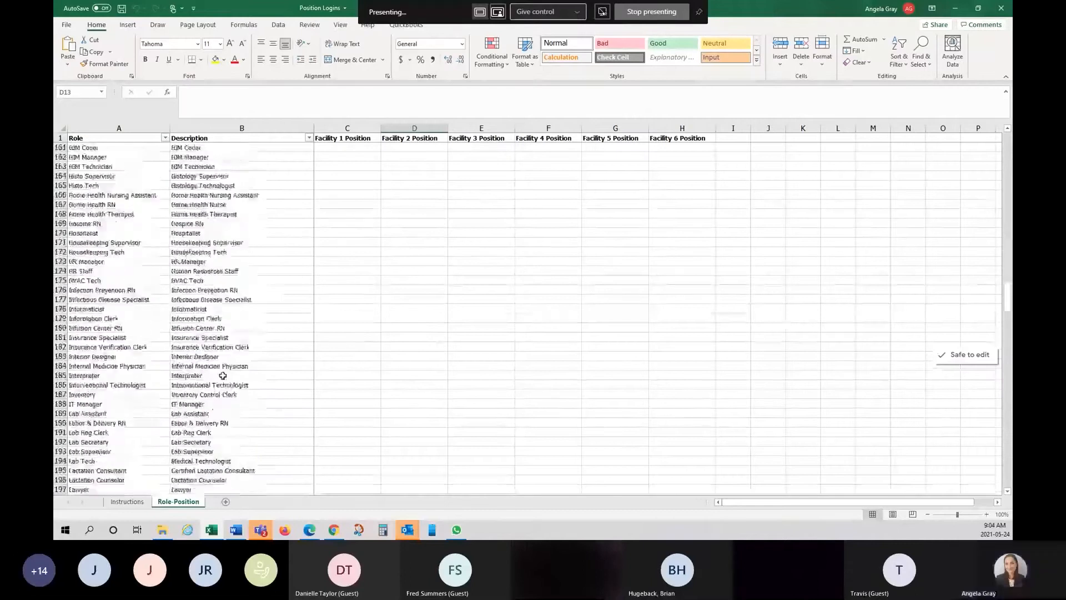
pyautogui.scroll(-20, 218, 377)
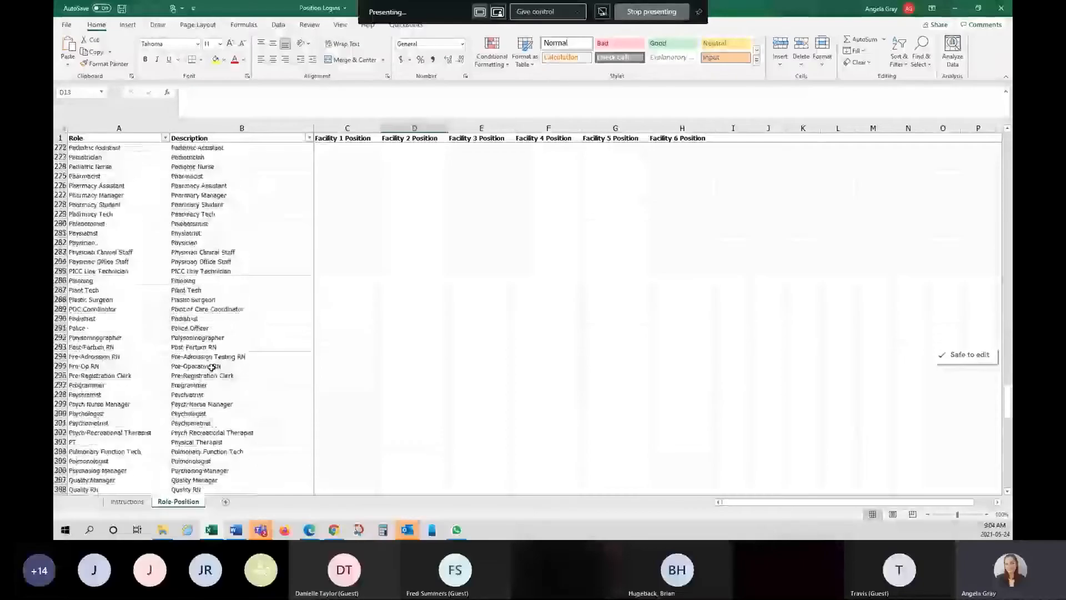
pyautogui.scroll(-20, 207, 363)
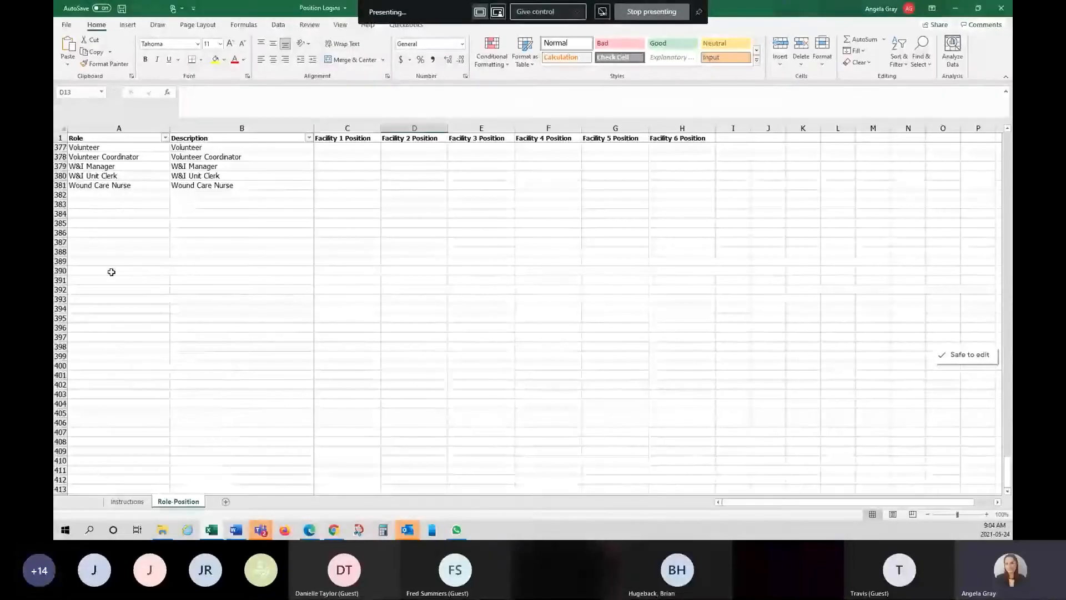
pyautogui.click(125, 195)
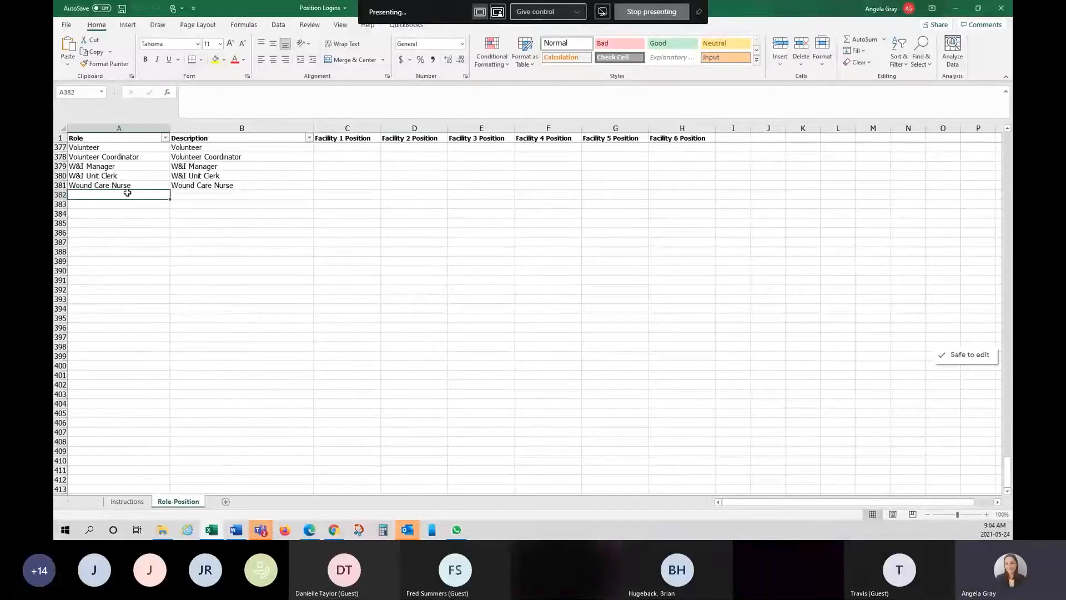
# - Add roles Tester (Tester1) and Tester2 (Tester2) in rows 382–383
pyautogui.write('Tester')
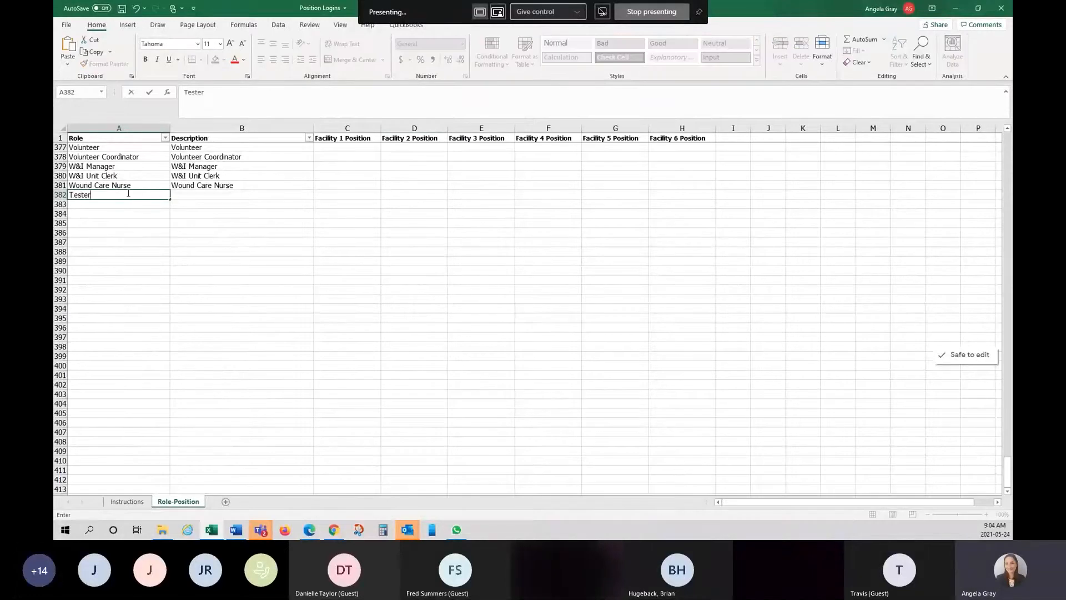
pyautogui.press('Tab')
pyautogui.write('Tester1')
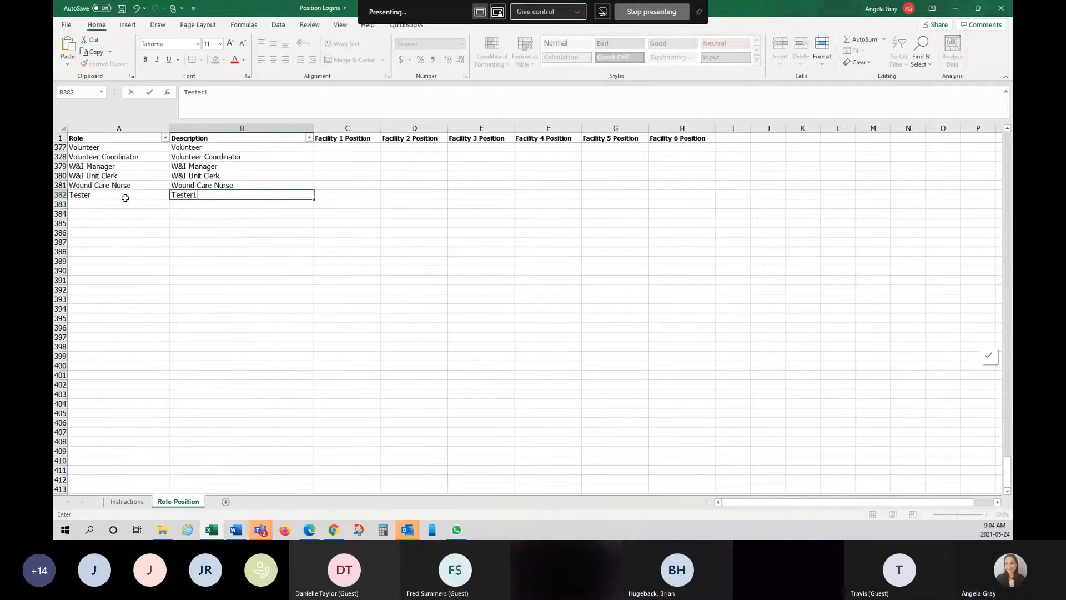
pyautogui.click(127, 209)
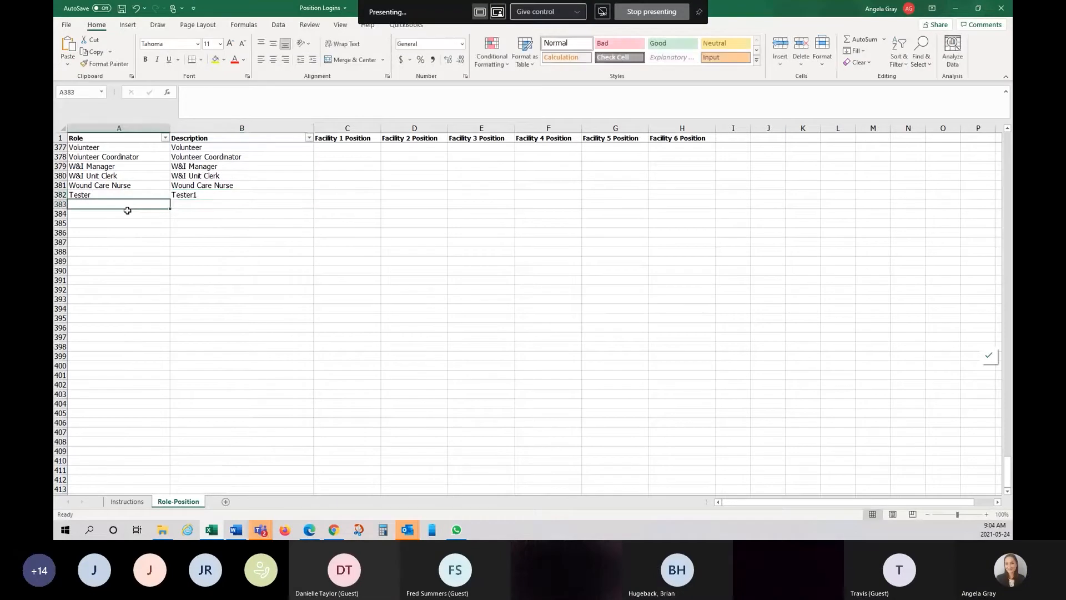
pyautogui.write('Tester2')
pyautogui.press('Tab')
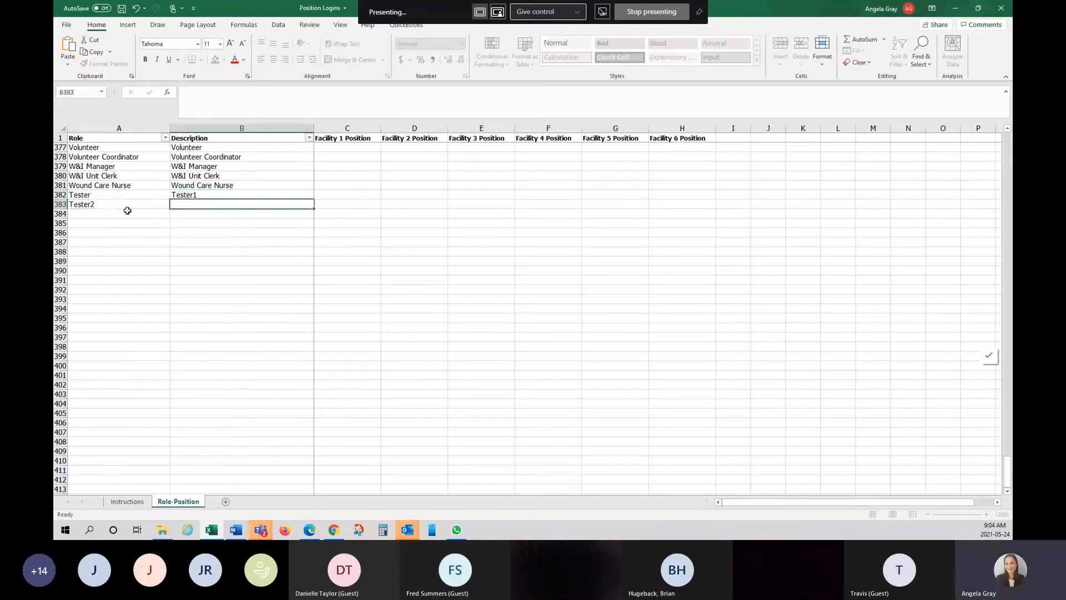
pyautogui.write('Te')
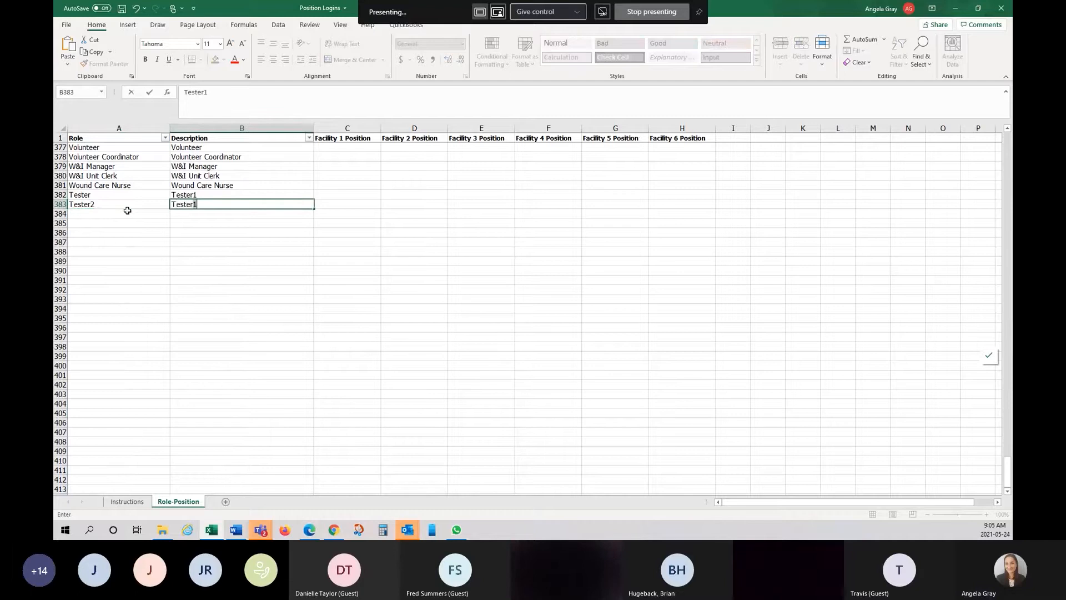
pyautogui.write('ster2')
pyautogui.press('Return')
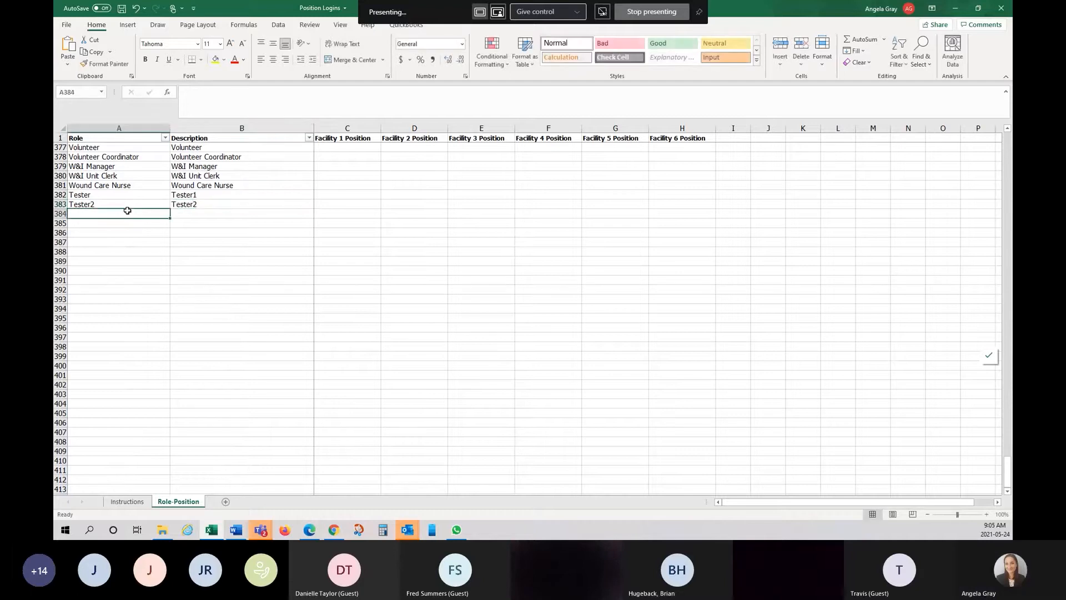
# - Copy the two new role rows and return to TransIT
pyautogui.click(400, 276)
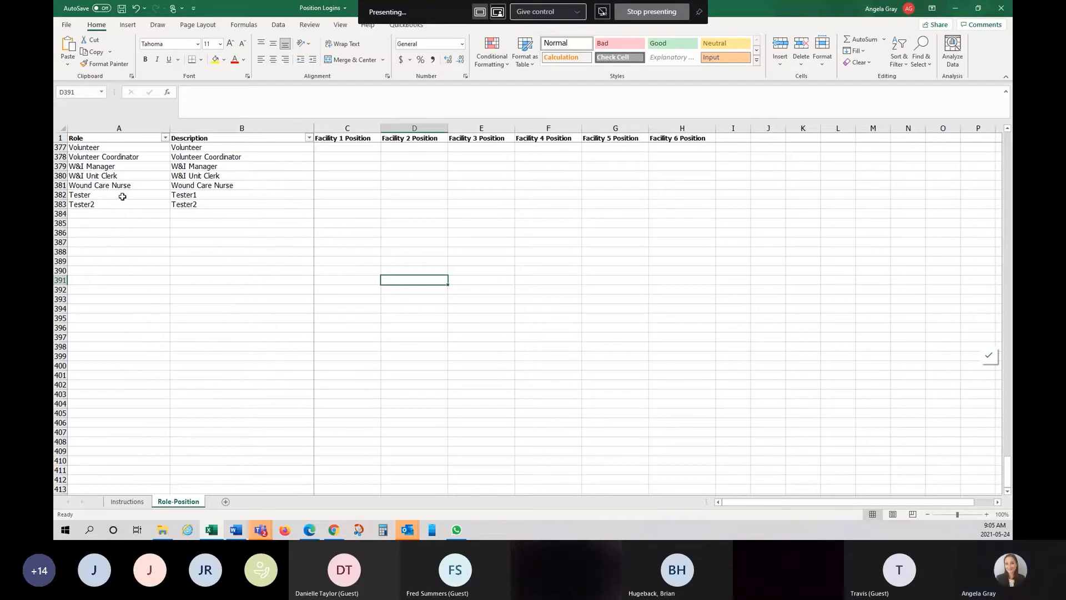
pyautogui.moveTo(123, 193); pyautogui.dragTo(234, 205)
pyautogui.rightClick(235, 200)
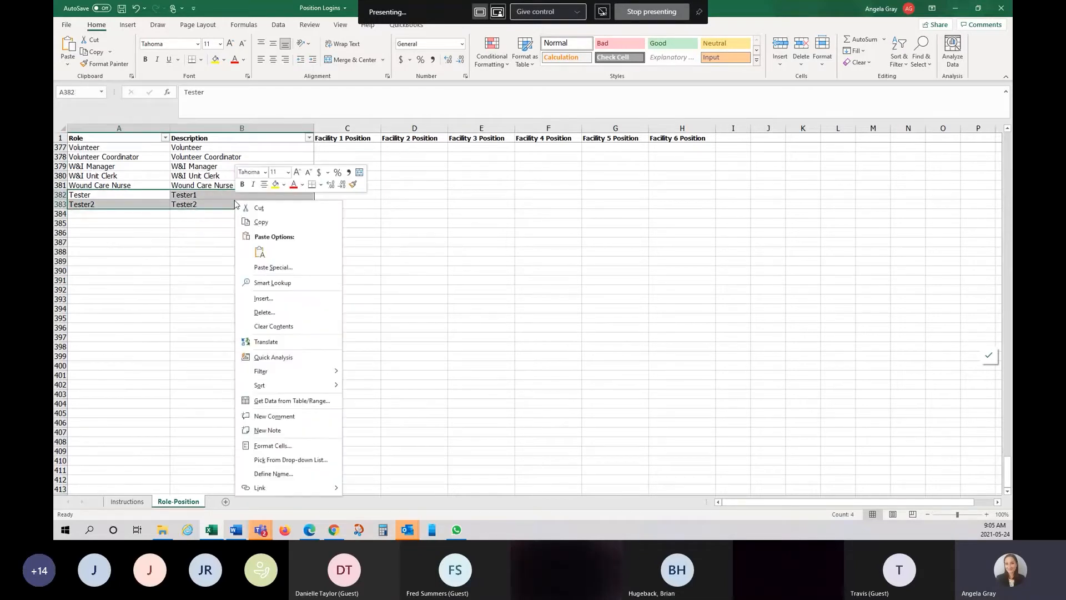
pyautogui.click(261, 222)
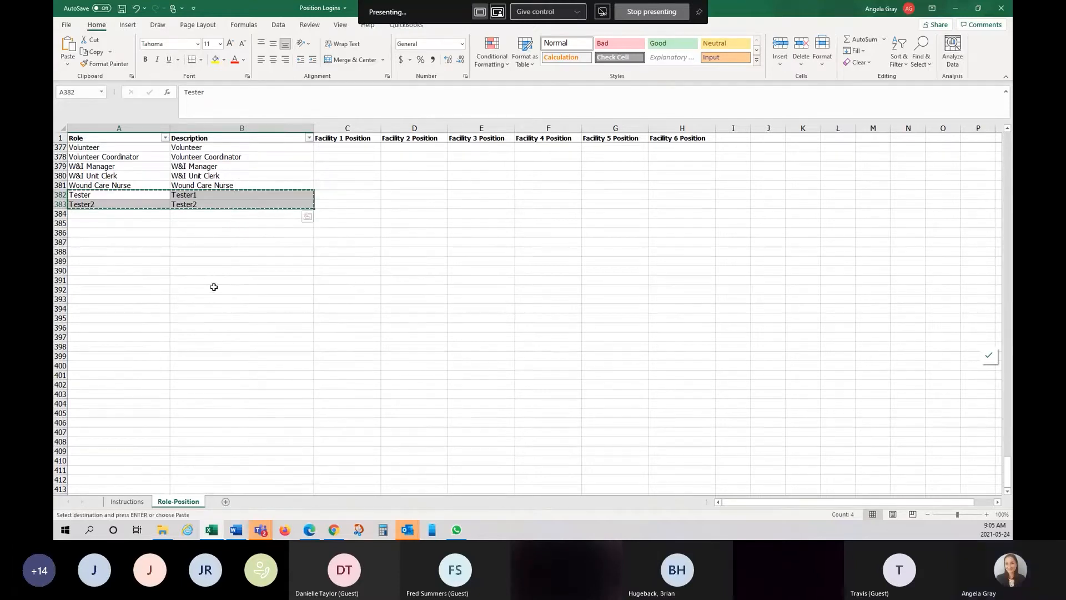
pyautogui.click(336, 532)
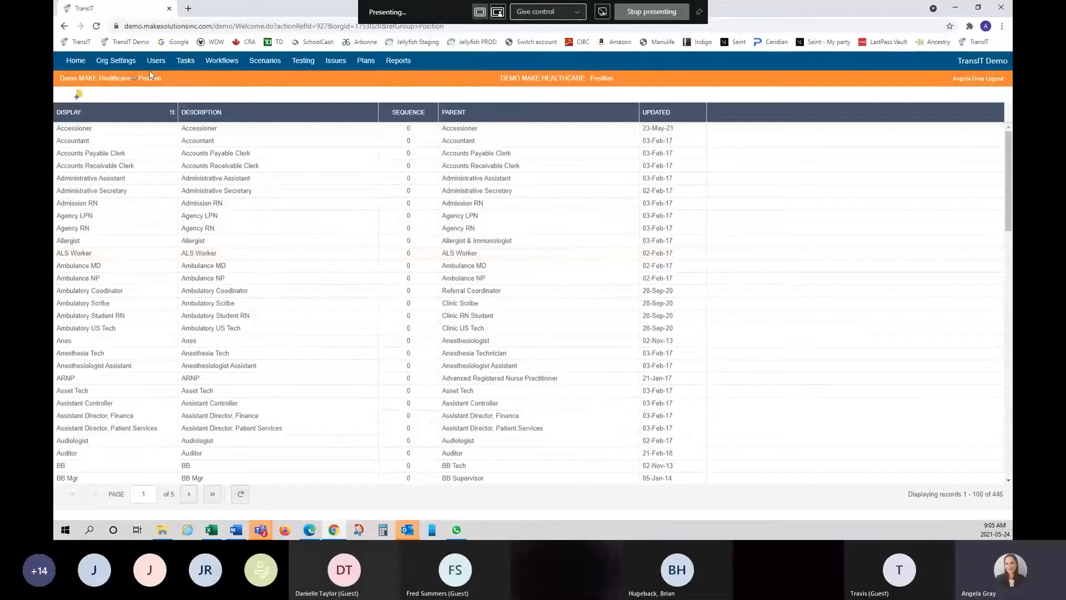
# - Paste the copied roles into the Position list and filter Display by 'tester'
pyautogui.rightClick(123, 115)
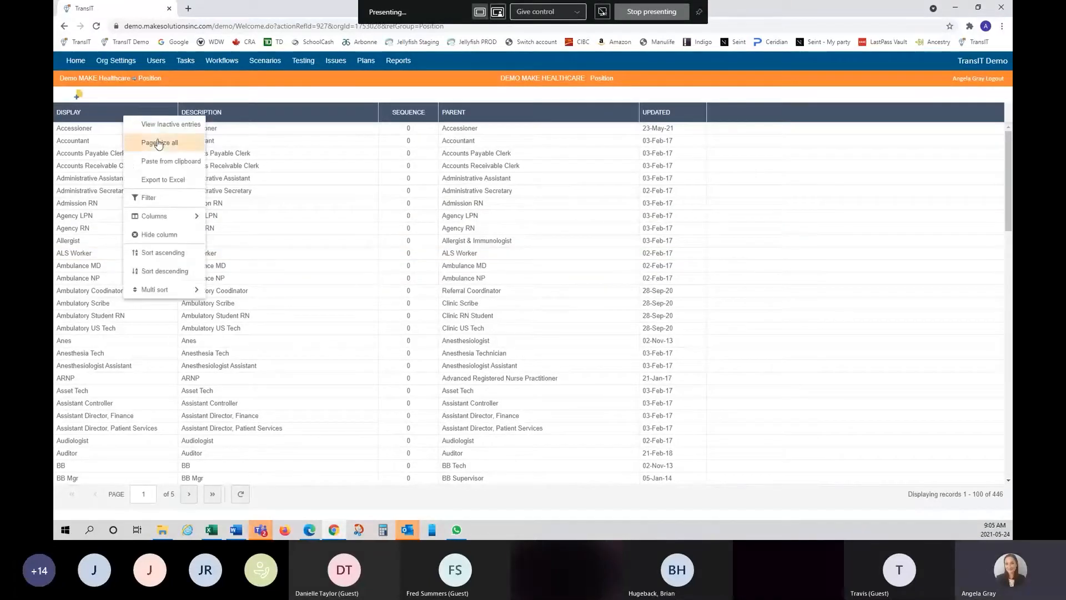
pyautogui.click(165, 162)
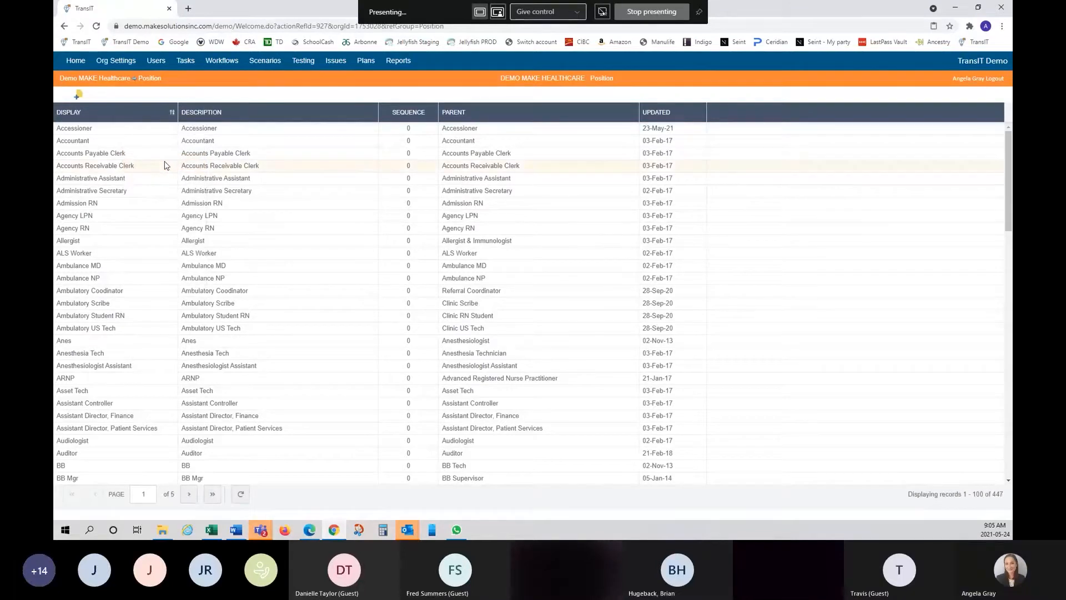
pyautogui.click(166, 114)
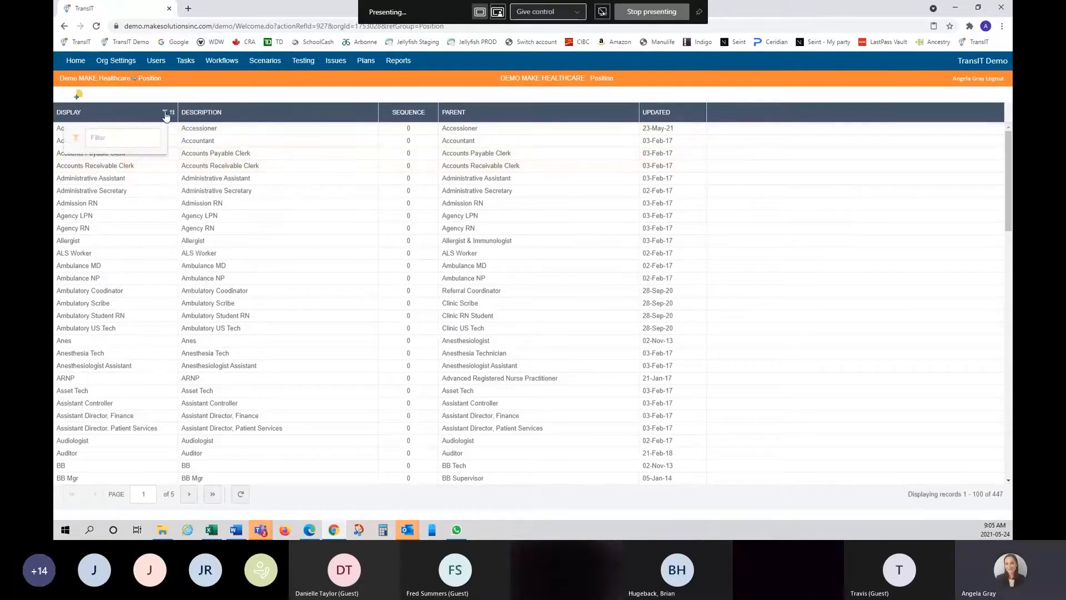
pyautogui.click(154, 139)
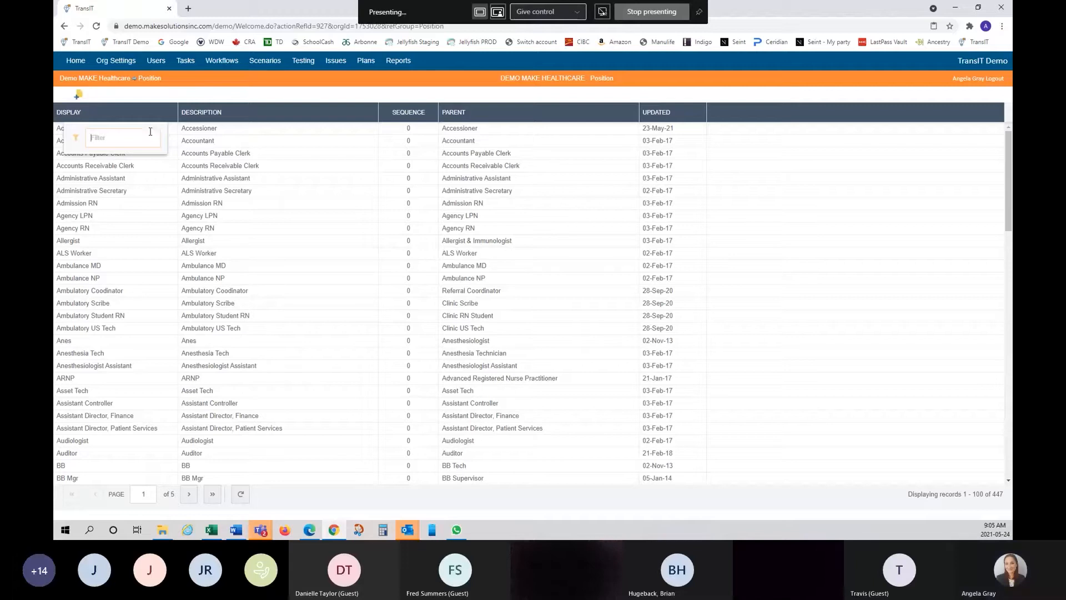
pyautogui.write('tester')
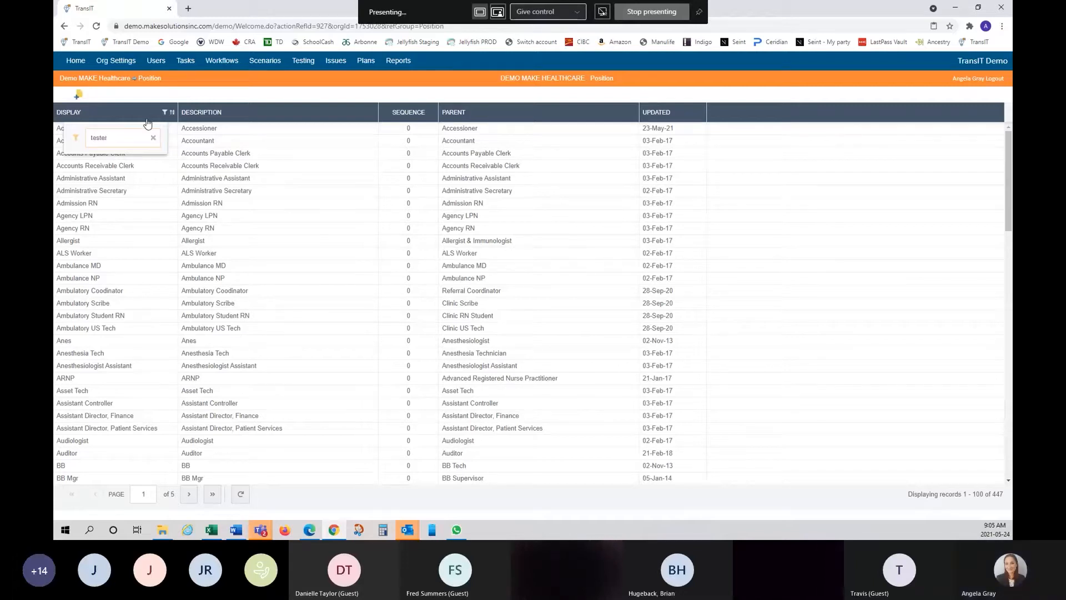
pyautogui.press('Return')
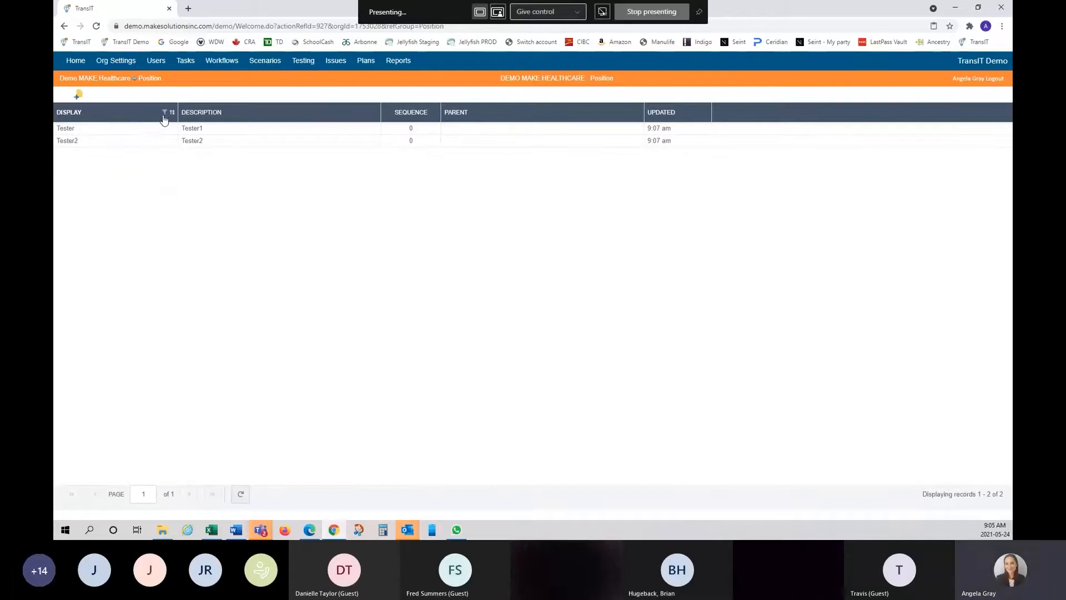
pyautogui.click(165, 113)
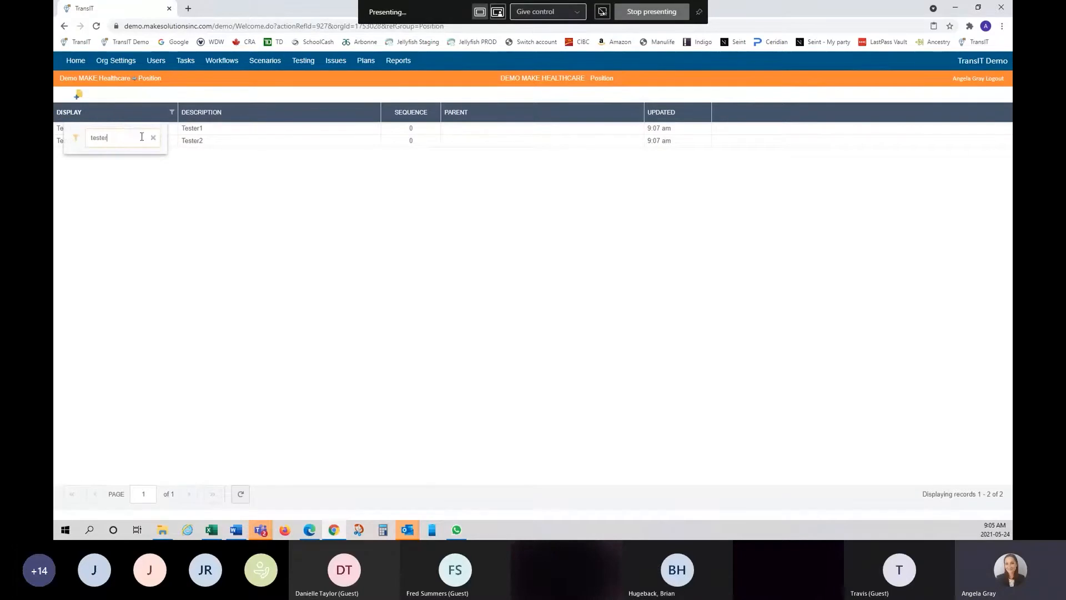
pyautogui.click(204, 200)
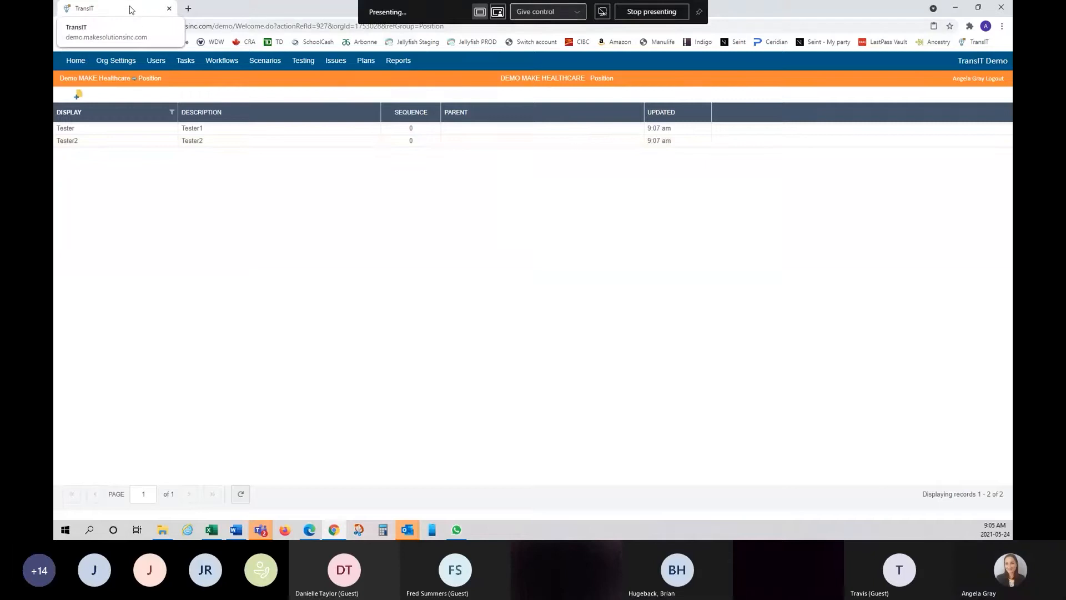
# - Inactivate the Tester and Tester2 positions and clear the Display filter
pyautogui.click(133, 133)
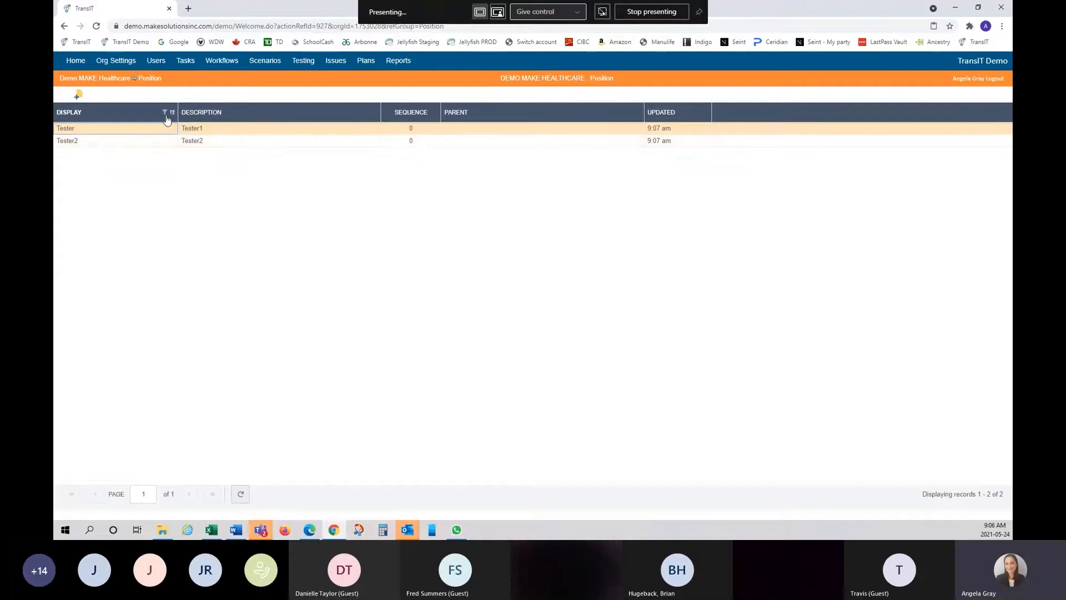
pyautogui.click(154, 143)
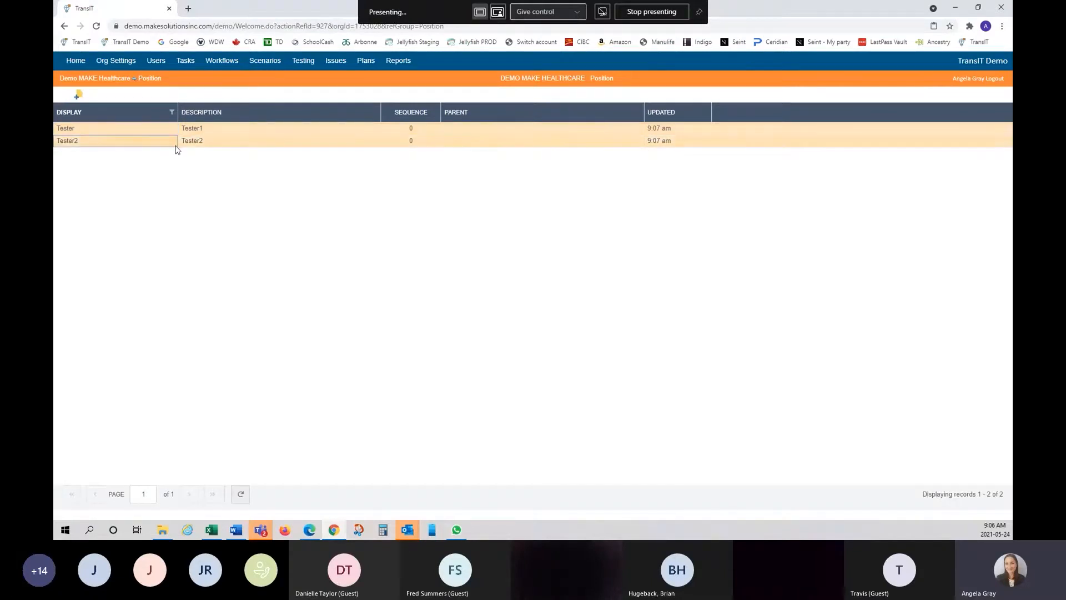
pyautogui.rightClick(142, 134)
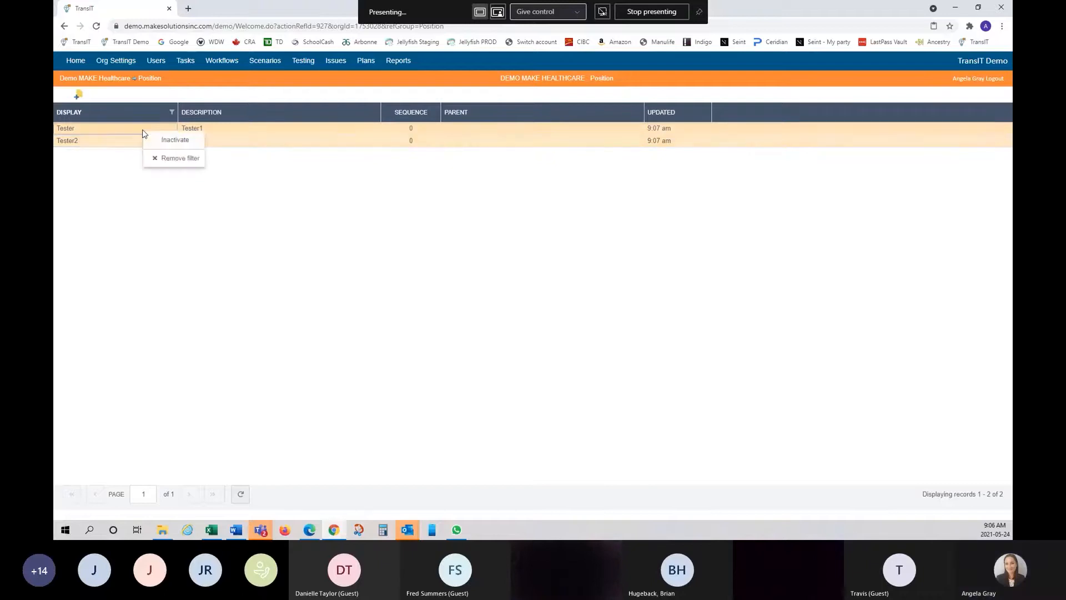
pyautogui.click(179, 142)
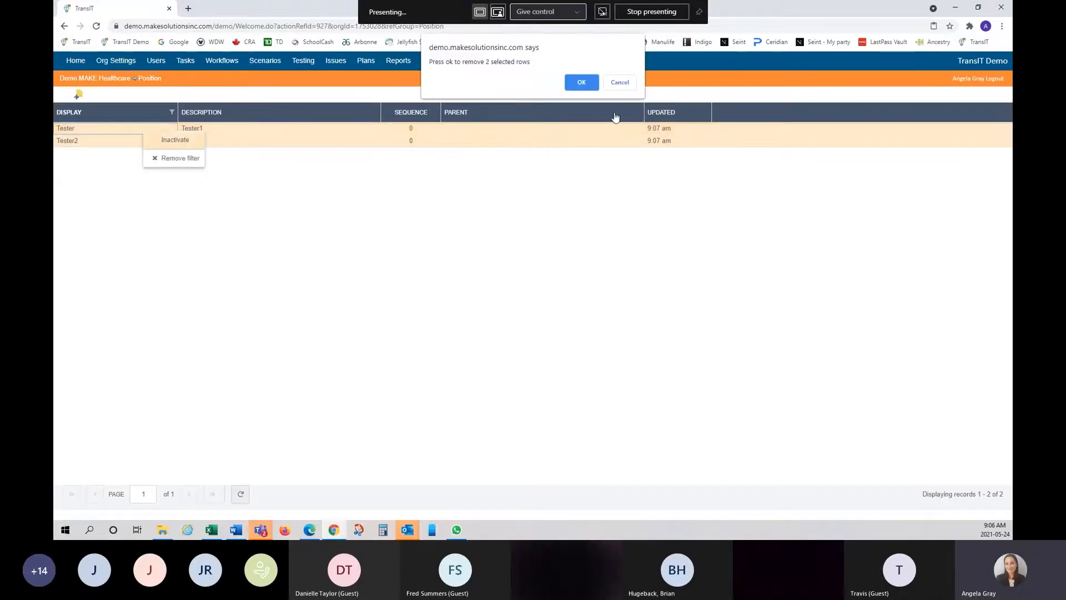
pyautogui.click(581, 82)
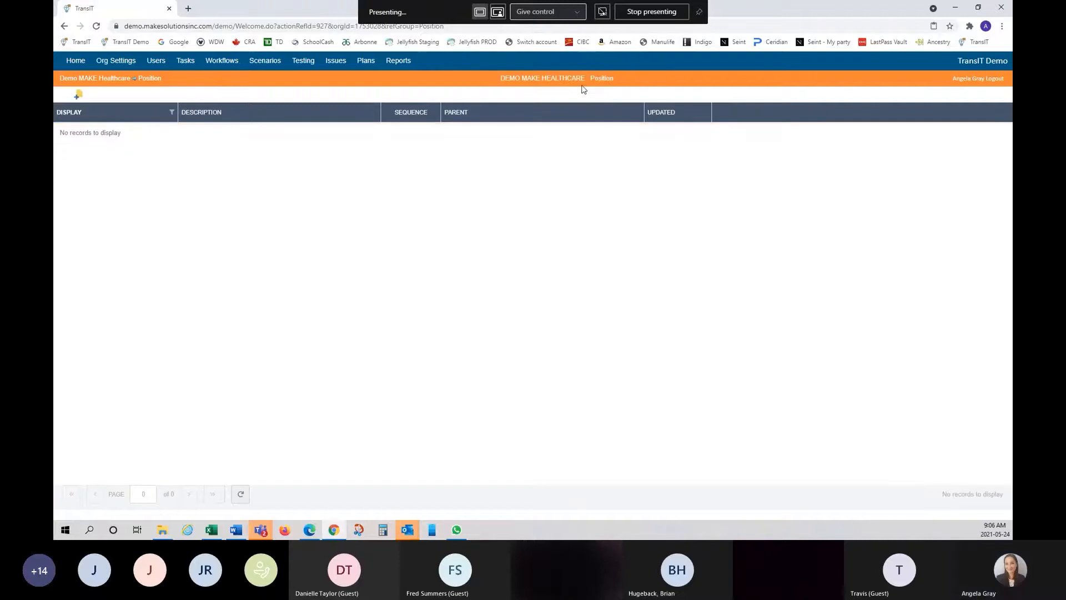
pyautogui.click(167, 115)
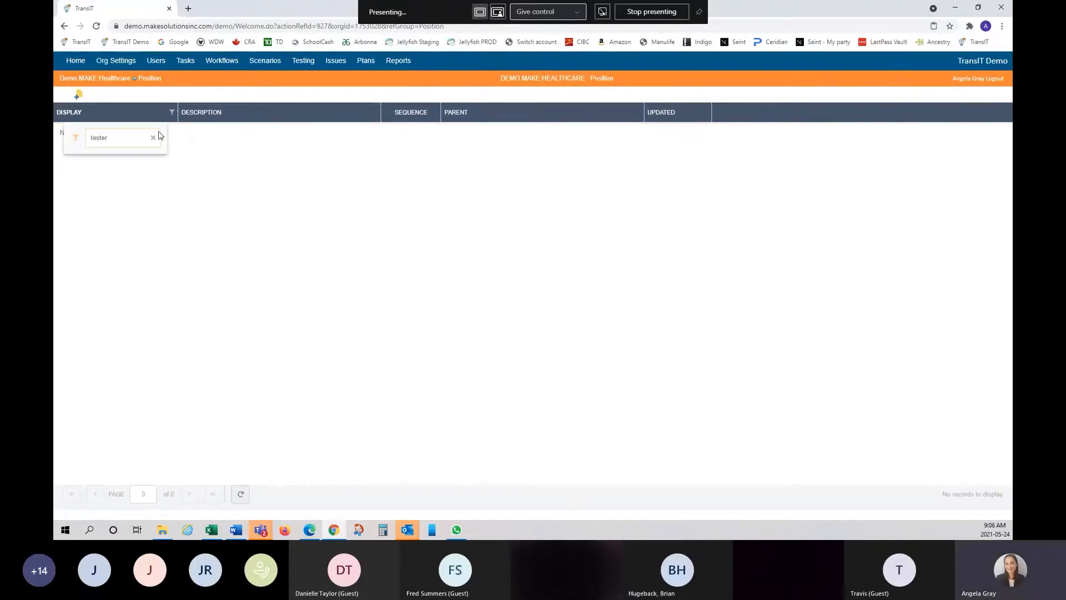
pyautogui.click(154, 141)
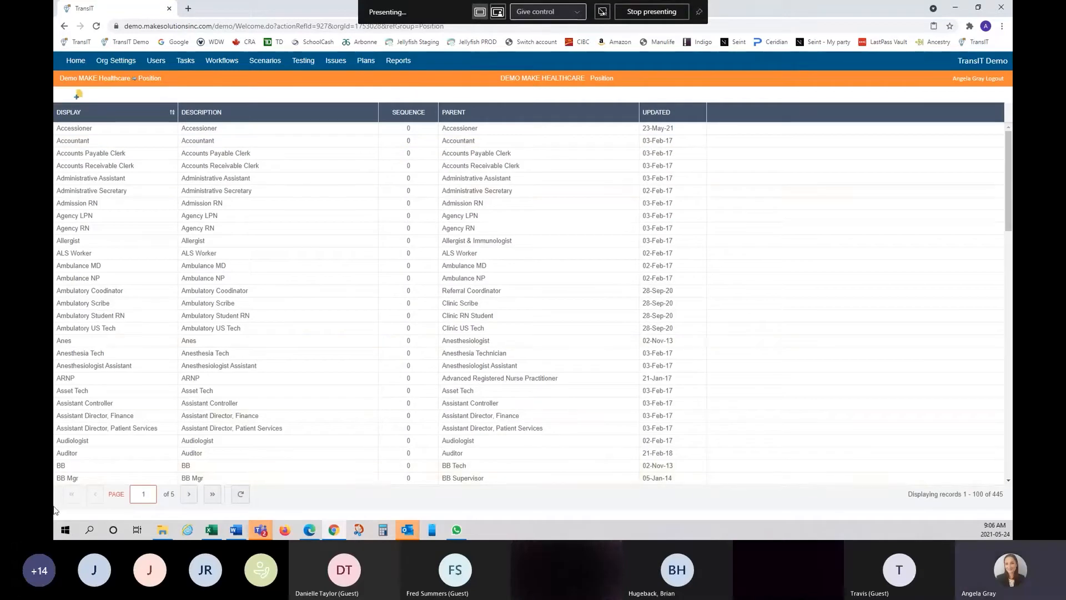
# - Set the Position list page size to All, showing all 445 positions at once
pyautogui.scroll(-5, 306, 367)
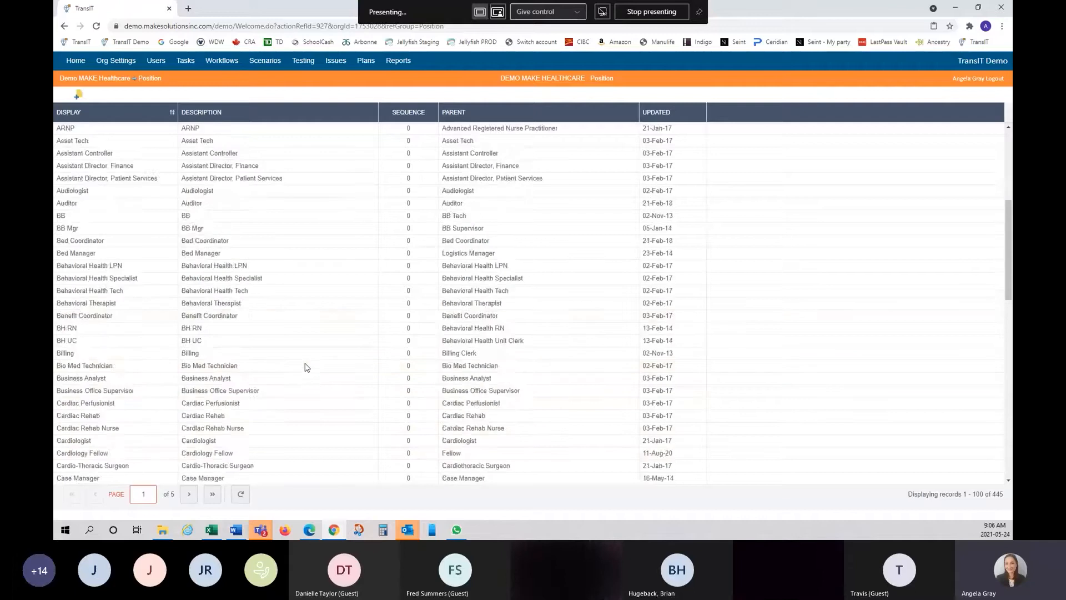
pyautogui.scroll(-3, 306, 367)
pyautogui.scroll(8, 305, 366)
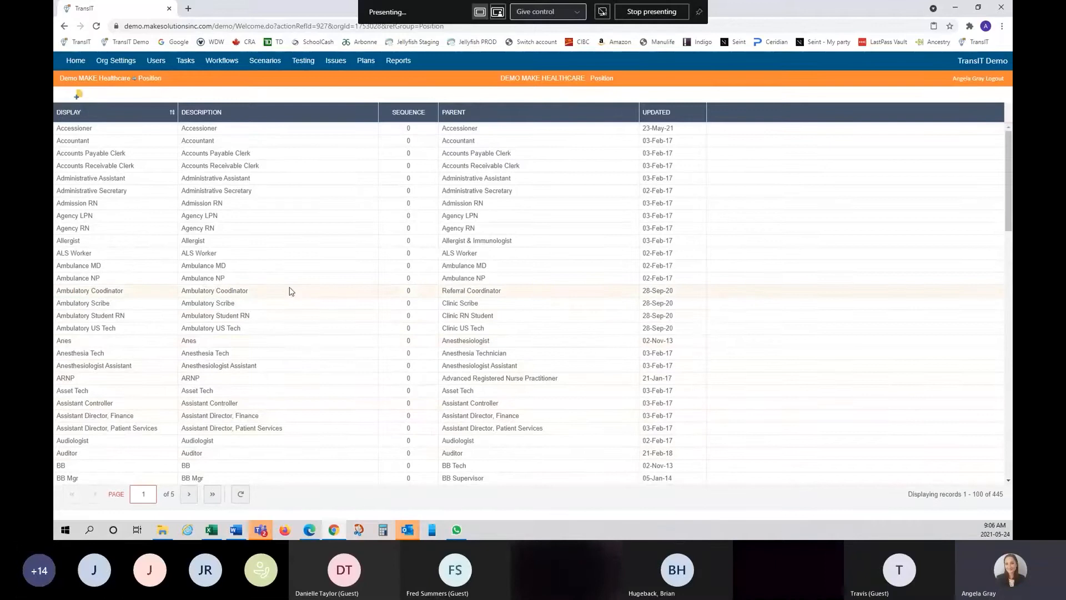
pyautogui.rightClick(124, 115)
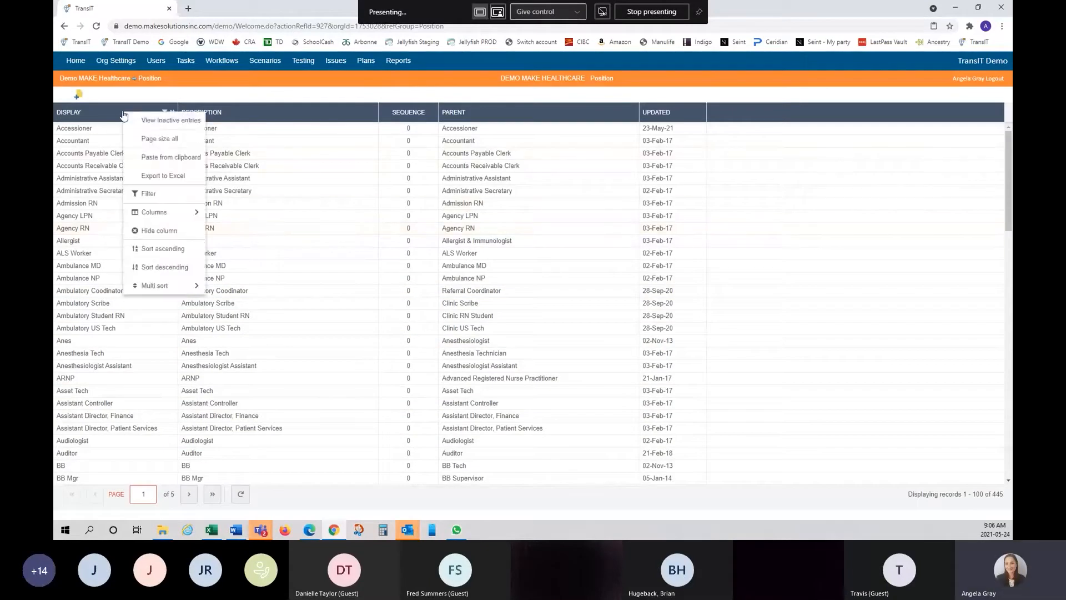
pyautogui.click(169, 143)
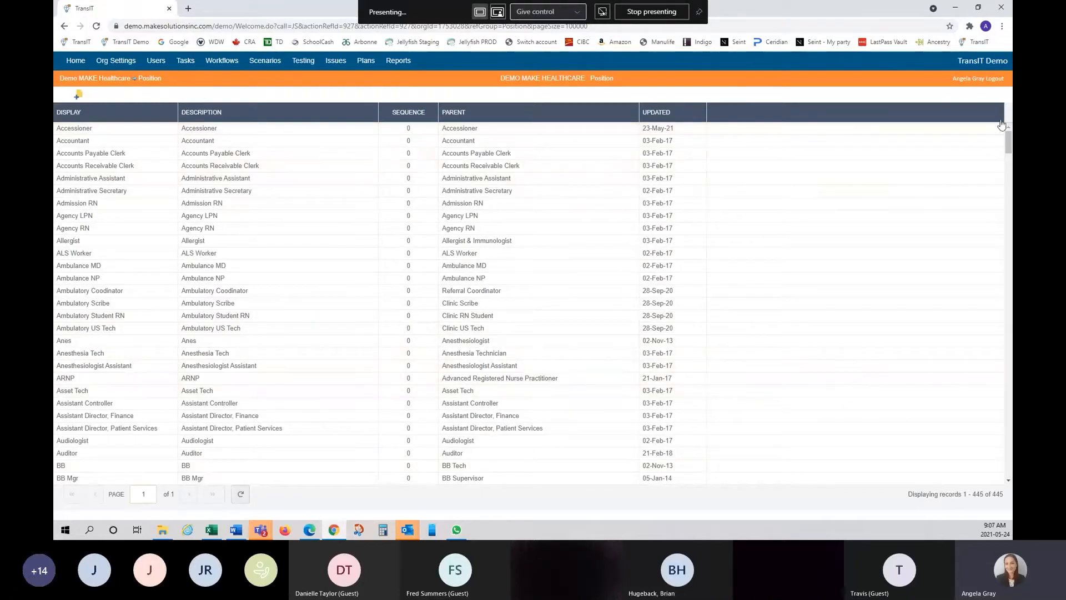
pyautogui.scroll(-12, 1007, 307)
pyautogui.scroll(12, 1007, 306)
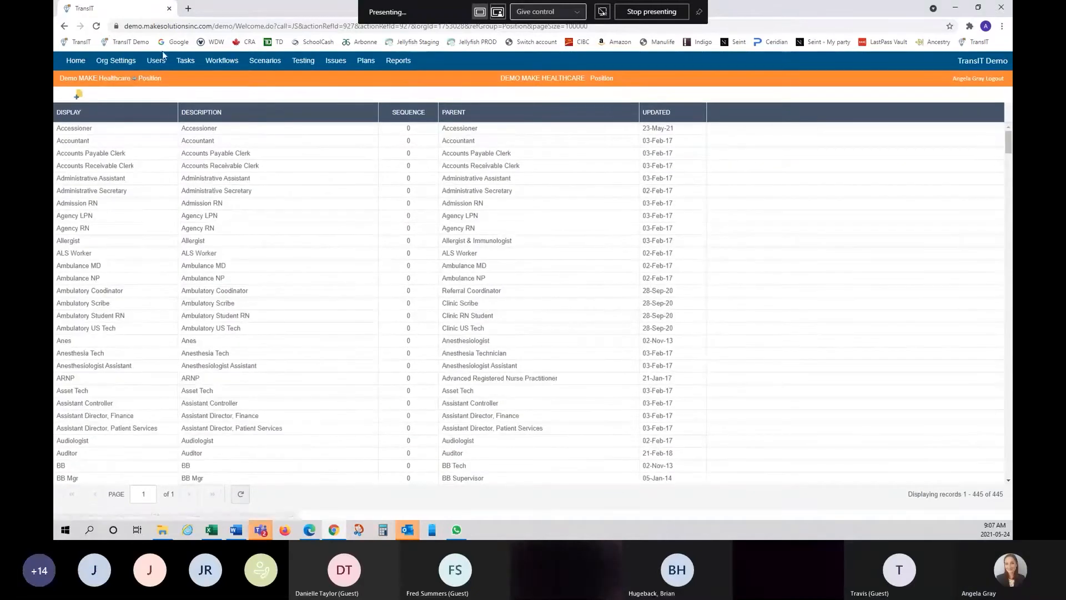
pyautogui.rightClick(117, 116)
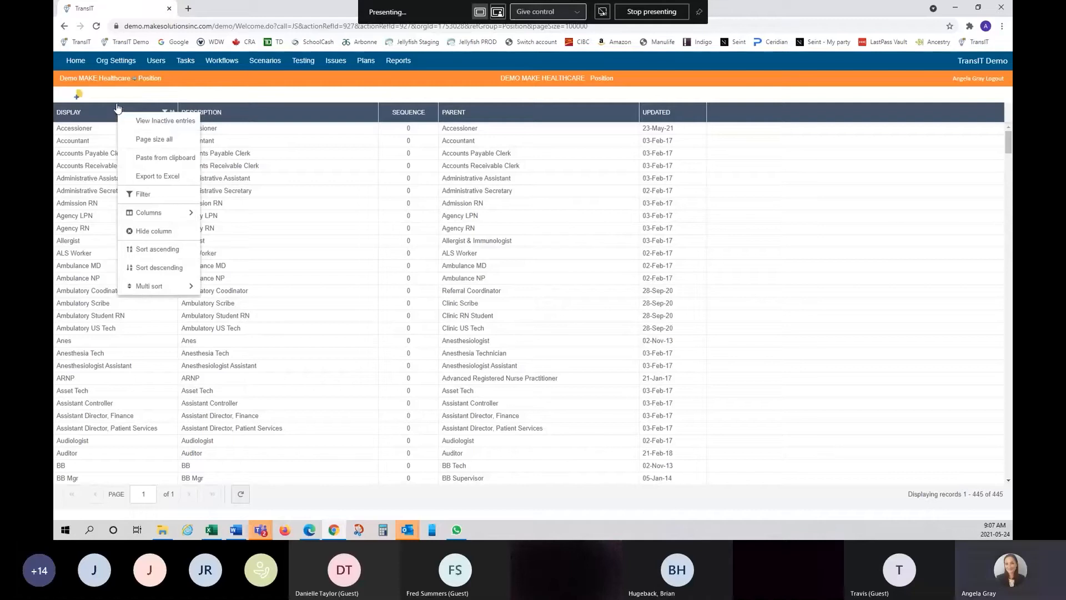
pyautogui.moveTo(177, 285)
pyautogui.click(156, 99)
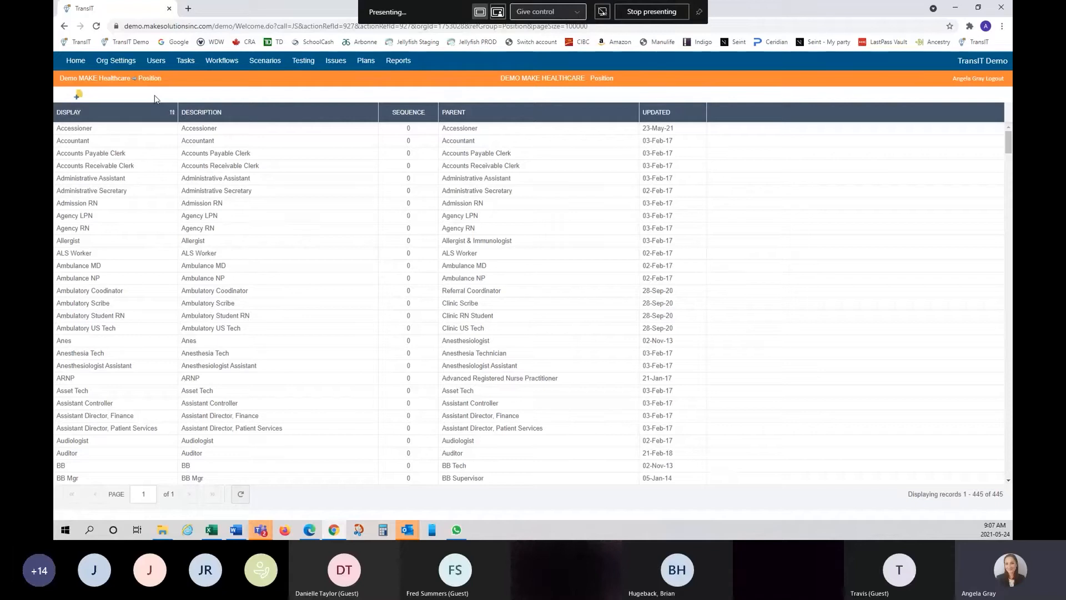
# - Add a new position with display name and description Tester3, and save it
pyautogui.click(79, 99)
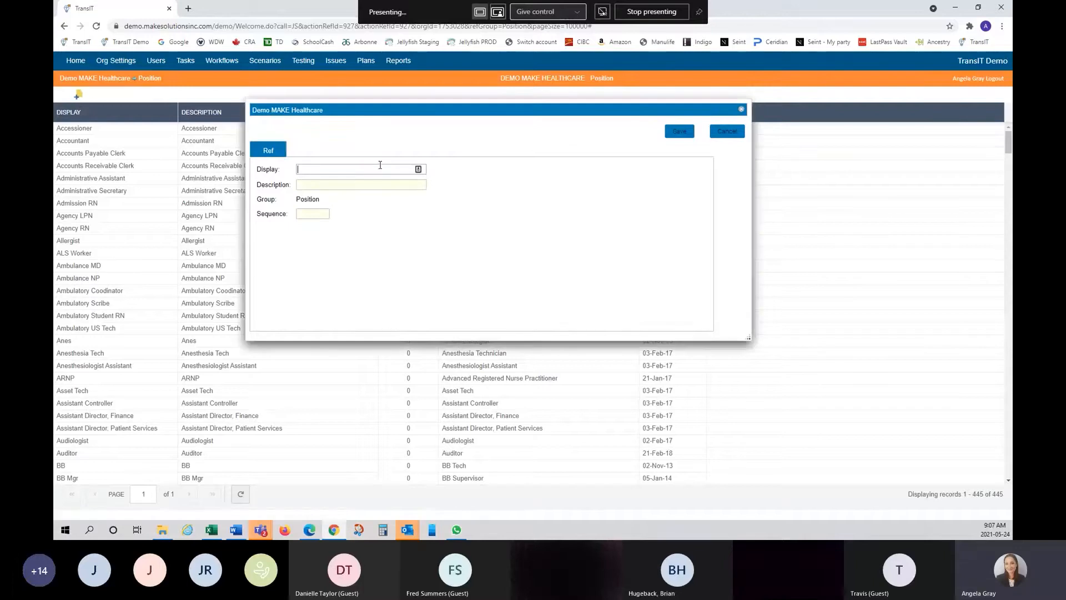
pyautogui.write('ester3')
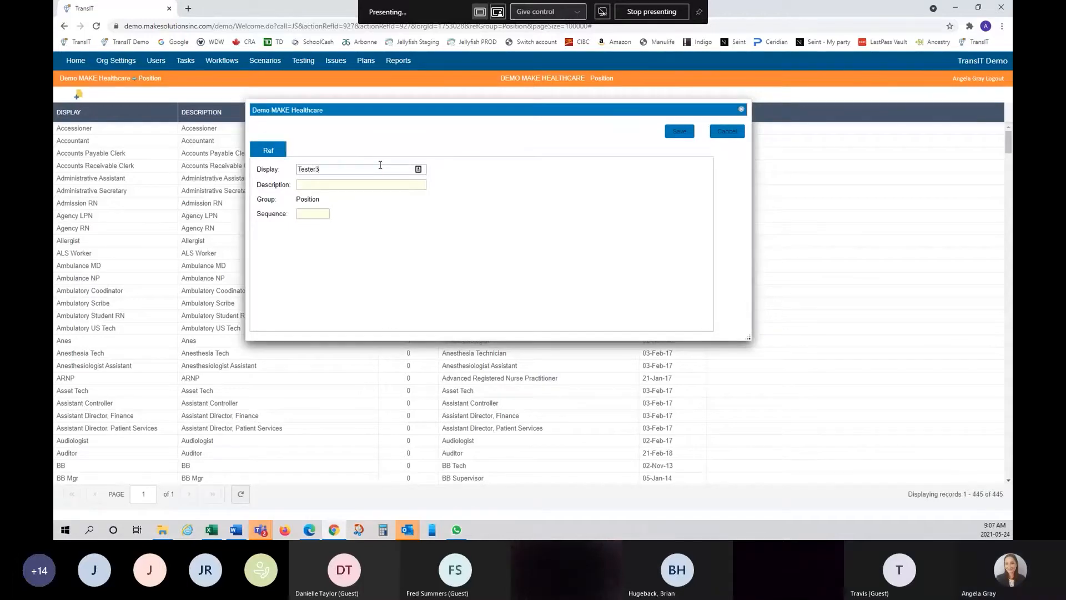
pyautogui.click(346, 184)
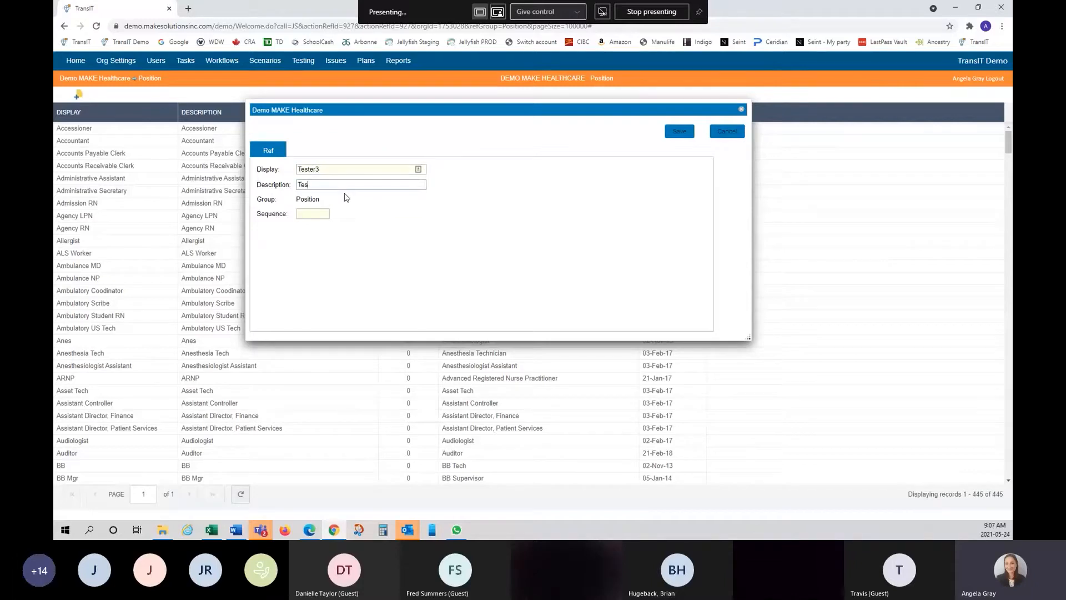
pyautogui.write('Tester3')
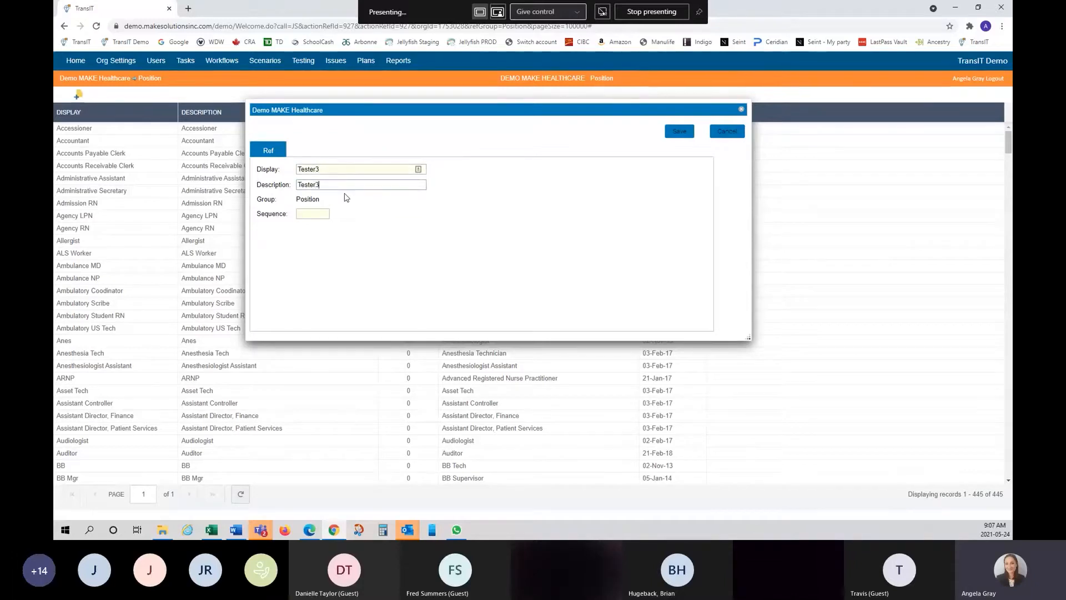
pyautogui.click(679, 132)
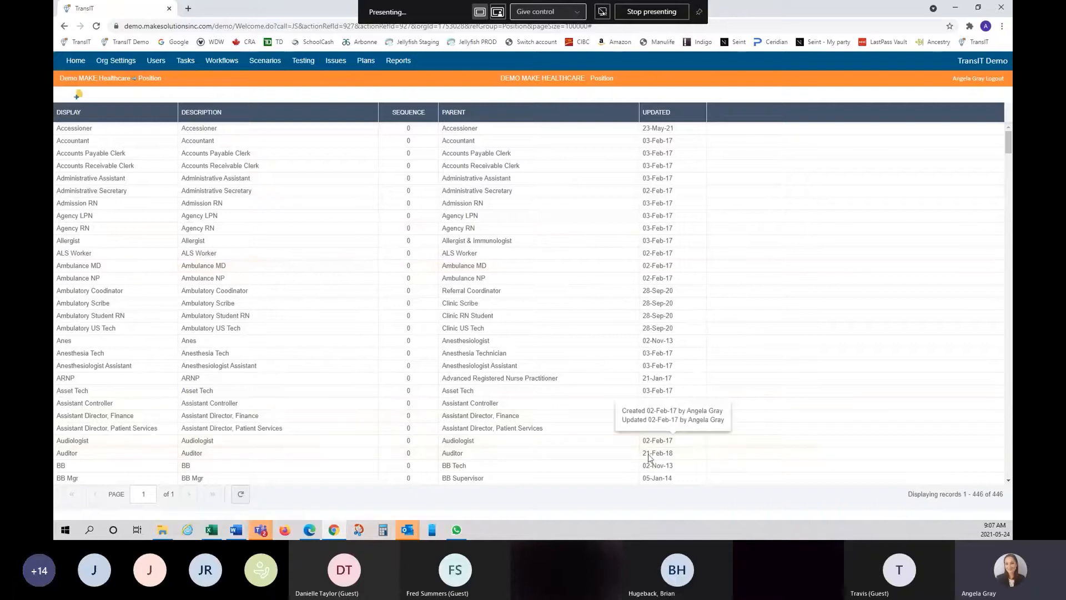
# - Go to the Position Logins list under Org Settings and start a new login
pyautogui.click(118, 62)
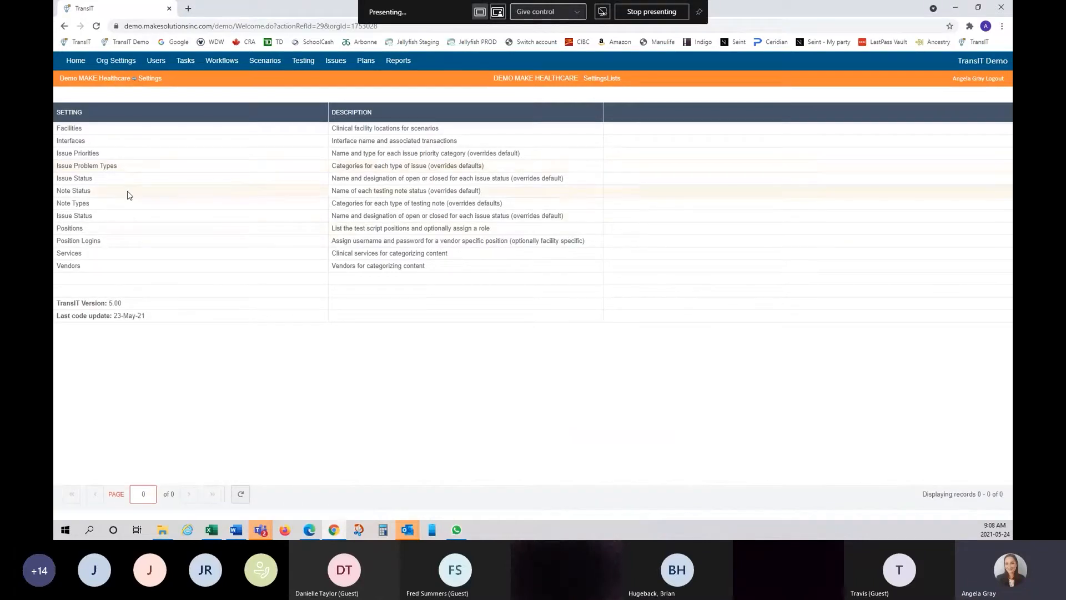
pyautogui.click(81, 245)
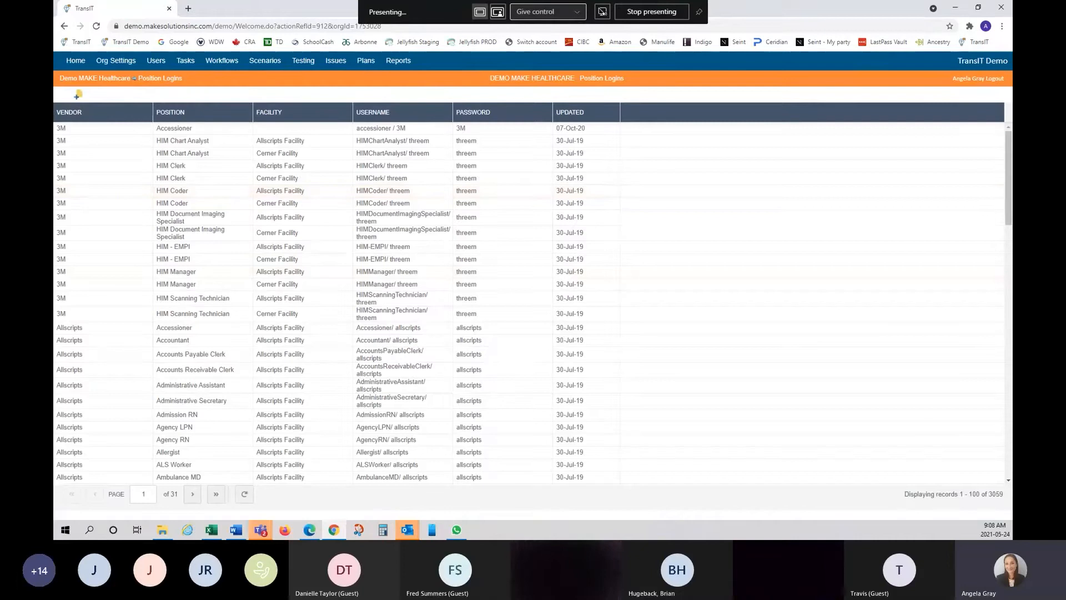
pyautogui.click(79, 97)
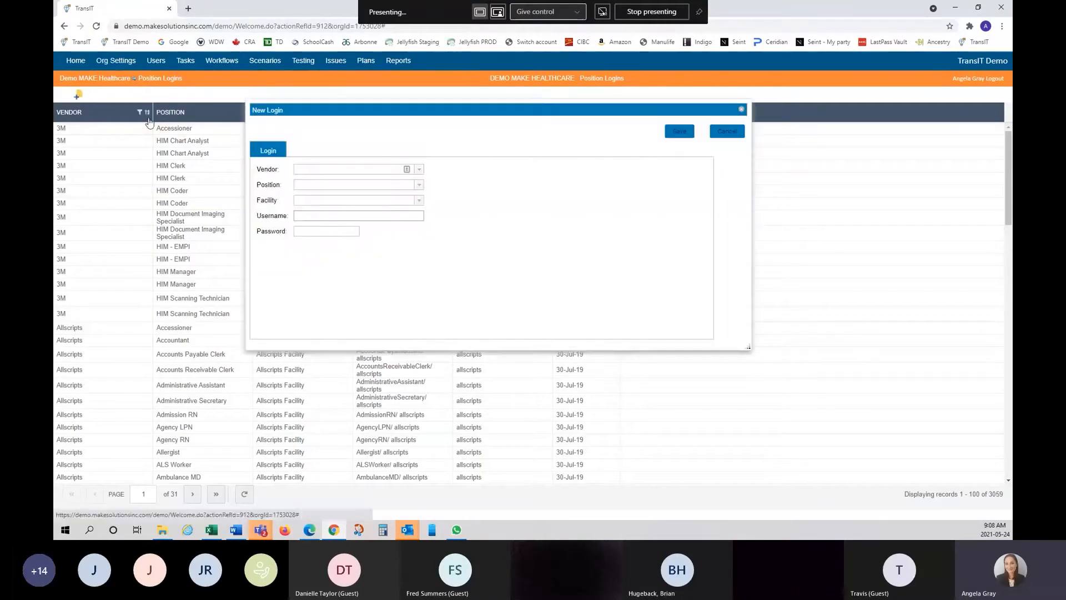
# - Review the Vendor, Position and Facility dropdown options on the New Login form
pyautogui.click(421, 171)
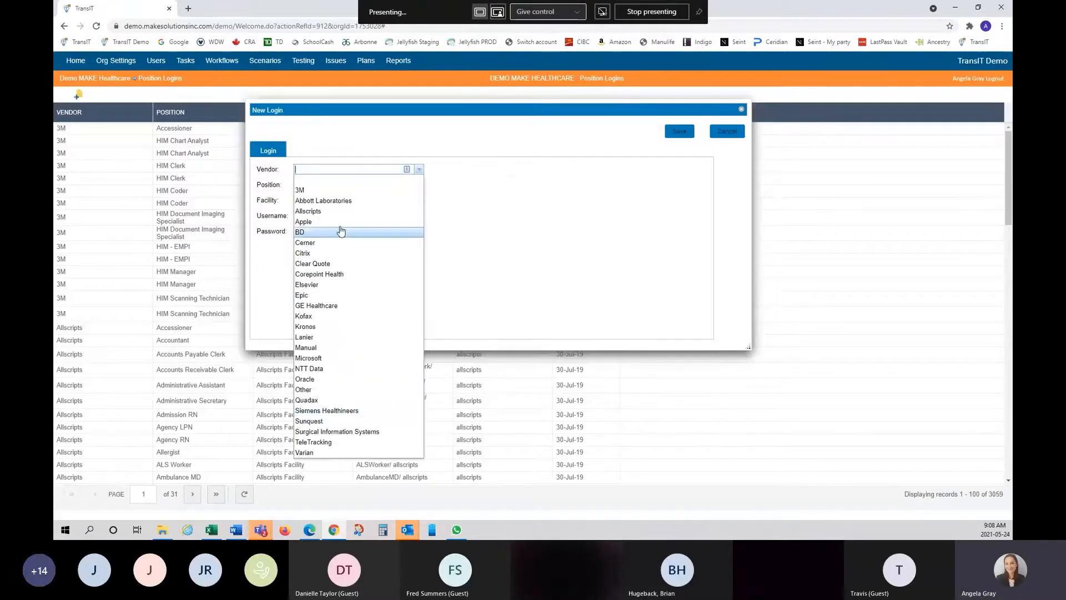
pyautogui.click(460, 192)
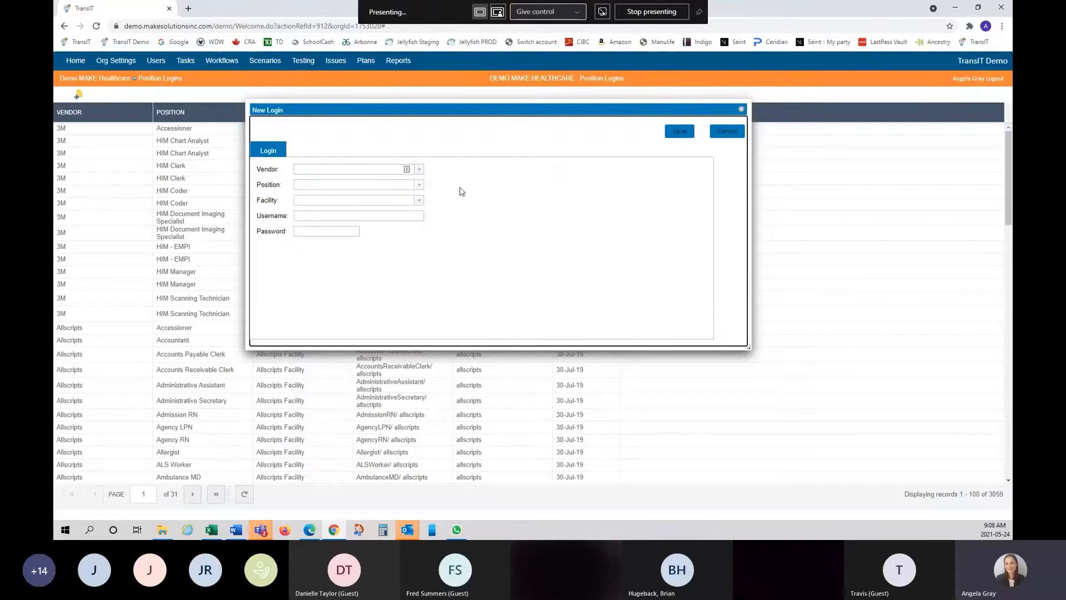
pyautogui.click(420, 186)
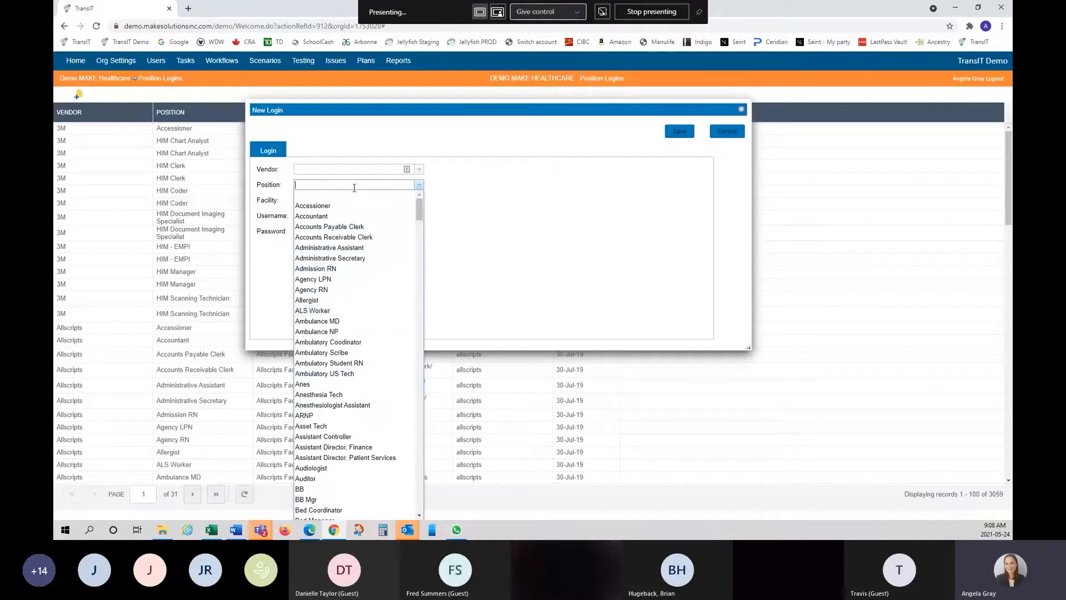
pyautogui.click(480, 228)
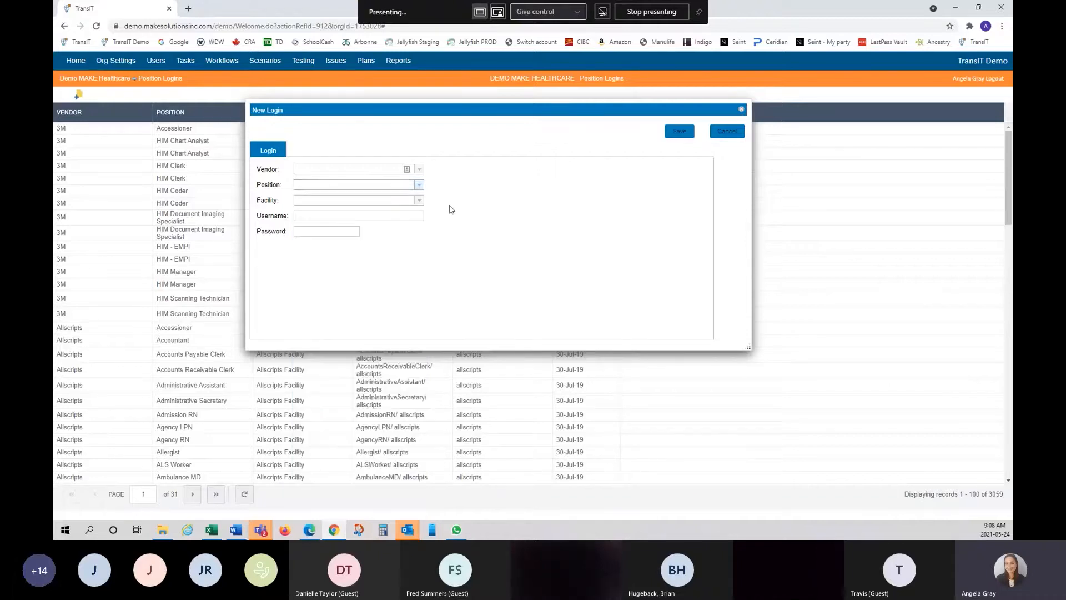
pyautogui.click(420, 201)
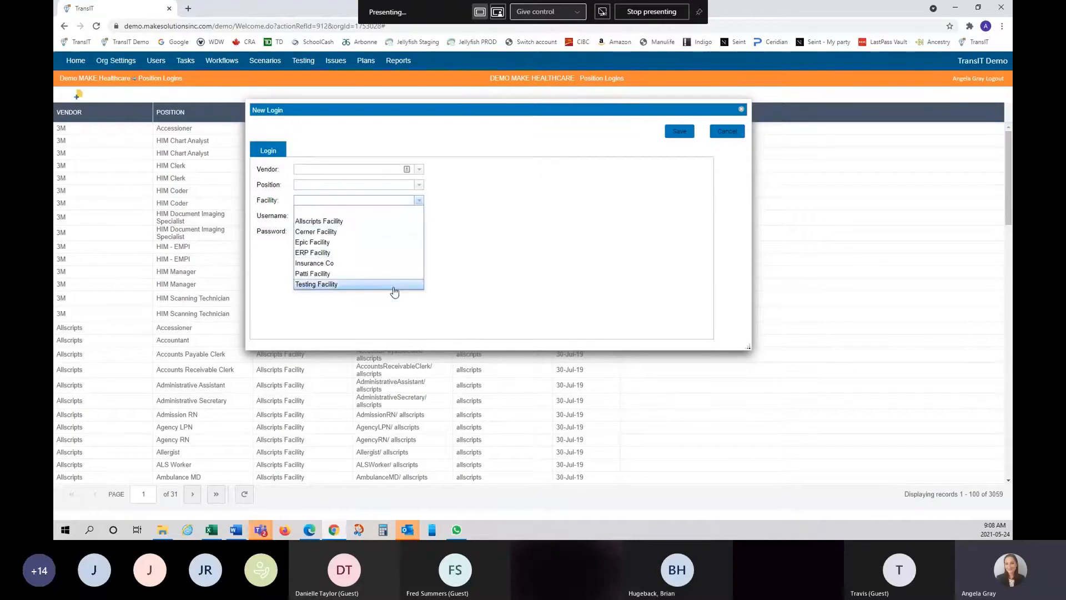
pyautogui.click(472, 215)
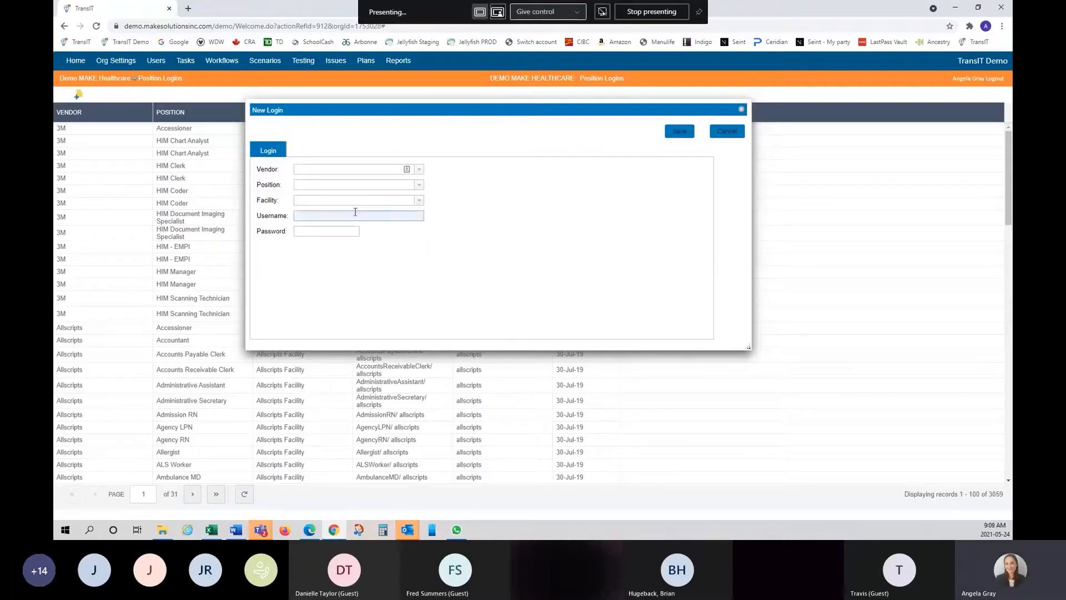
pyautogui.click(417, 172)
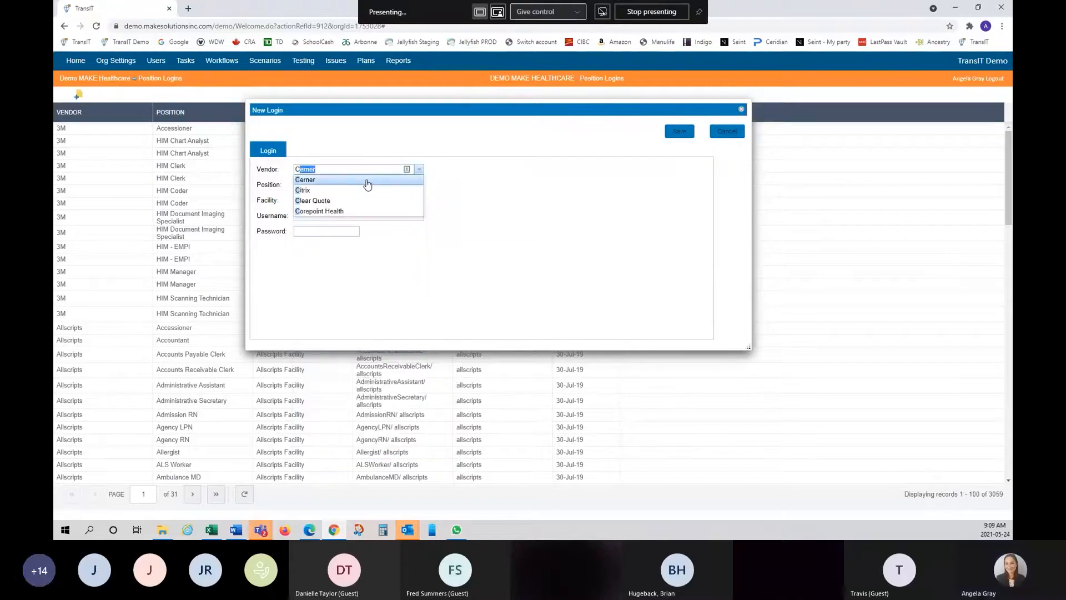
# - Save a Cerner login for position Tester3 at Testing Facility with its username and password
pyautogui.click(352, 180)
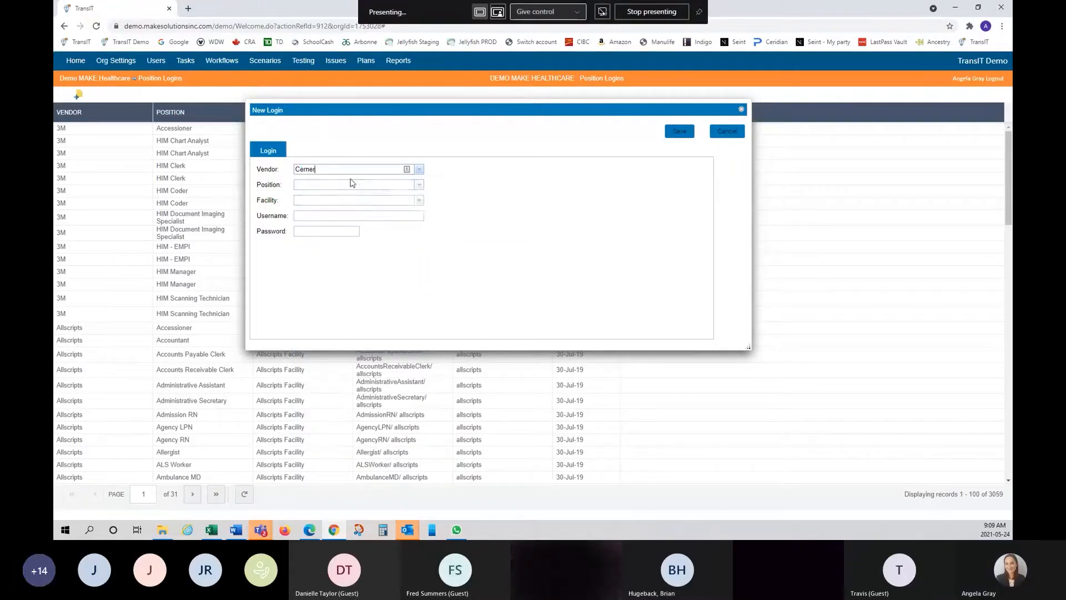
pyautogui.click(397, 185)
pyautogui.write('Te')
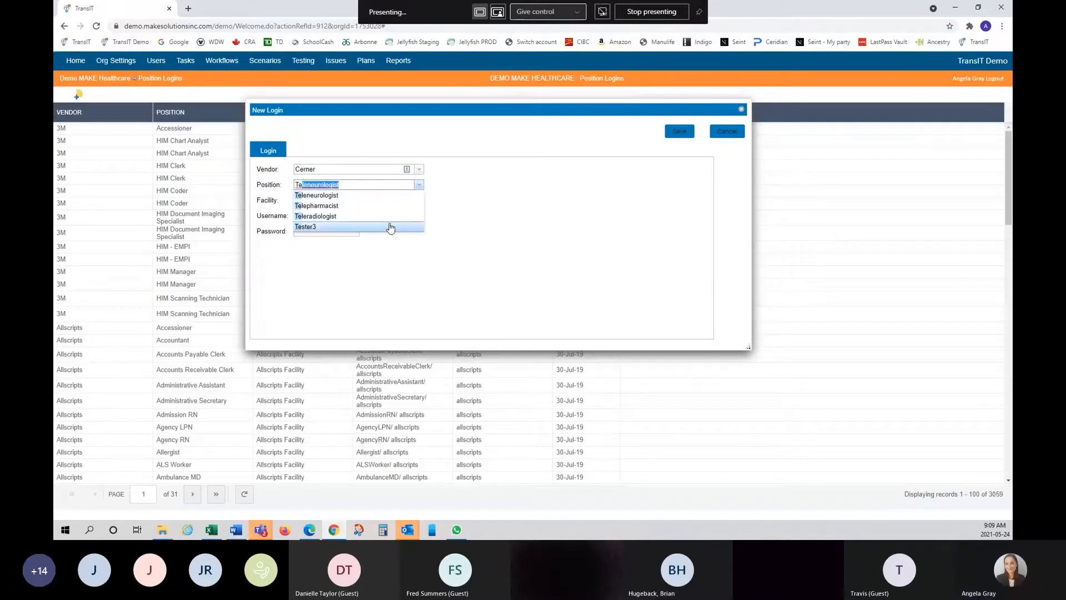
pyautogui.click(391, 227)
pyautogui.click(420, 202)
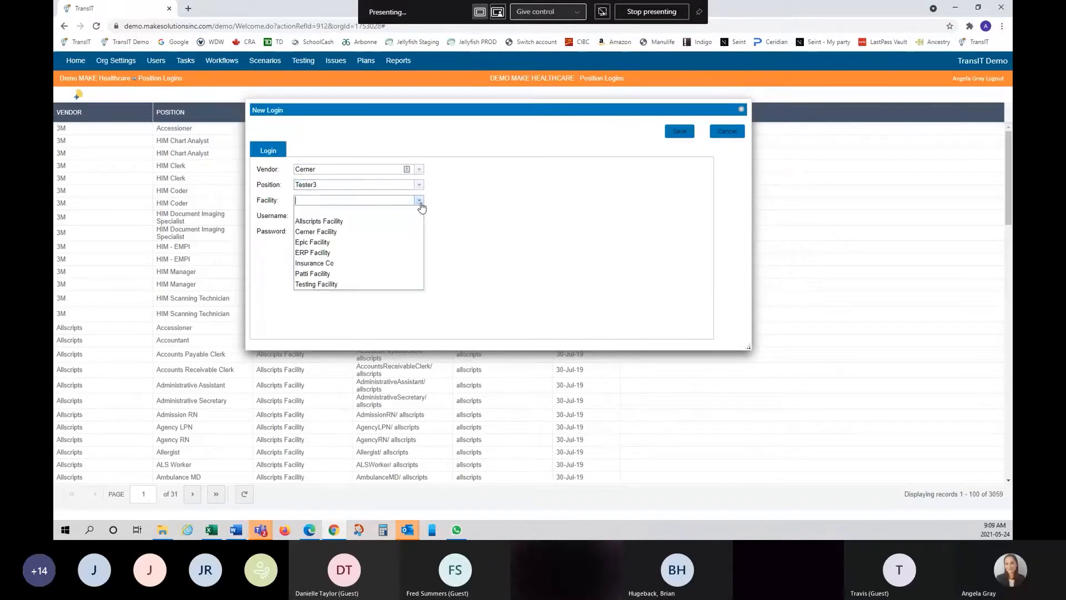
pyautogui.click(395, 284)
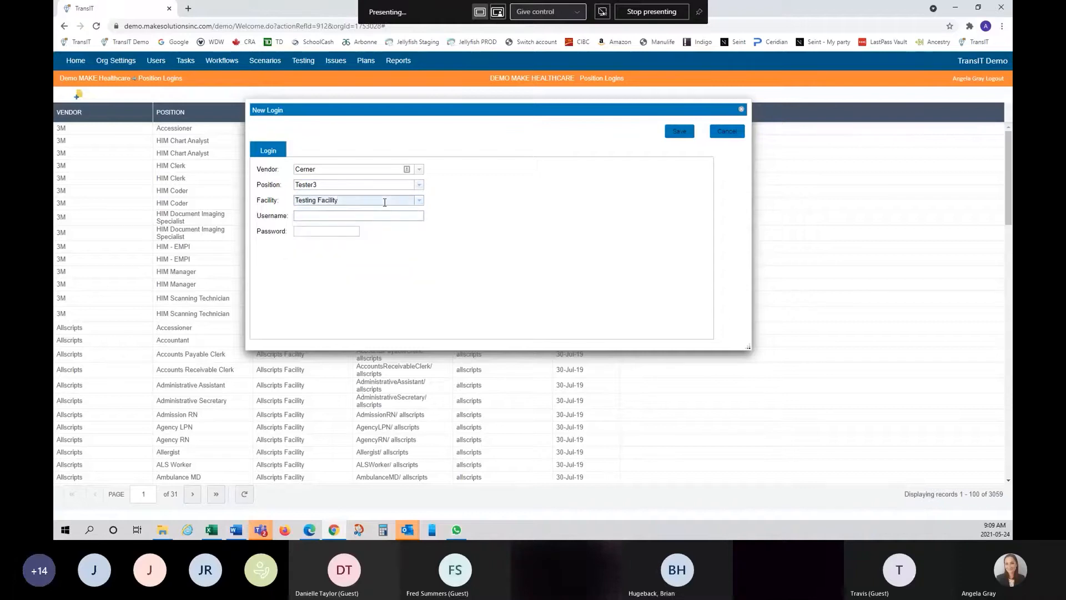
pyautogui.write('Tester')
pyautogui.click(310, 231)
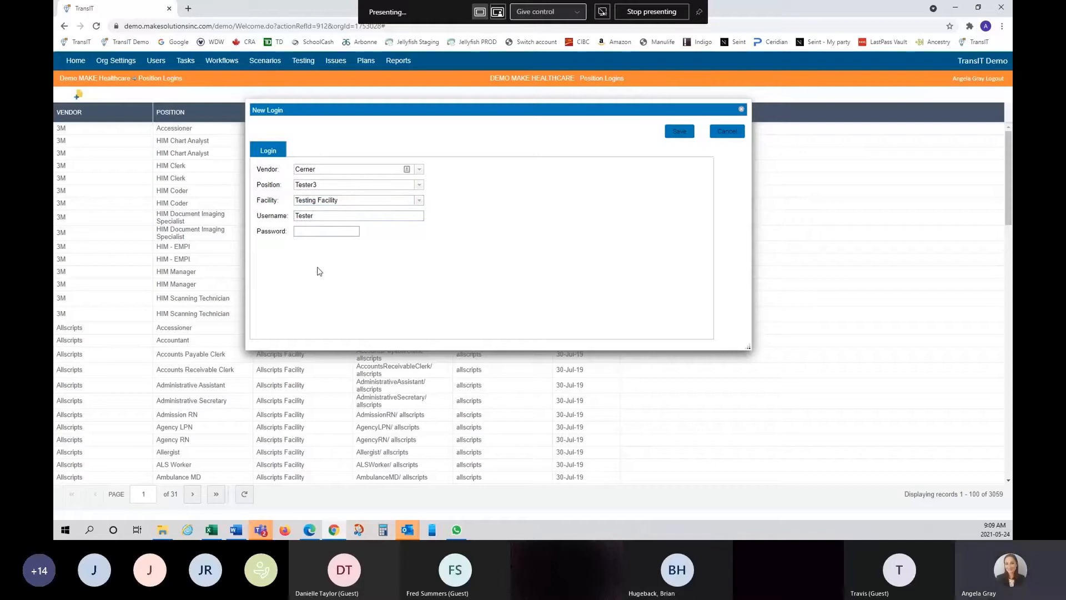
pyautogui.write('cerner')
pyautogui.click(675, 137)
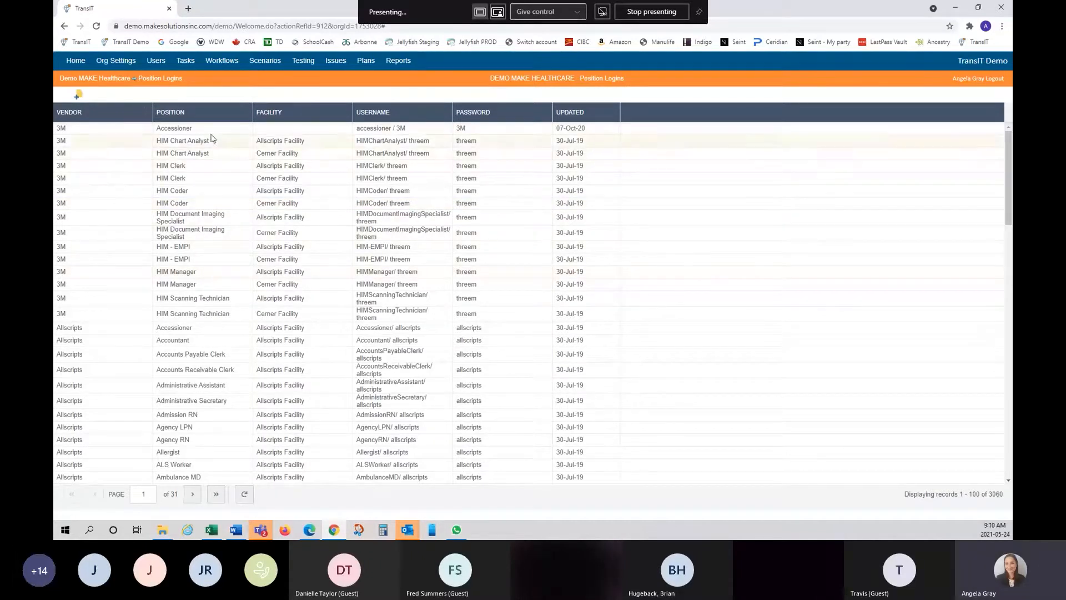
# - Select the fifteen 3M login rows and copy them to the clipboard
pyautogui.click(95, 132)
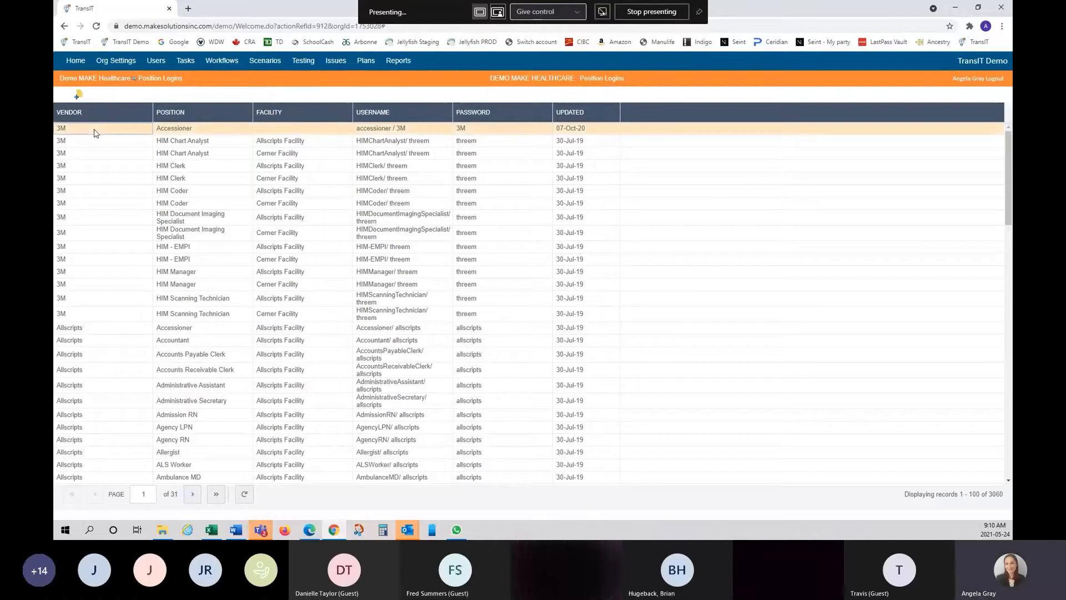
pyautogui.keyDown('shift'); pyautogui.click(87, 315); pyautogui.keyUp('shift')
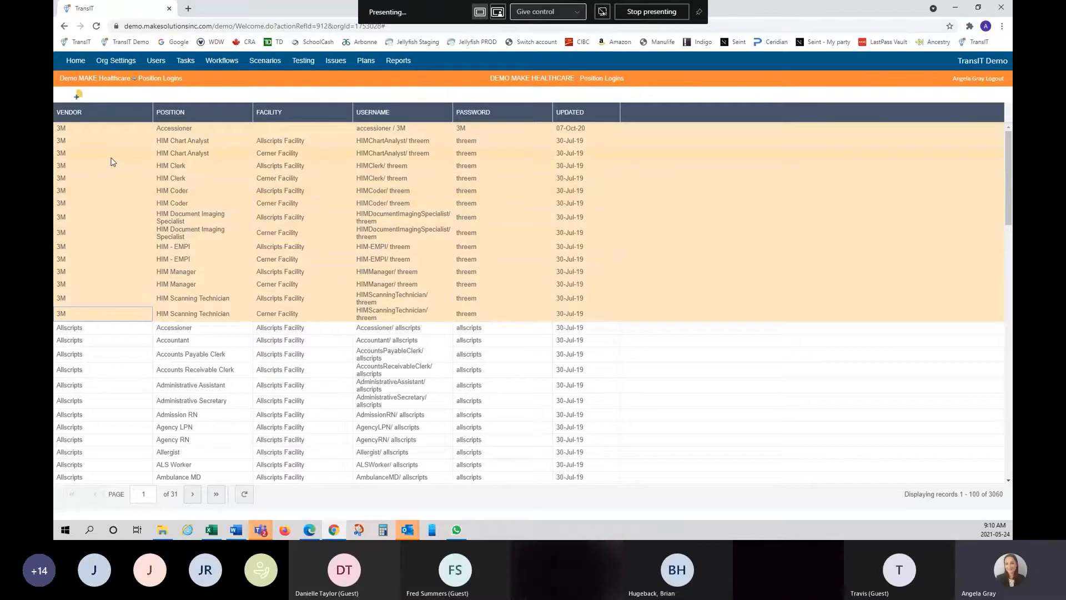
pyautogui.rightClick(108, 200)
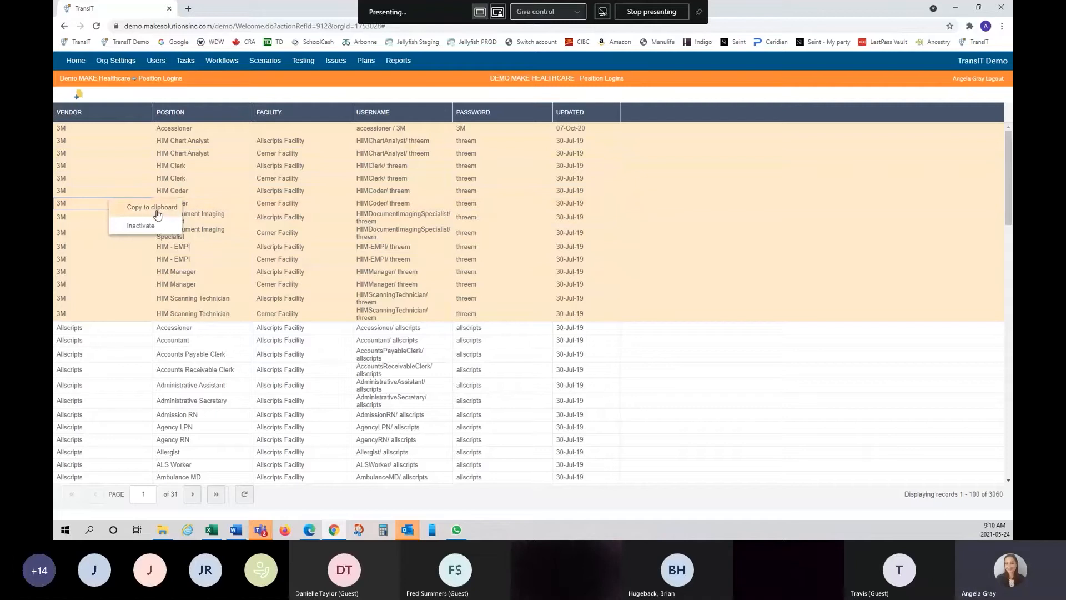
pyautogui.click(157, 215)
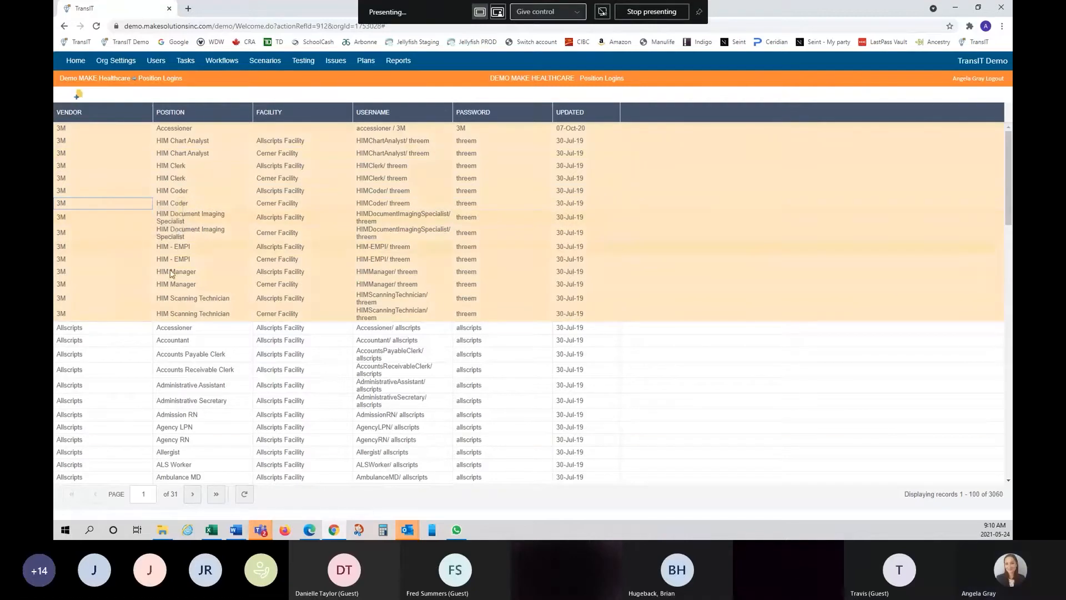
pyautogui.click(212, 529)
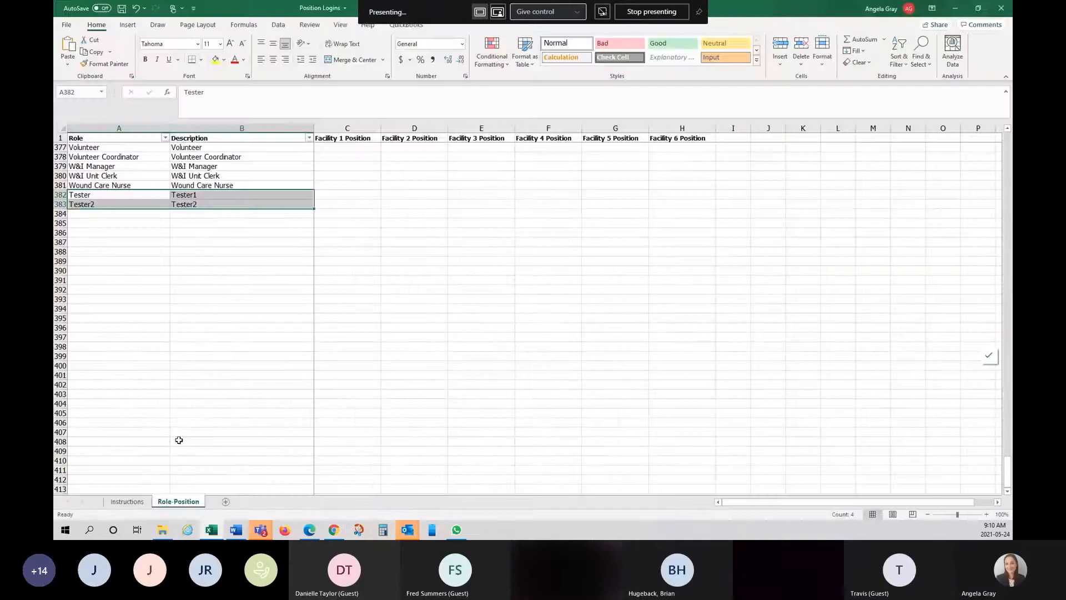
# - Paste the 3M logins into a new sheet and auto-fit columns B, C and D
pyautogui.click(225, 501)
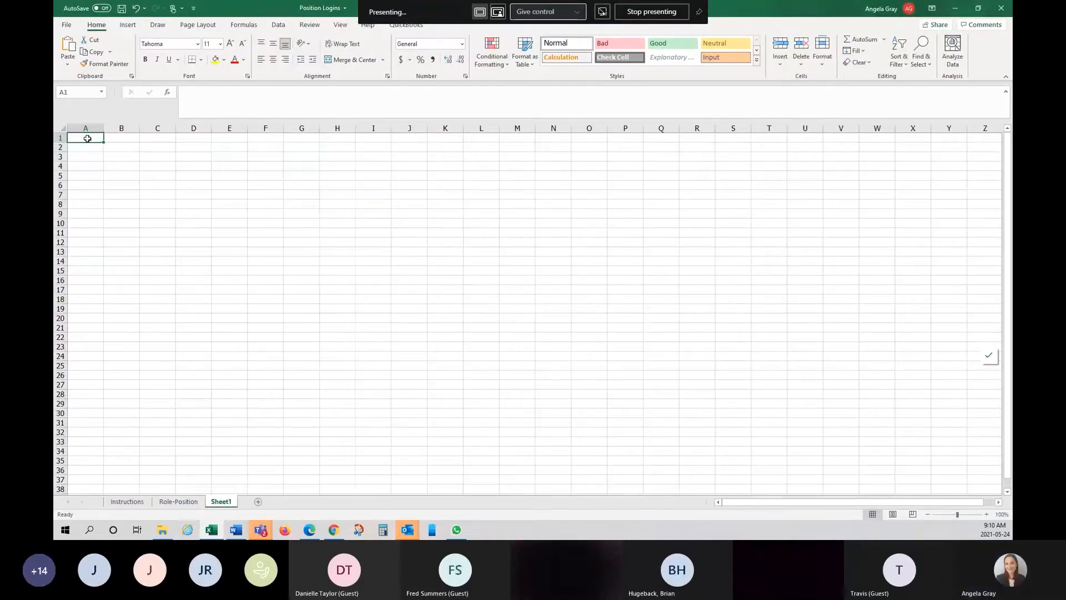
pyautogui.hotkey('ctrl', 'v')
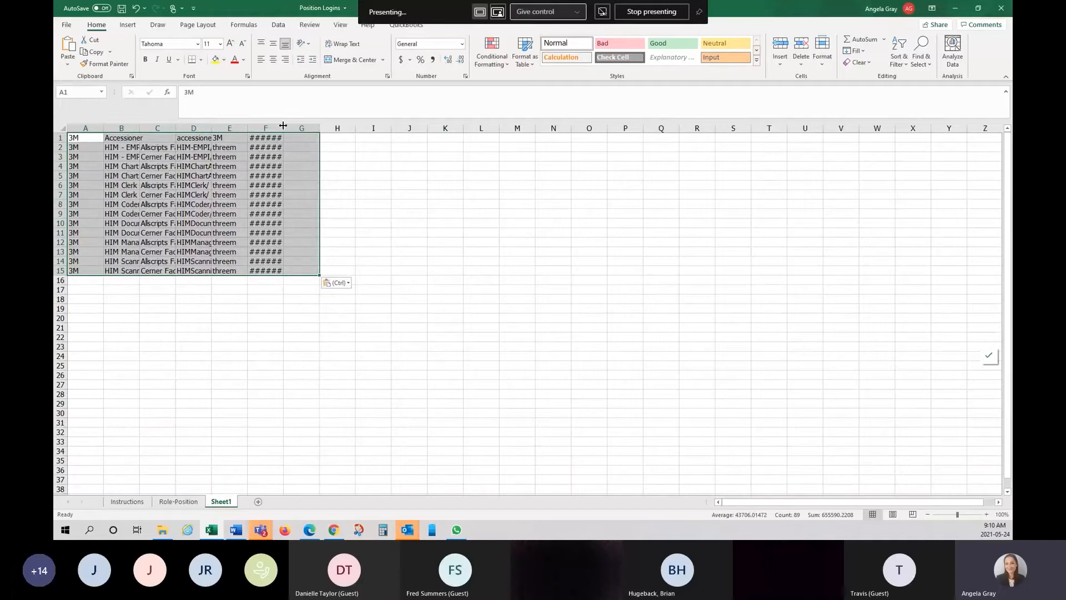
pyautogui.moveTo(284, 125); pyautogui.dragTo(212, 123)
pyautogui.doubleClick(212, 123)
pyautogui.doubleClick(176, 125)
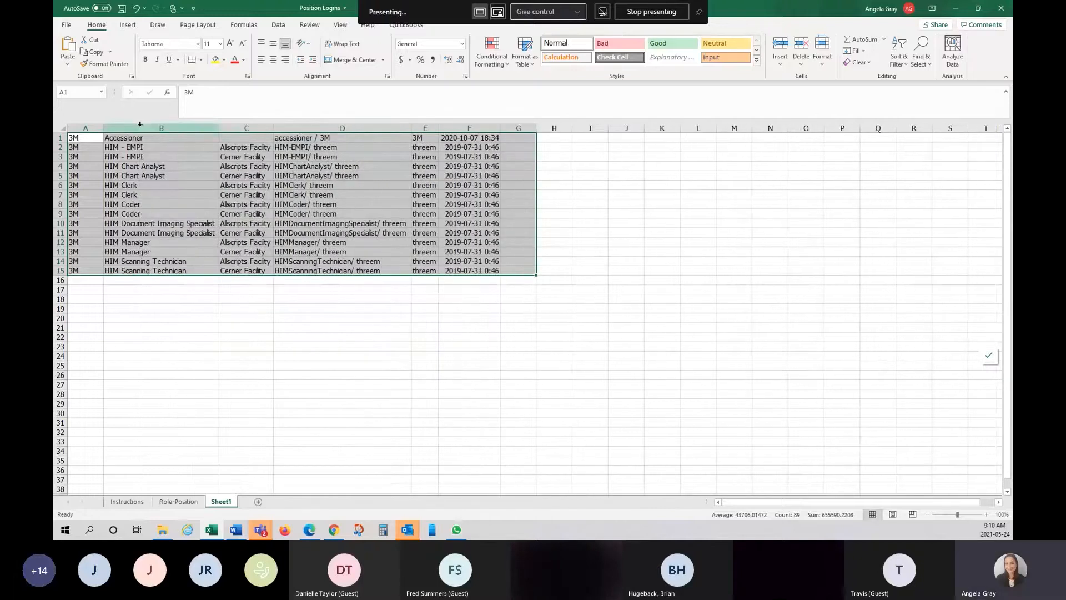
pyautogui.doubleClick(139, 125)
# - Clear the date values from column F, rows 1 to 15
pyautogui.moveTo(472, 138); pyautogui.dragTo(495, 271)
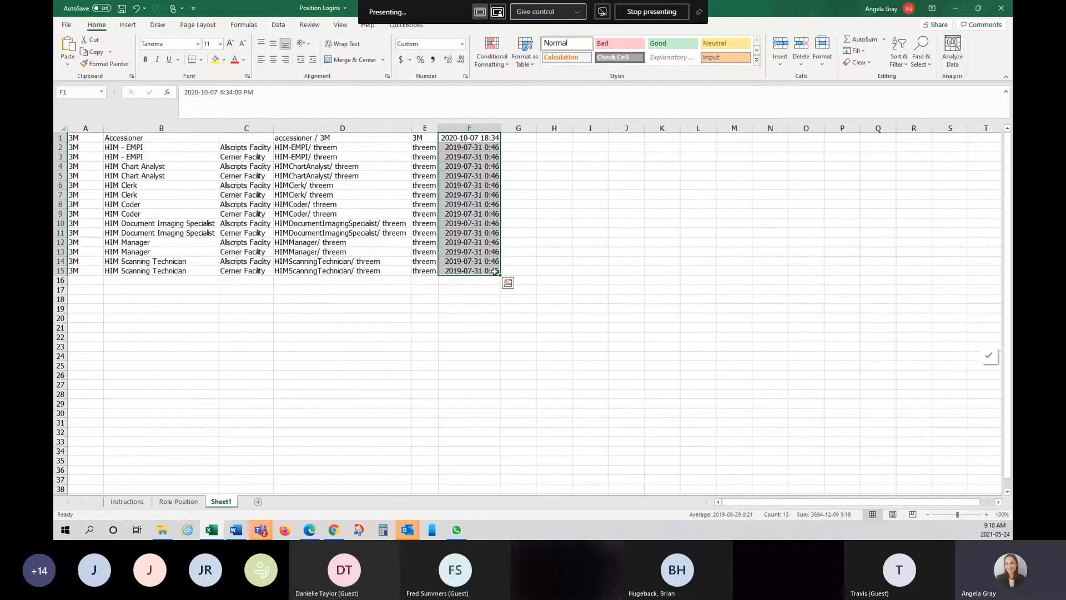
pyautogui.press('Delete')
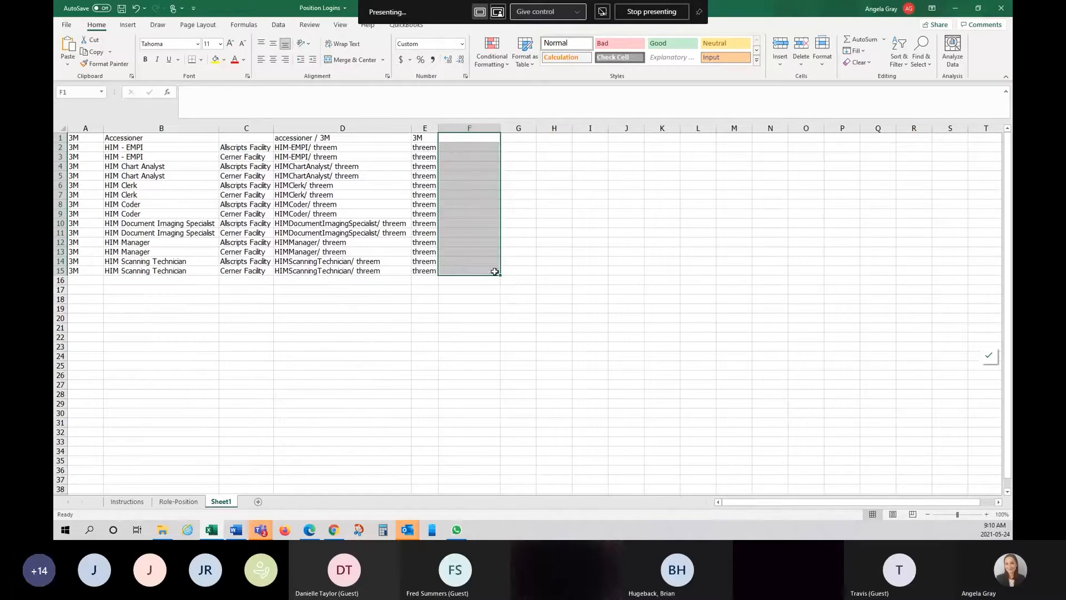
pyautogui.click(578, 309)
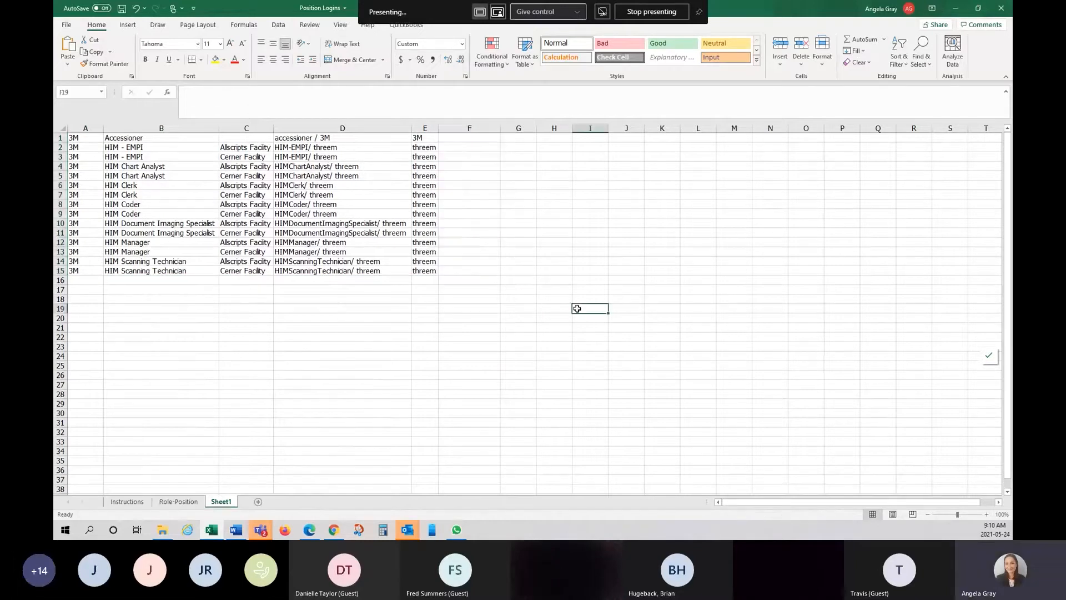
# - Replace the password in column E with one new value for all fifteen rows
pyautogui.click(424, 147)
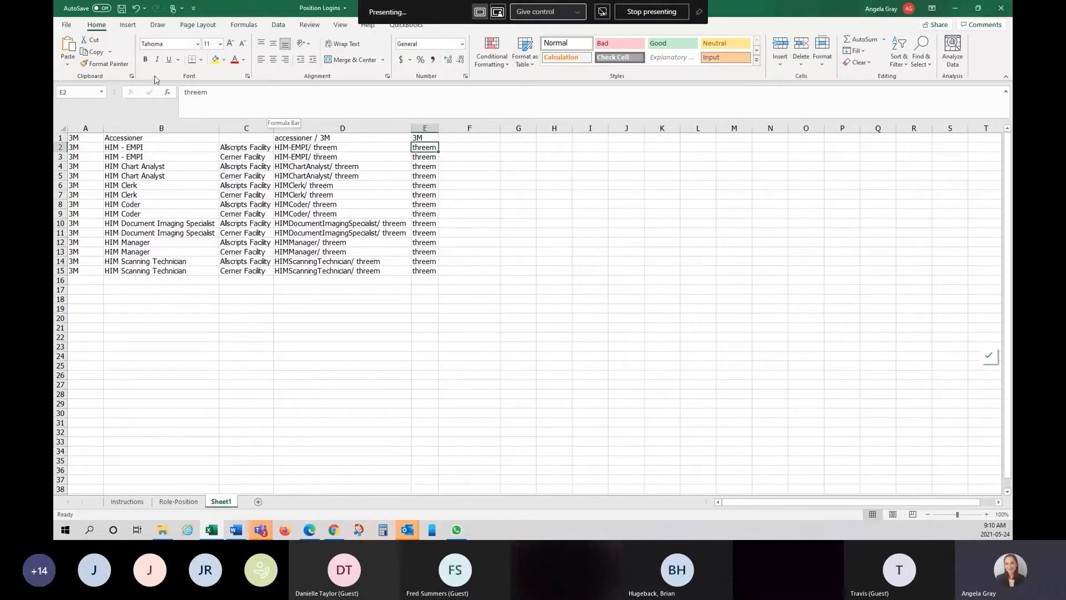
pyautogui.click(222, 95)
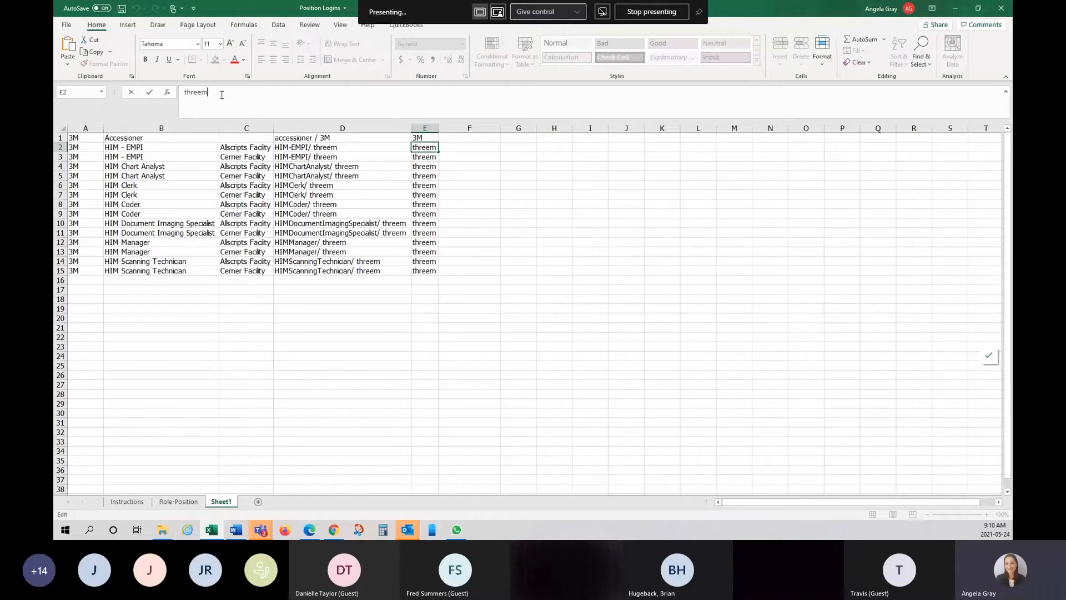
pyautogui.press('BackSpace')
pyautogui.press('BackSpace')
pyautogui.press('BackSpace')
pyautogui.press('BackSpace')
pyautogui.press('BackSpace')
pyautogui.press('BackSpace')
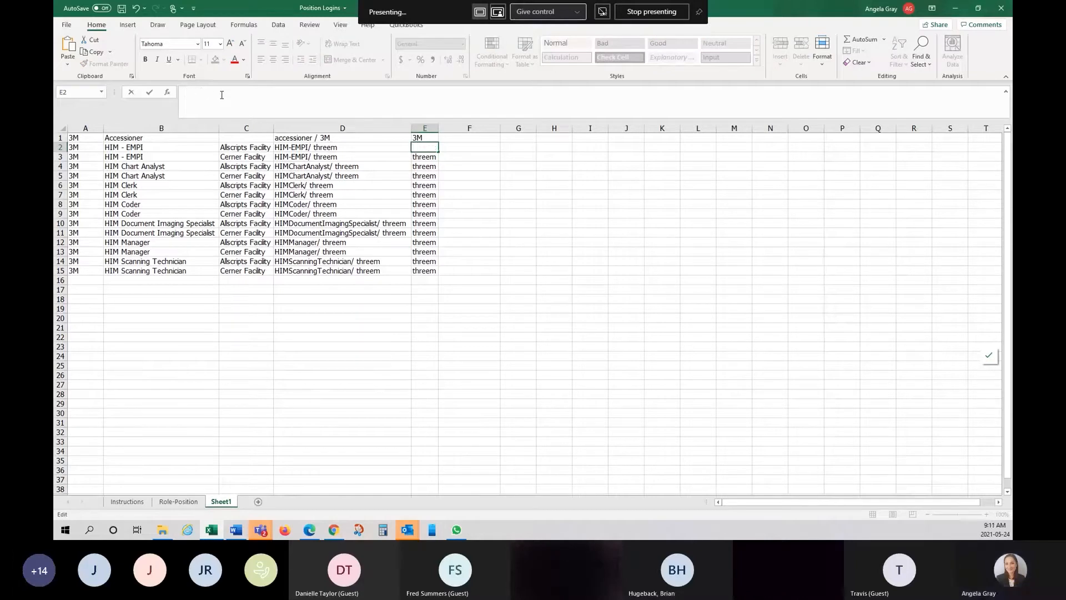
pyautogui.write('3M')
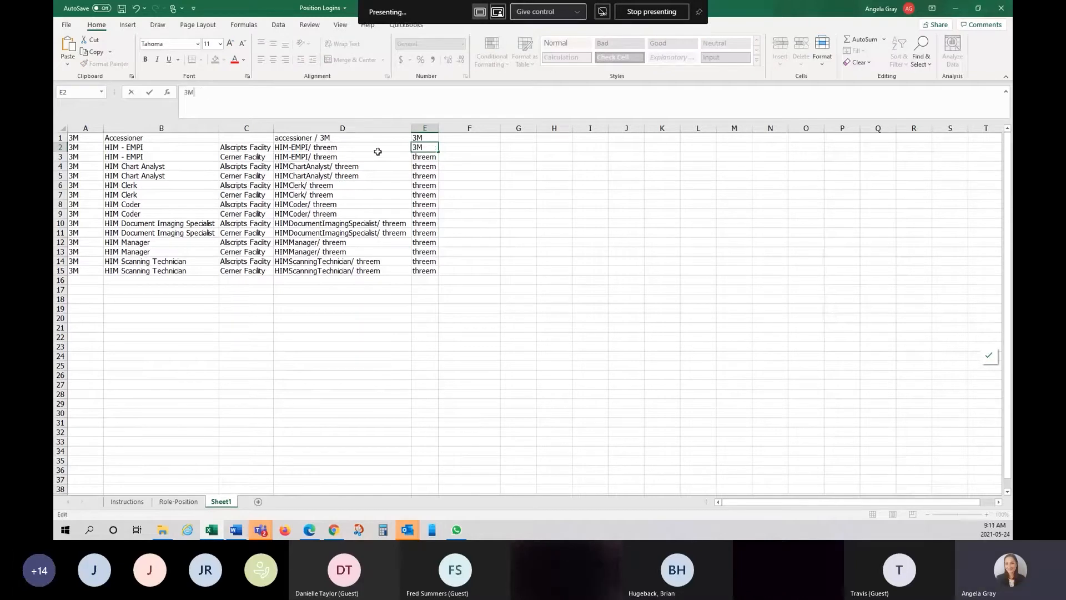
pyautogui.click(609, 261)
pyautogui.click(431, 145)
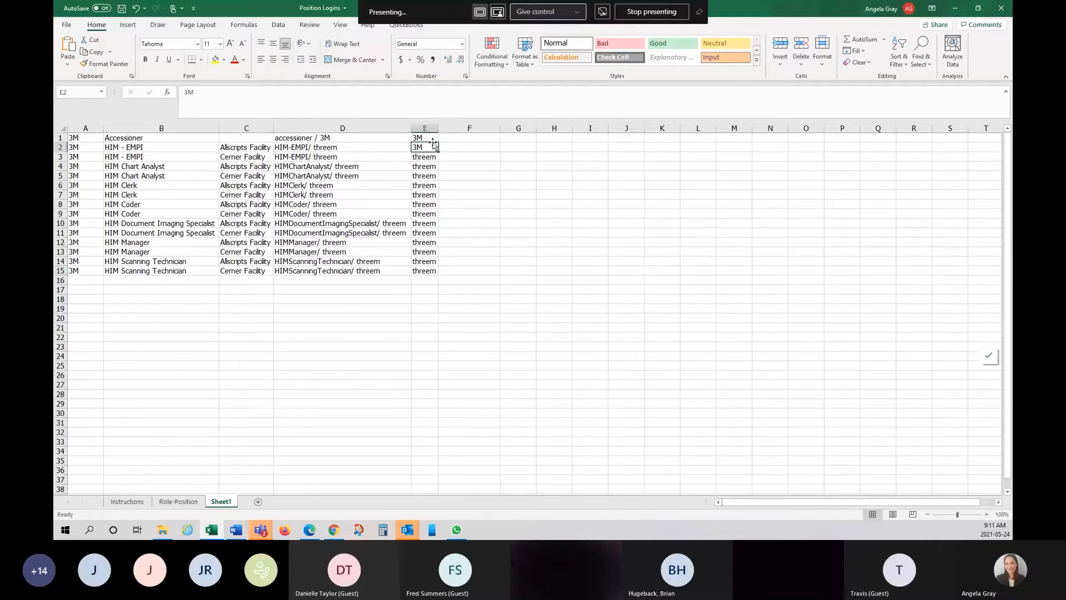
pyautogui.click(432, 138)
pyautogui.moveTo(440, 142); pyautogui.dragTo(440, 273)
pyautogui.click(552, 250)
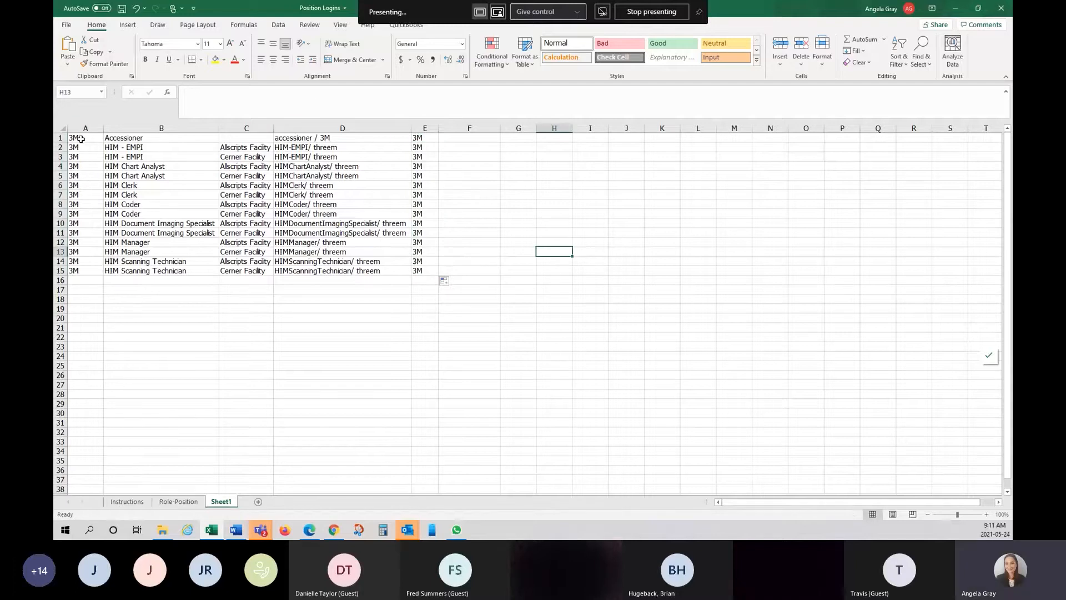
# - Copy the updated login rows A1:E15 for pasting into TransIT
pyautogui.moveTo(80, 138); pyautogui.dragTo(419, 265)
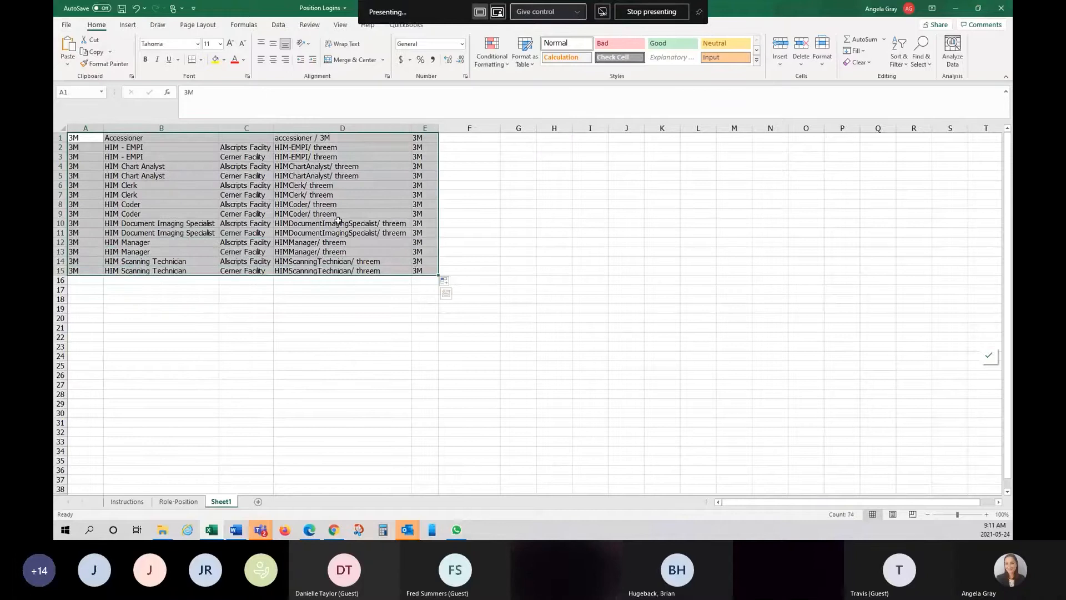
pyautogui.rightClick(315, 206)
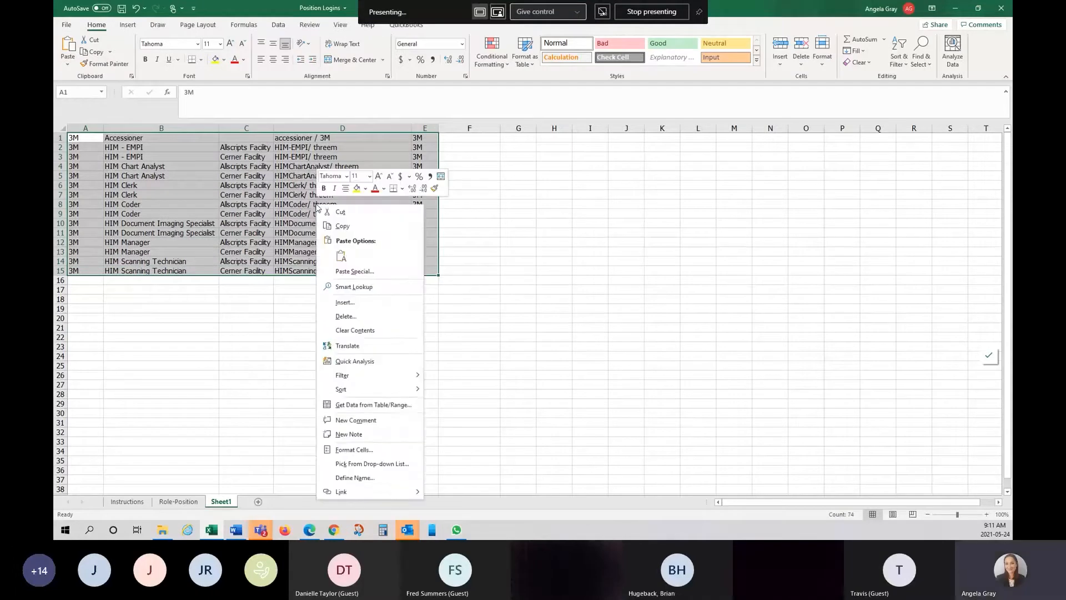
pyautogui.click(354, 227)
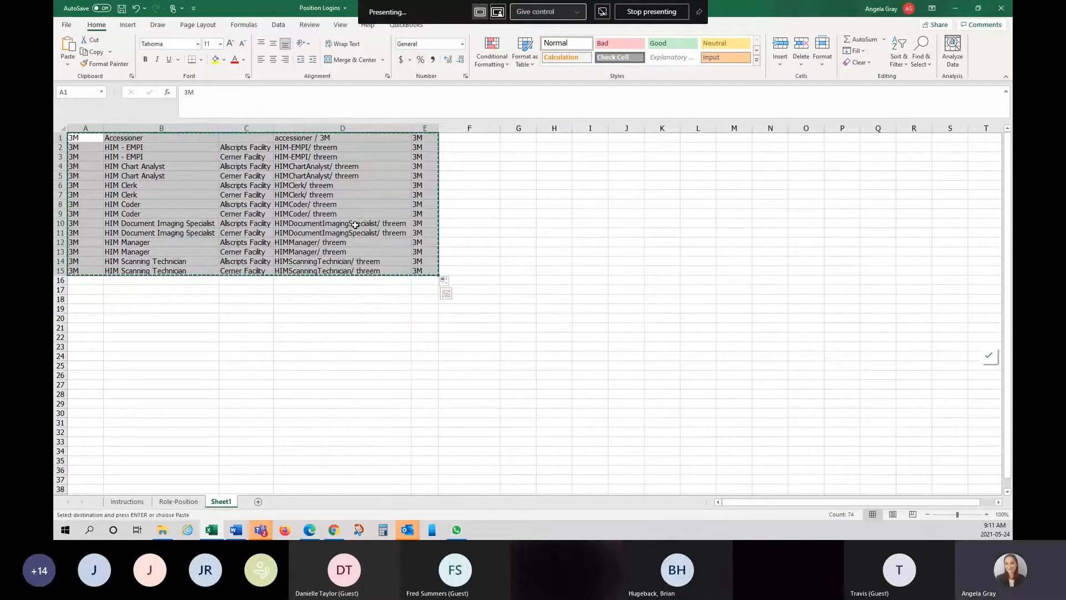
pyautogui.click(334, 530)
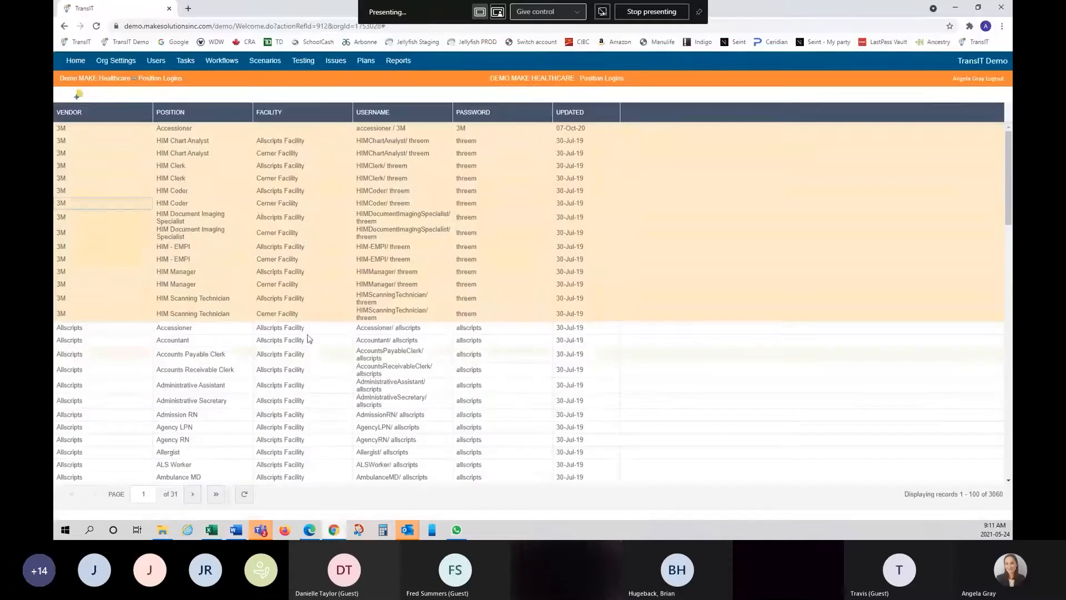
# - Paste the fifteen updated 3M logins into the Position Logins grid from the clipboard
pyautogui.rightClick(215, 115)
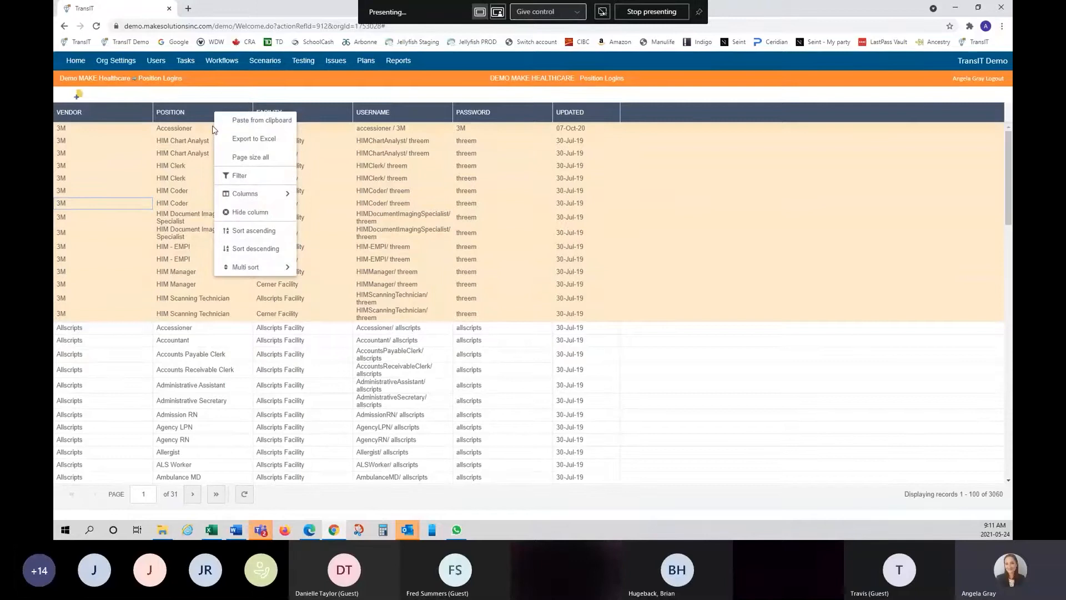
pyautogui.click(242, 123)
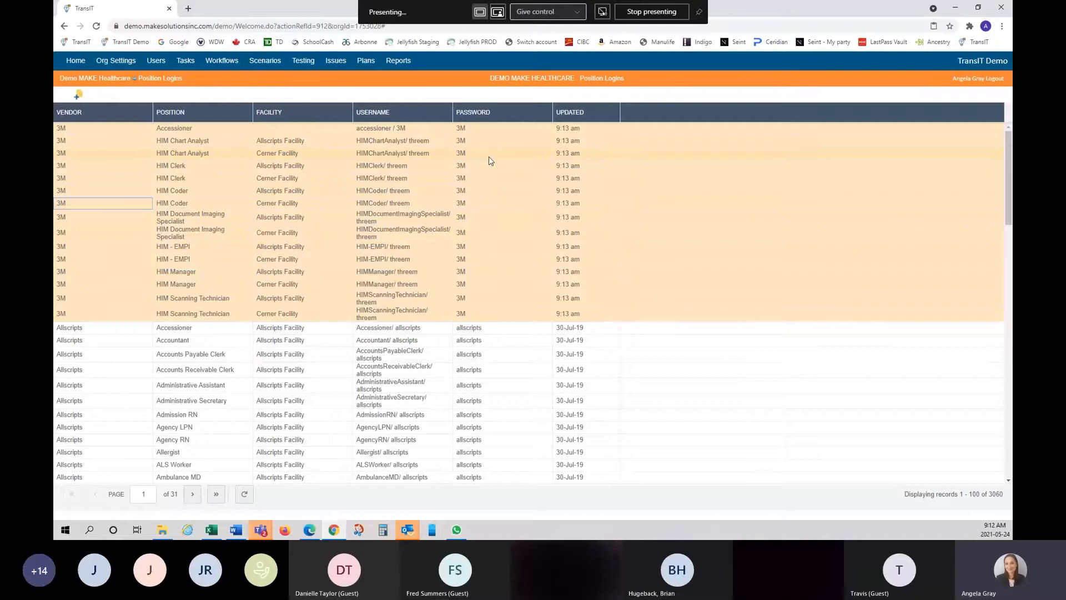
pyautogui.rightClick(106, 115)
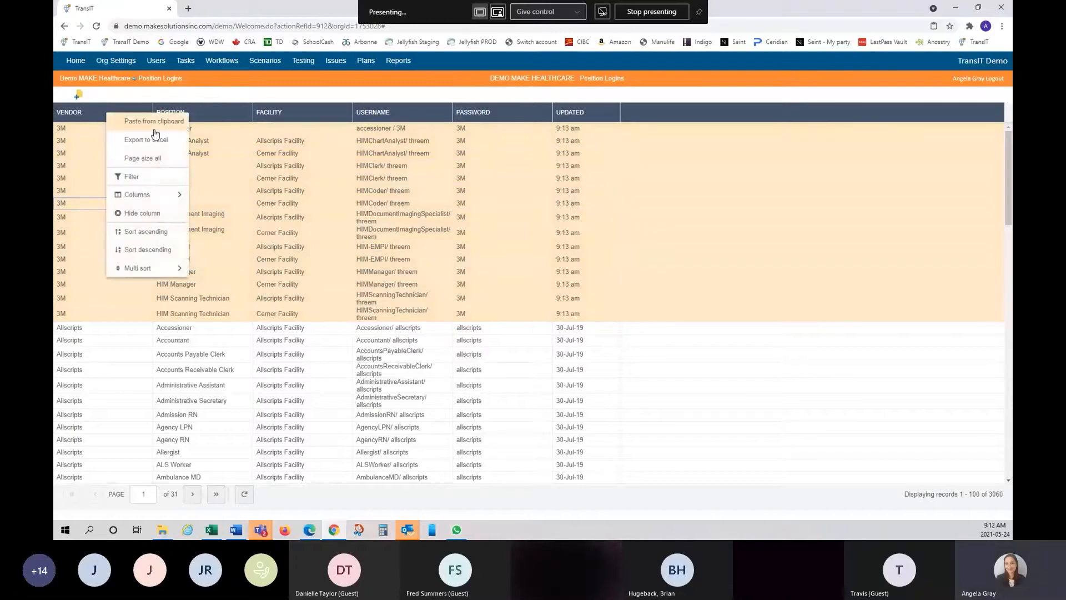
pyautogui.click(710, 258)
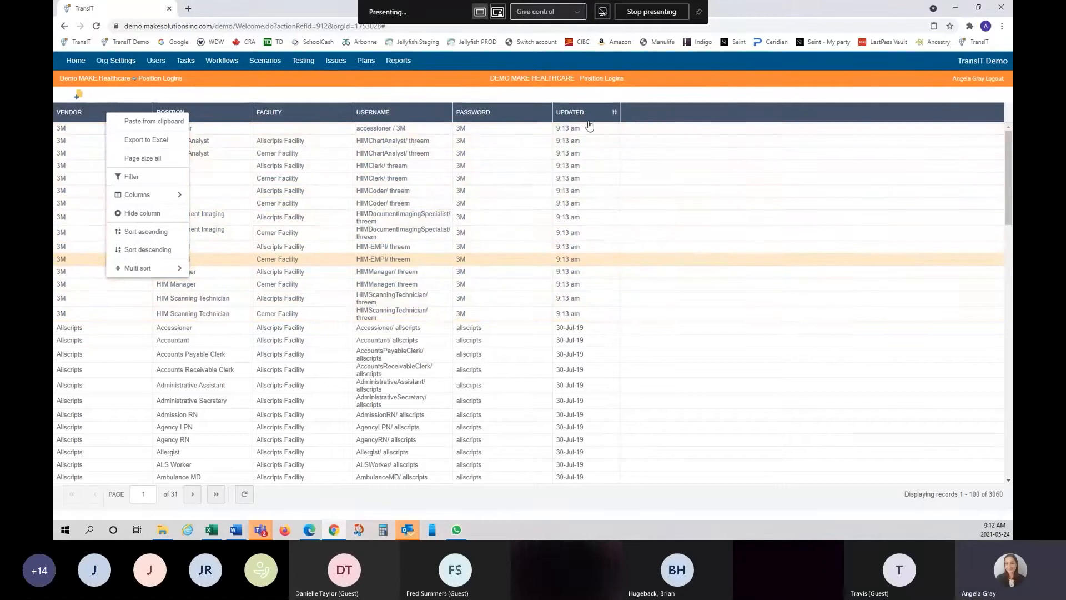
pyautogui.click(117, 61)
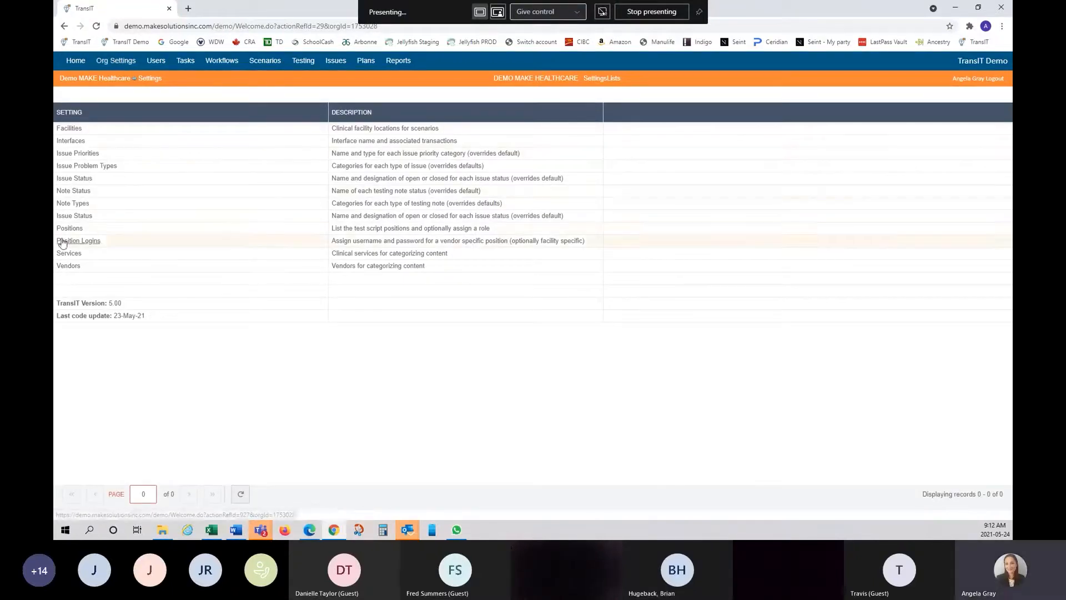
# - Open the Services settings list of 72 clinical services
pyautogui.click(74, 256)
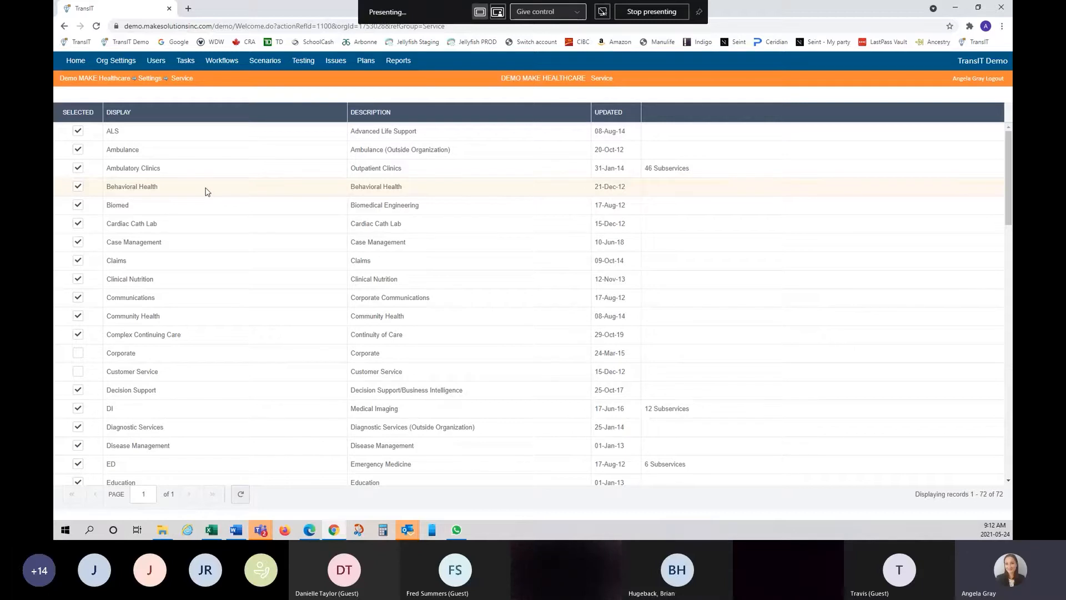
# - Open the 46 subservices of Ambulatory Clinics from the Service list
pyautogui.rightClick(180, 114)
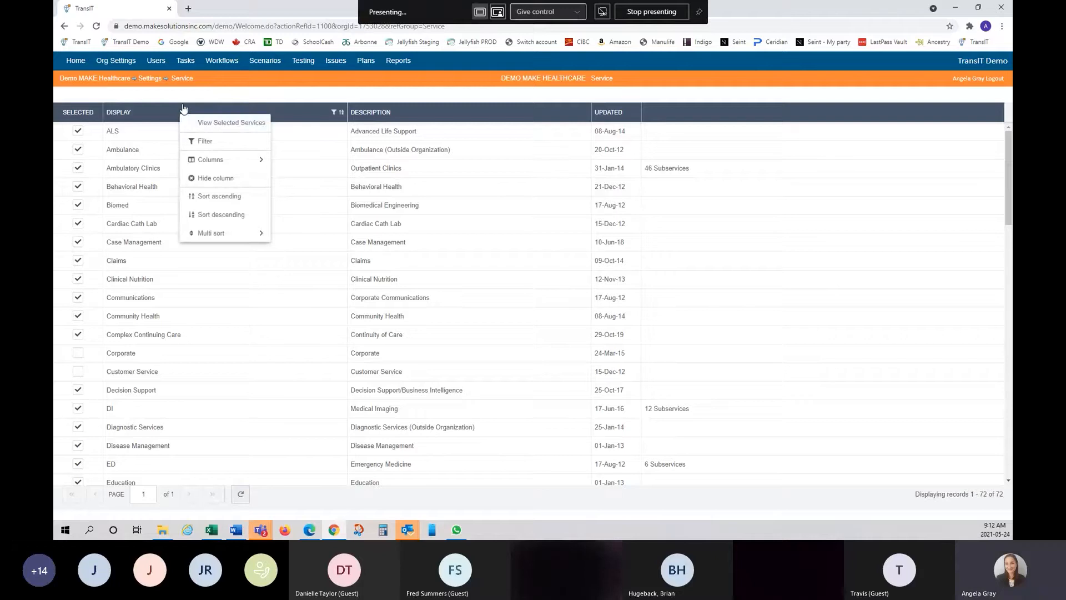
pyautogui.click(185, 98)
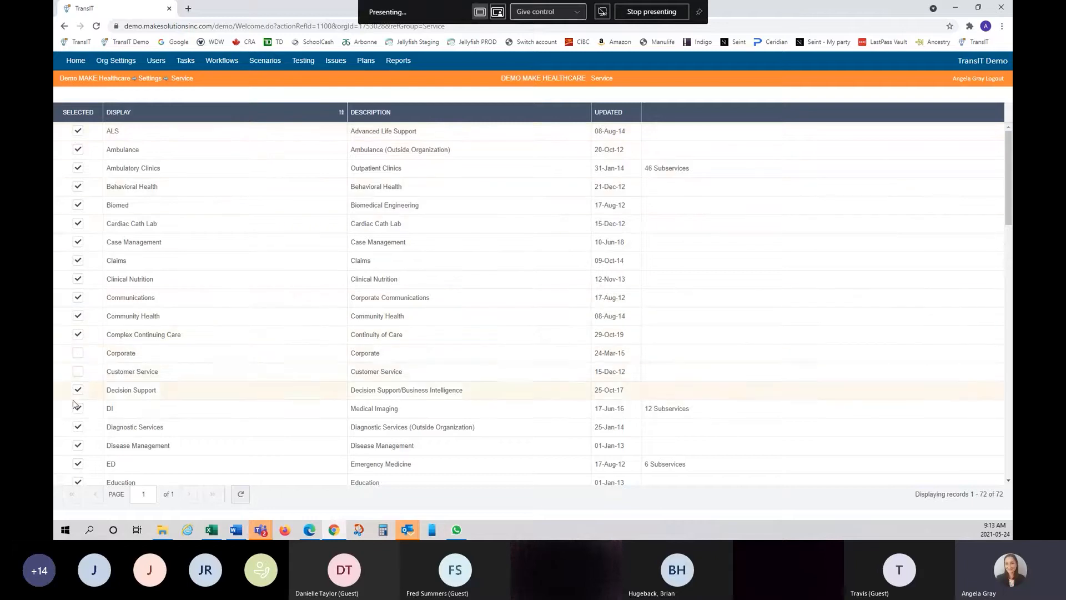
pyautogui.scroll(-4, 89, 427)
pyautogui.scroll(4, 92, 388)
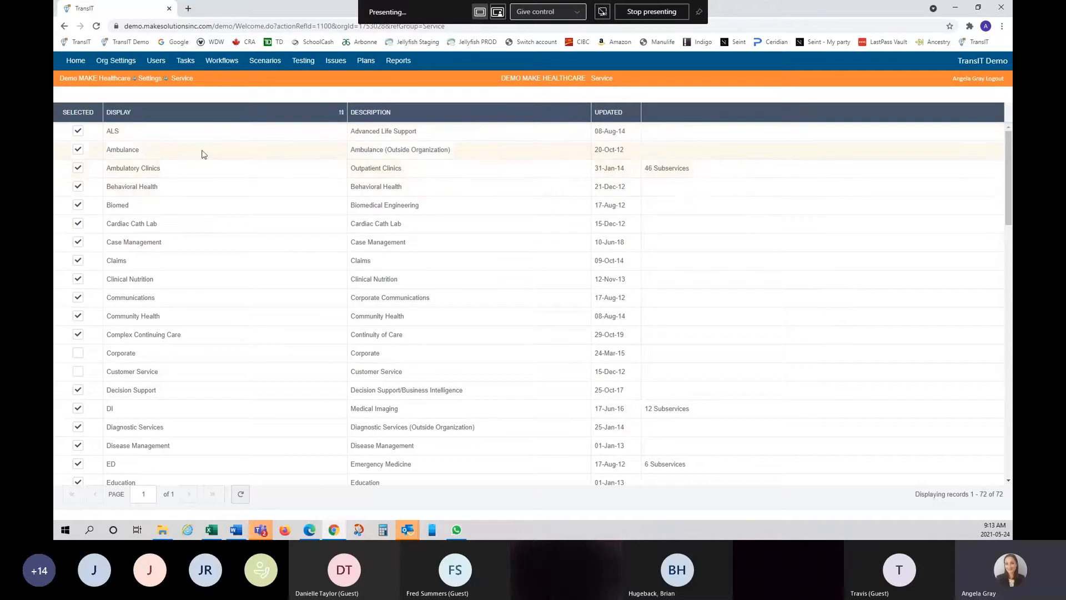
pyautogui.click(135, 170)
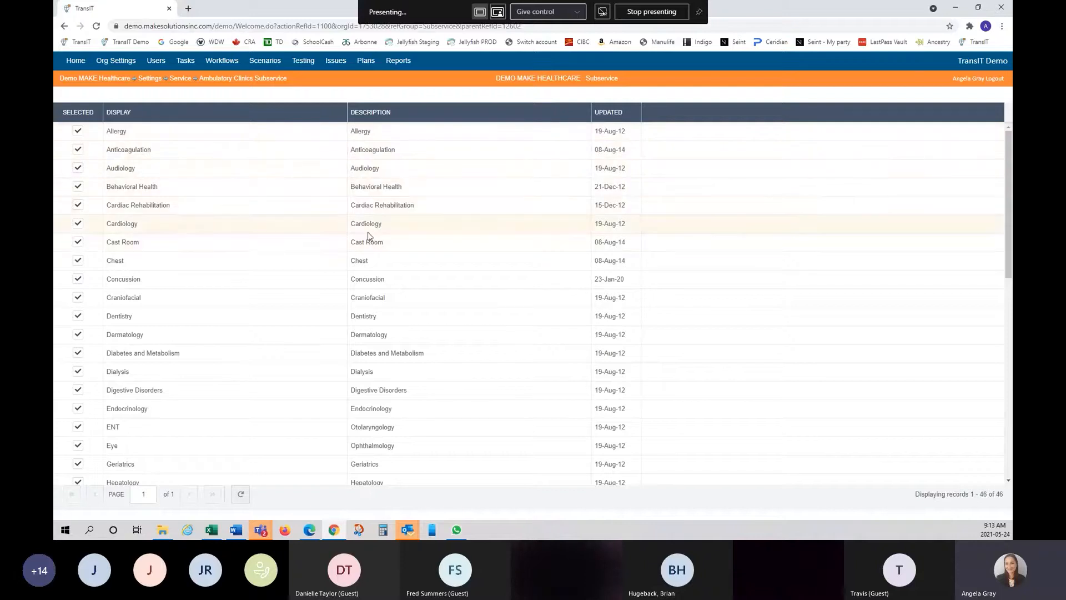
# - Review the 46 Ambulatory Clinics subservices, then return to the Service list
pyautogui.scroll(-4, 368, 235)
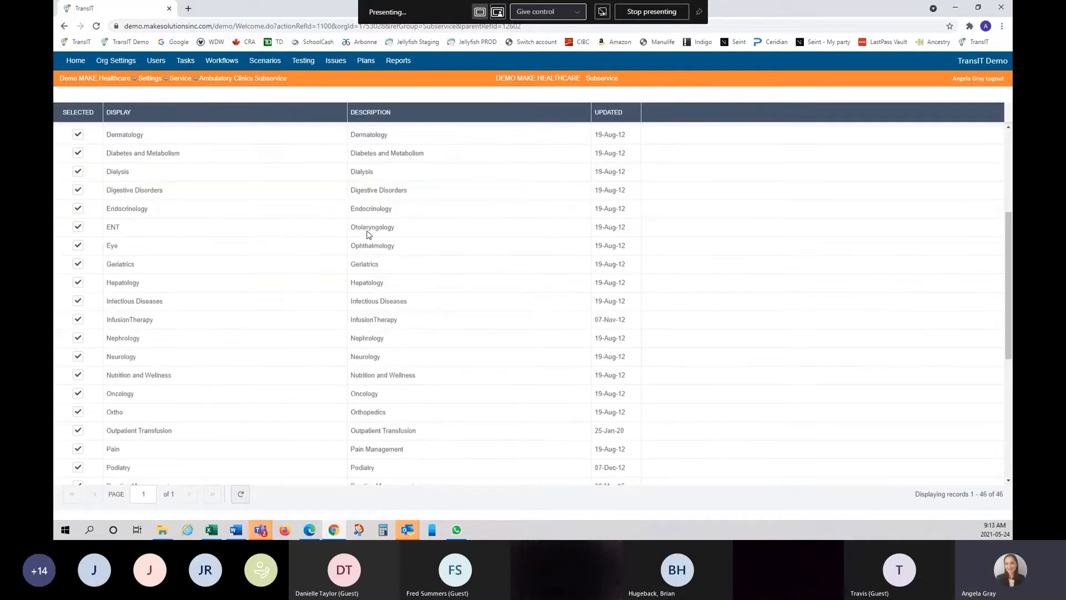
pyautogui.scroll(2, 367, 235)
pyautogui.scroll(3, 367, 235)
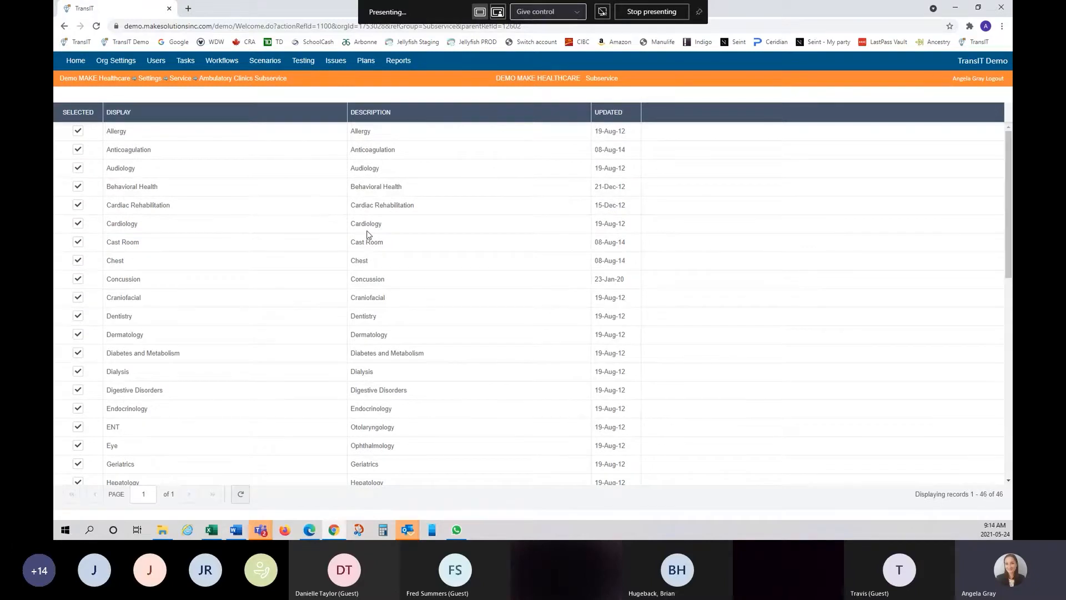
pyautogui.scroll(-3, 367, 235)
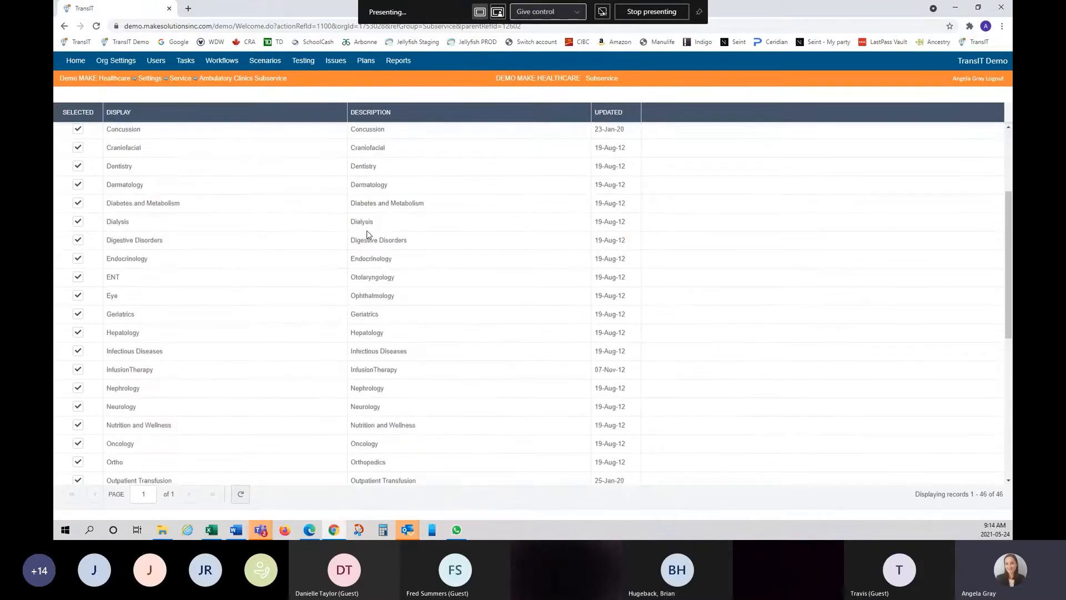
pyautogui.scroll(-6, 368, 235)
pyautogui.scroll(-1, 367, 234)
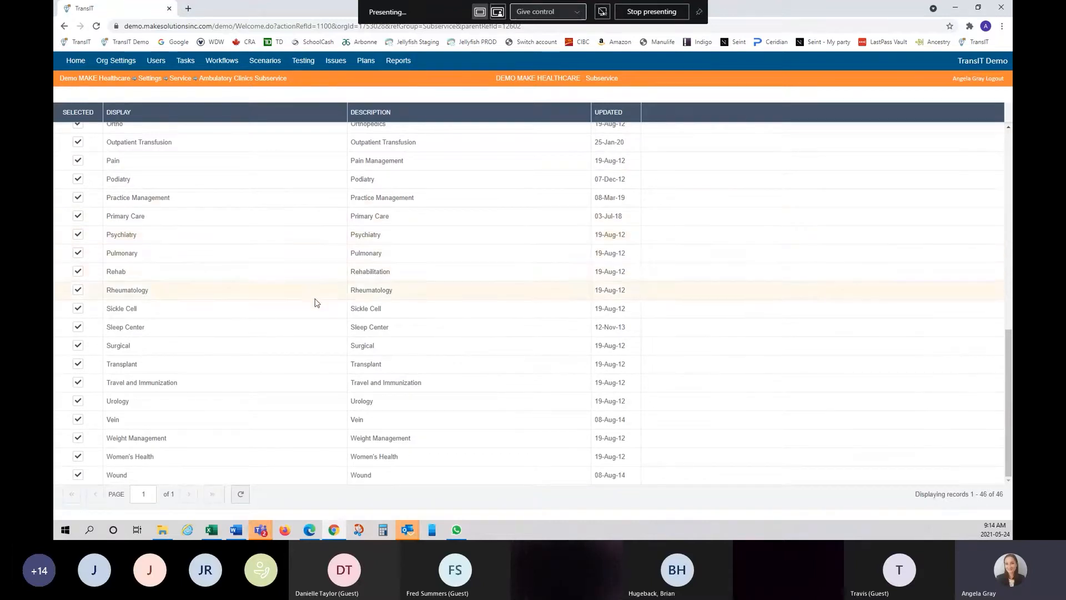
pyautogui.scroll(10, 314, 300)
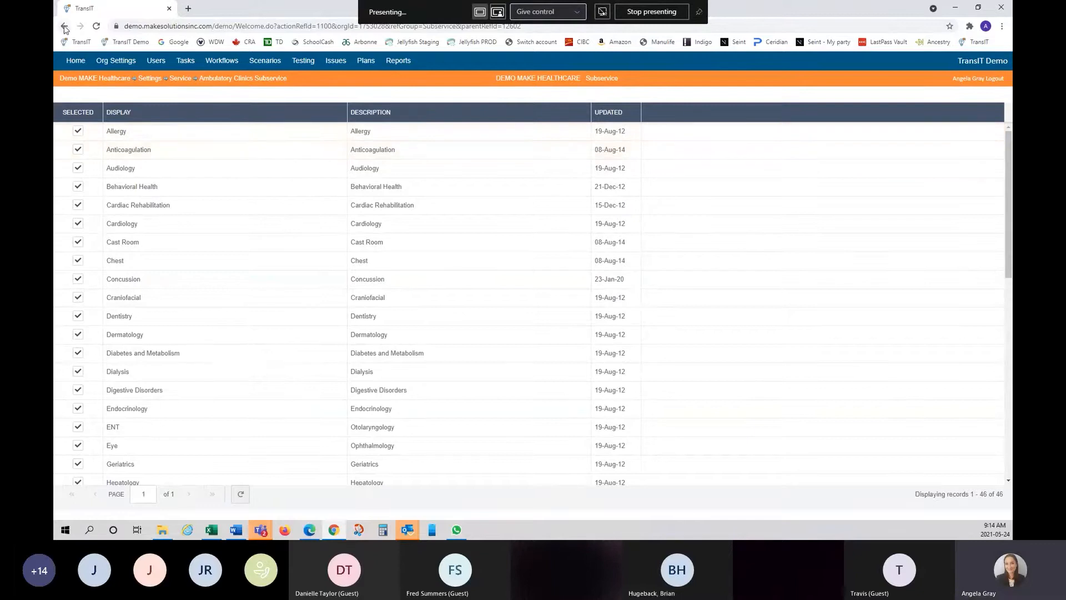
pyautogui.click(65, 26)
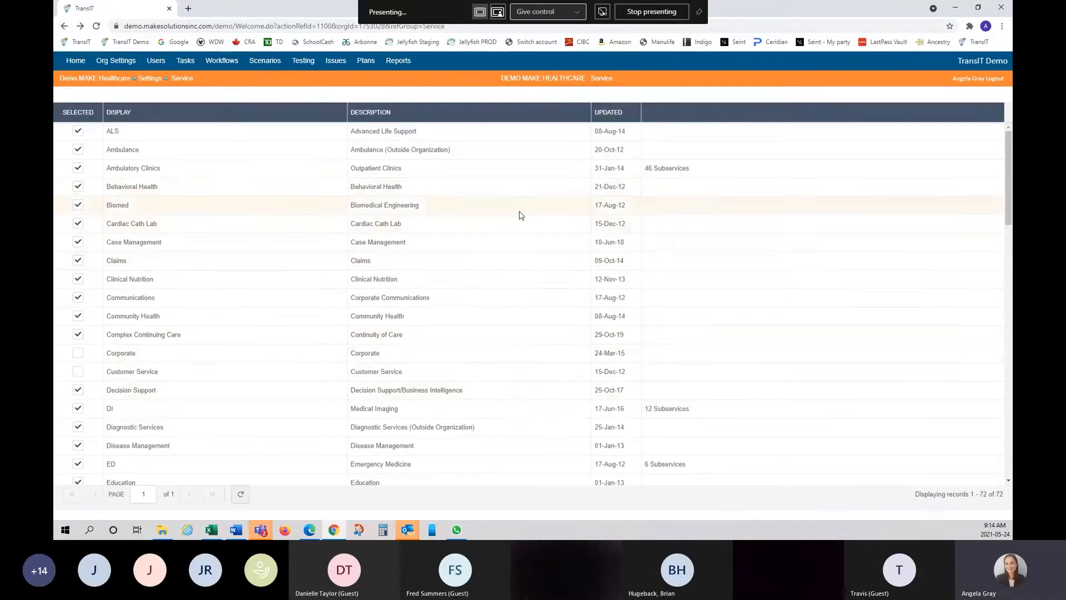
# - Go from the Service list back to Settings and open the Vendors list of 402 vendors
pyautogui.scroll(-3, 472, 379)
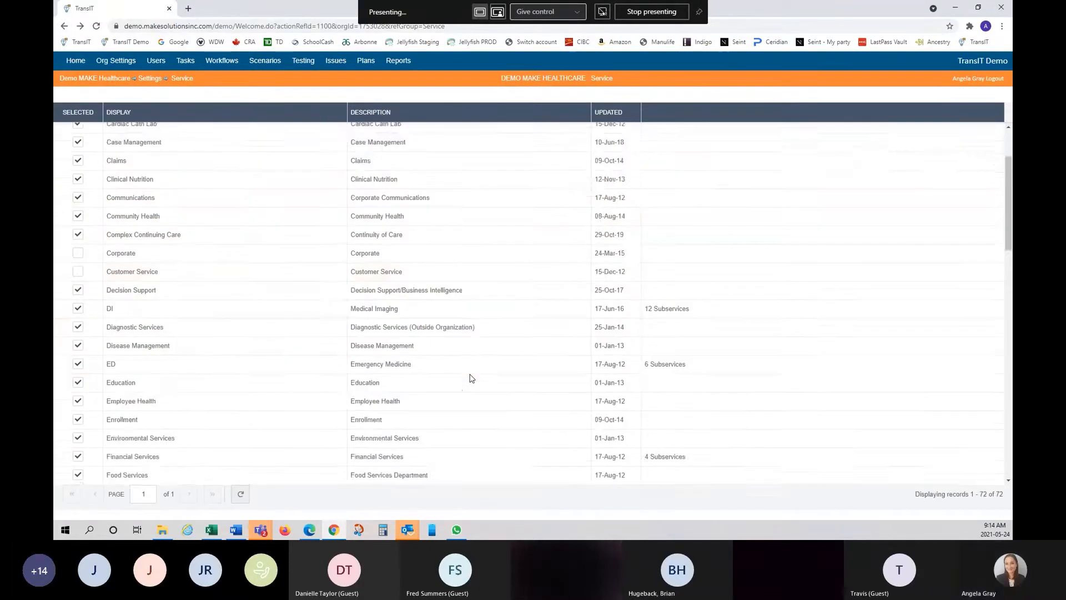
pyautogui.scroll(3, 472, 379)
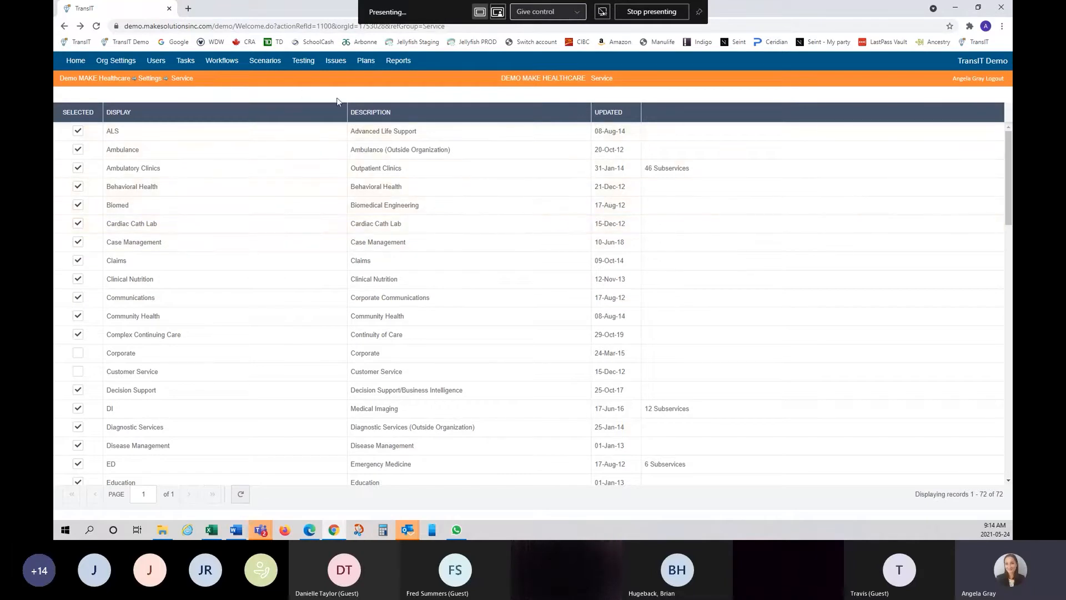
pyautogui.click(153, 79)
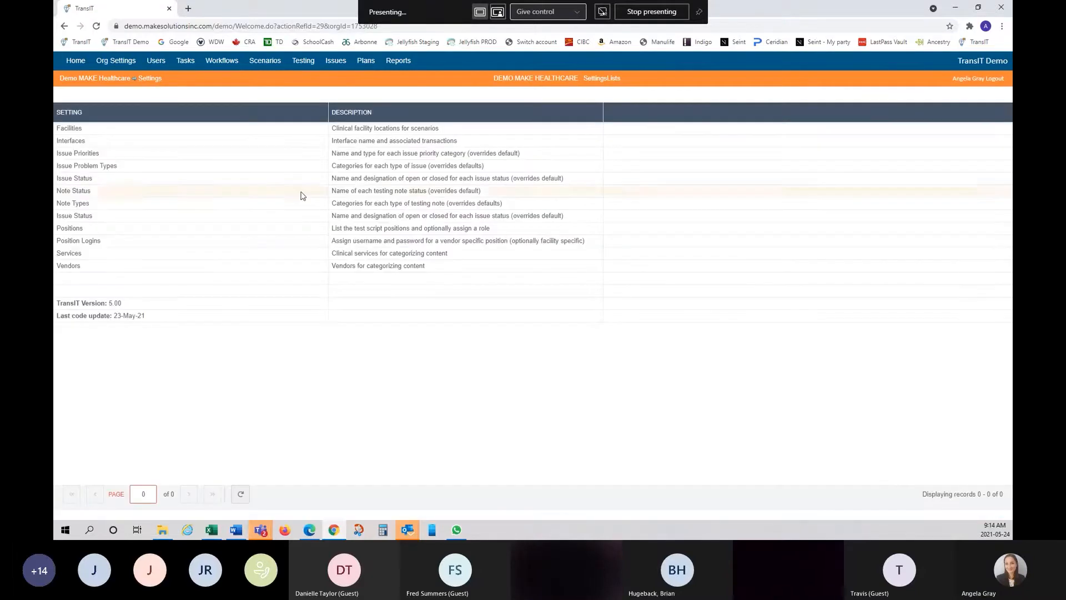
pyautogui.click(69, 268)
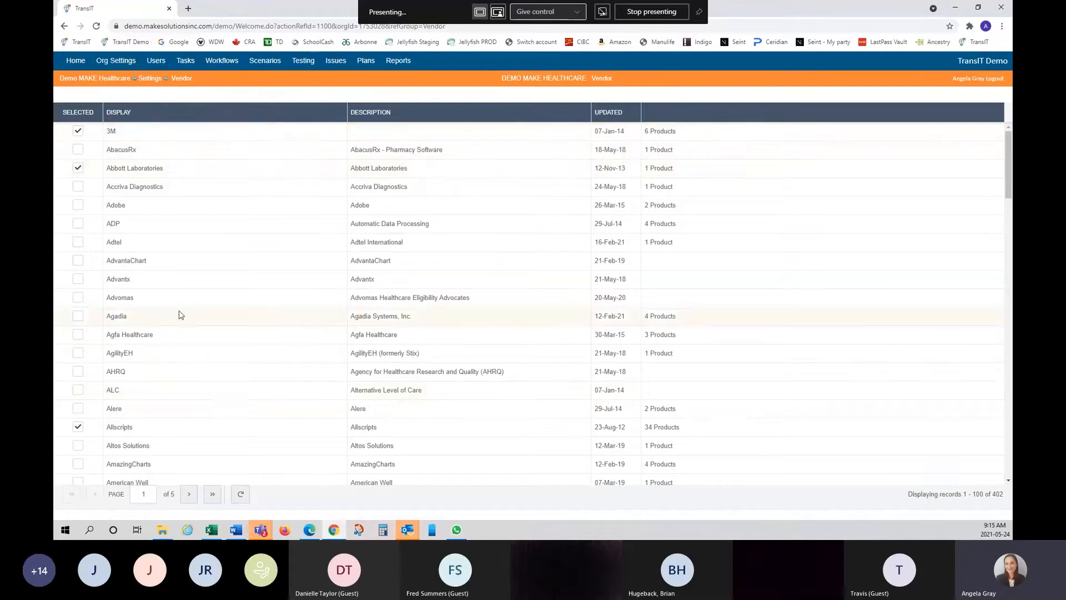
# - Look over the vendor list and open the 3M vendor's six products
pyautogui.scroll(-4, 161, 327)
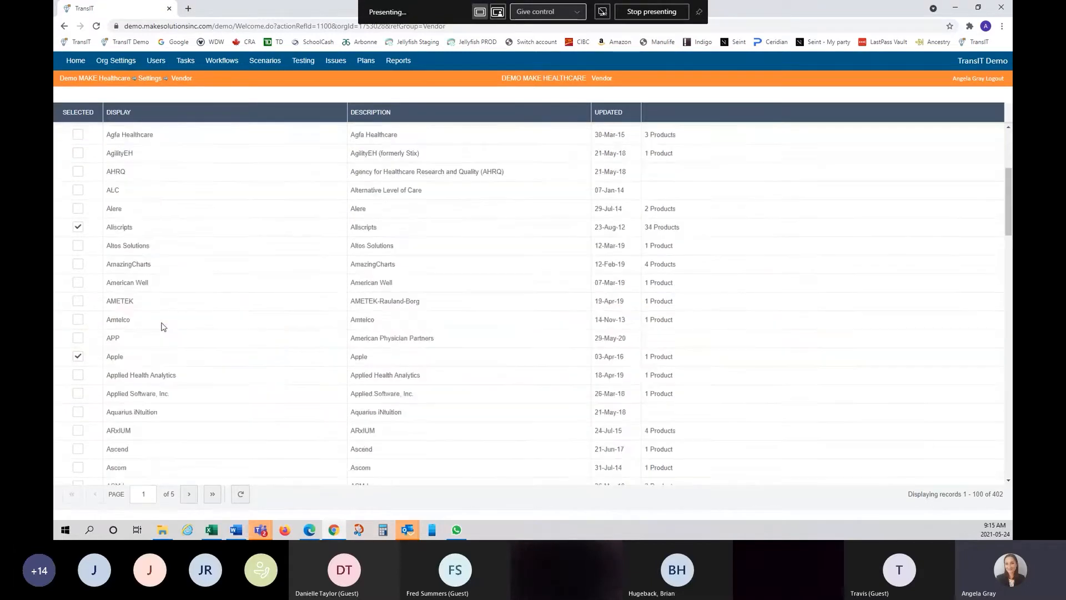
pyautogui.scroll(4, 162, 326)
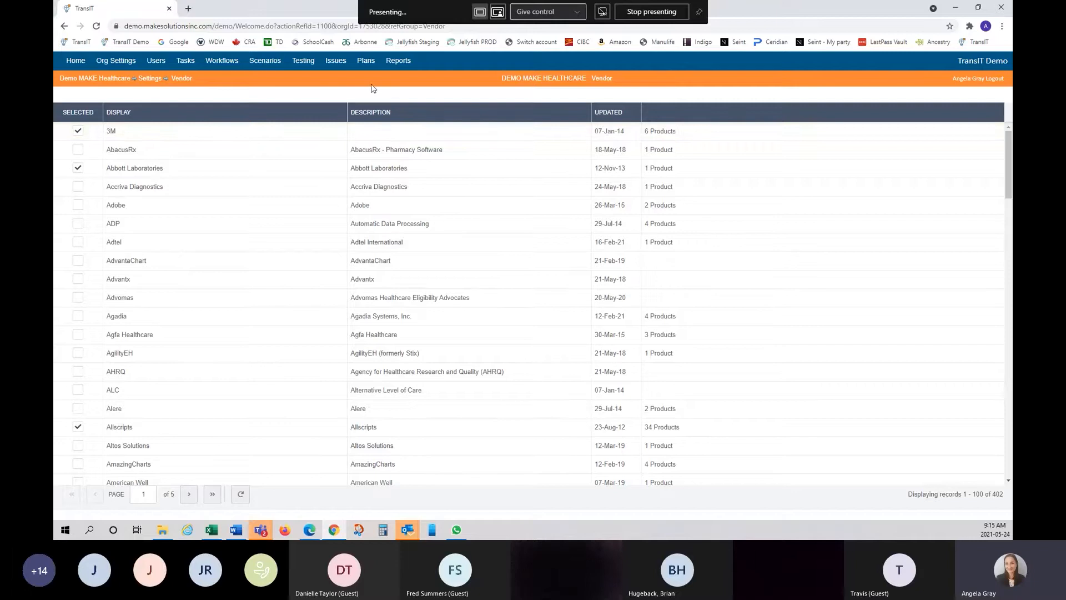
pyautogui.click(112, 132)
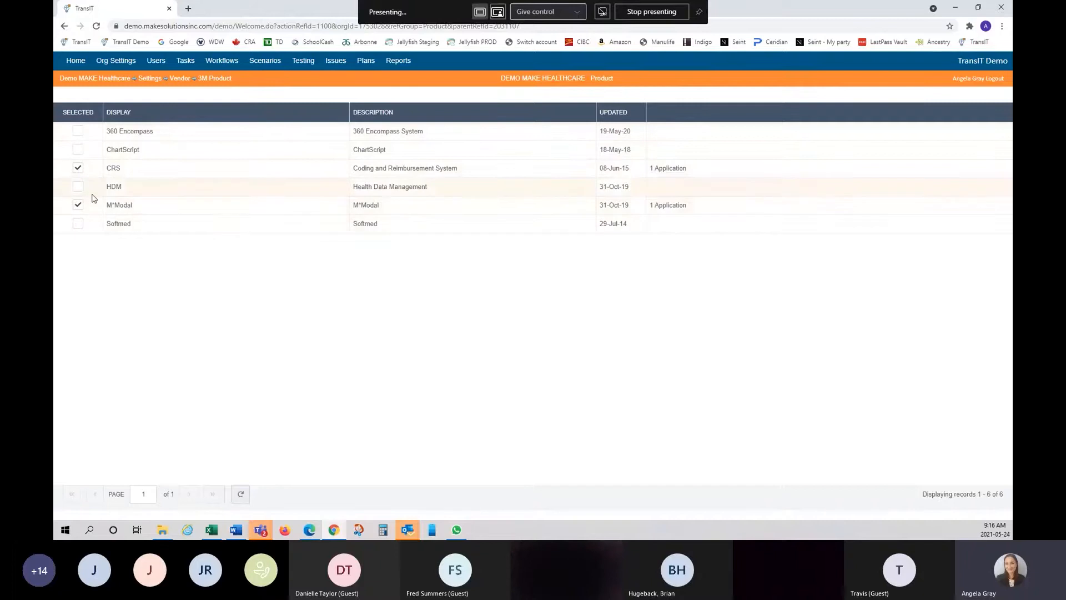
# - Select the 360 Encompass, ChartScript and HDM products, then view CRS's applications
pyautogui.click(77, 132)
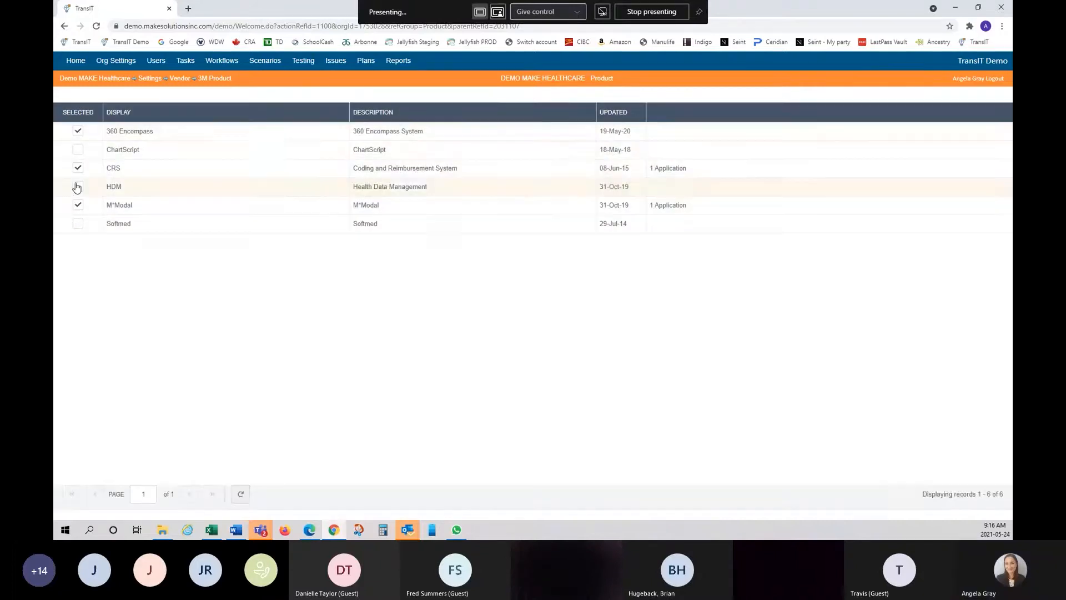
pyautogui.click(77, 149)
pyautogui.click(77, 187)
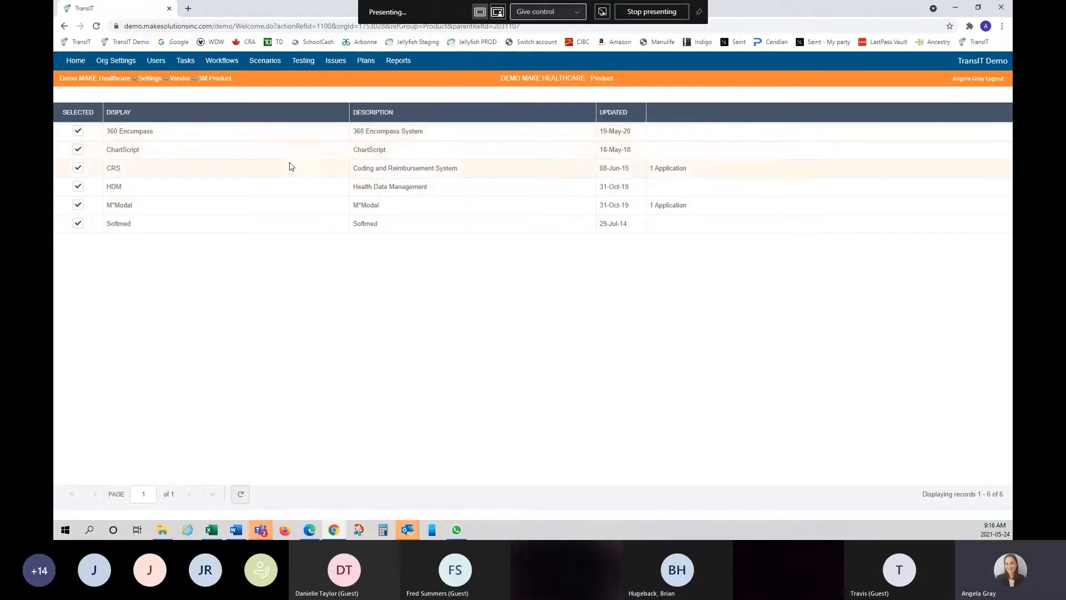
pyautogui.click(114, 169)
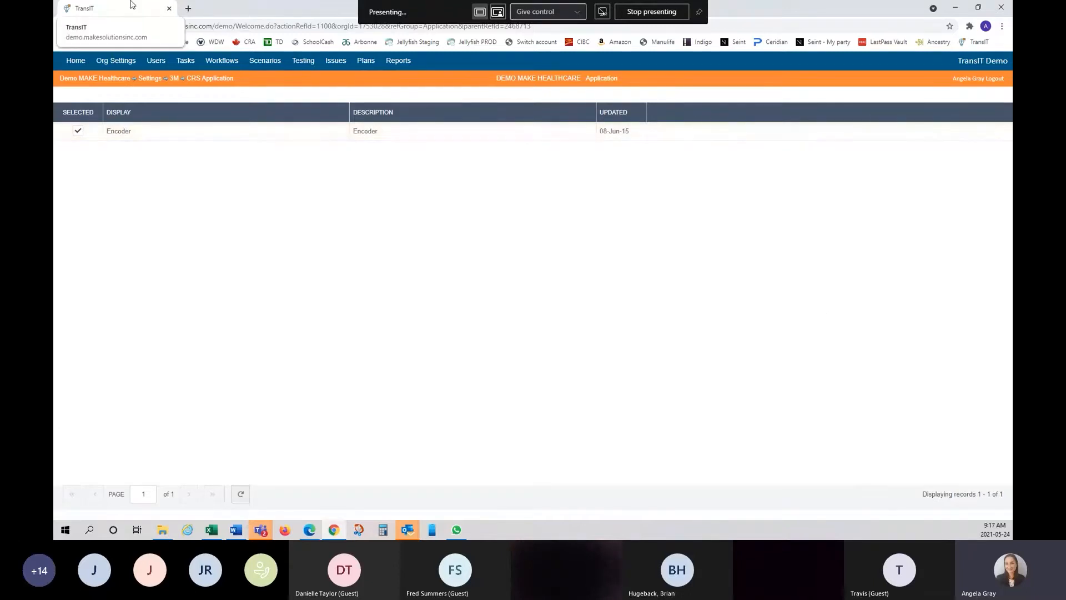
# - Return to the organisation Settings list
pyautogui.click(149, 79)
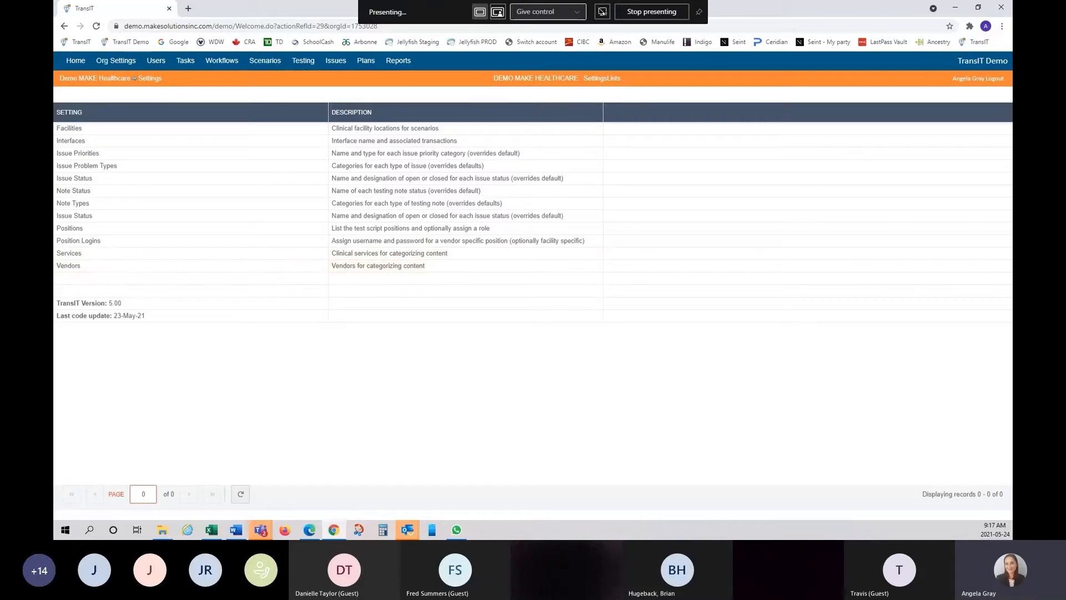
# - Open the Vendors list from the Settings page
pyautogui.click(61, 268)
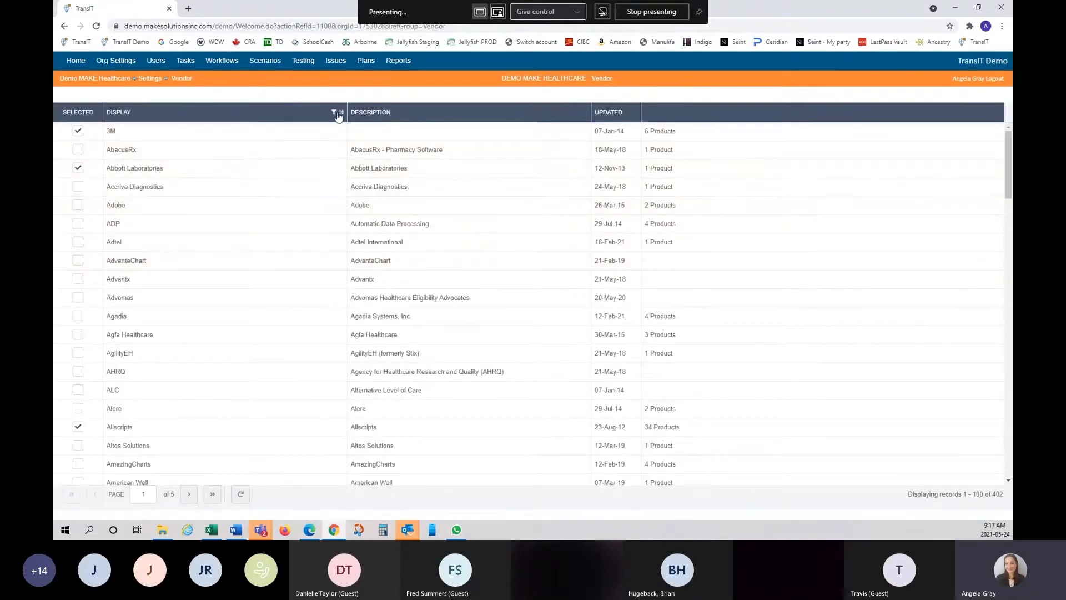
# - Filter vendors by the name 'cerne' and open Cerner's 48 products
pyautogui.click(335, 112)
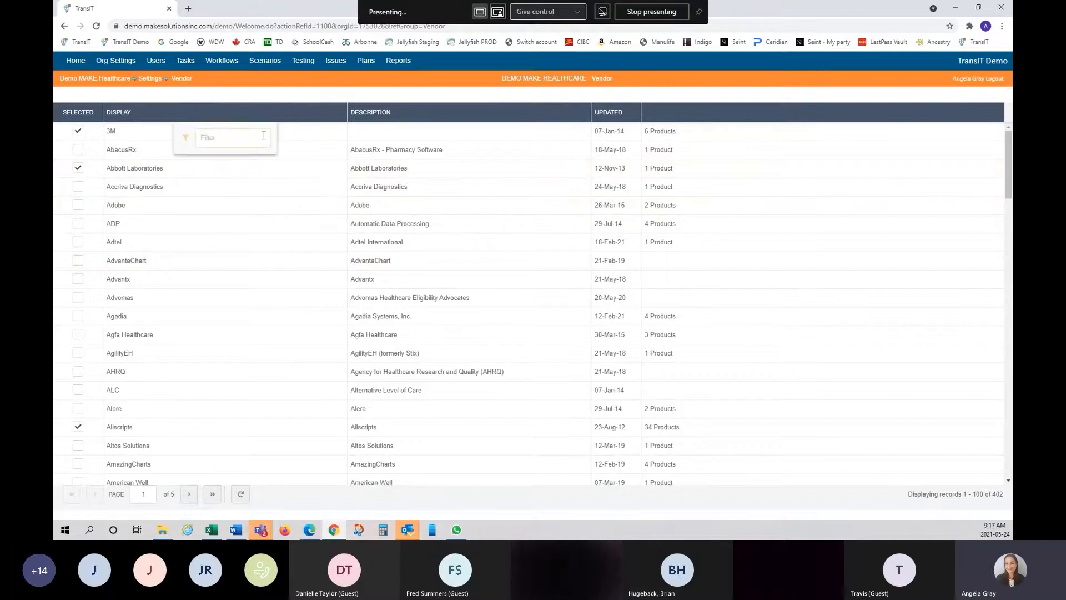
pyautogui.write('ce')
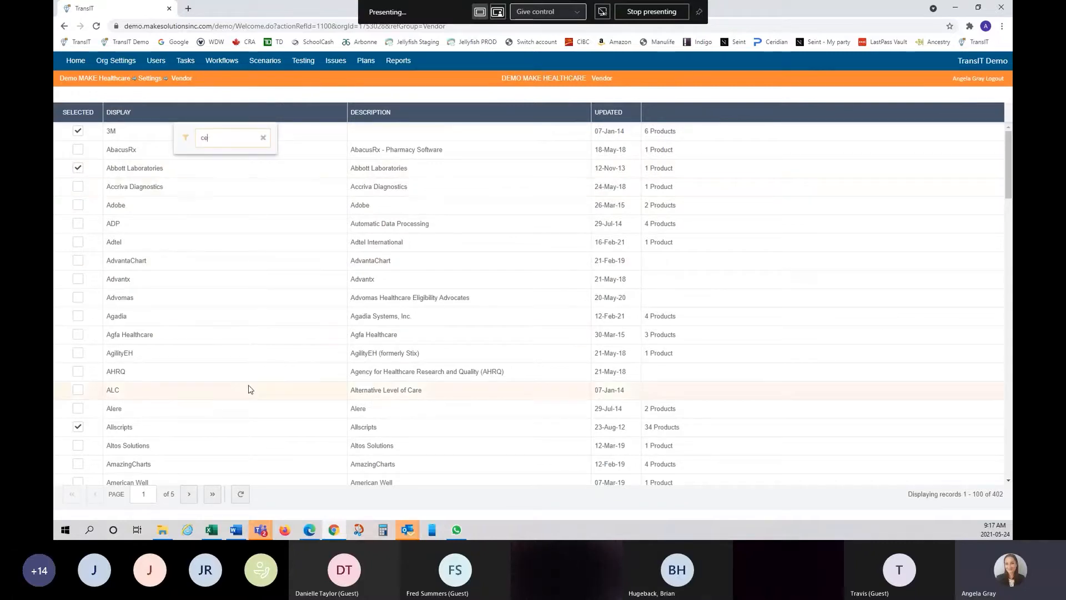
pyautogui.write('rner')
pyautogui.press('Return')
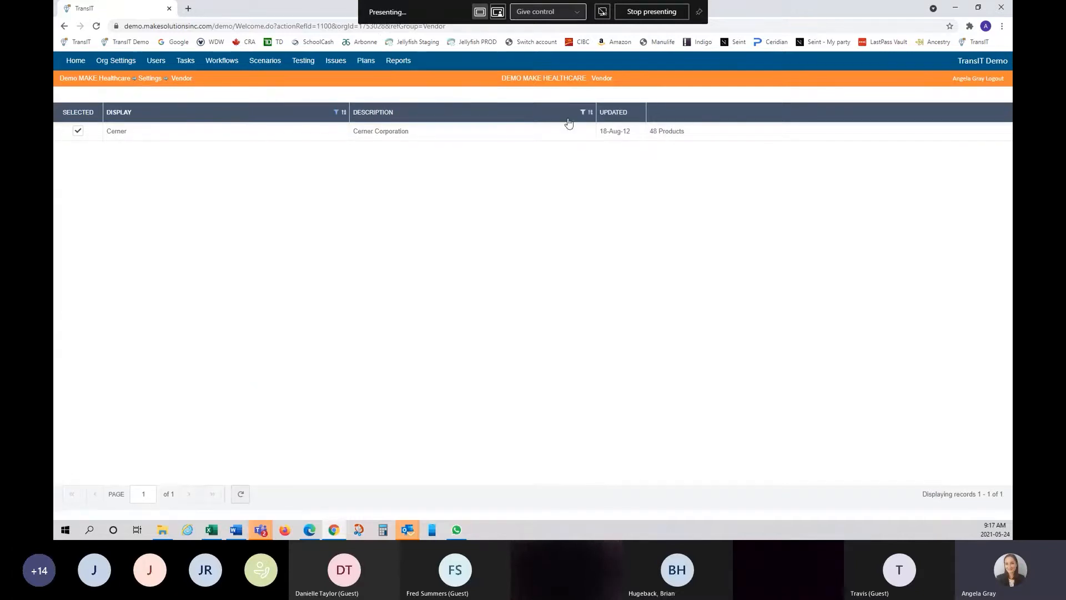
pyautogui.click(113, 133)
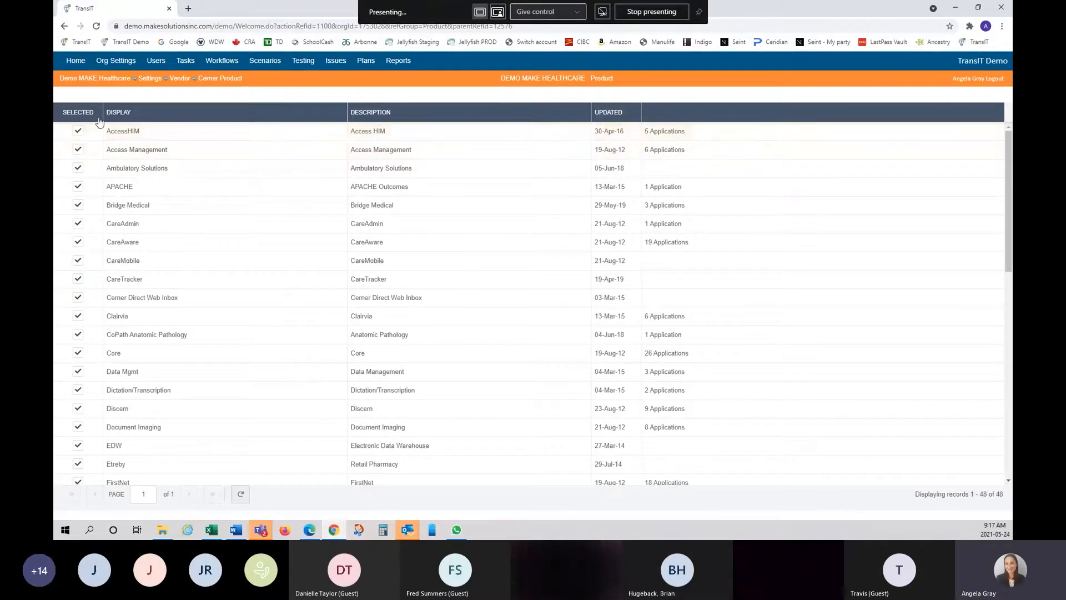
# - Check AccessHIM's five selected applications, then go back to Settings
pyautogui.click(123, 132)
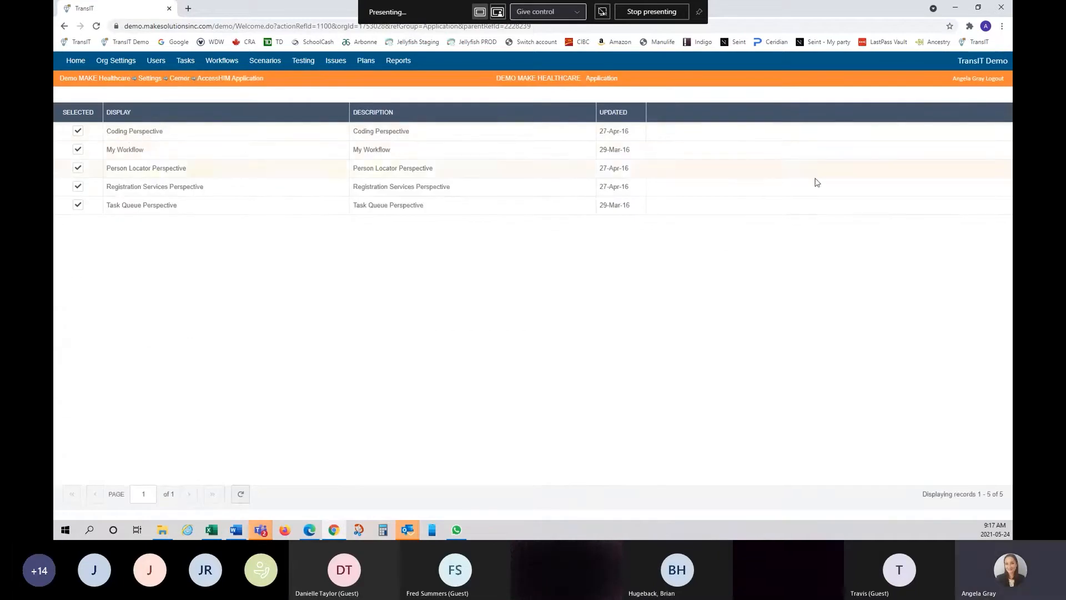
pyautogui.click(155, 81)
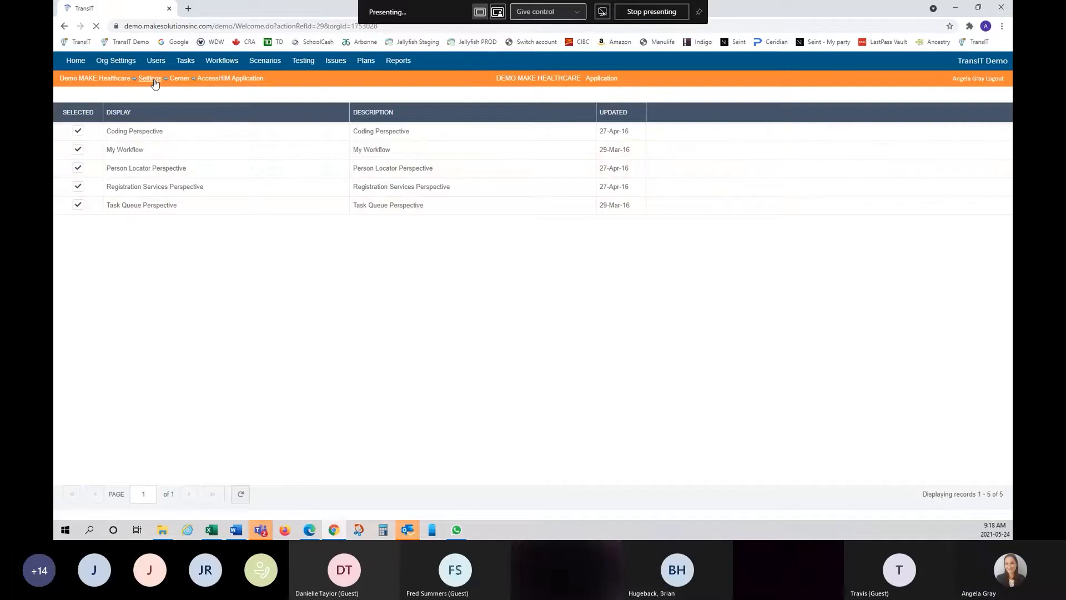
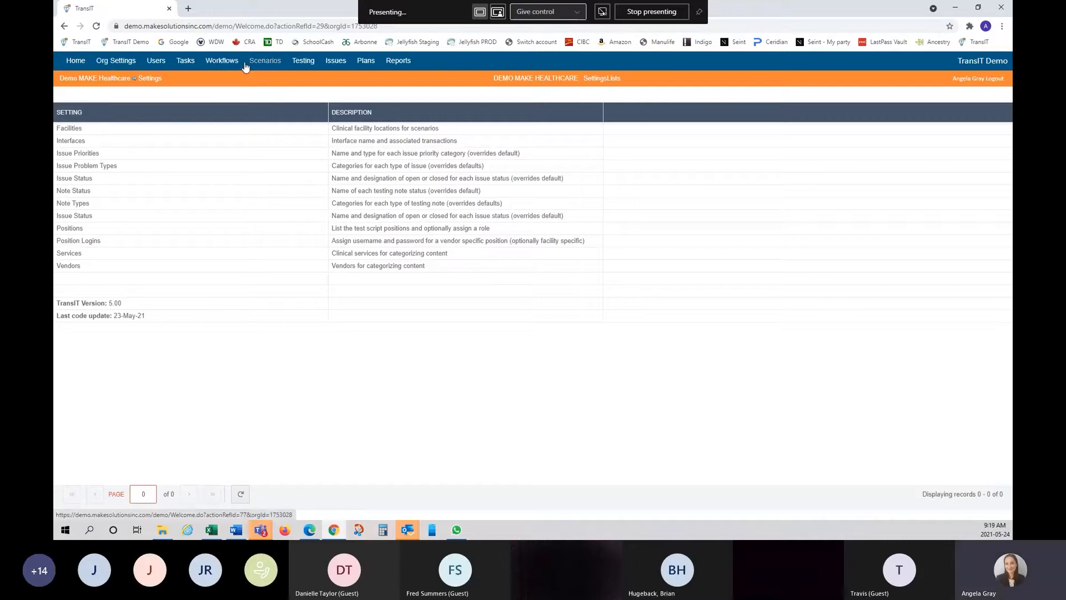
# - Open the Users list for Demo MAKE Healthcare, showing all 26 user records
pyautogui.click(159, 61)
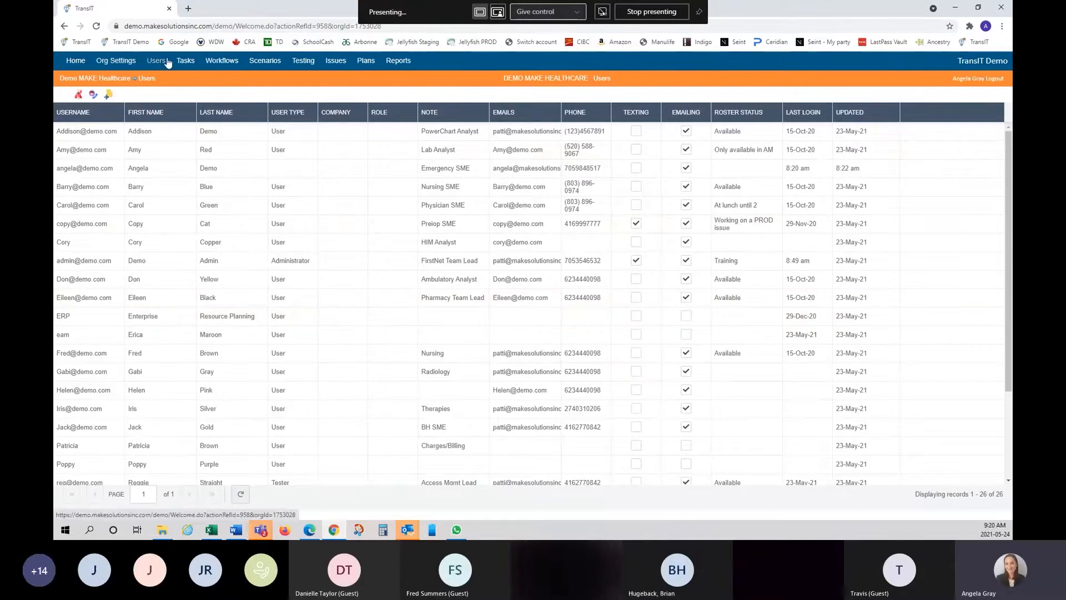
pyautogui.click(95, 95)
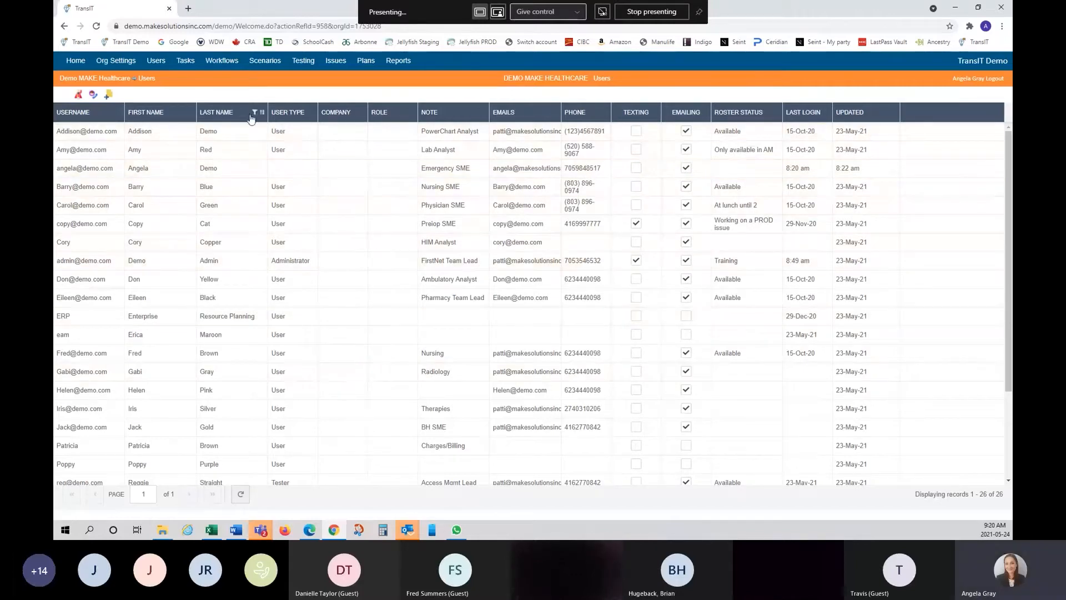
# - Open the Edit User form for the first user, the PowerChart Analyst
pyautogui.rightClick(307, 136)
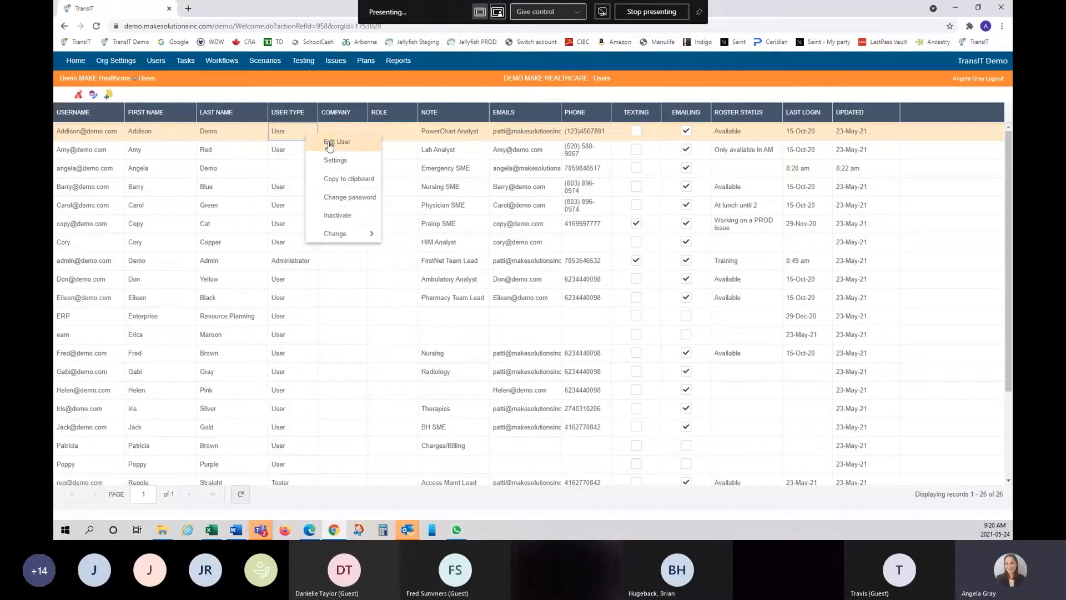
pyautogui.click(329, 143)
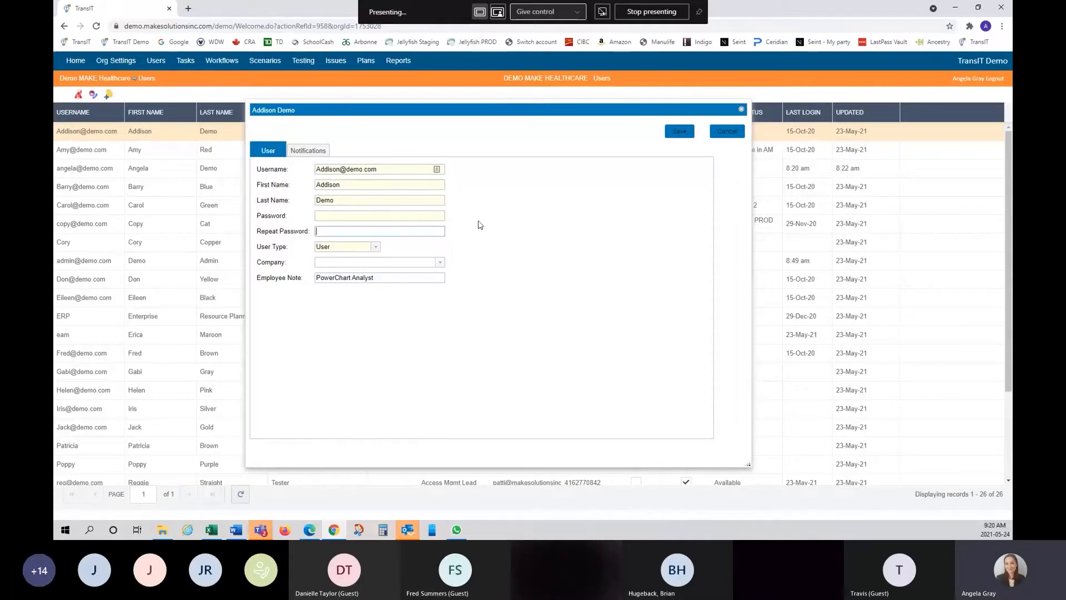
# - Keep the first user's type as User, enter MAKE Solutions as their company, and save
pyautogui.click(376, 249)
pyautogui.click(376, 249)
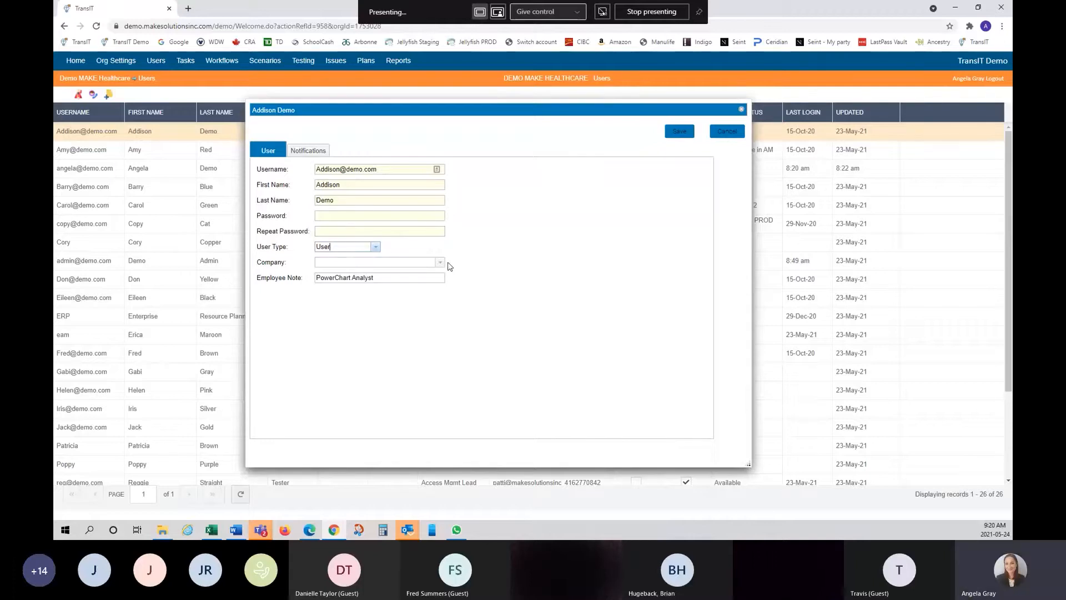
pyautogui.click(440, 263)
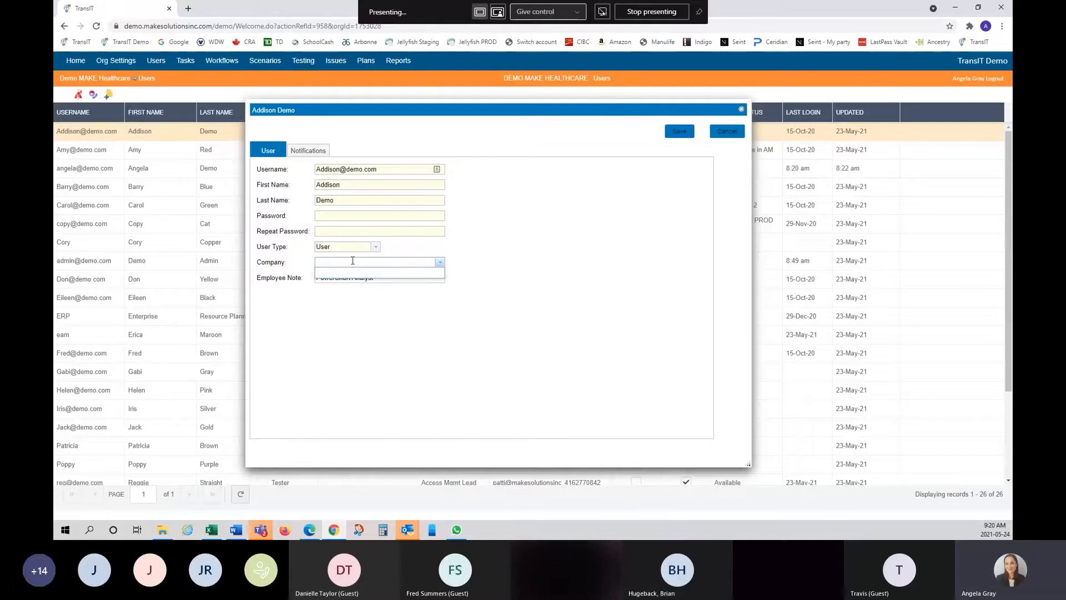
pyautogui.click(510, 279)
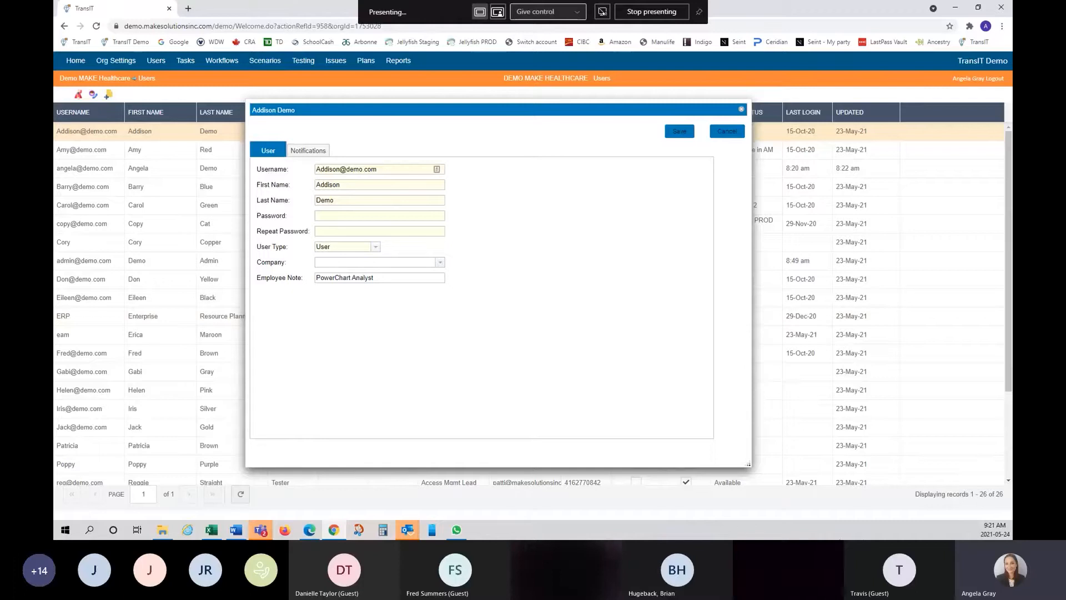
pyautogui.click(414, 261)
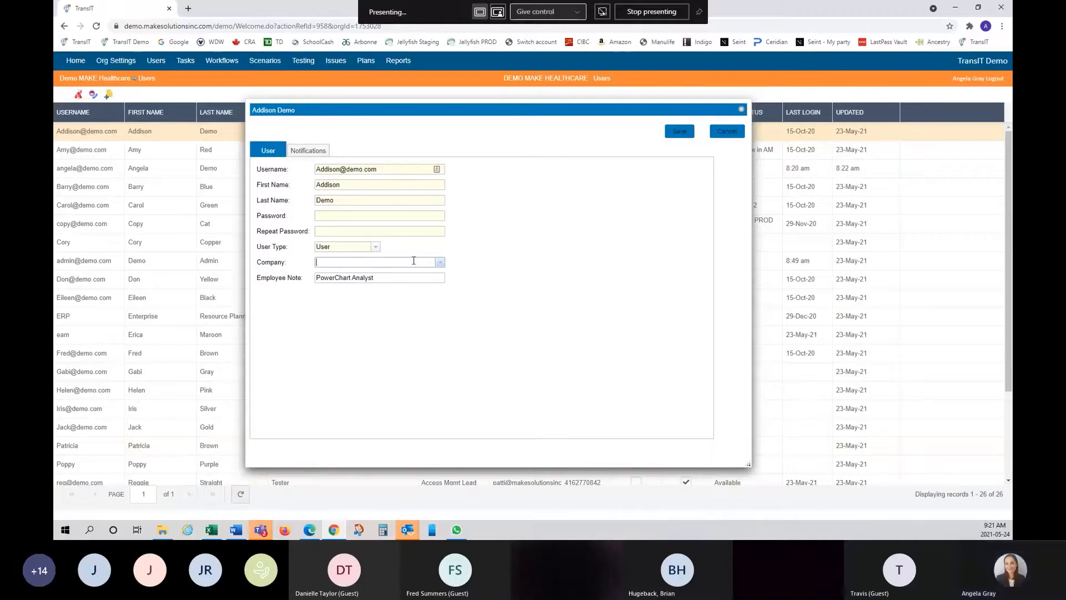
pyautogui.write('MAKE W')
pyautogui.write('olutions')
pyautogui.click(681, 133)
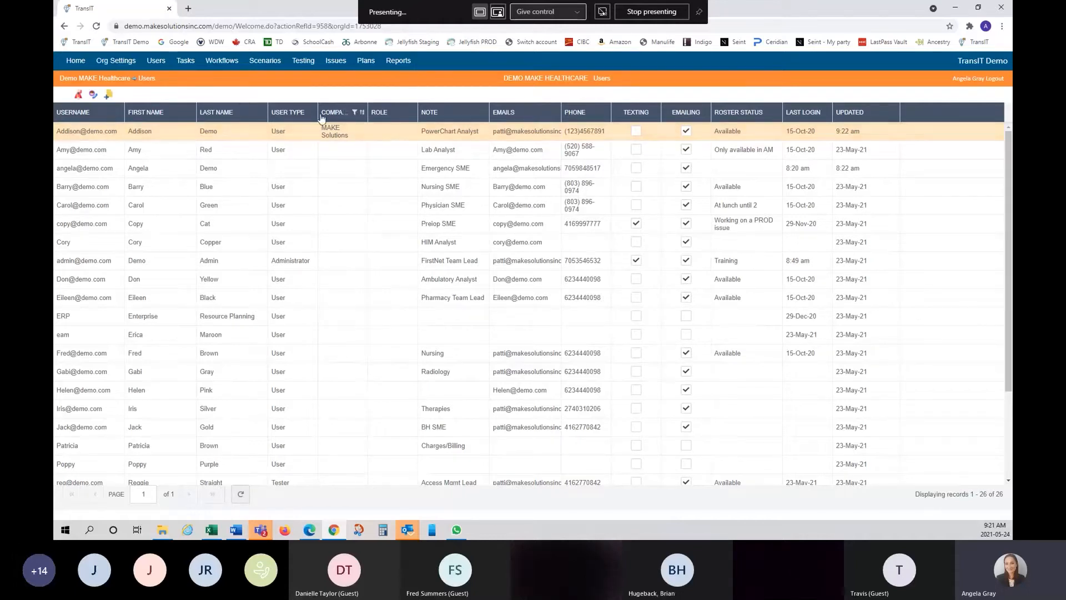
# - Review the first user's Role options without choosing one, then tick Emailing for the third user
pyautogui.click(398, 137)
pyautogui.click(410, 136)
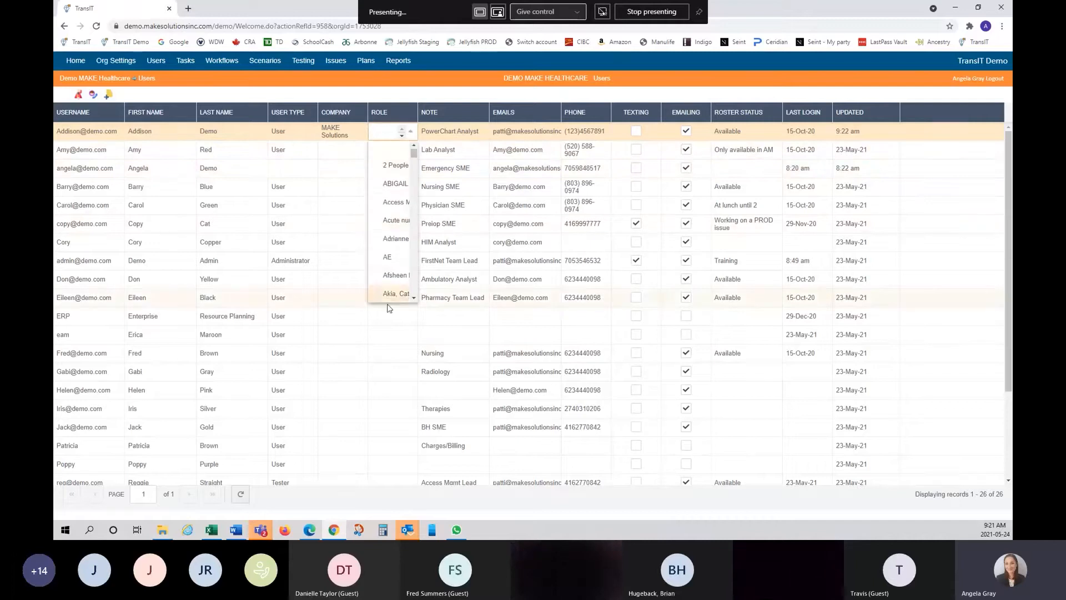
pyautogui.click(431, 96)
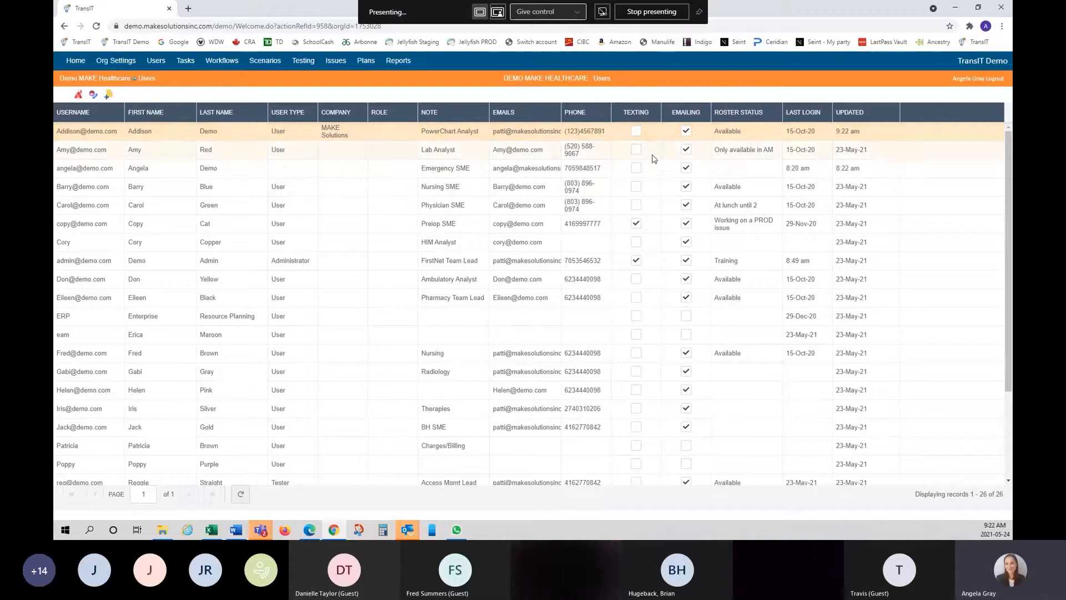
pyautogui.click(686, 167)
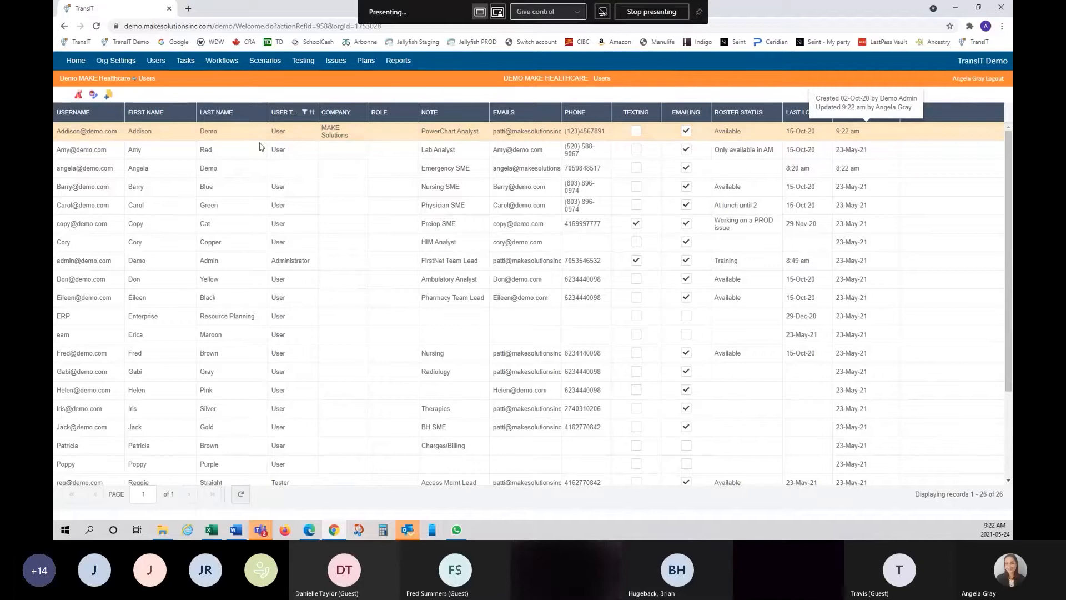
# - Bring up the first user's actions menu, dismiss it, and reopen it
pyautogui.rightClick(241, 136)
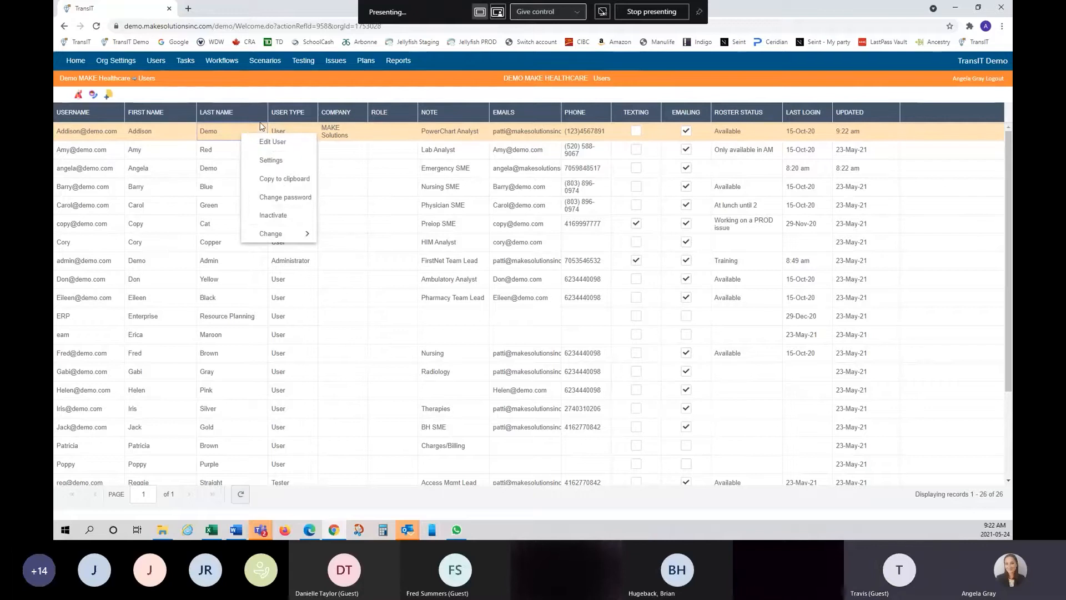
pyautogui.click(340, 95)
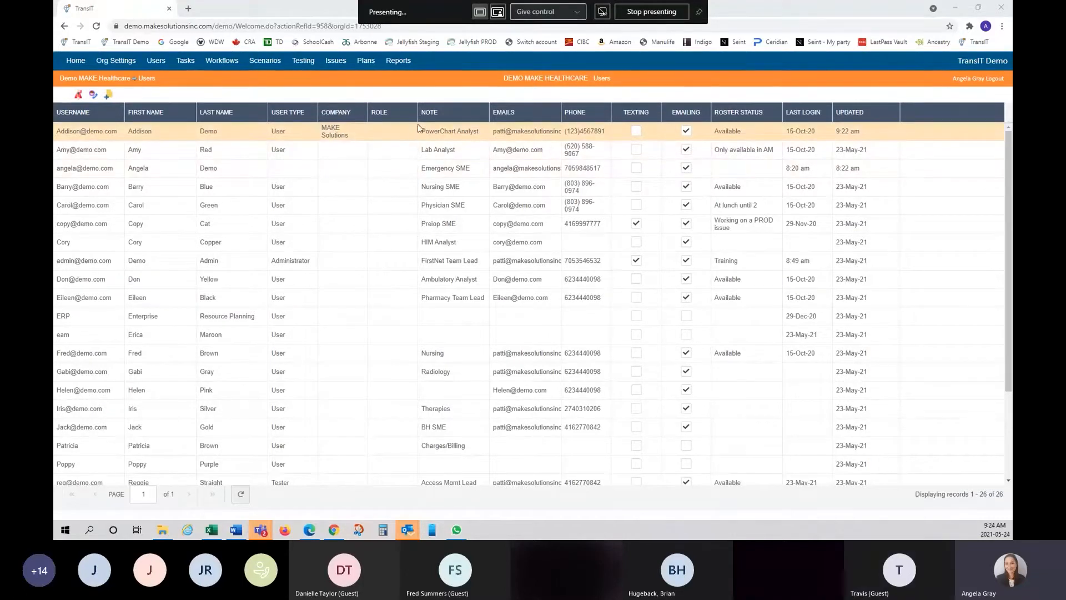
pyautogui.rightClick(242, 140)
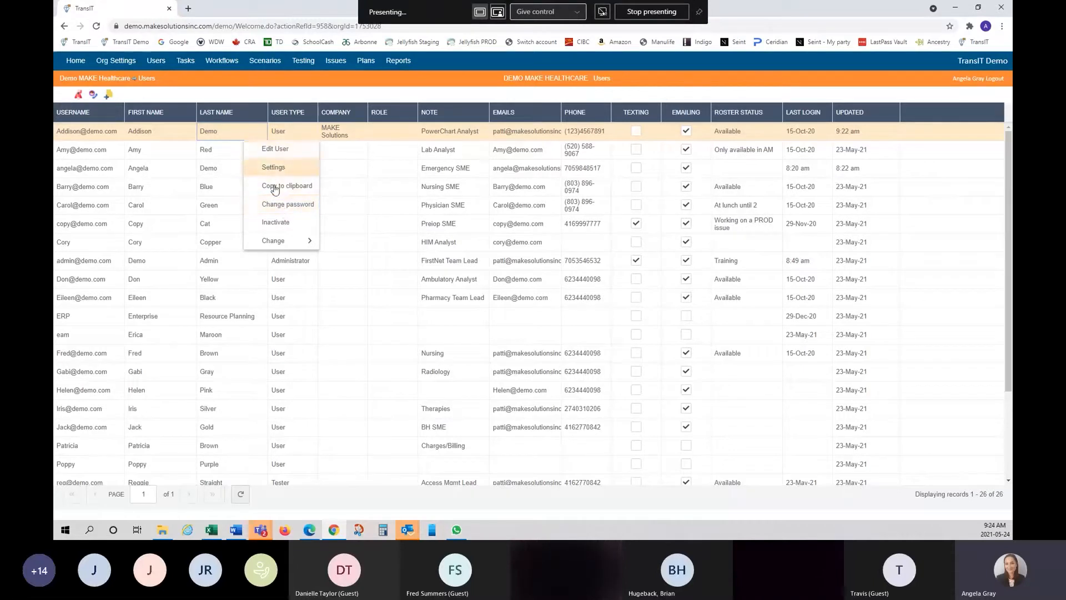
# - Set a new password for the first user and confirm it
pyautogui.click(279, 206)
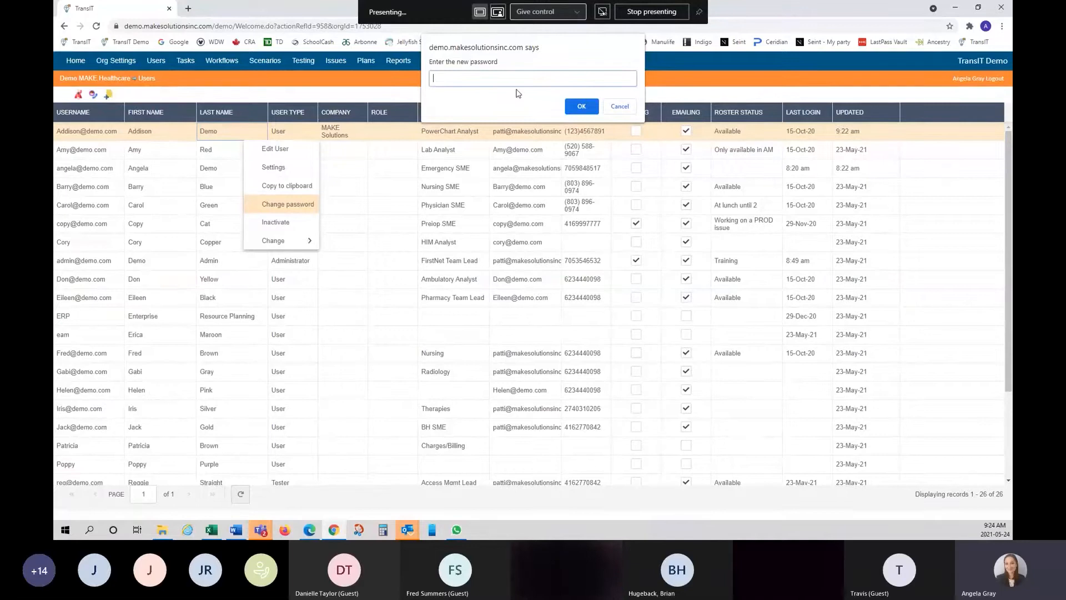
pyautogui.write('t')
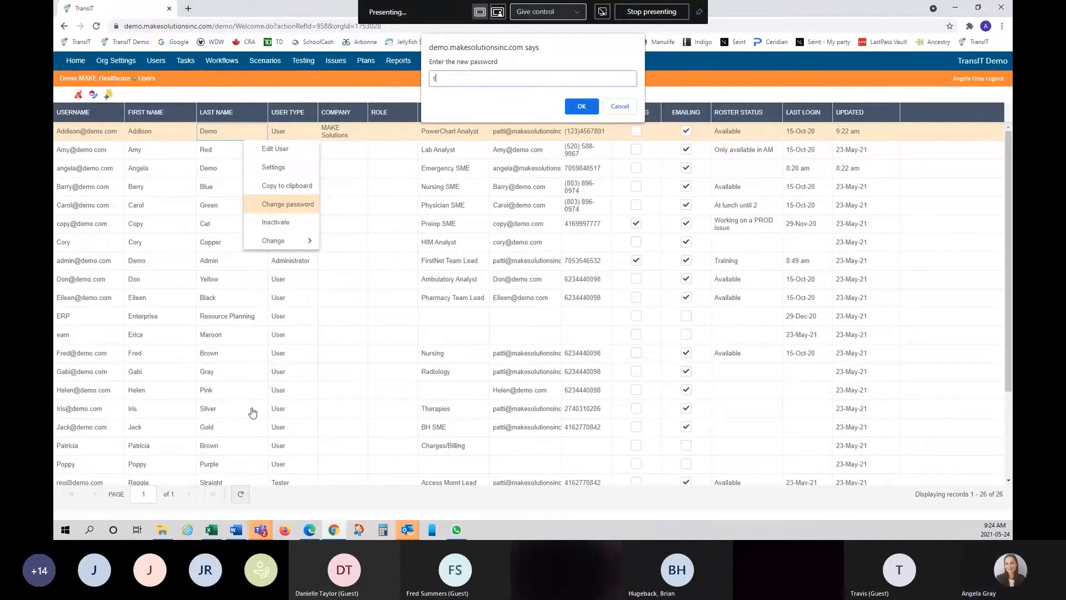
pyautogui.write('ransit5')
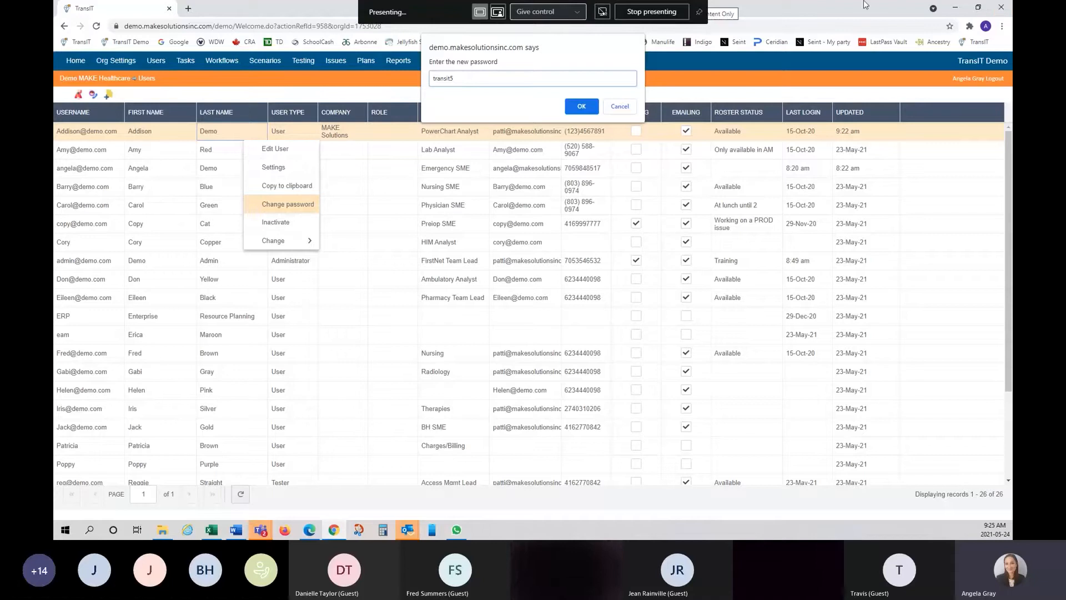
pyautogui.click(921, 1)
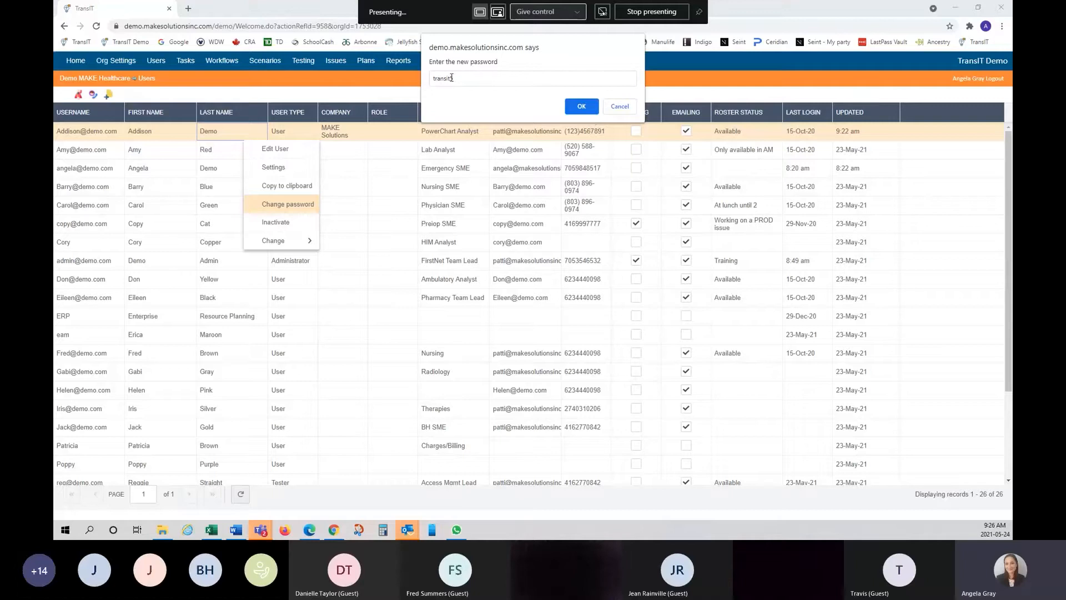
pyautogui.click(582, 109)
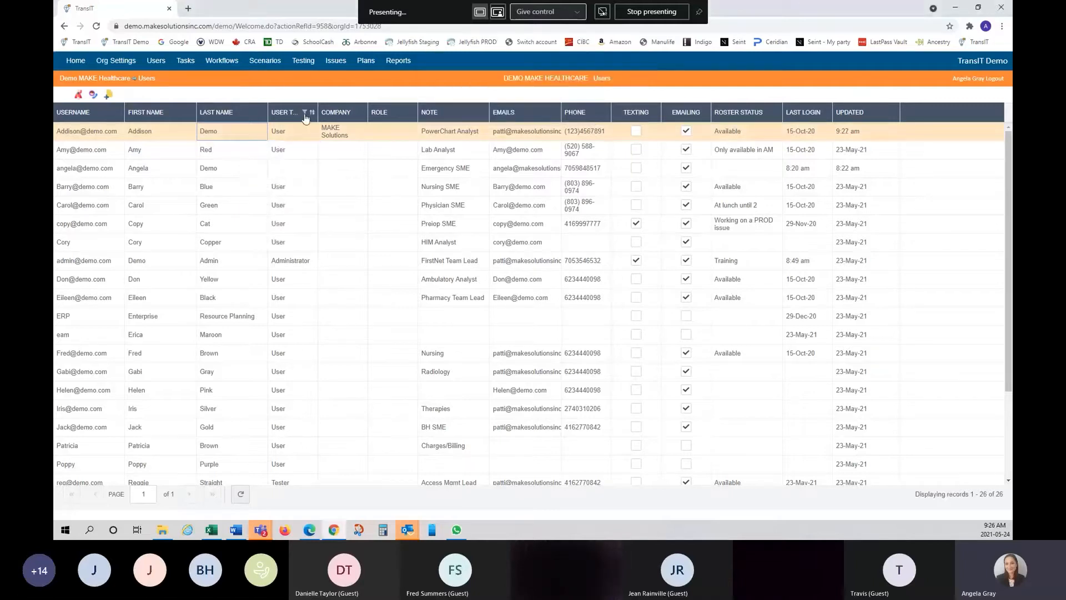
# - Show the first user's Change options: Company, Role, Note, Texting, Emailing and Roster Status
pyautogui.rightClick(244, 137)
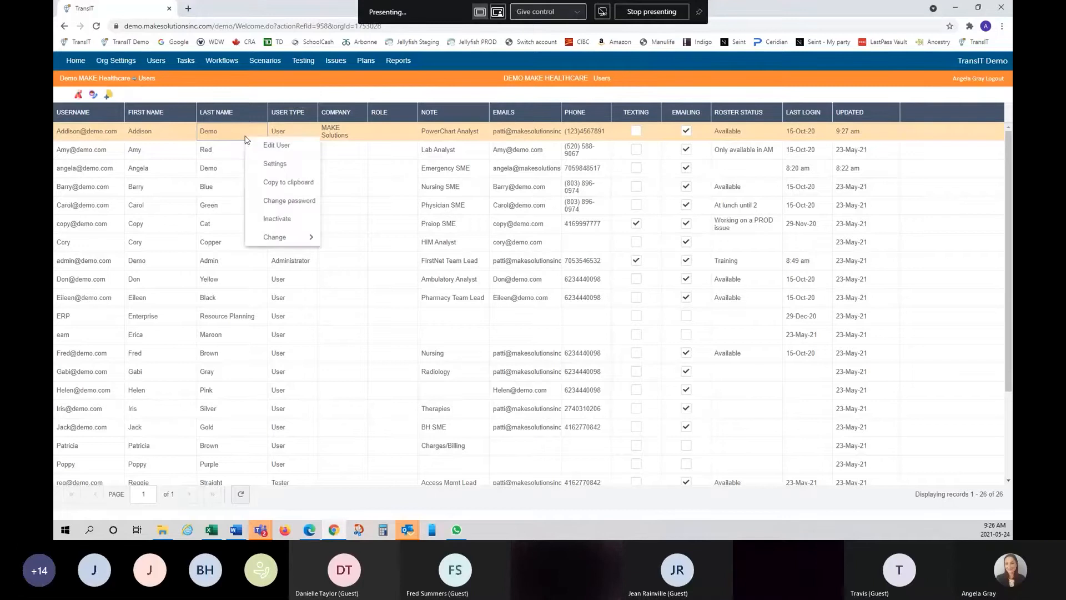
pyautogui.moveTo(299, 243)
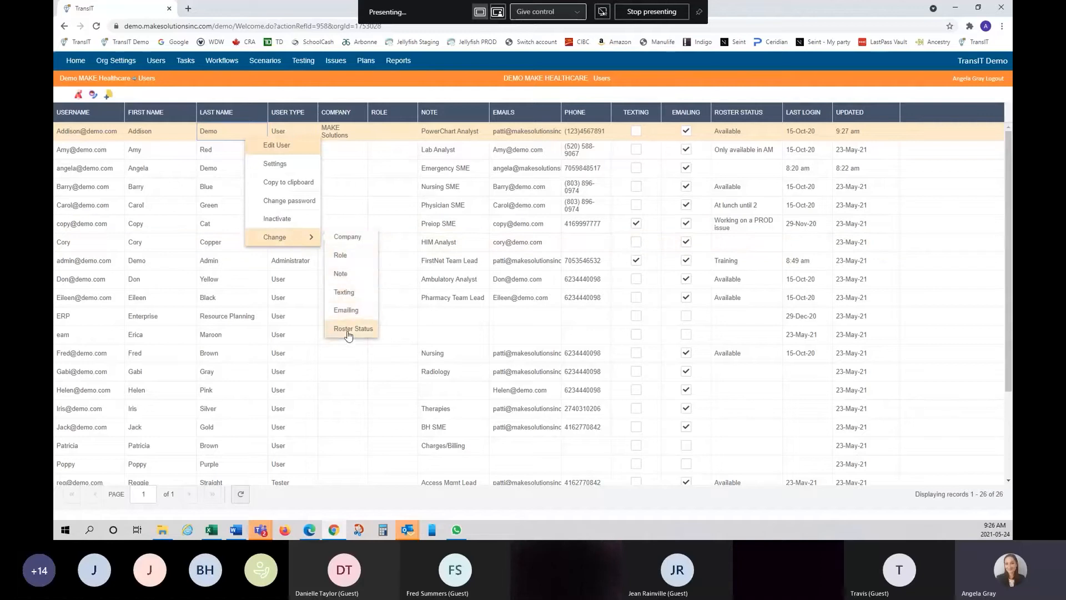
# - Start changing the first user's Role, then close the role change window without changes
pyautogui.click(351, 258)
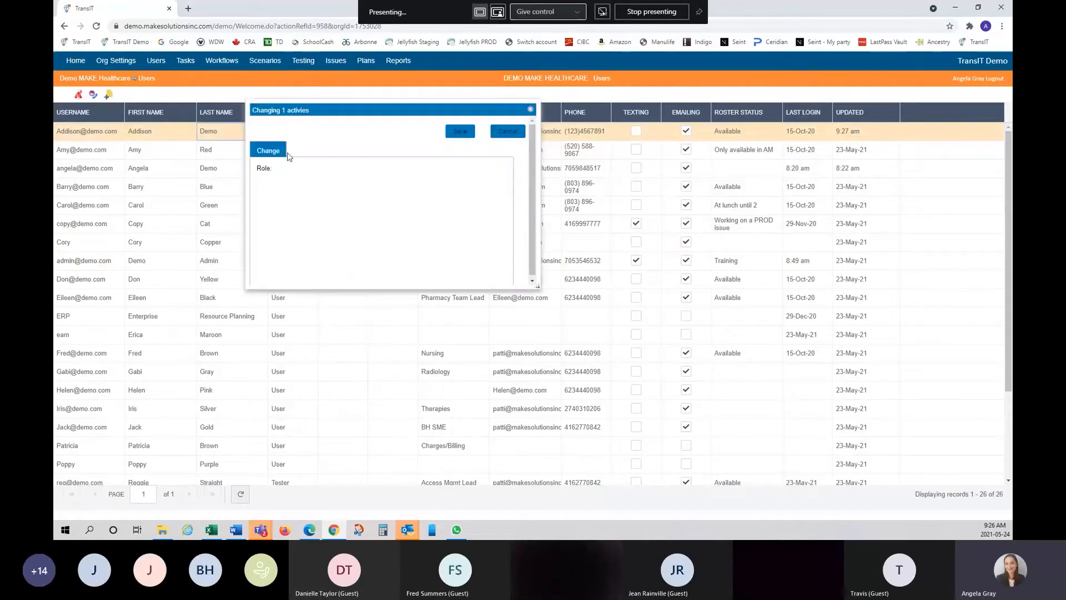
pyautogui.click(531, 111)
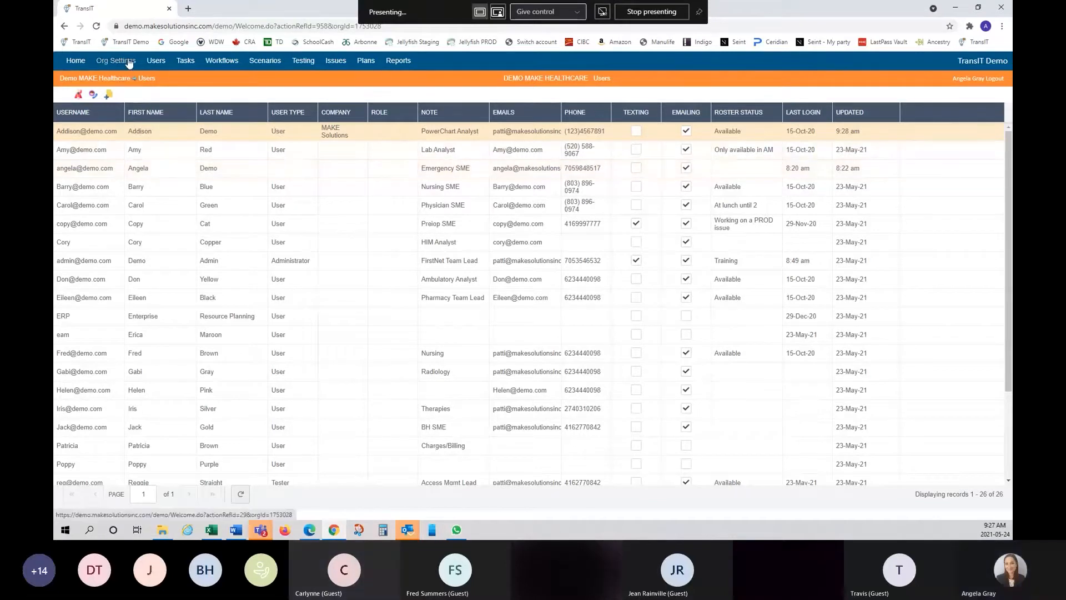
pyautogui.rightClick(242, 132)
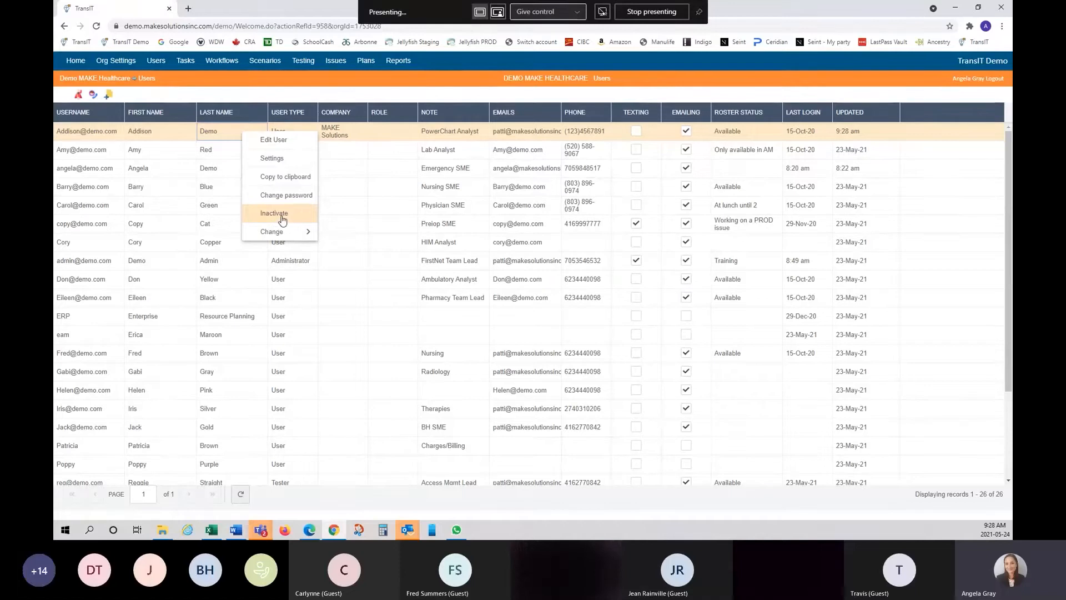
pyautogui.click(382, 97)
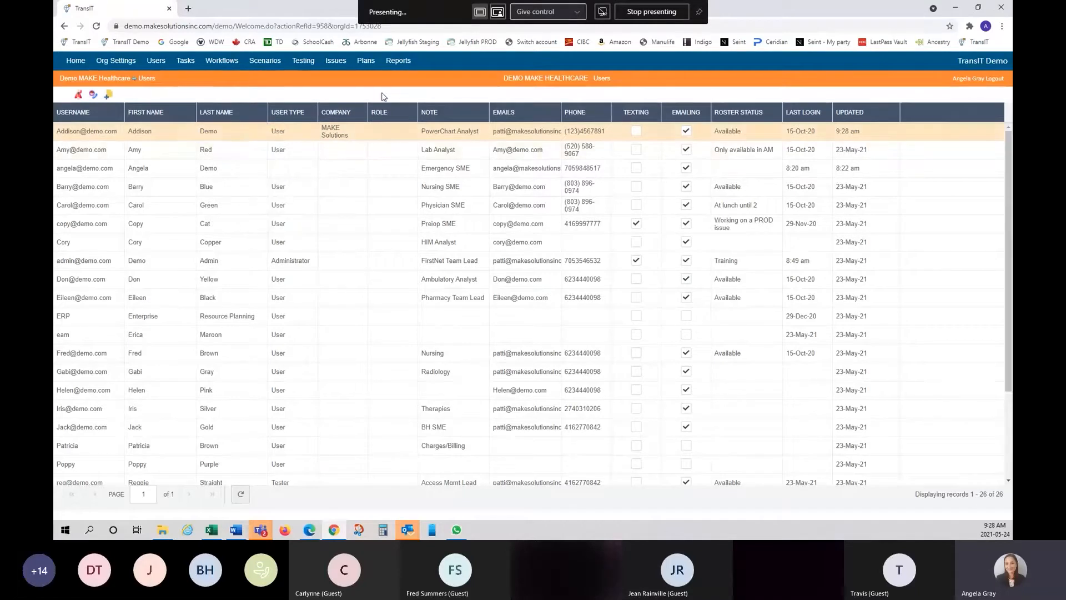
pyautogui.rightClick(247, 114)
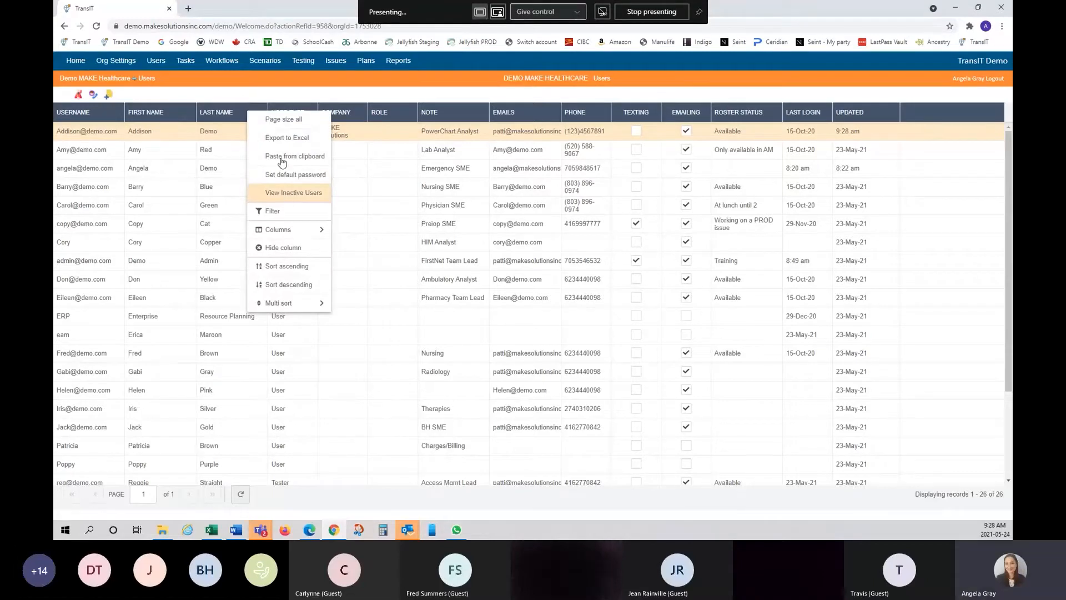
pyautogui.click(288, 97)
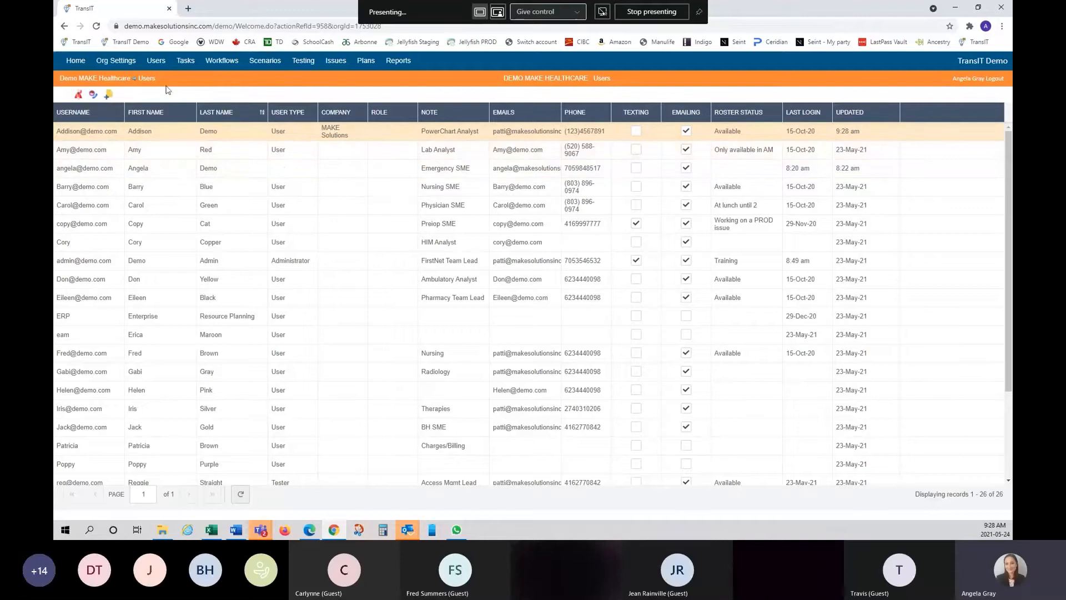
pyautogui.rightClick(171, 118)
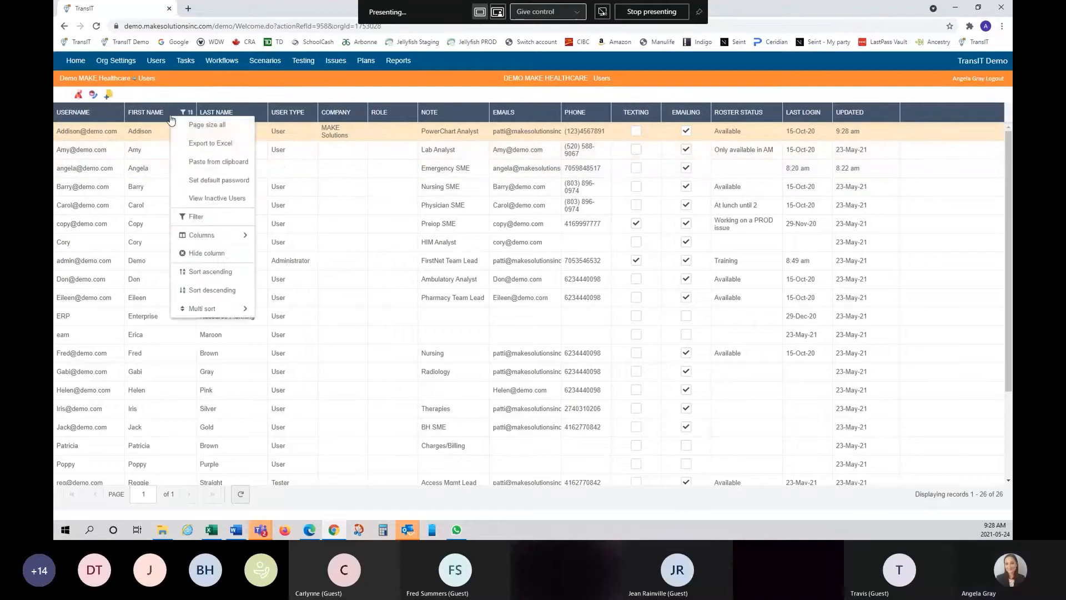
pyautogui.click(185, 98)
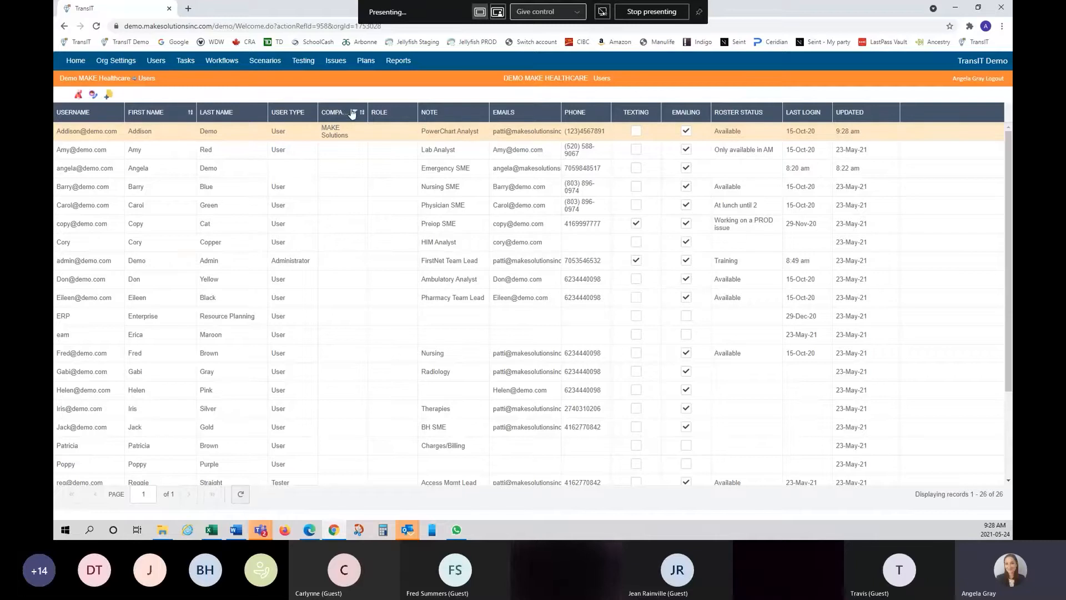
pyautogui.rightClick(242, 118)
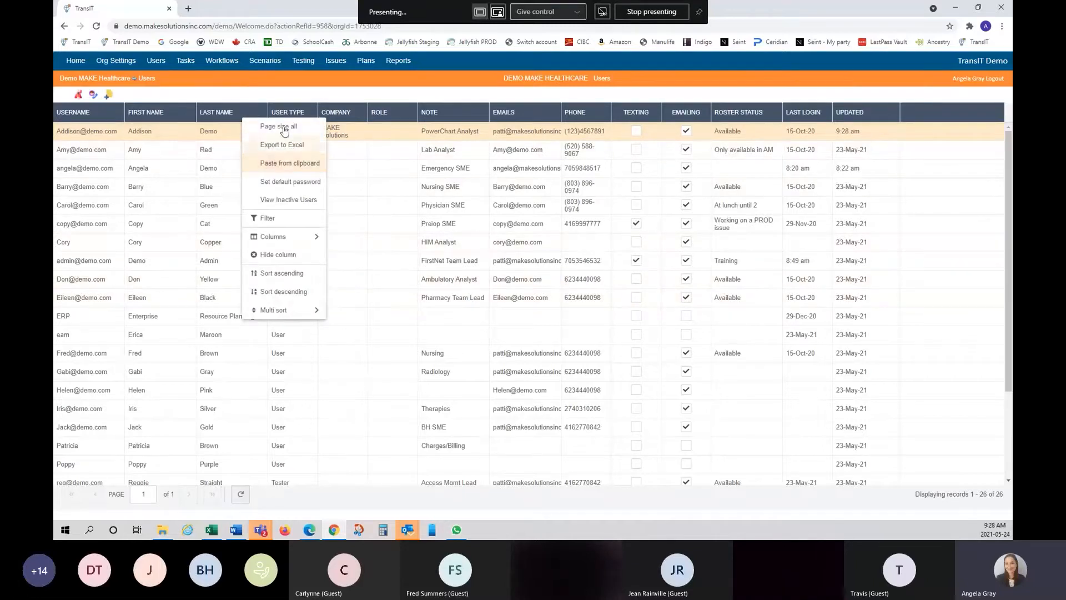
pyautogui.click(297, 124)
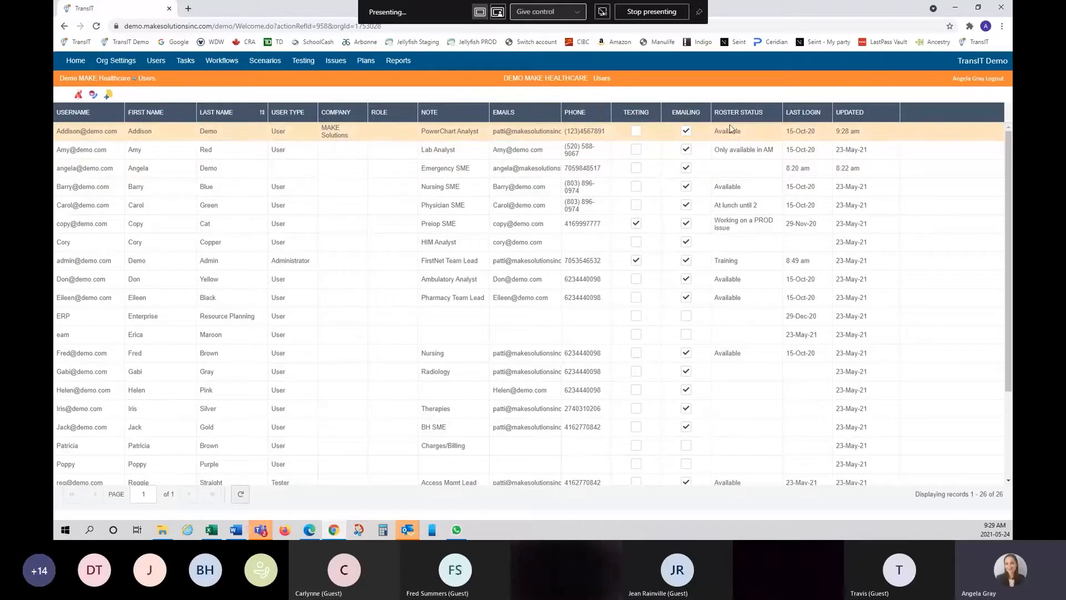
pyautogui.moveTo(842, 123)
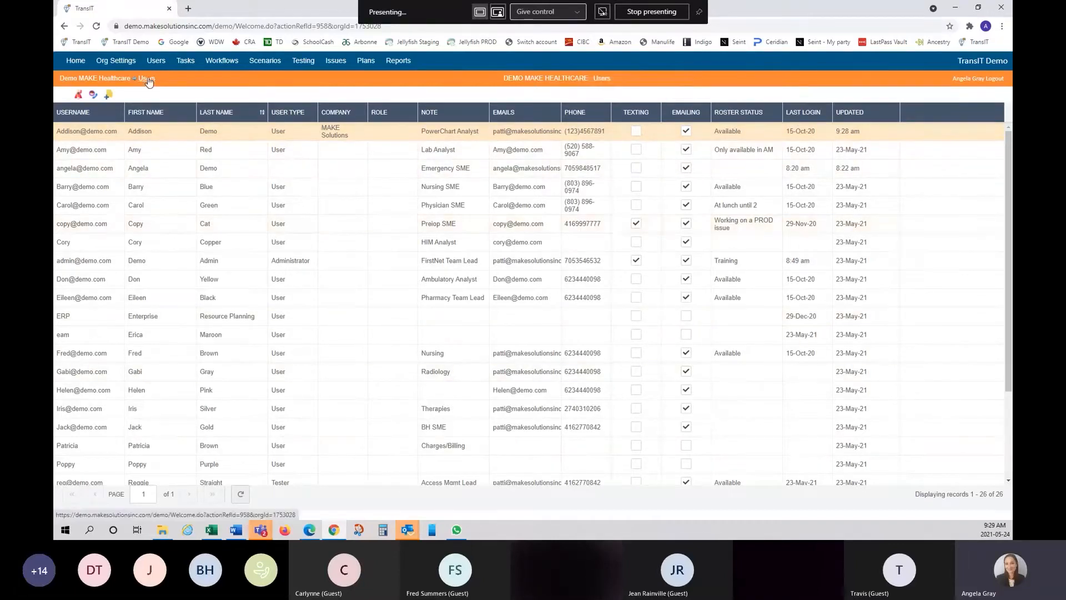
# - Start a new user and review the User Type and Company choices without picking any
pyautogui.click(109, 96)
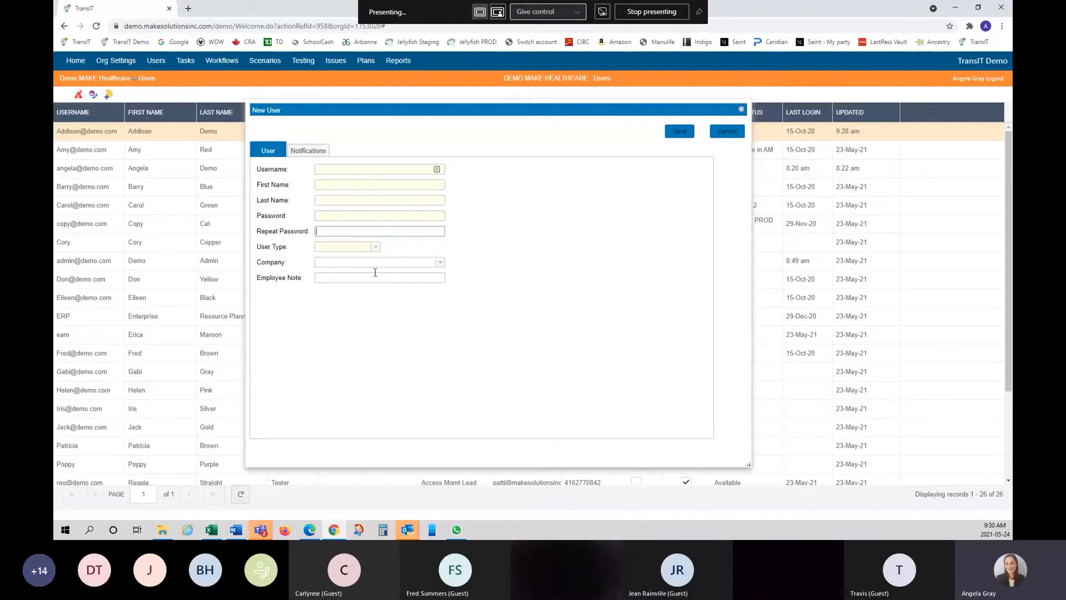
pyautogui.click(376, 248)
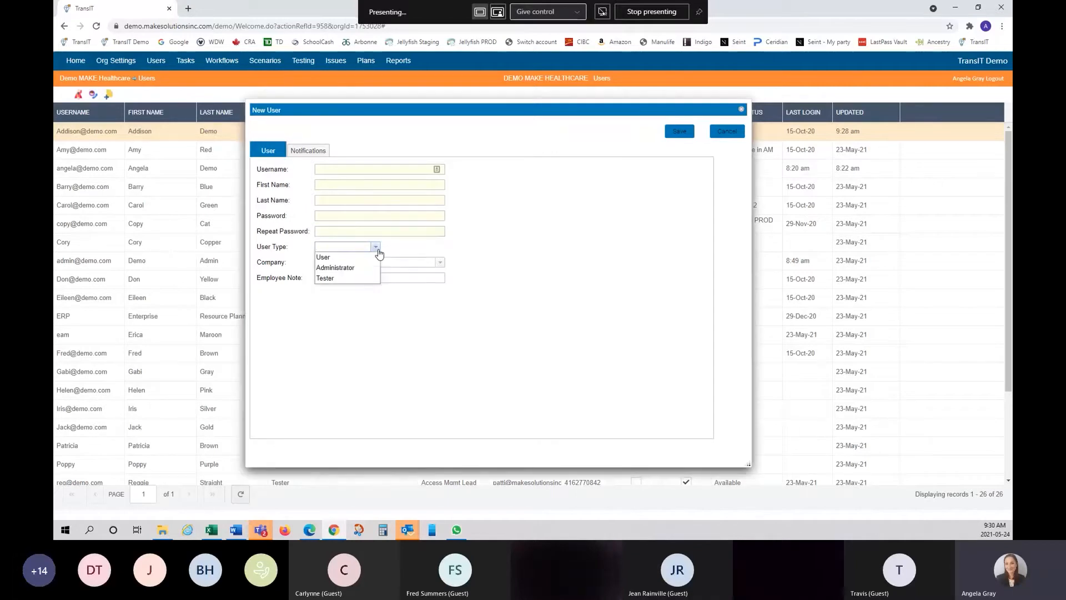
pyautogui.click(378, 251)
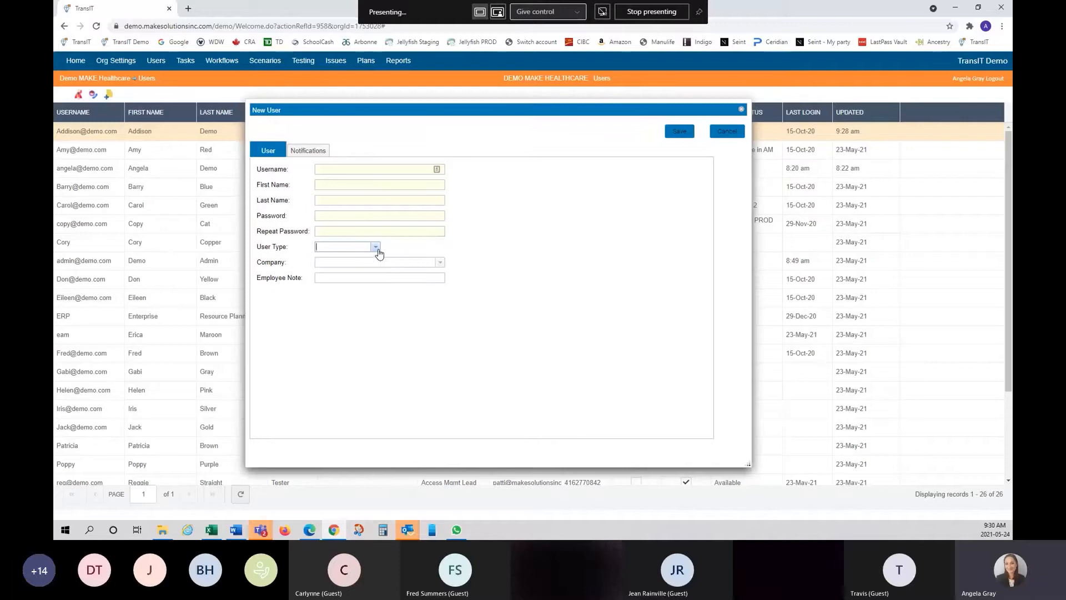
pyautogui.click(440, 264)
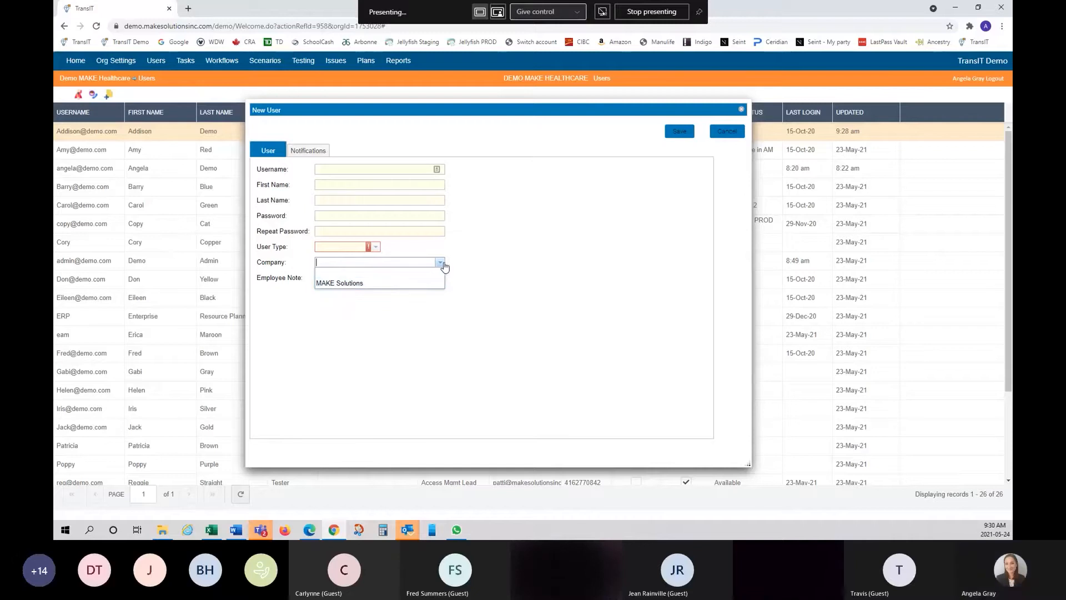
pyautogui.click(443, 265)
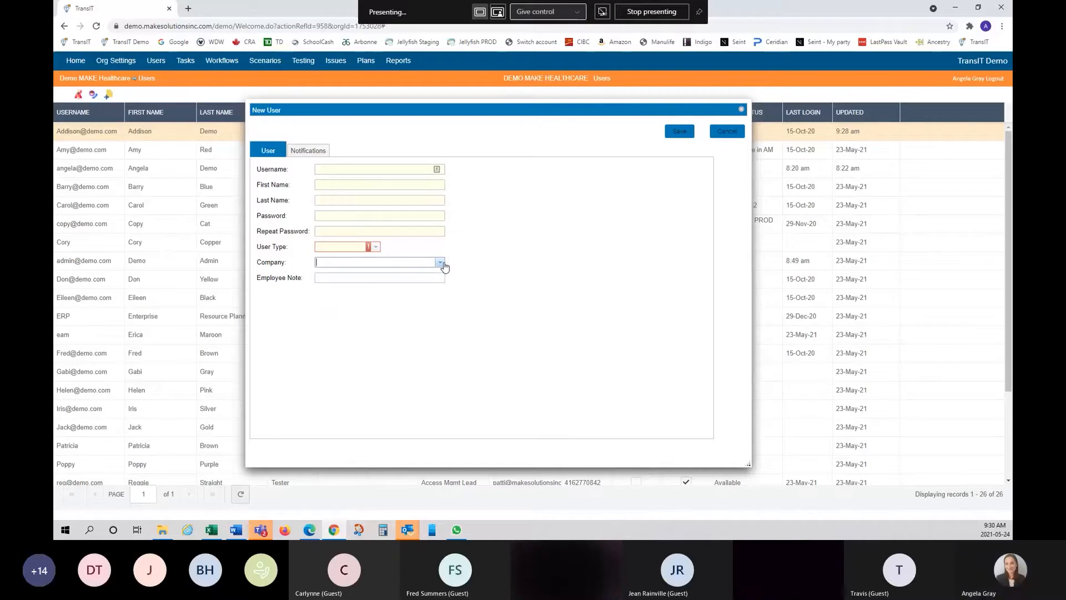
# - Switch between the new user's Notifications and User details tabs, ending on User details
pyautogui.click(316, 150)
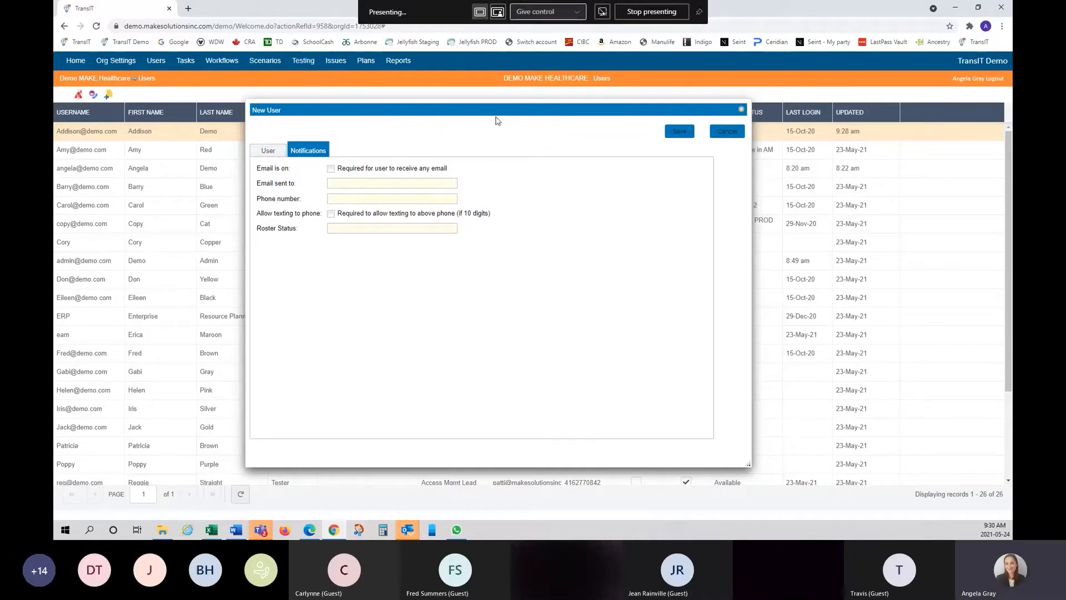
pyautogui.click(269, 153)
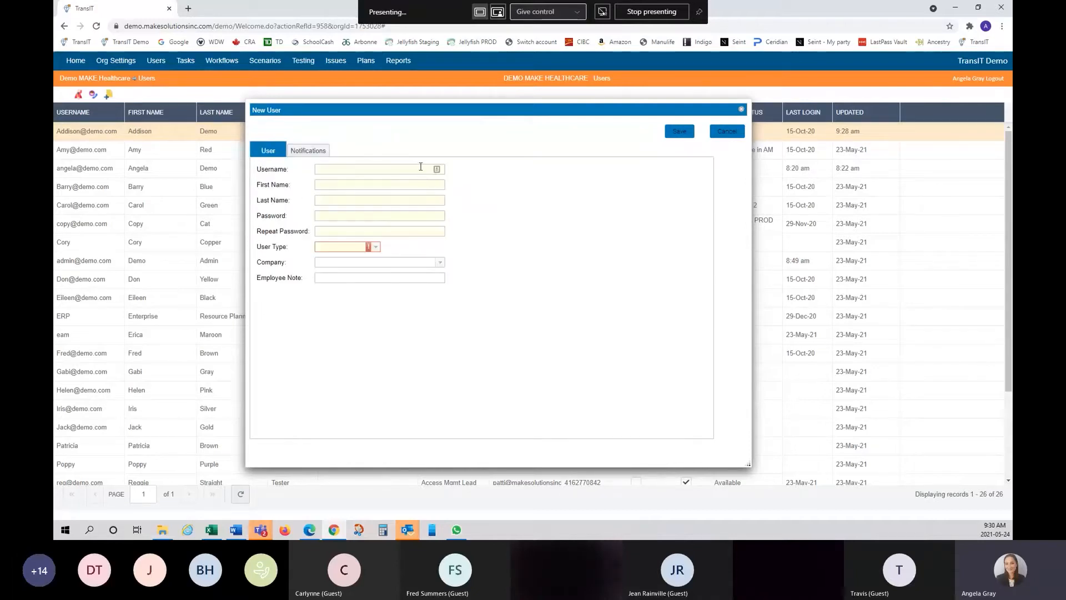
pyautogui.click(302, 153)
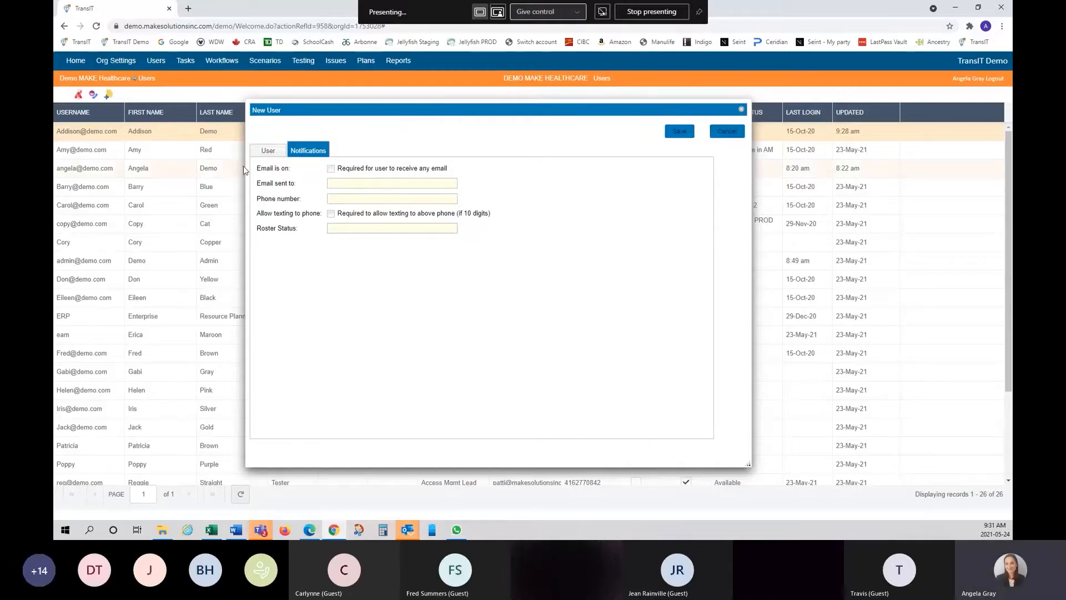
pyautogui.click(267, 150)
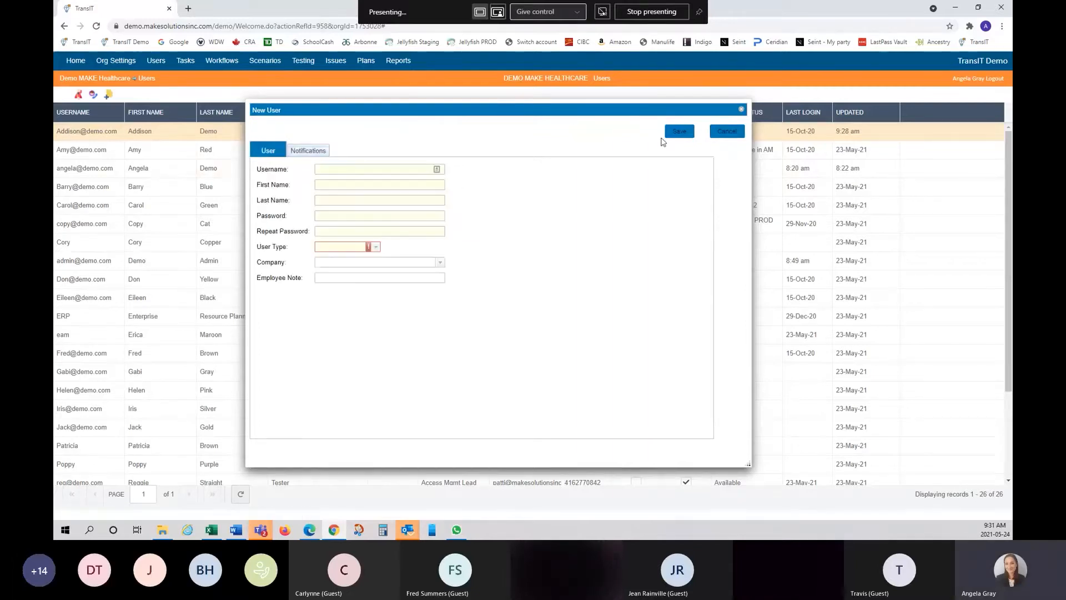
# - Cancel the new user form and toggle Texting for the first user
pyautogui.click(722, 135)
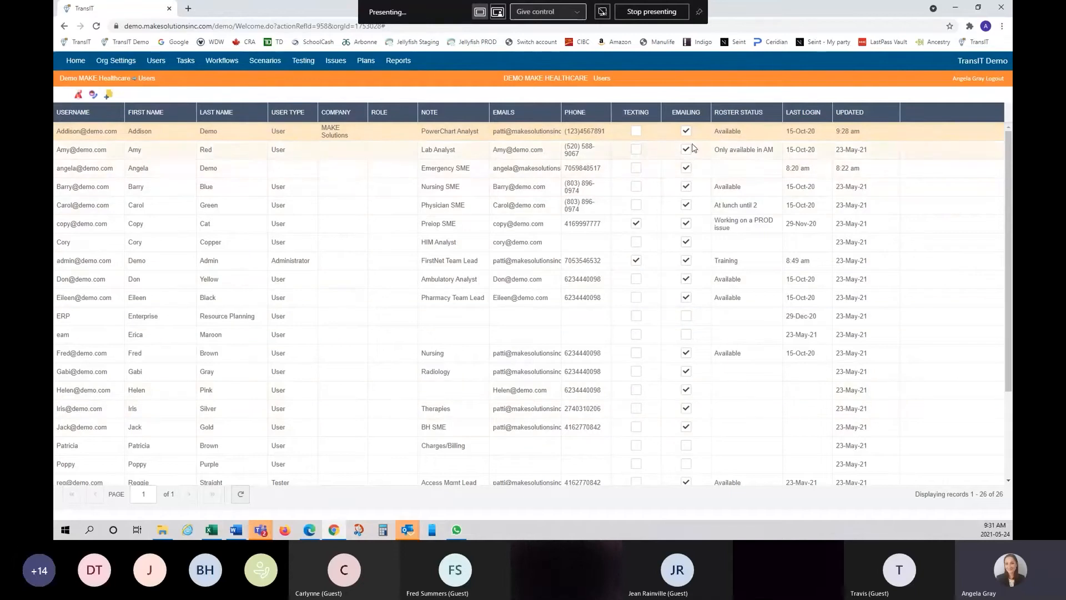
pyautogui.click(635, 132)
# - Open the User Roles list and scroll through its 672 roles across 7 pages
pyautogui.click(80, 97)
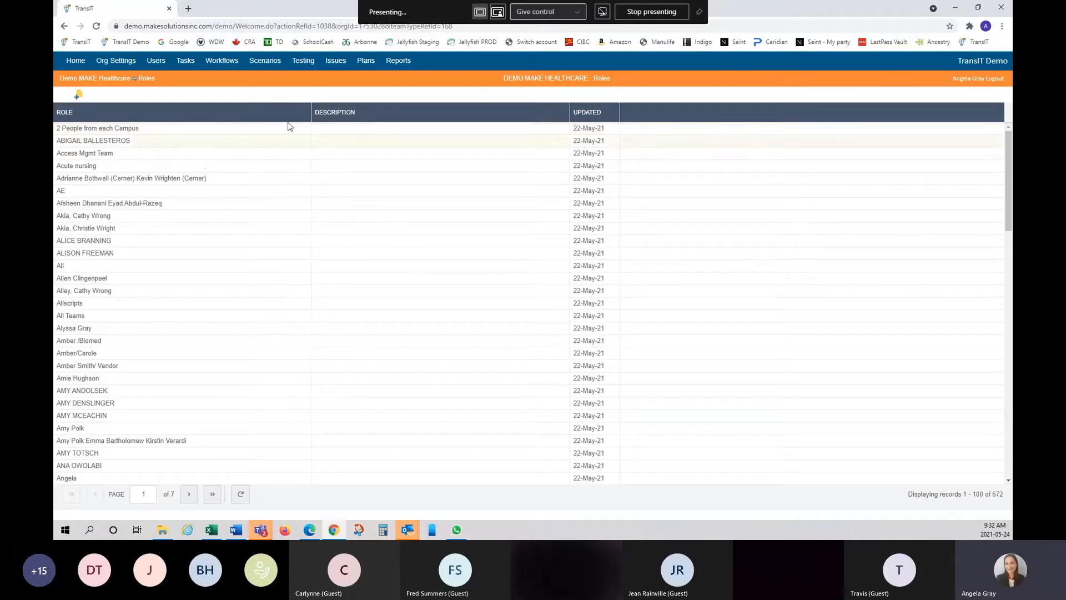
pyautogui.moveTo(300, 116)
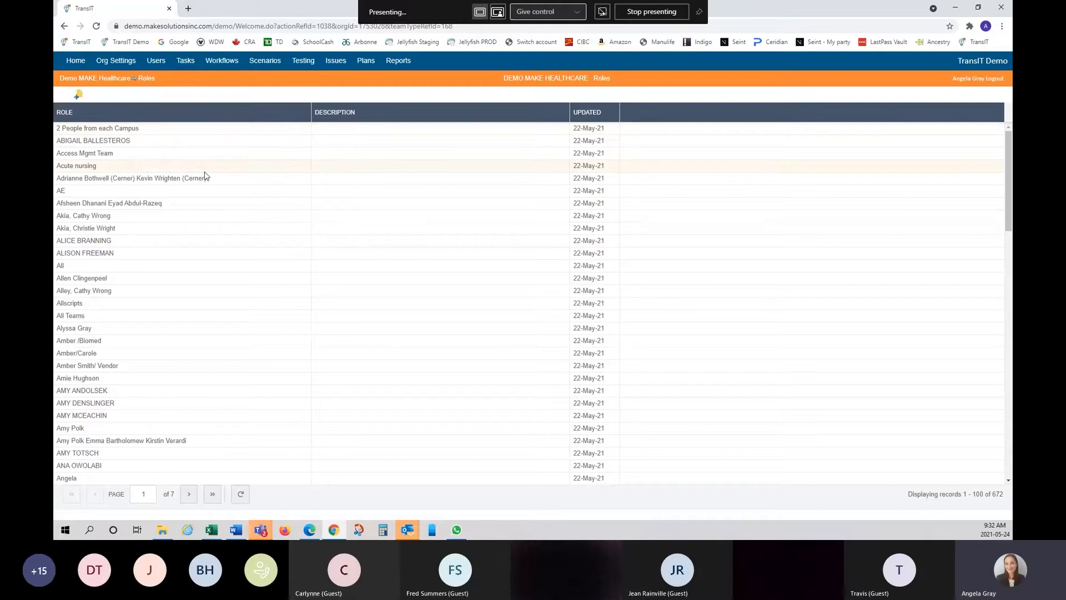
pyautogui.scroll(-9, 204, 175)
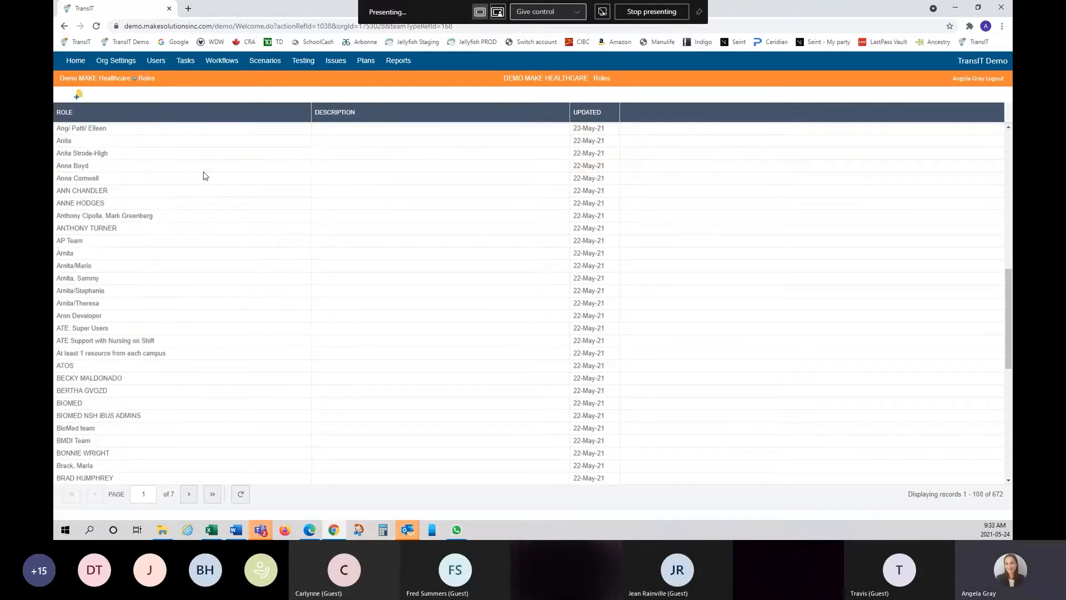
pyautogui.scroll(-7, 204, 176)
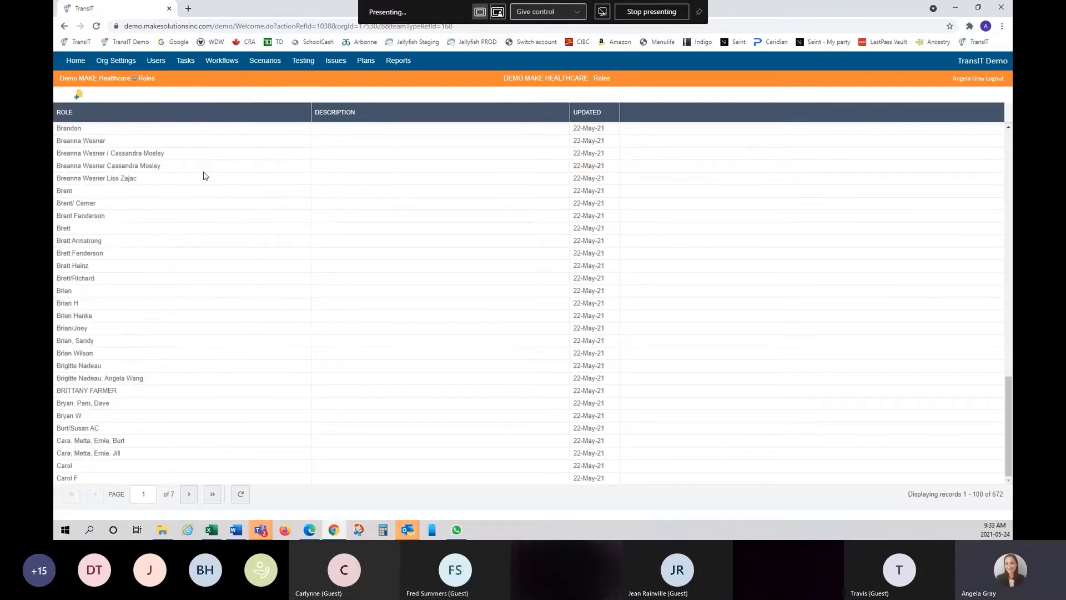
pyautogui.scroll(16, 204, 176)
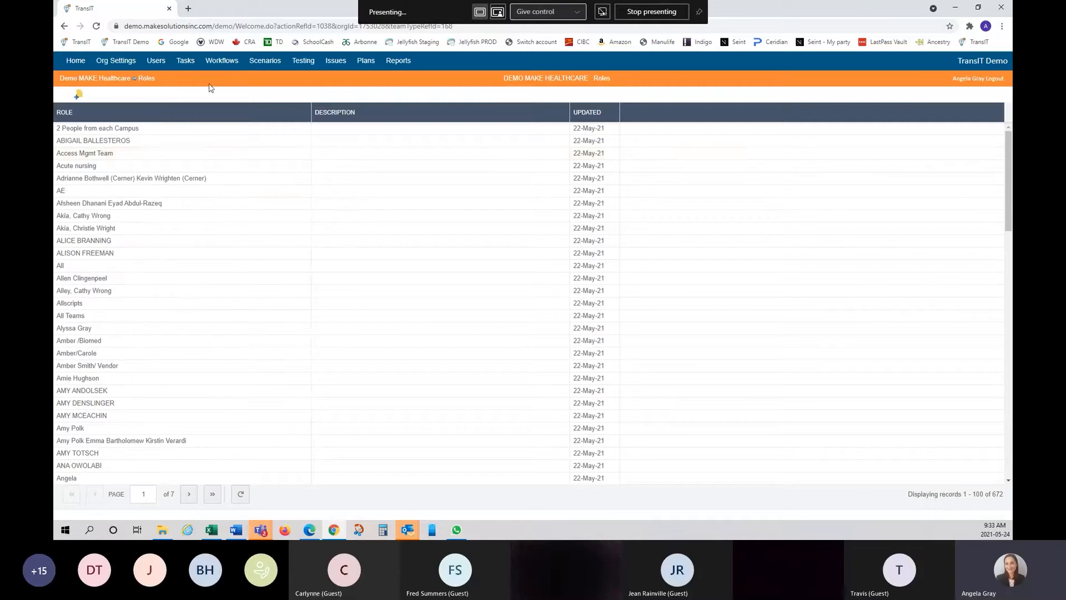
pyautogui.click(299, 112)
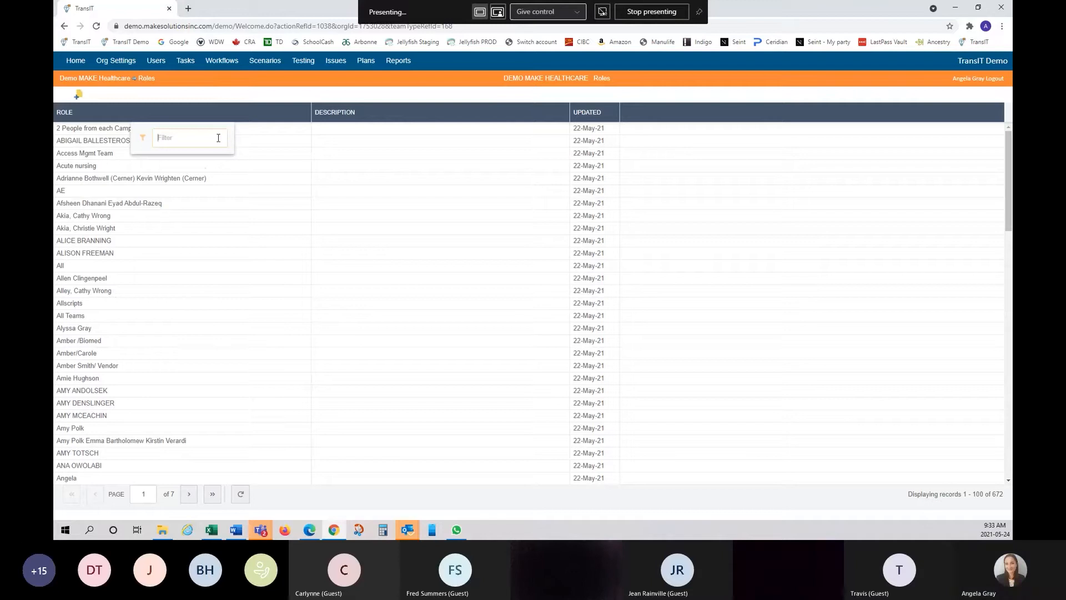
pyautogui.write('interface')
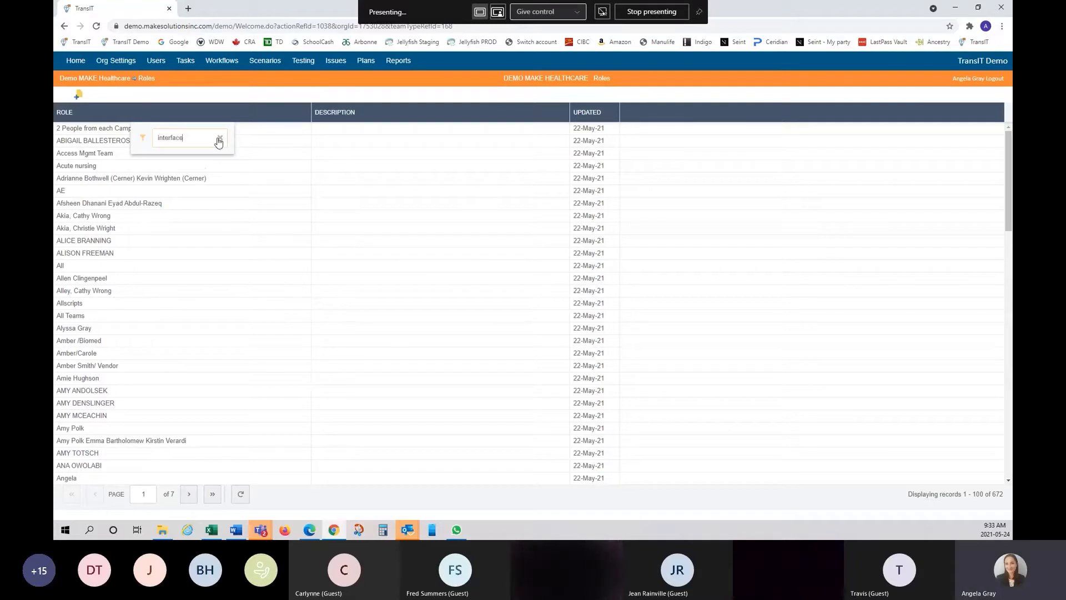
pyautogui.press('Return')
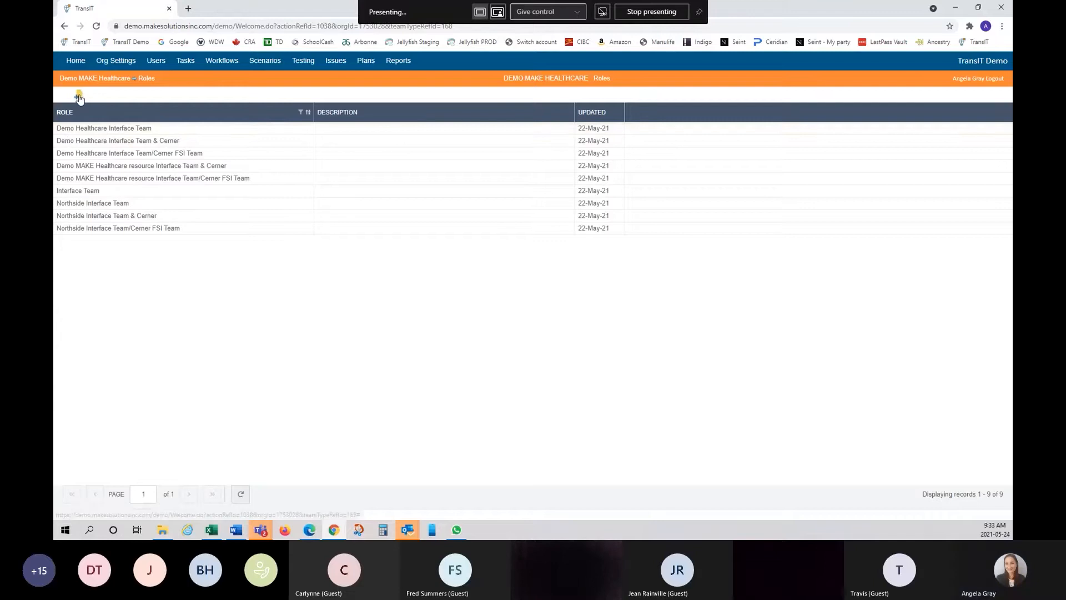
pyautogui.rightClick(109, 112)
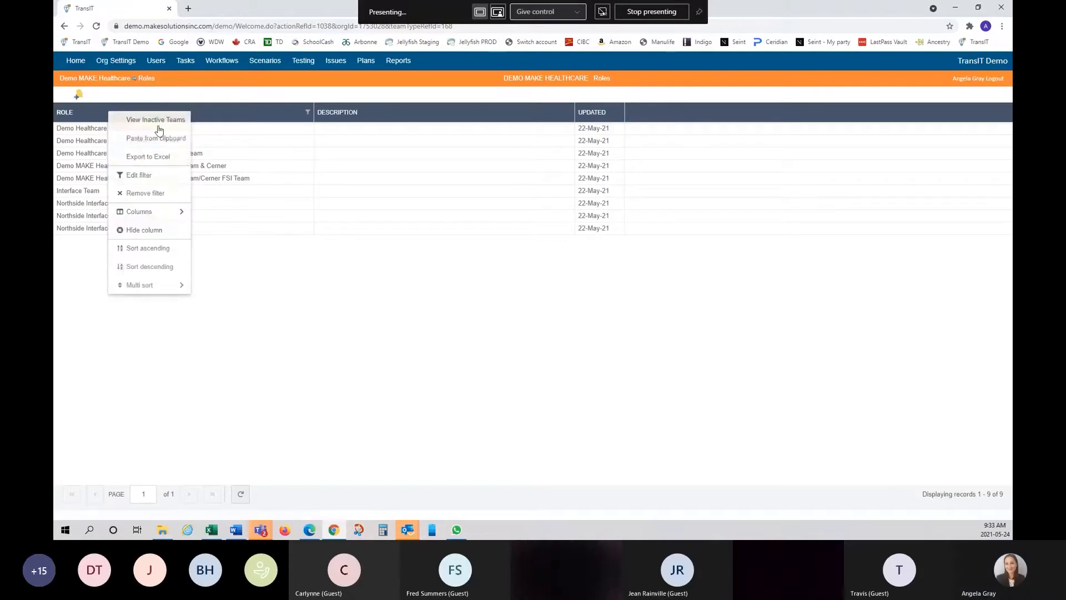
pyautogui.click(151, 194)
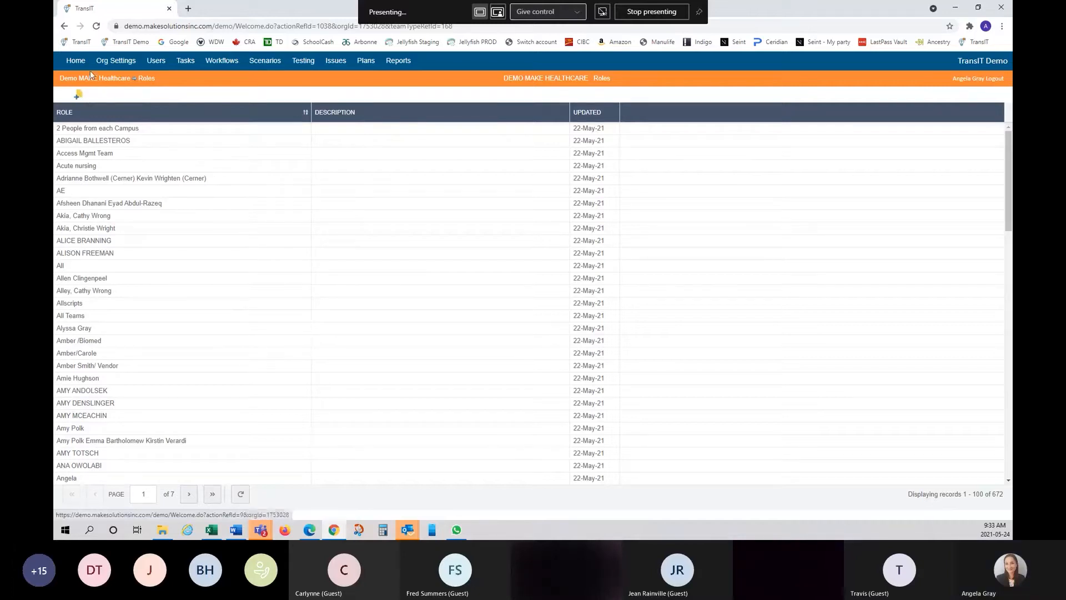
# - Add and save an 'Interface Analyst' role with 'Interface Analyst' as its description, then return to Plans
pyautogui.click(79, 98)
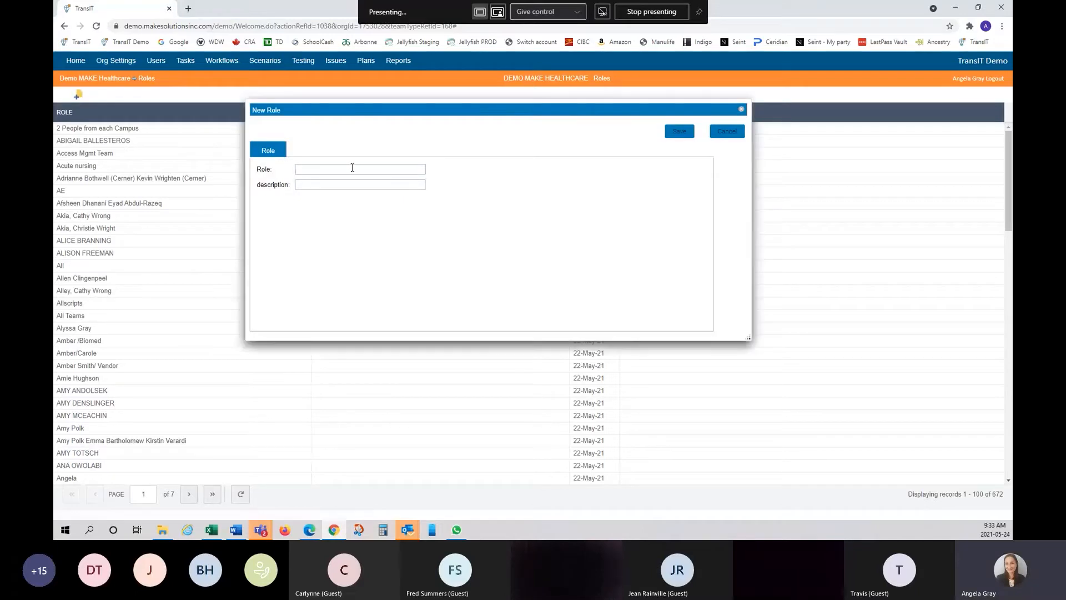
pyautogui.write('Interface Ana')
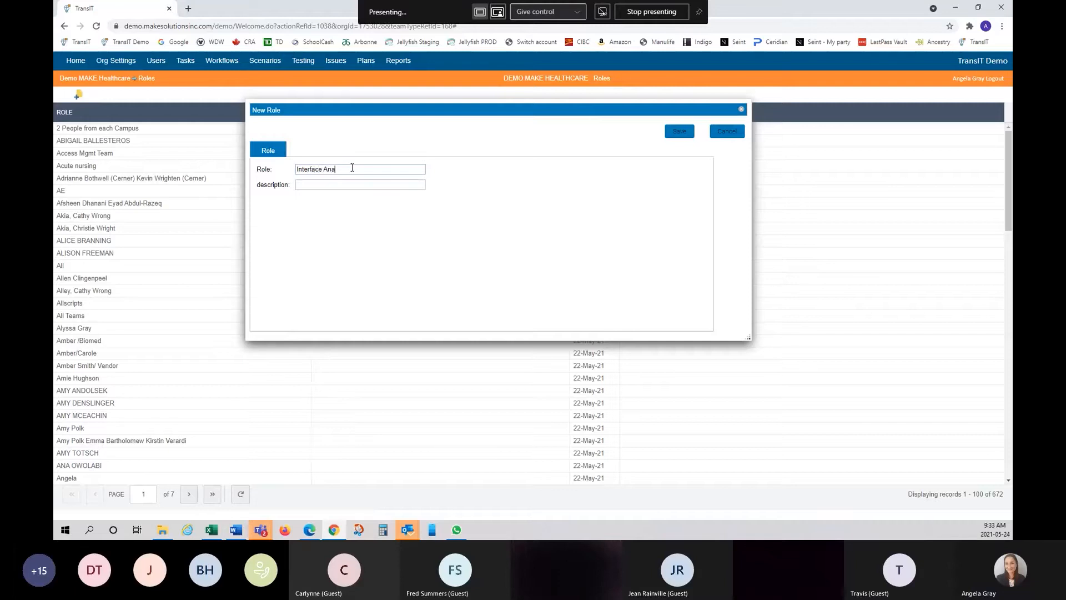
pyautogui.write('lyst')
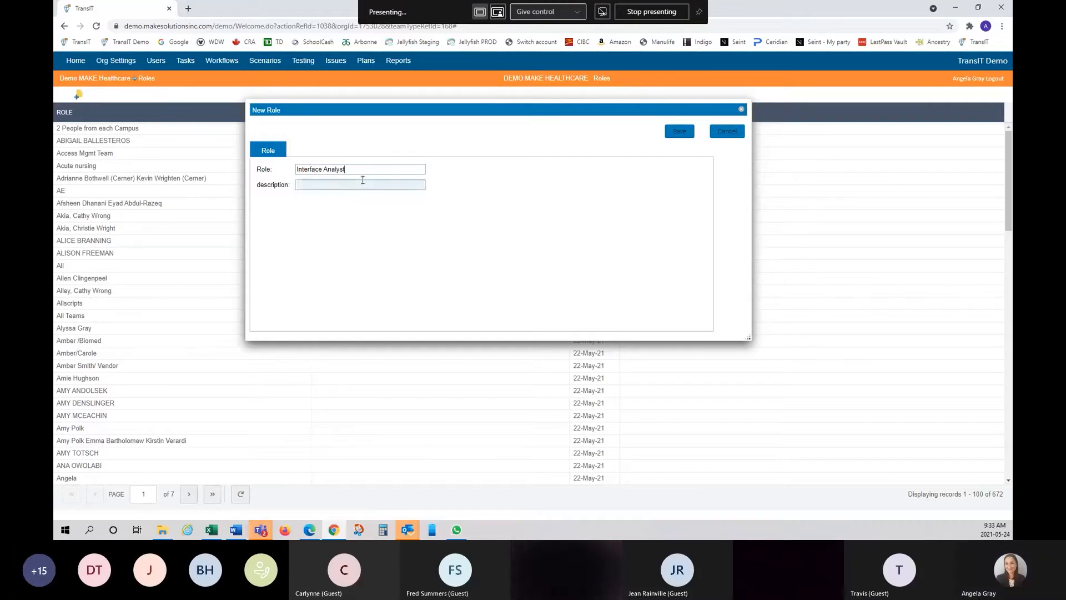
pyautogui.moveTo(354, 169); pyautogui.dragTo(297, 176)
pyautogui.hotkey('ctrl', 'c')
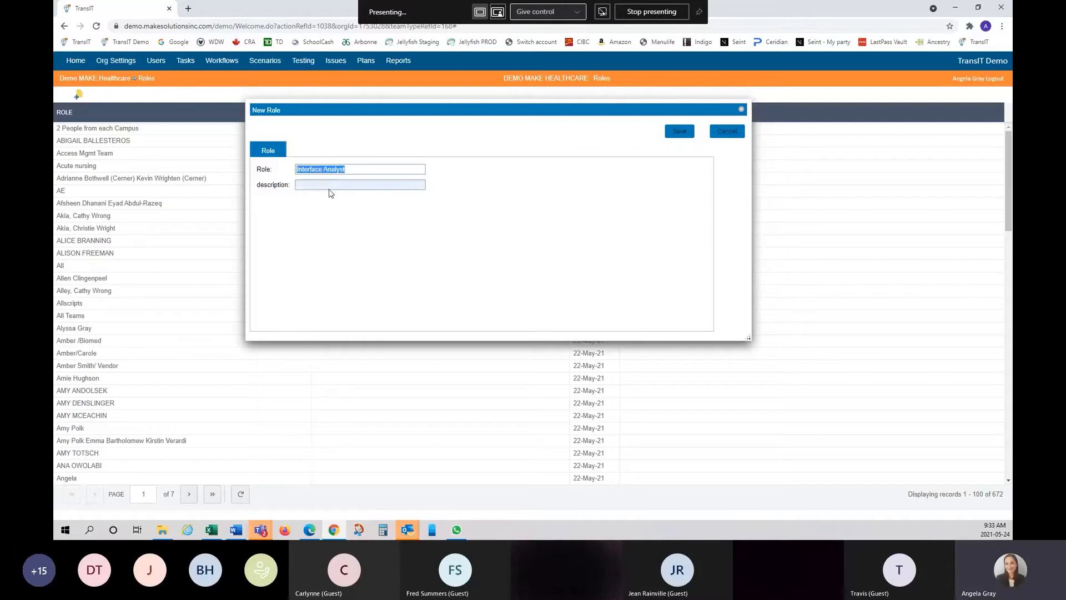
pyautogui.click(332, 184)
pyautogui.hotkey('ctrl', 'v')
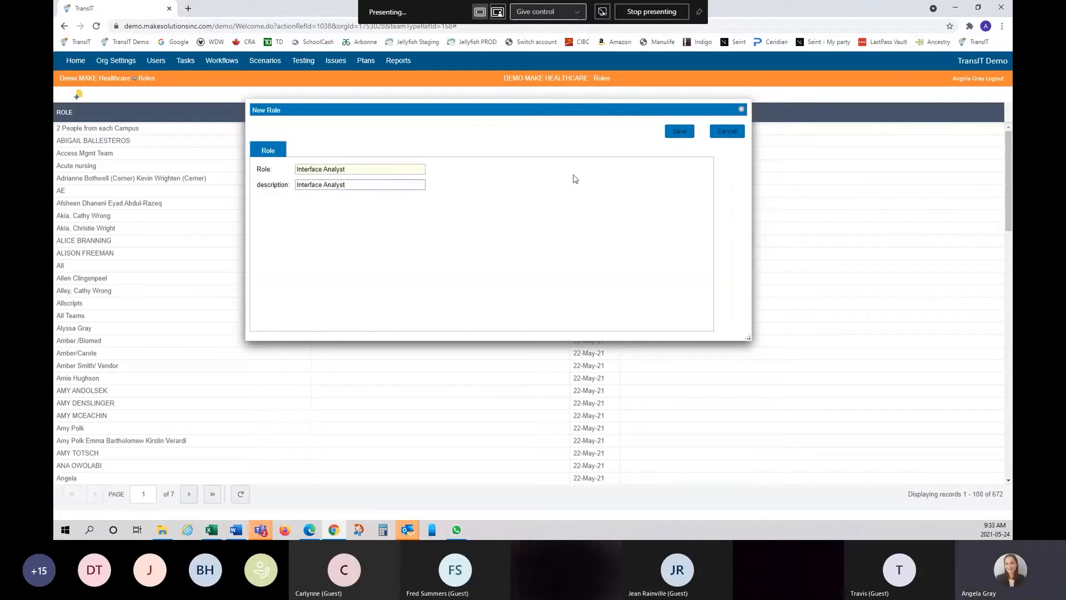
pyautogui.click(679, 132)
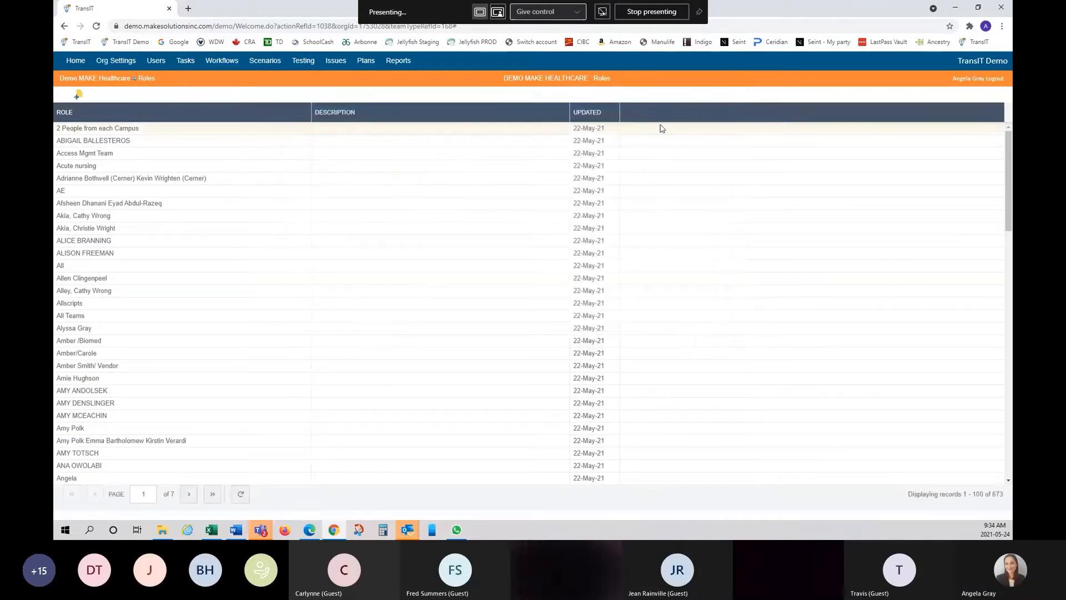
pyautogui.click(361, 63)
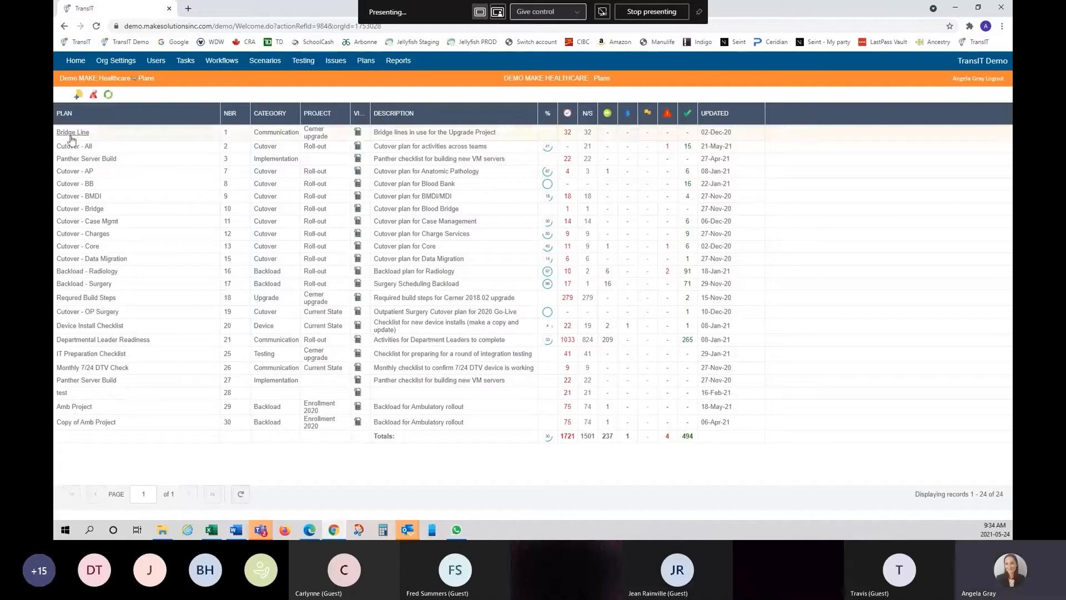
# - Open the 'Cutover - All' plan as a spreadsheet of activities
pyautogui.click(73, 148)
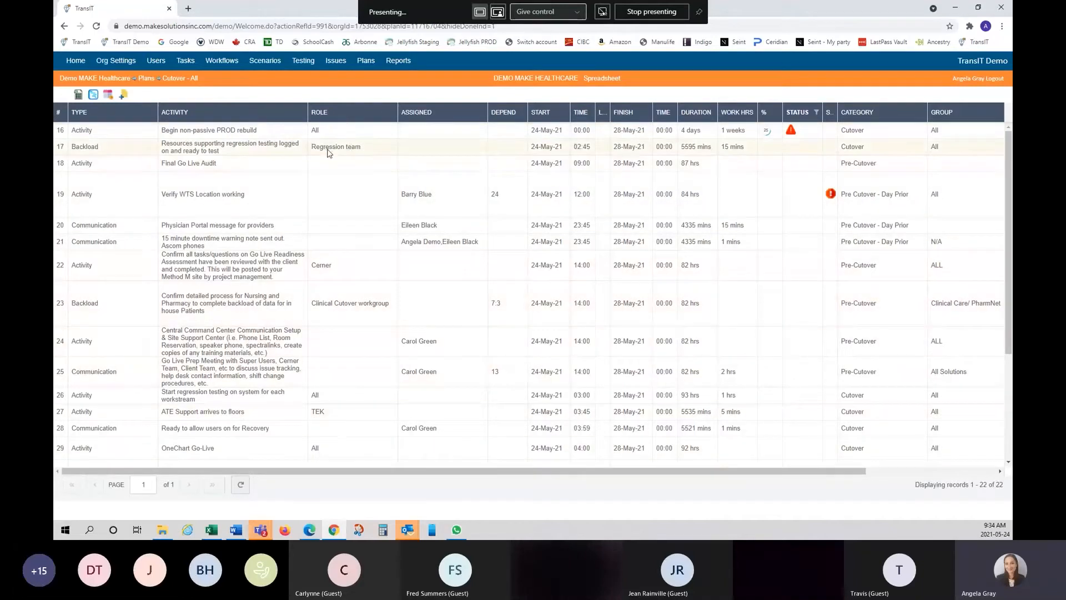
pyautogui.click(370, 151)
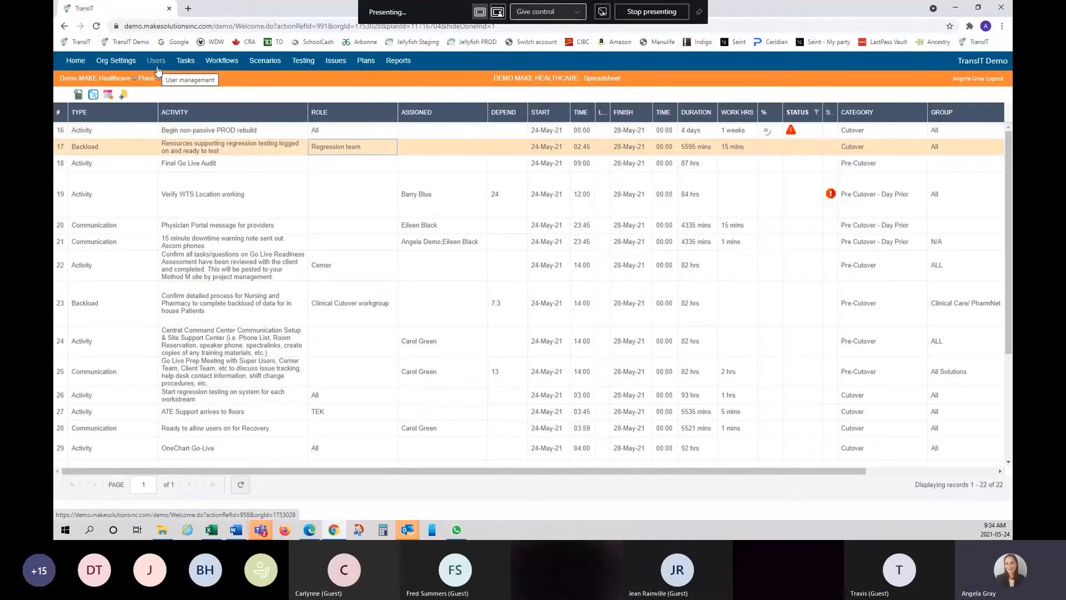
pyautogui.scroll(-3, 348, 330)
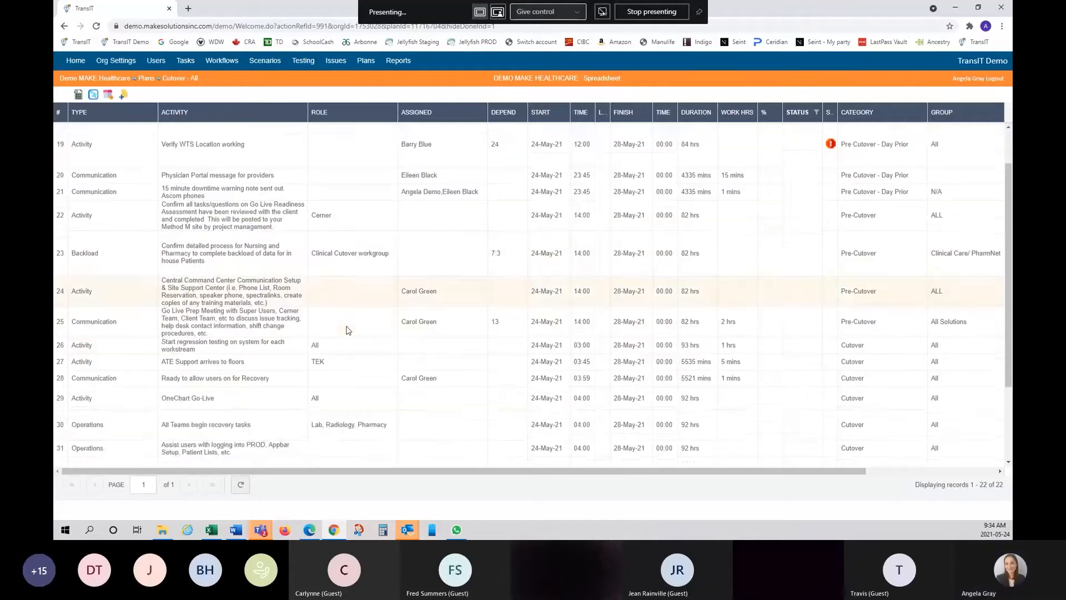
pyautogui.scroll(-1, 348, 331)
pyautogui.scroll(1, 349, 330)
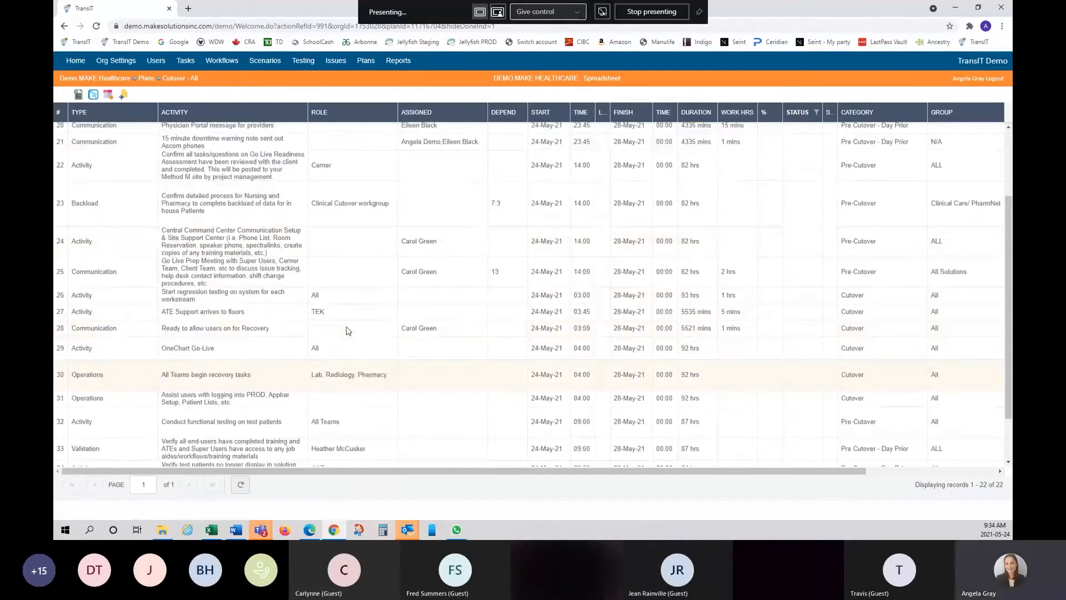
pyautogui.scroll(2, 348, 330)
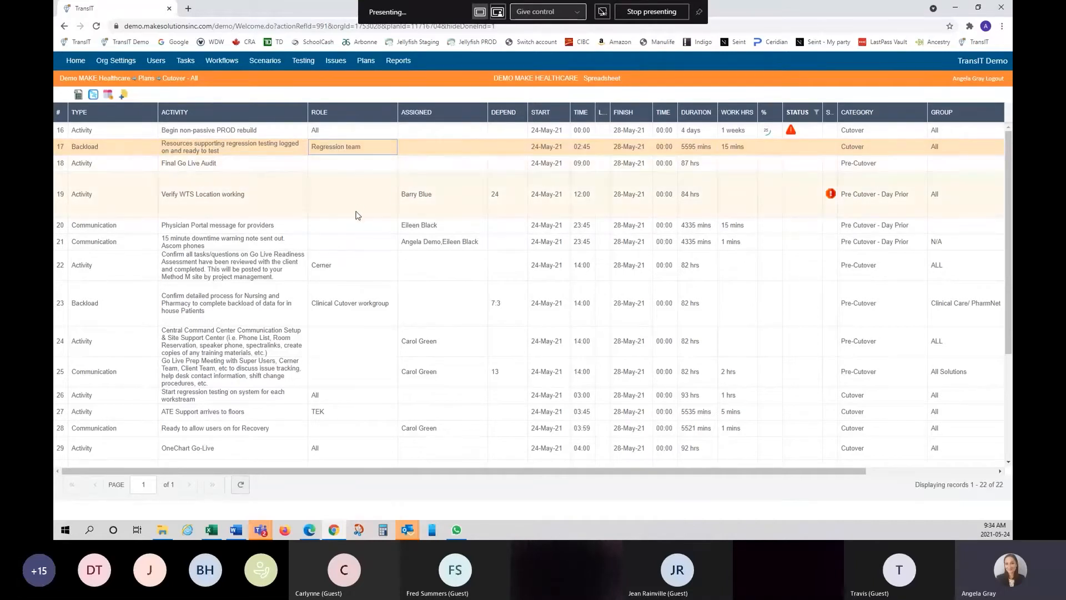
pyautogui.scroll(-1, 364, 262)
pyautogui.scroll(-2, 364, 262)
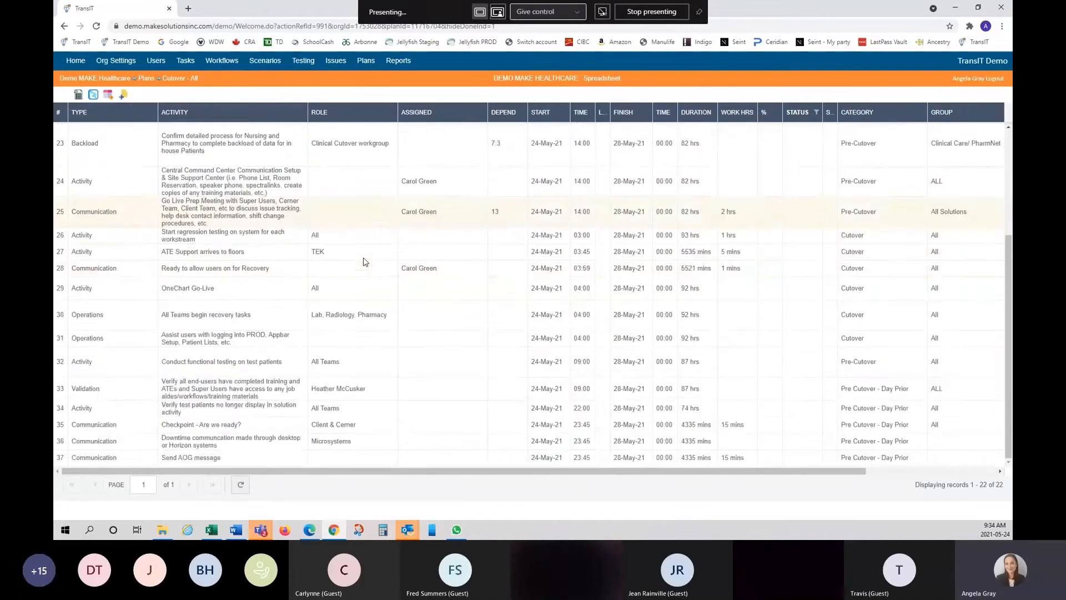
pyautogui.scroll(3, 363, 356)
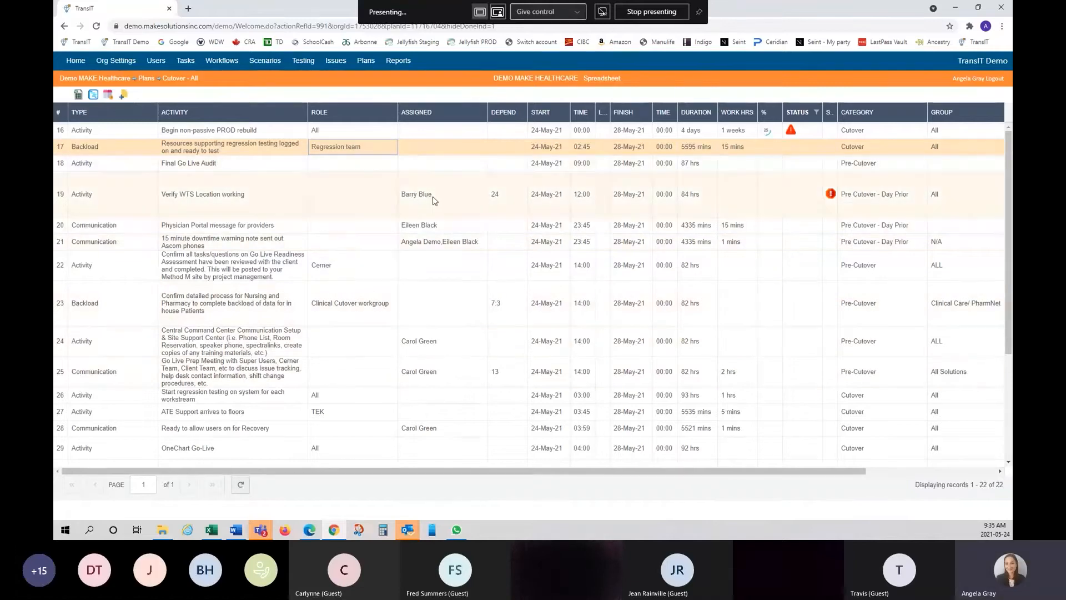
pyautogui.click(460, 202)
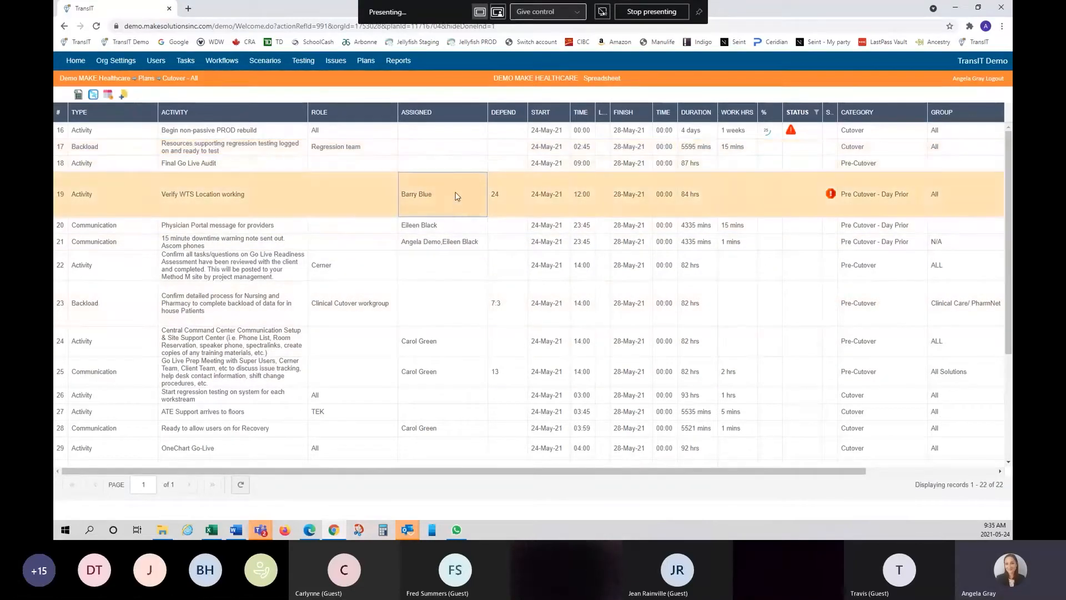
# - Assign a person to Verify WTS Location working, then open Final Go Live Audit's Role cell
pyautogui.click(456, 196)
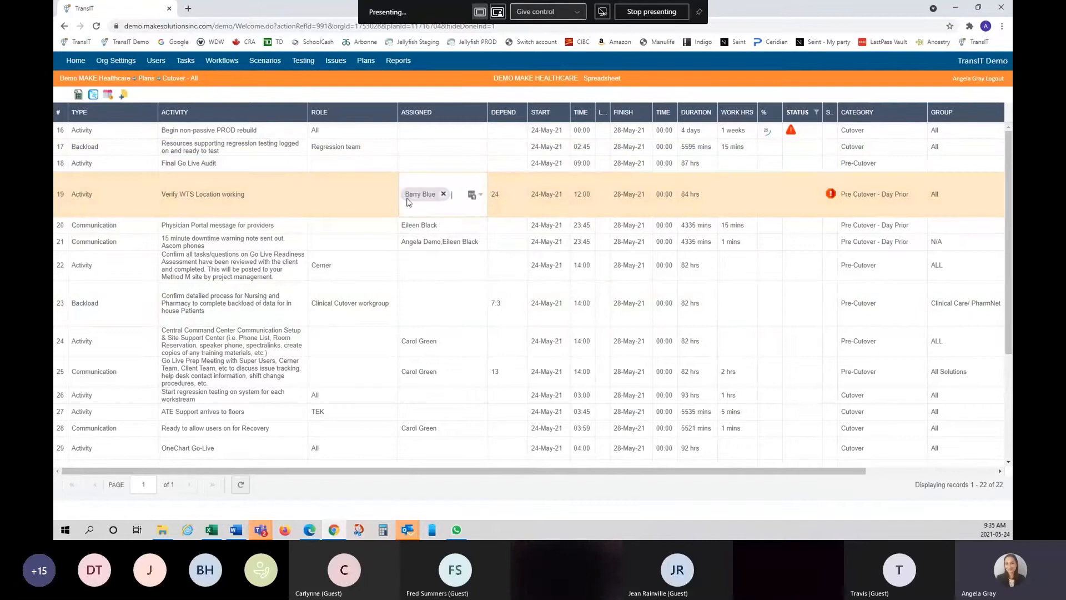
pyautogui.click(481, 196)
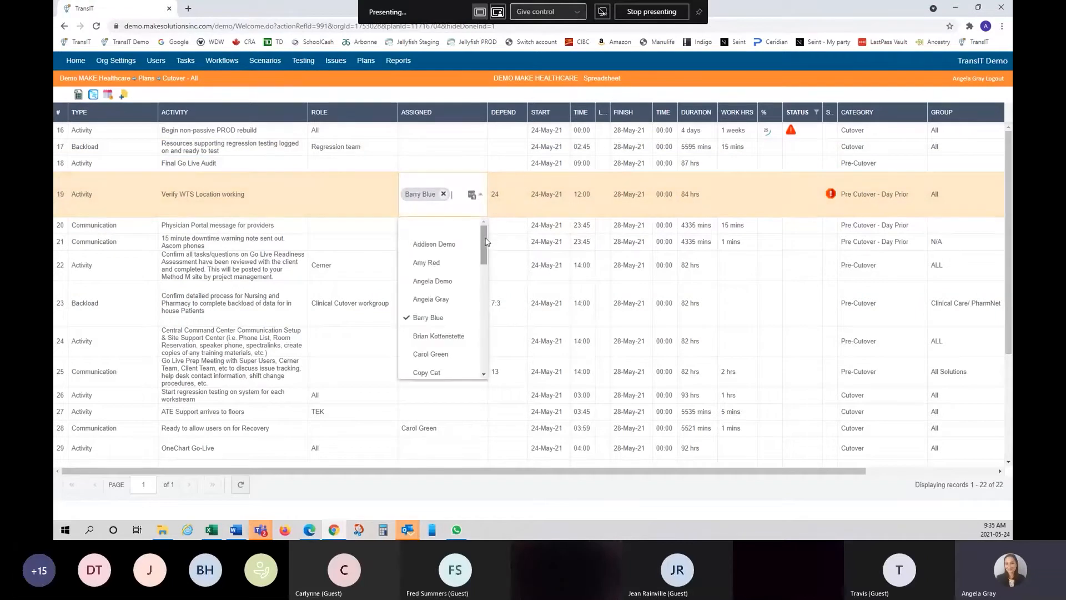
pyautogui.moveTo(483, 243)
pyautogui.mouseDown()
pyautogui.moveTo(478, 355)
pyautogui.moveTo(482, 238)
pyautogui.mouseUp()
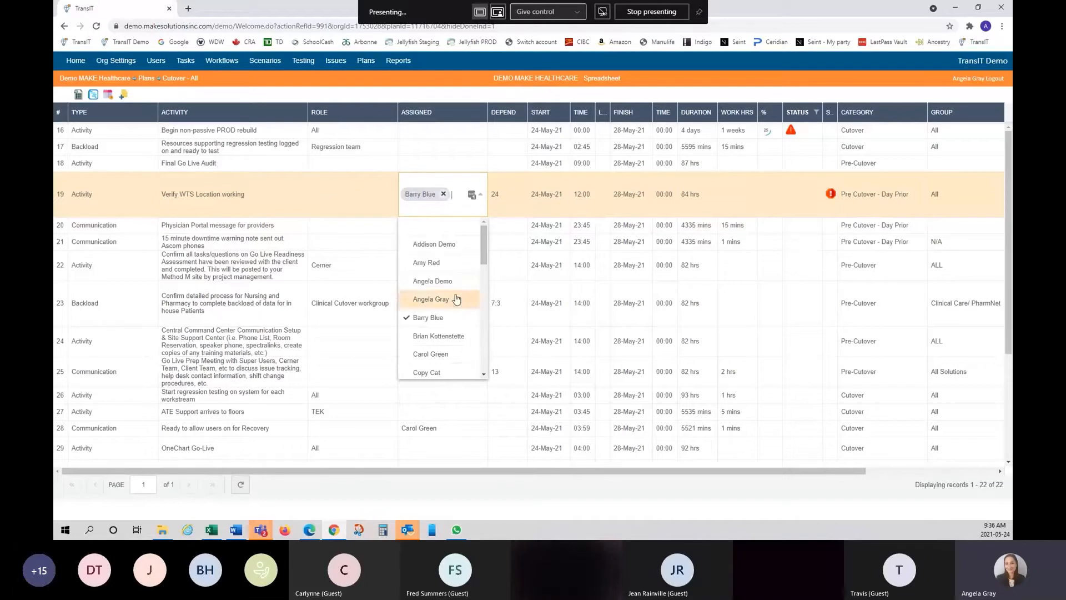
pyautogui.click(451, 161)
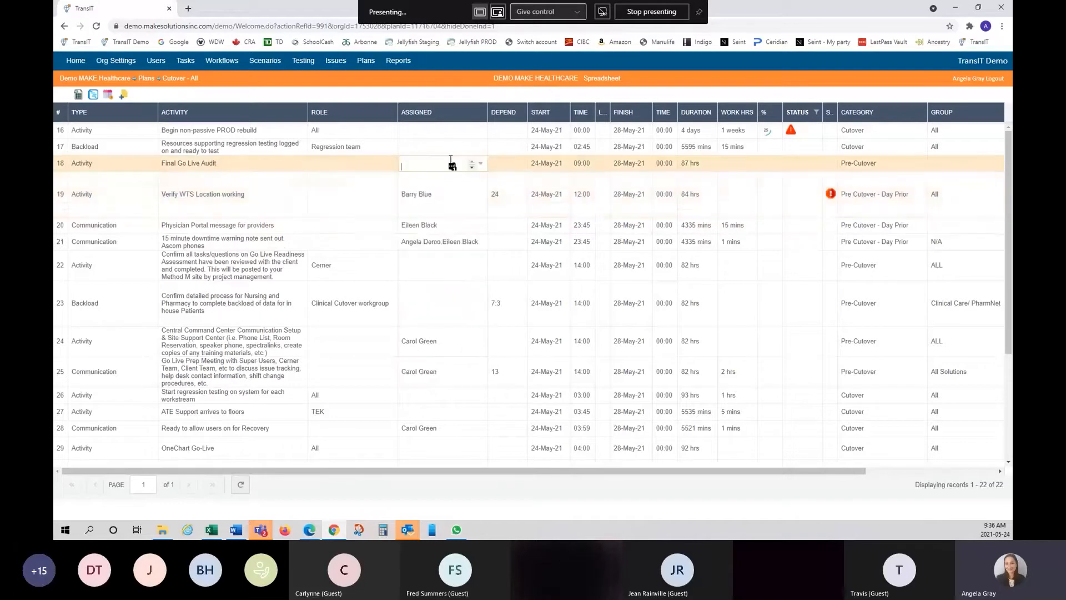
pyautogui.click(374, 163)
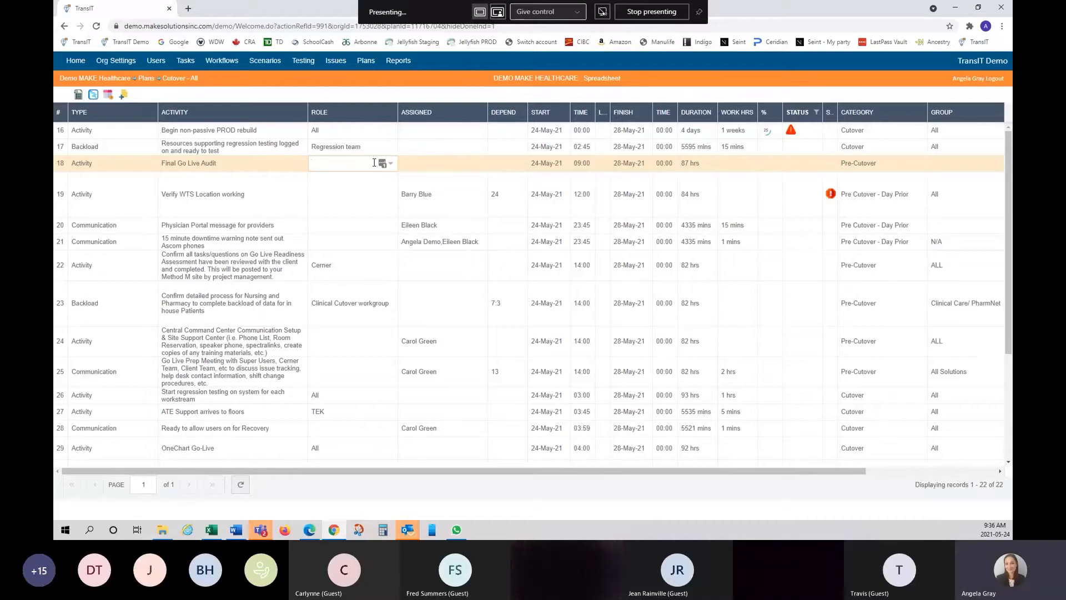
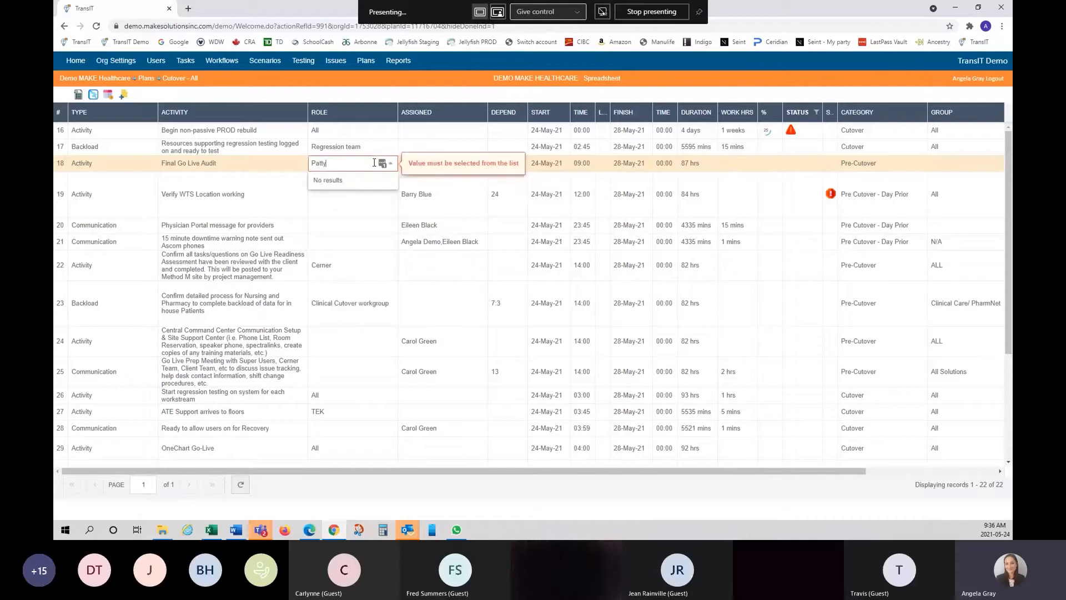
# - Type a person's name into Final Go Live Audit's Role cell, correcting the misspelled ending
pyautogui.write('arshal')
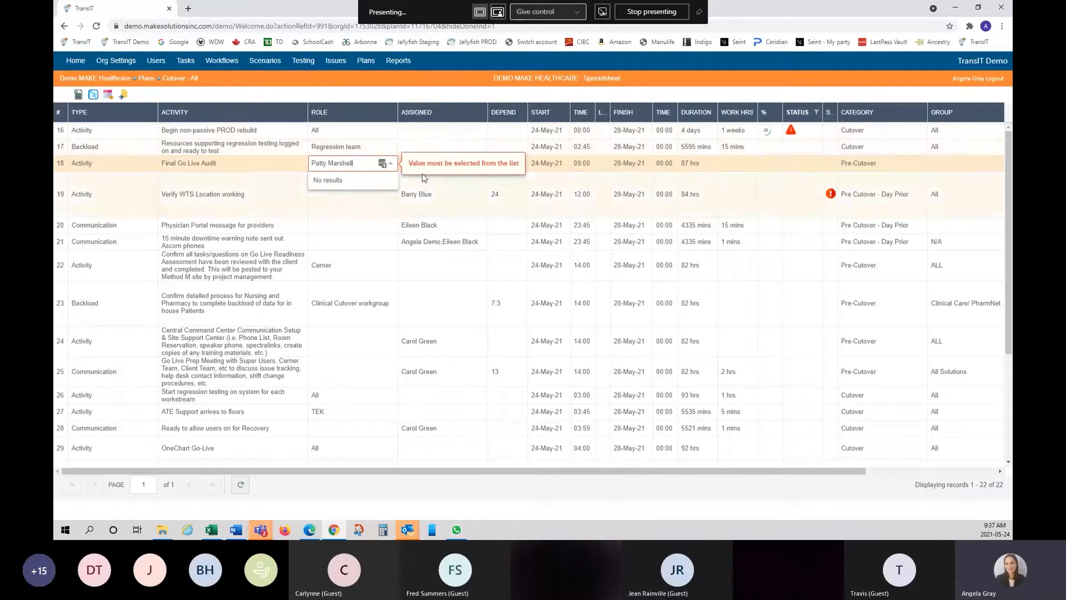
# - Discard the rejected role entry and browse Final Go Live Audit's assignee list without choosing anyone
pyautogui.click(463, 135)
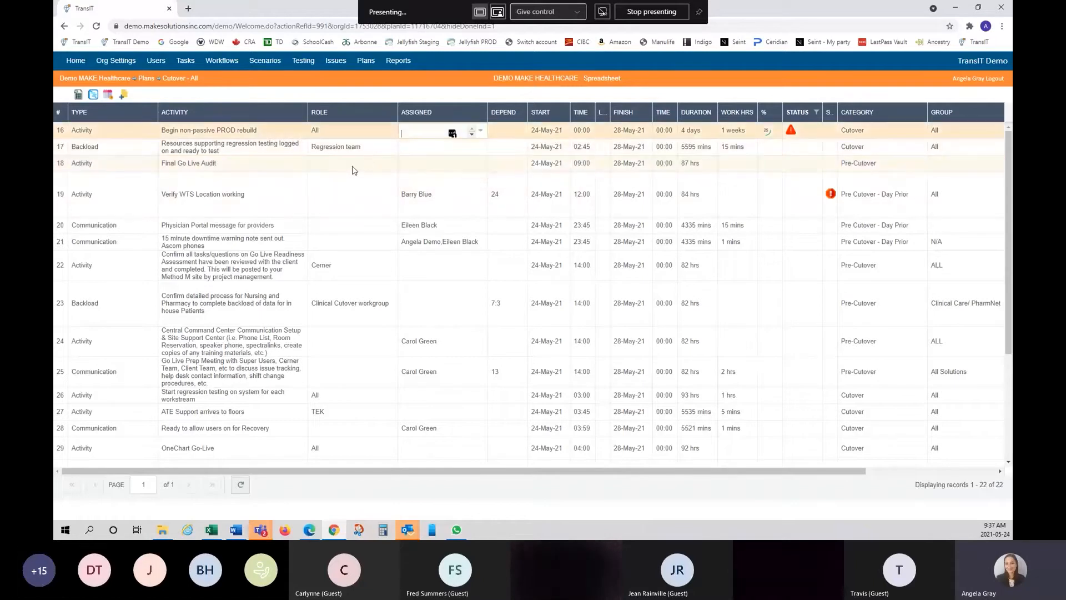
pyautogui.click(452, 165)
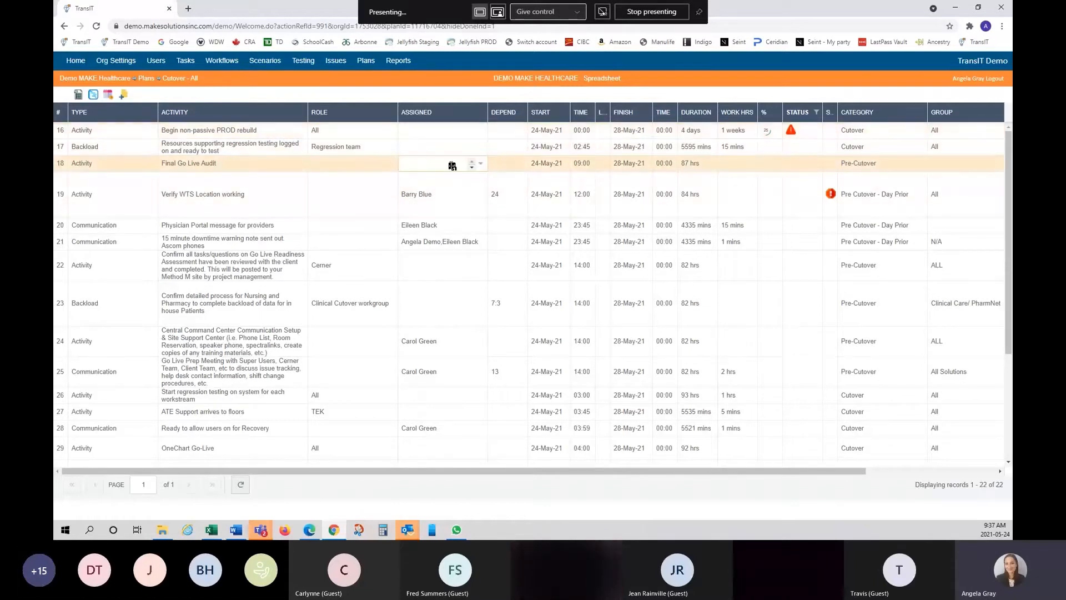
pyautogui.click(481, 167)
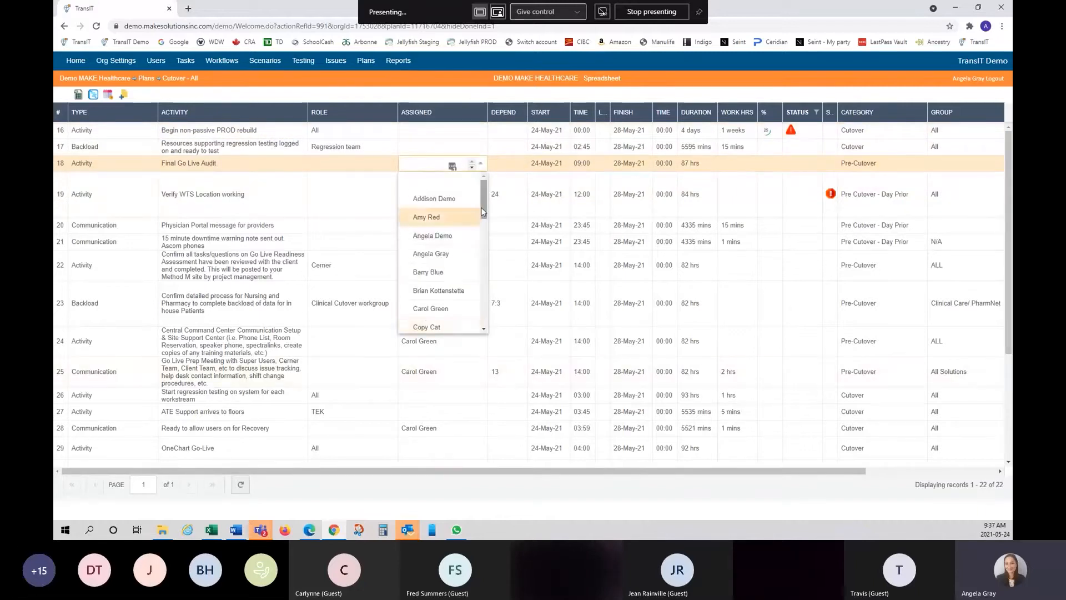
pyautogui.moveTo(481, 208)
pyautogui.mouseDown()
pyautogui.moveTo(482, 316)
pyautogui.moveTo(478, 201)
pyautogui.mouseUp()
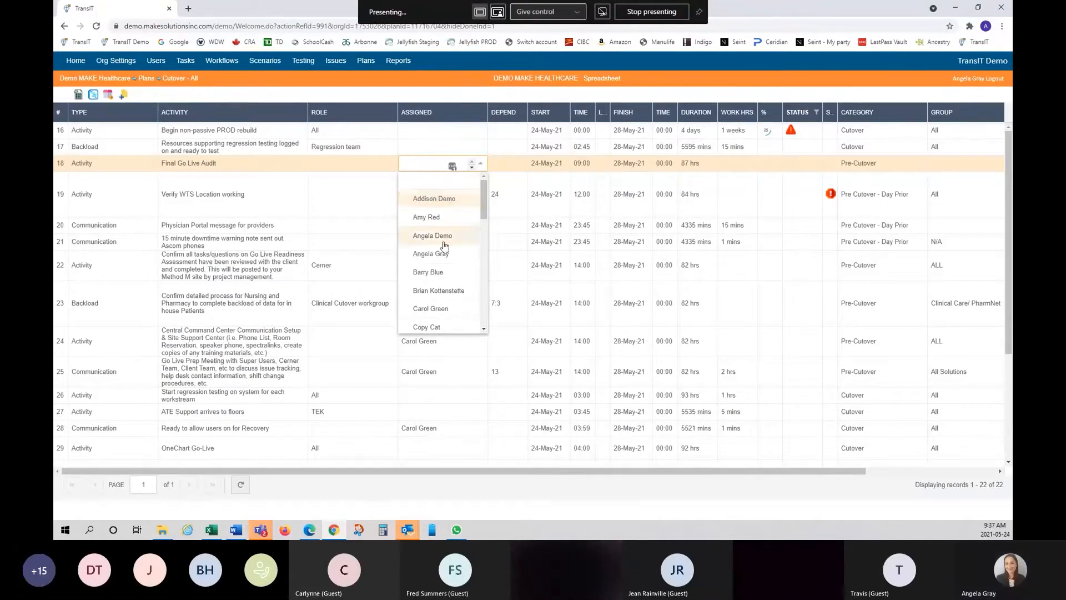
pyautogui.click(449, 98)
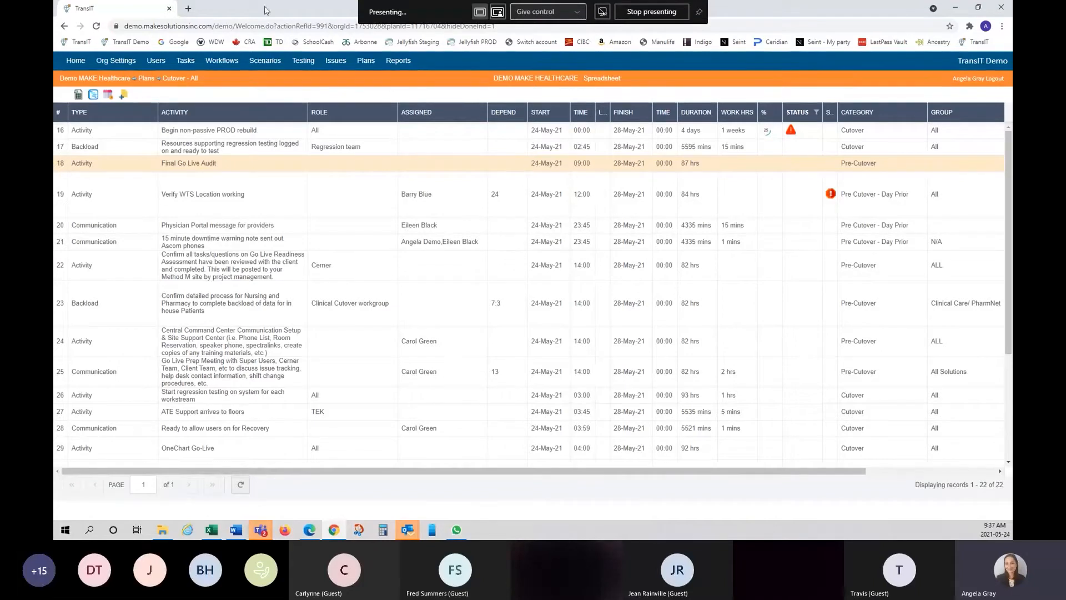
# - Go to Users and open the Contacts list of six contacts
pyautogui.click(152, 63)
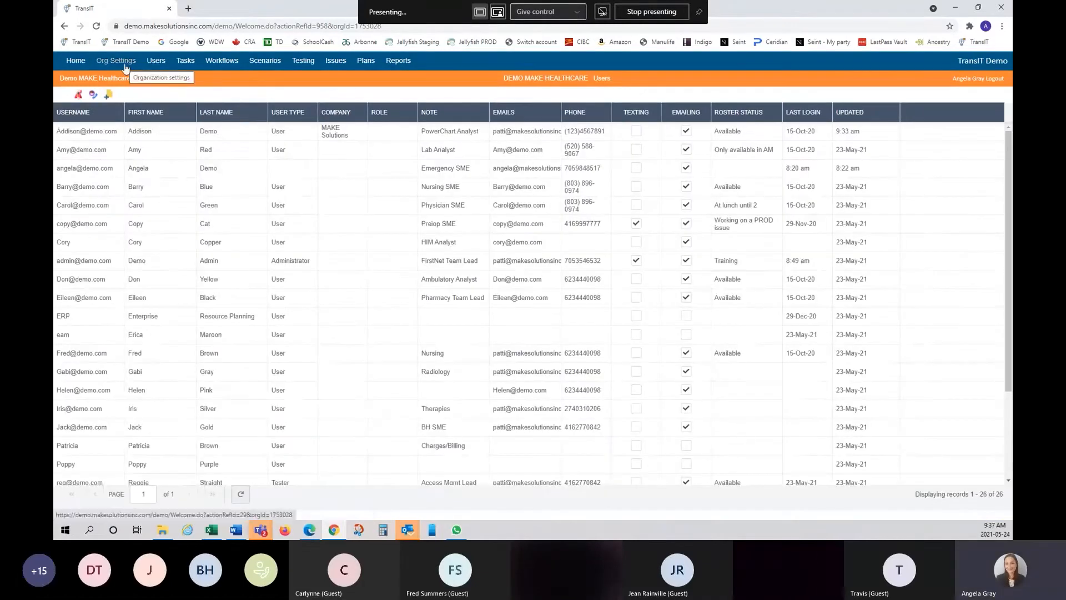
pyautogui.click(94, 96)
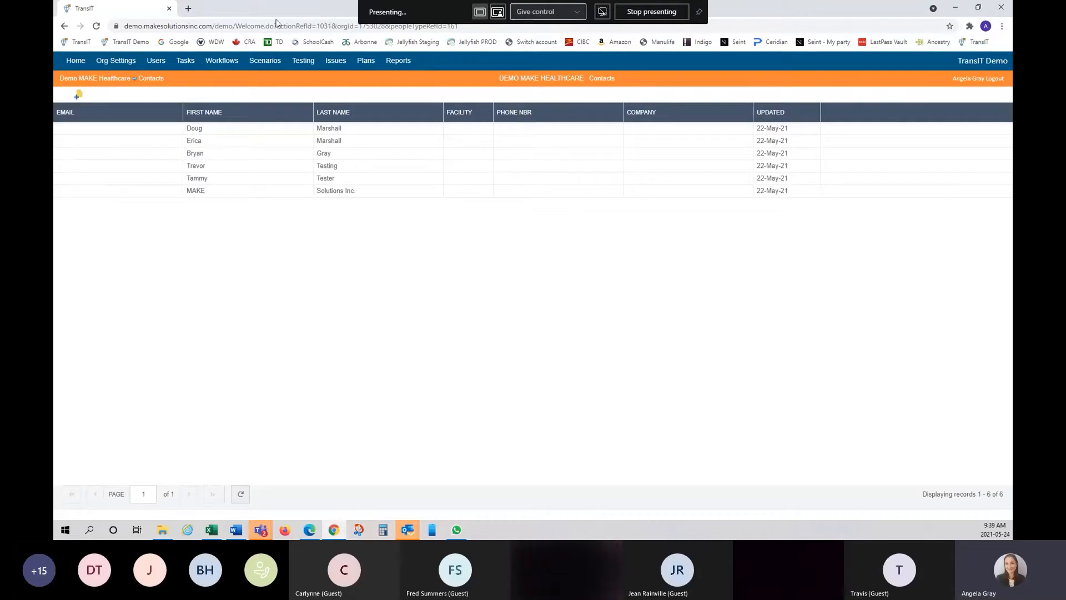
# - Start a new issue from the Issue Dashboard
pyautogui.click(342, 62)
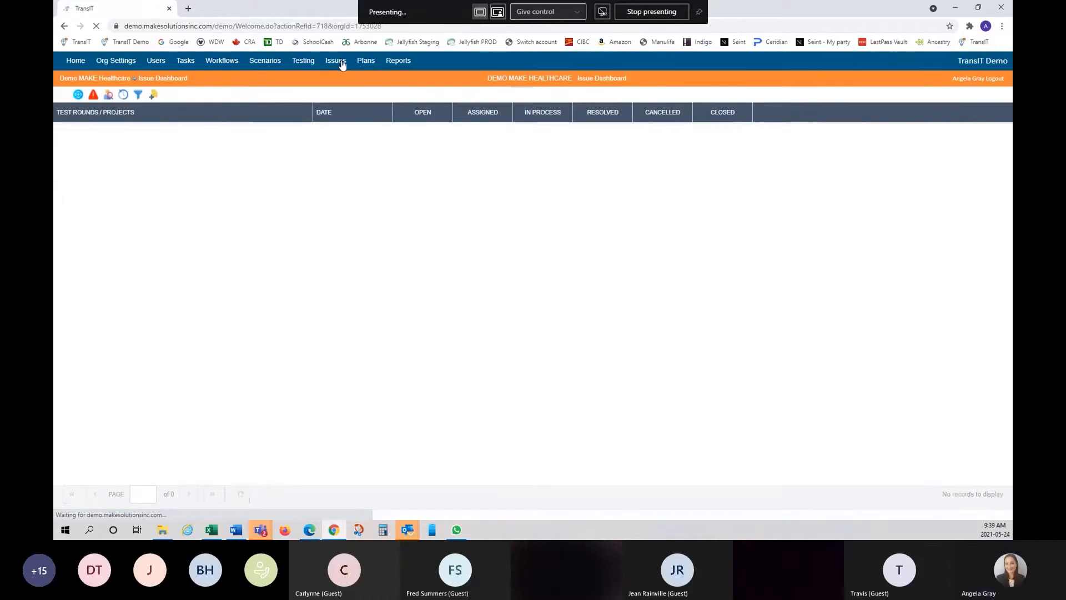
pyautogui.click(154, 96)
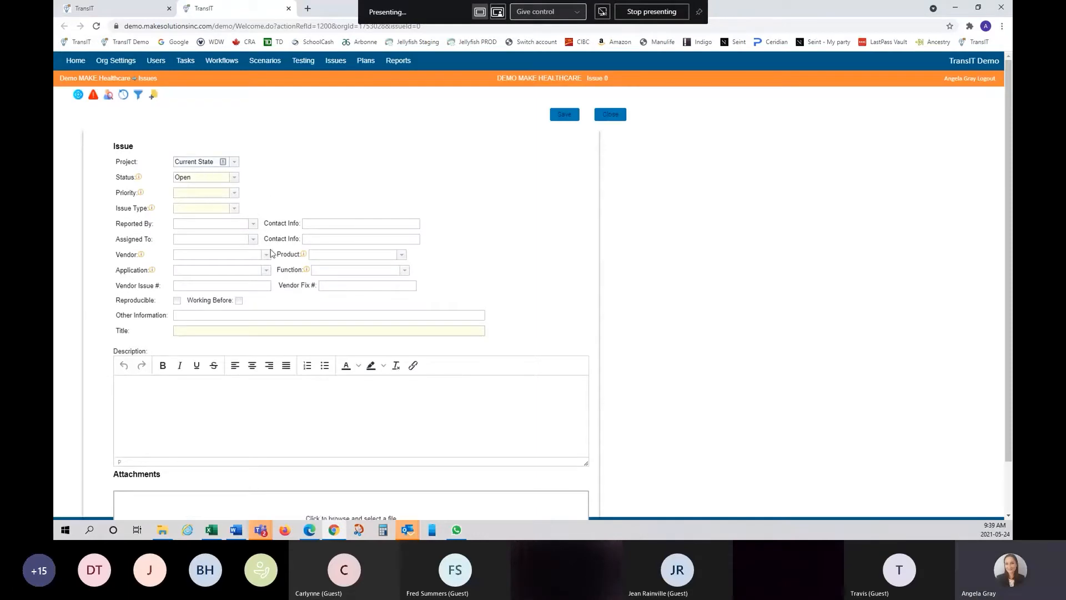
pyautogui.click(254, 225)
pyautogui.click(254, 225)
pyautogui.click(254, 240)
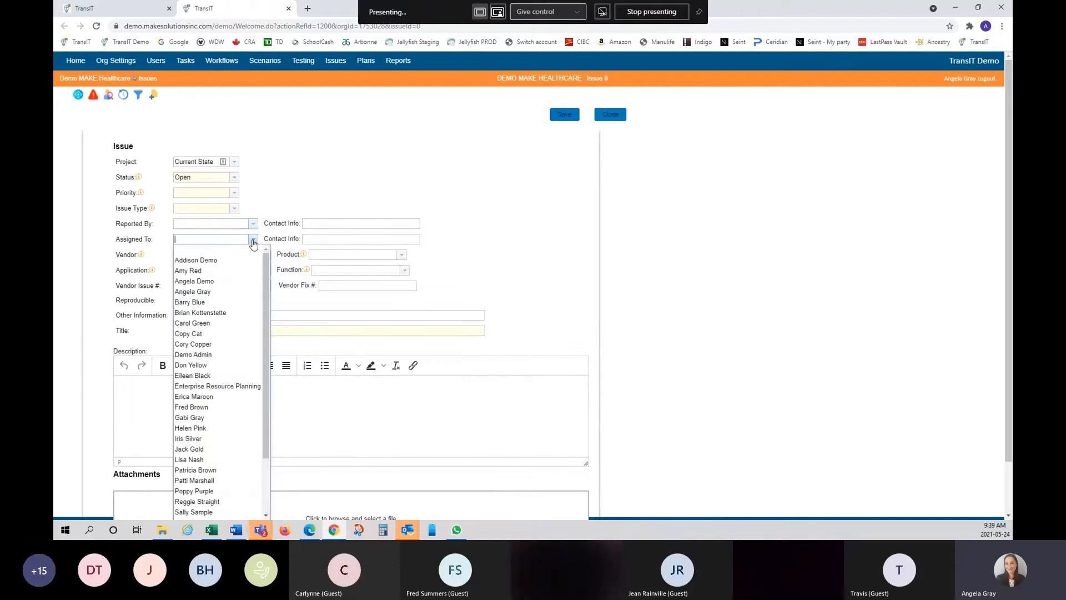
pyautogui.click(295, 195)
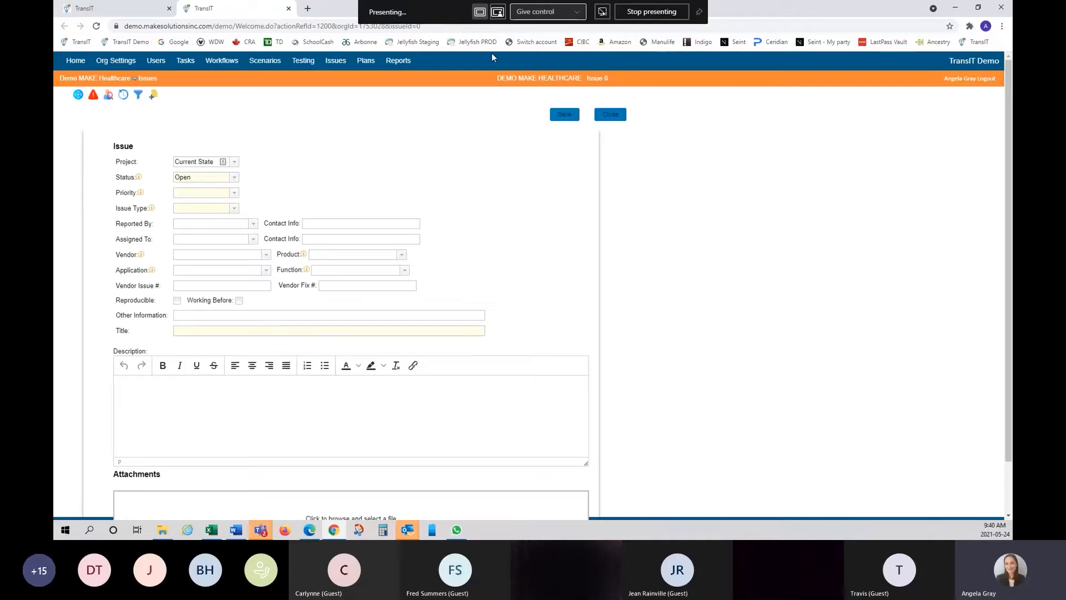
# - Set the issue's Reported By to MAKE Solutions Inc. by typing M and accepting the match
pyautogui.click(254, 224)
pyautogui.click(255, 227)
pyautogui.click(222, 224)
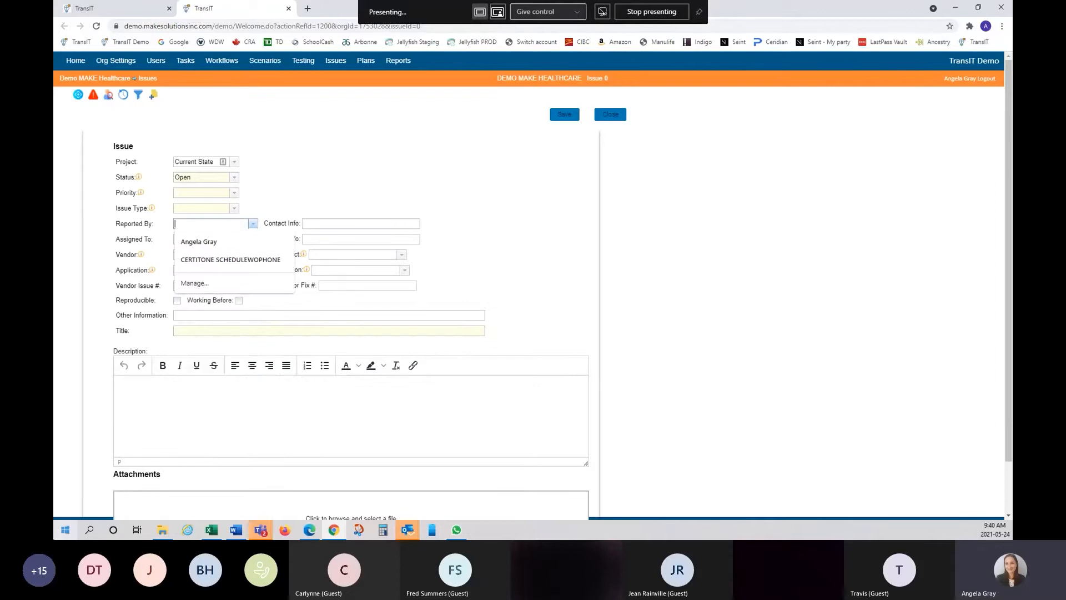
pyautogui.write('MAKE Solutions Inc.')
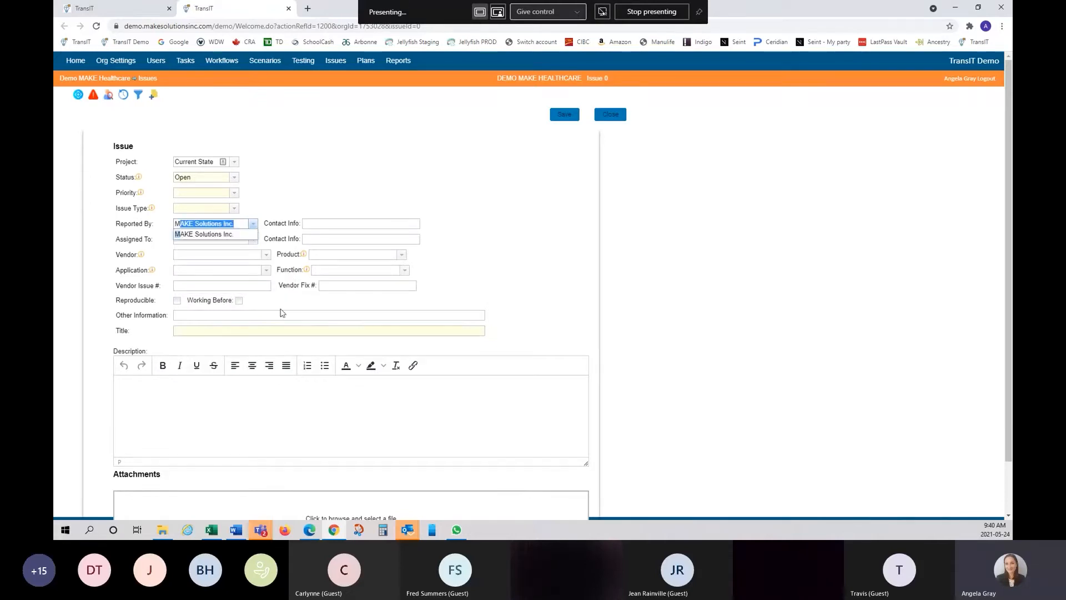
pyautogui.click(313, 170)
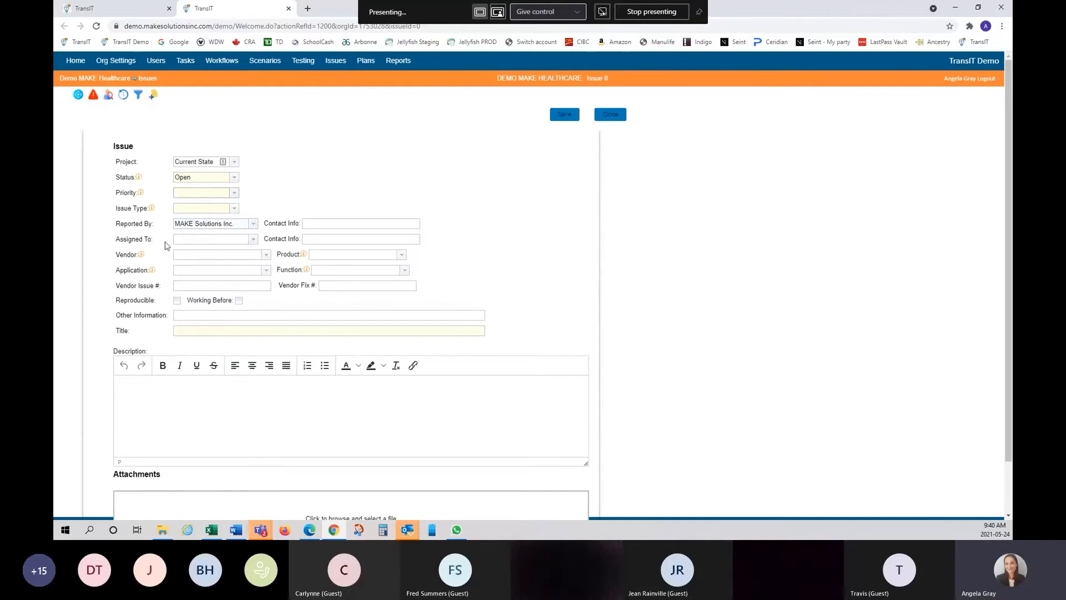
# - Check the Assigned To list without choosing anyone, then open the Users list
pyautogui.click(253, 240)
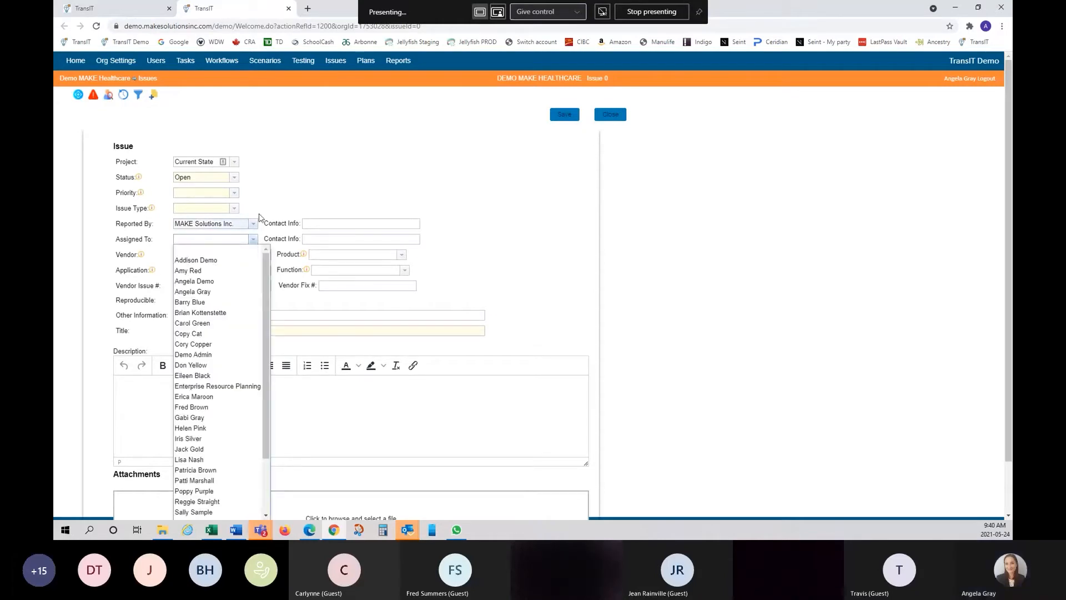
pyautogui.click(275, 197)
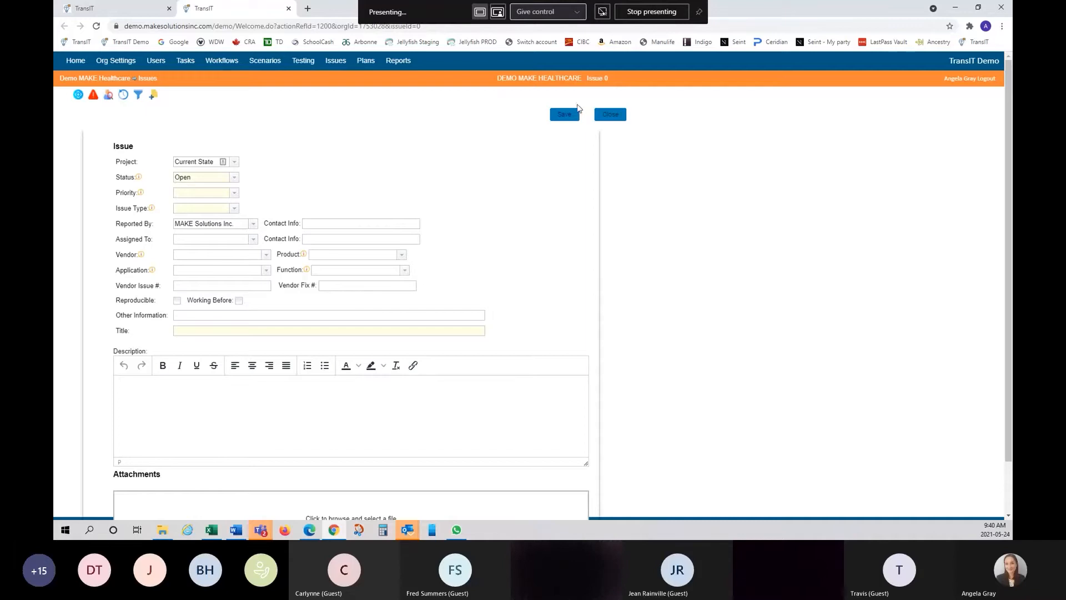
pyautogui.click(156, 61)
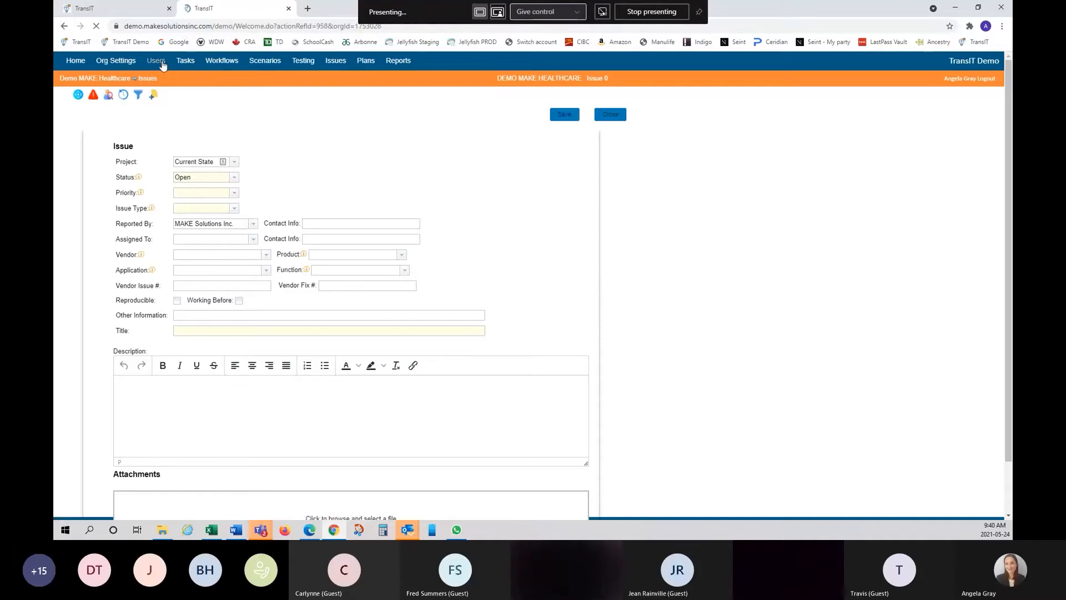
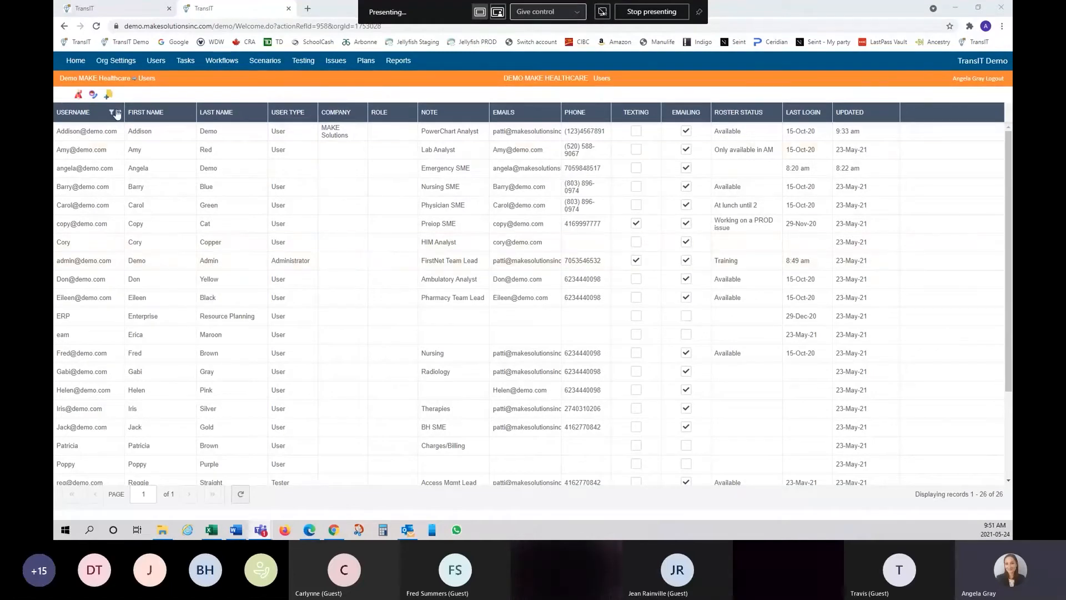
# - Switch from the Users list to the Roles list, showing 673 roles over 7 pages
pyautogui.click(78, 96)
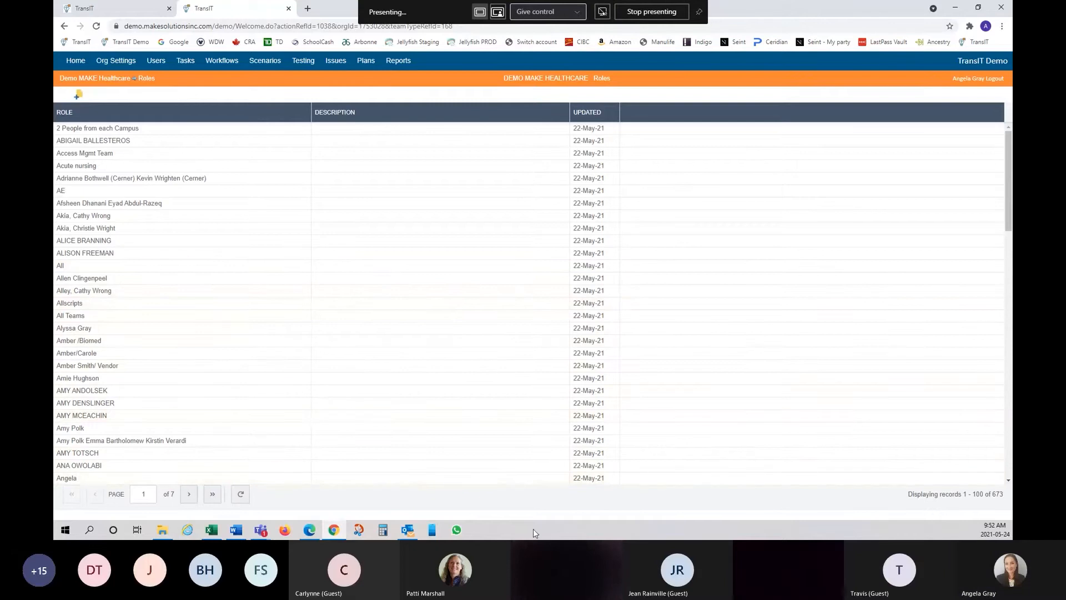
pyautogui.hotkey('alt', 'Tab')
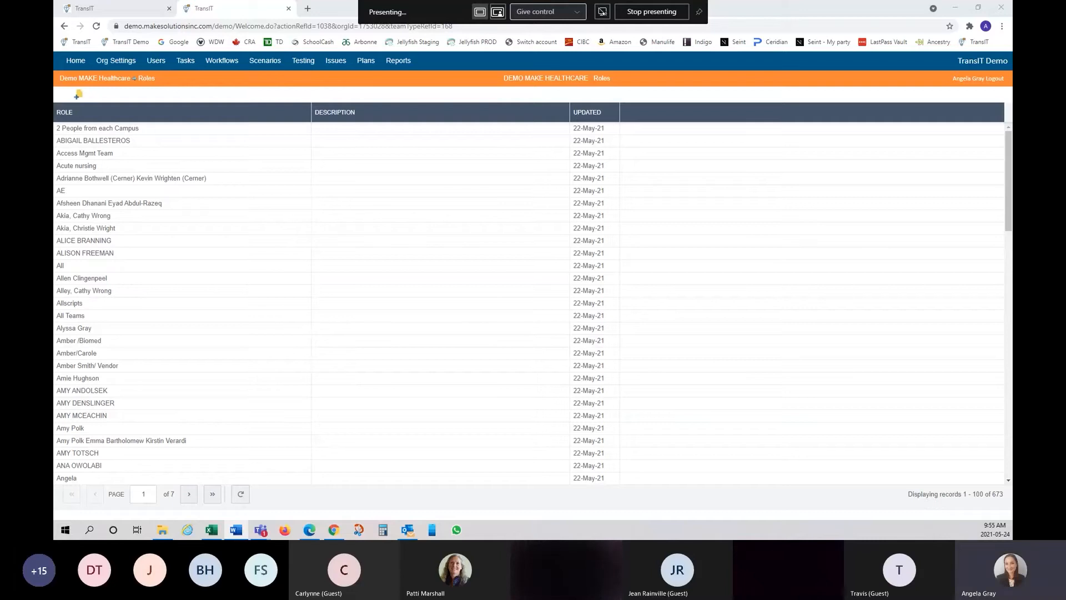
# - On the Test Rounds page, put the CABG script on hold and then take it off hold
pyautogui.click(304, 61)
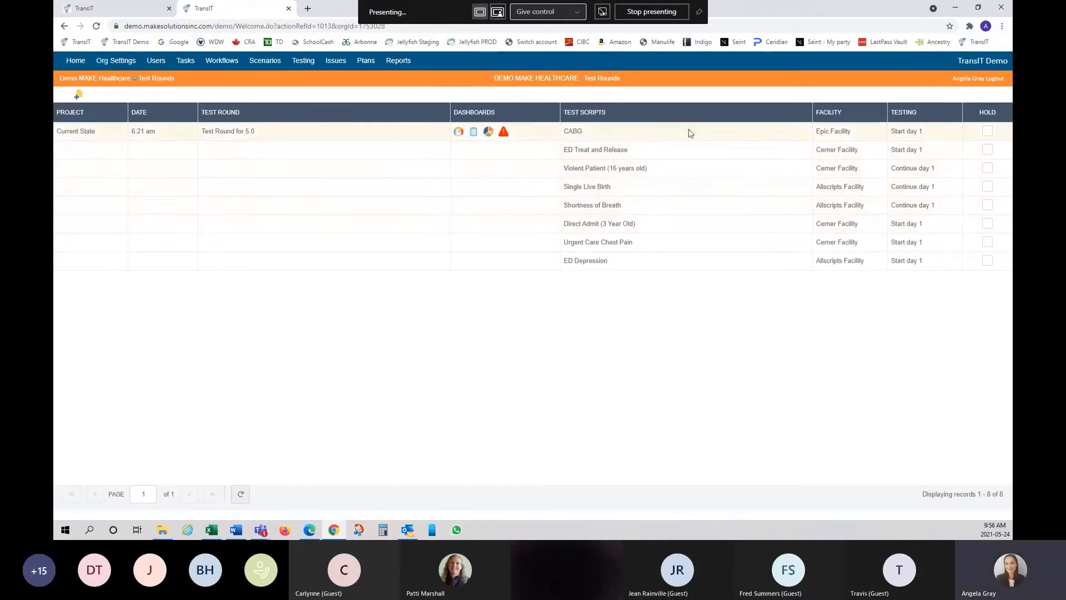
pyautogui.click(988, 132)
pyautogui.click(988, 132)
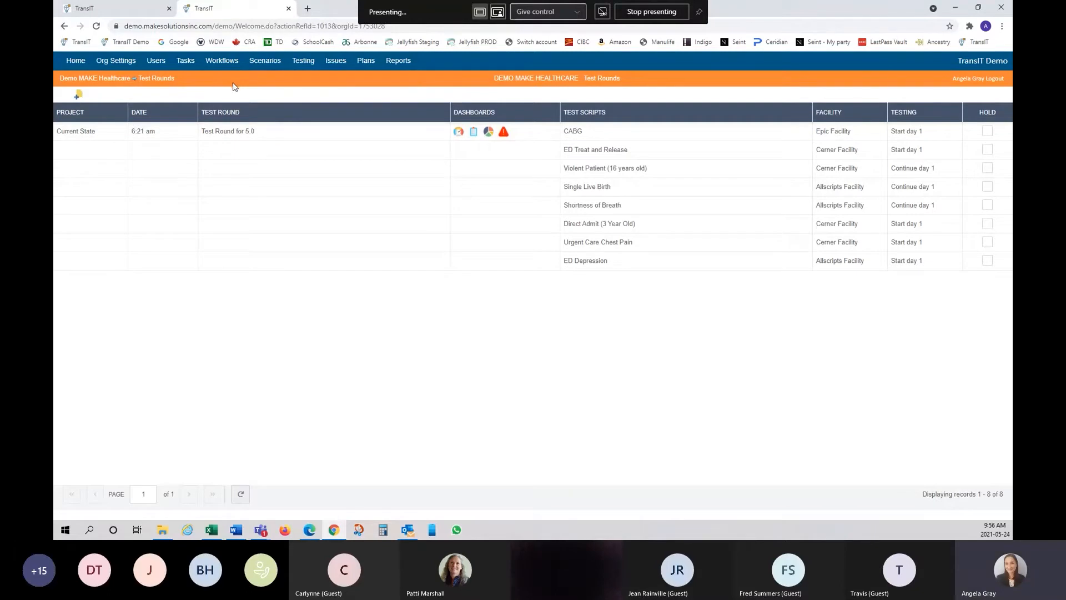
# - Start a new test round and filter its scenarios to the Process category, 24 of 39 shown
pyautogui.click(77, 95)
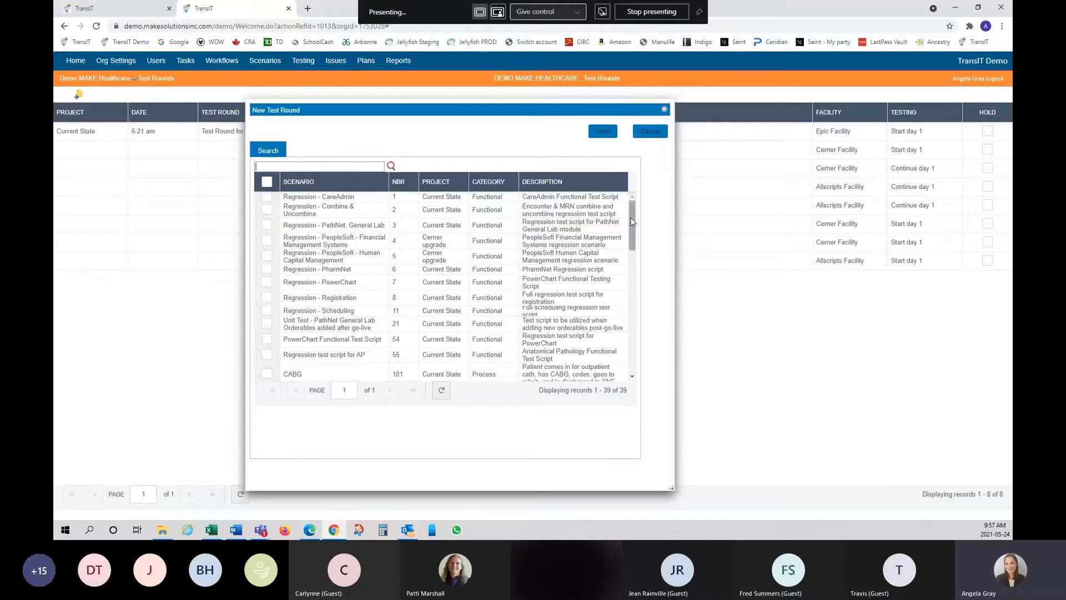
pyautogui.moveTo(631, 218)
pyautogui.mouseDown()
pyautogui.moveTo(632, 325)
pyautogui.moveTo(637, 208)
pyautogui.mouseUp()
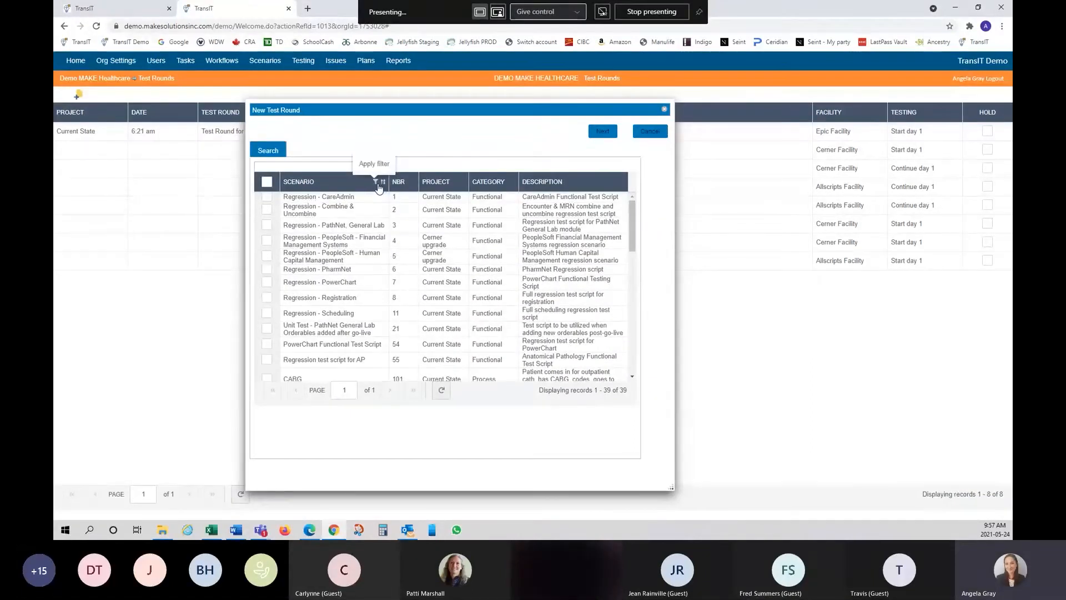
pyautogui.click(376, 183)
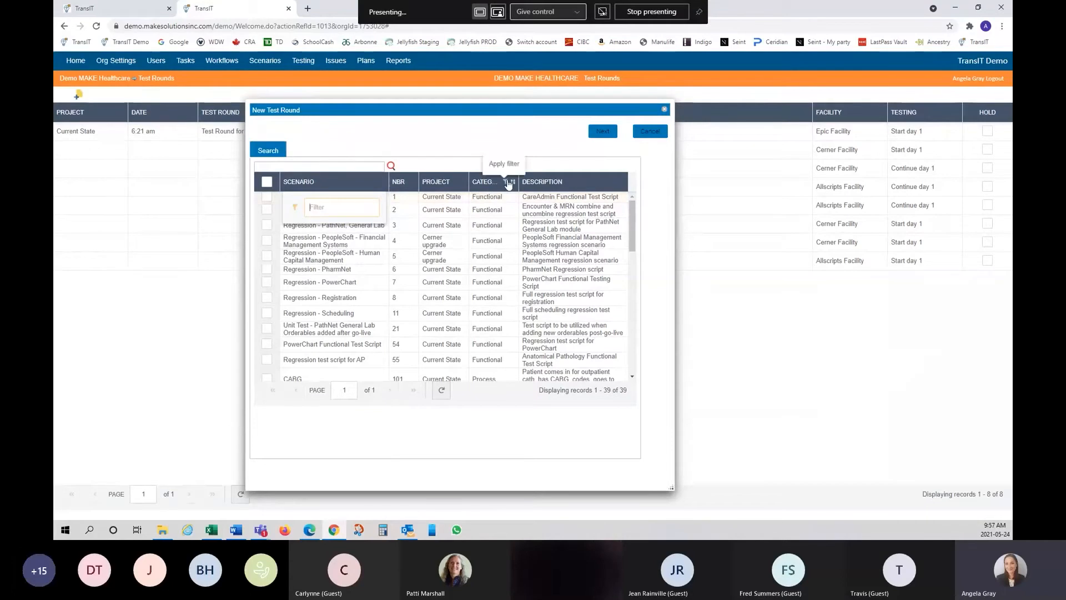
pyautogui.click(508, 184)
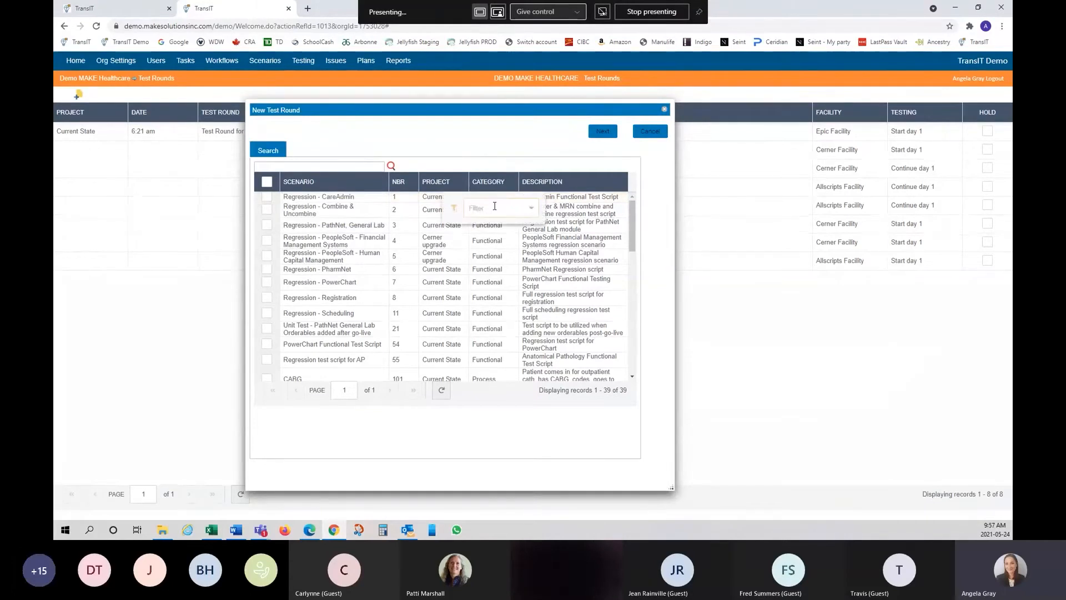
pyautogui.write('proc')
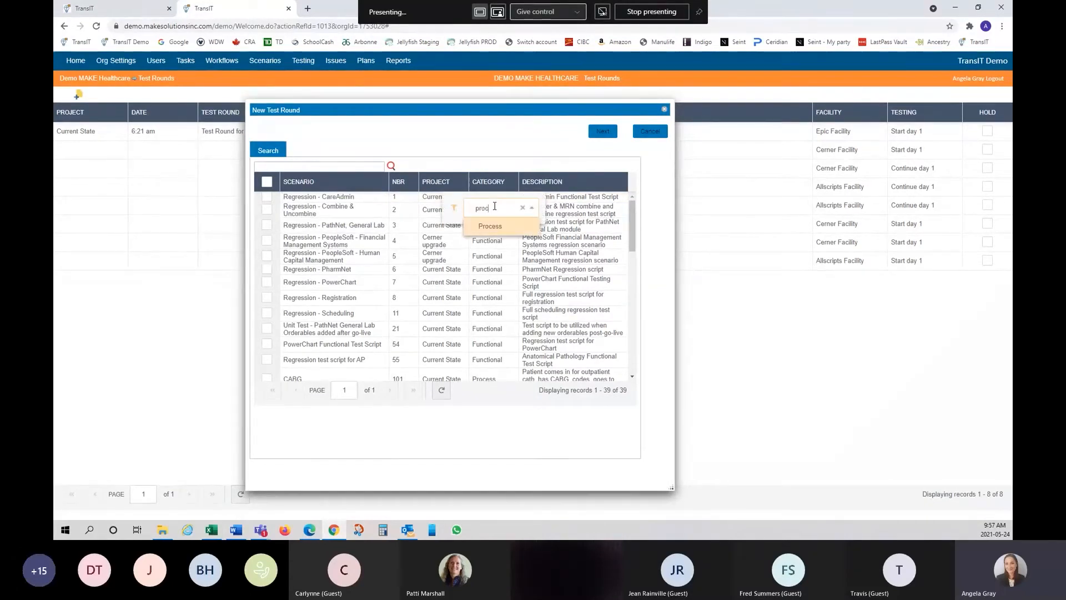
pyautogui.write('ess')
pyautogui.click(498, 227)
pyautogui.click(524, 167)
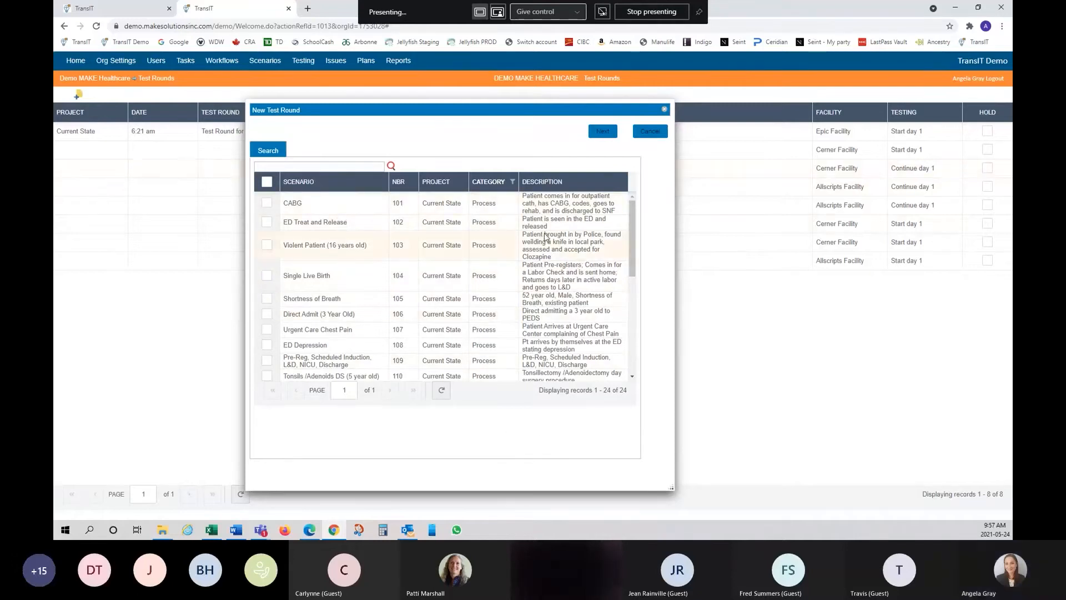
# - Try selecting all scenarios, then the three target scenarios, and clear the selection again
pyautogui.click(267, 182)
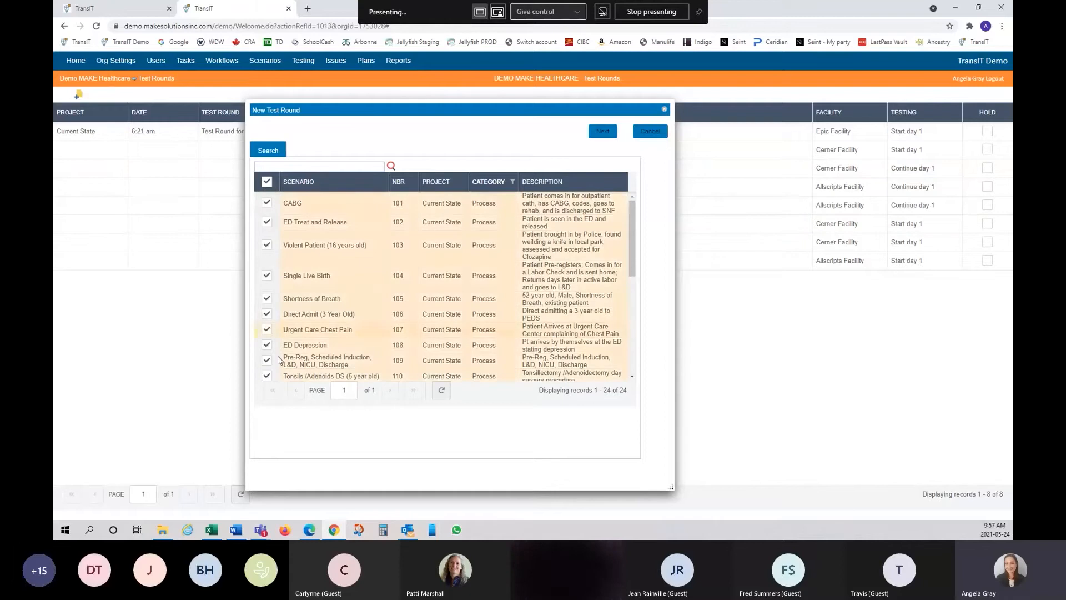
pyautogui.click(267, 183)
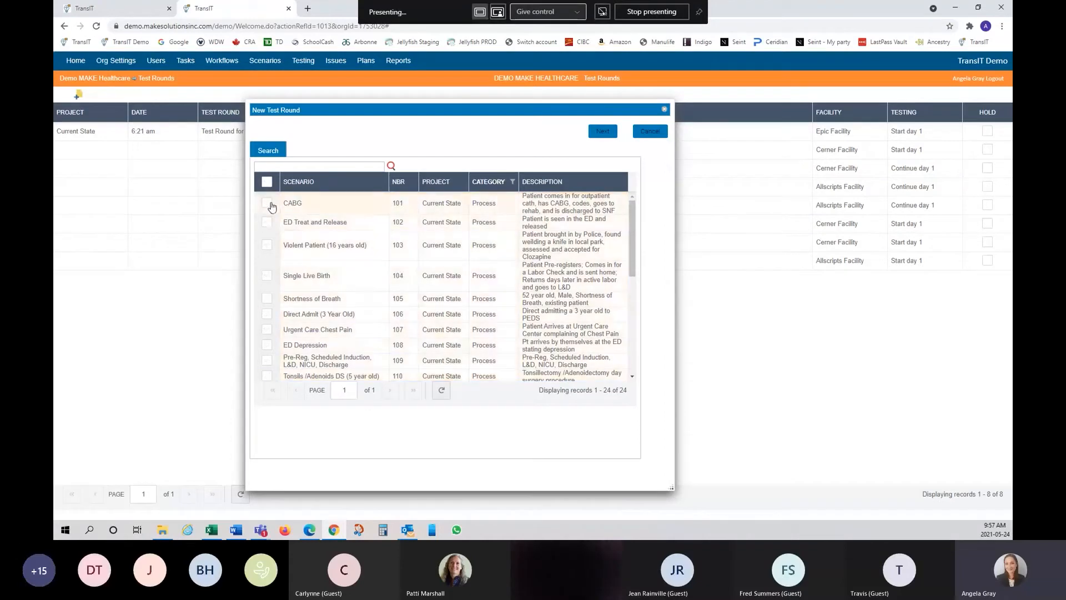
pyautogui.click(267, 203)
pyautogui.click(267, 222)
pyautogui.click(267, 246)
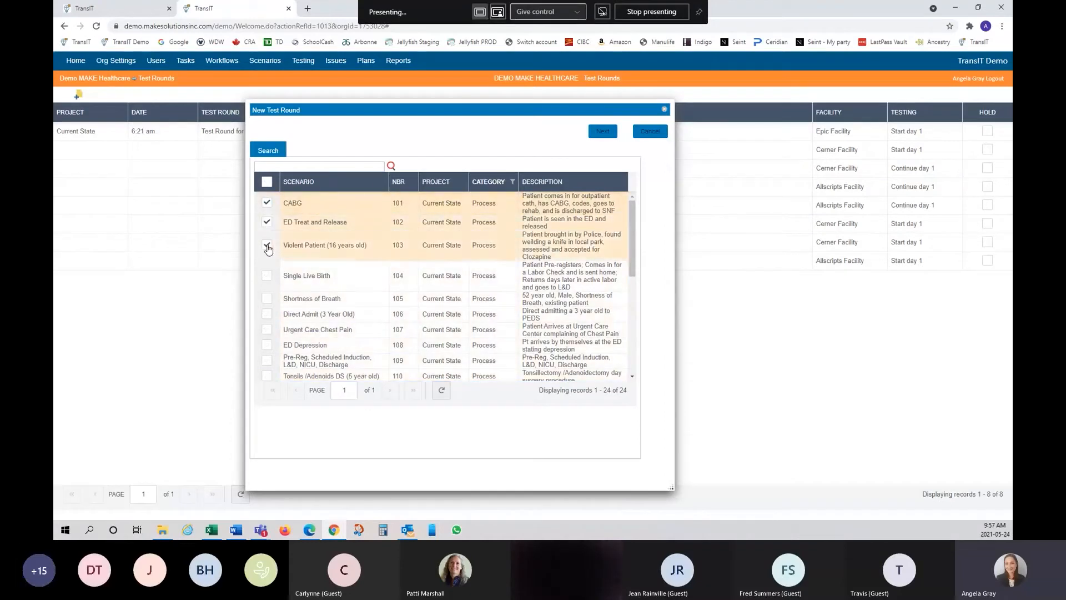
pyautogui.click(267, 203)
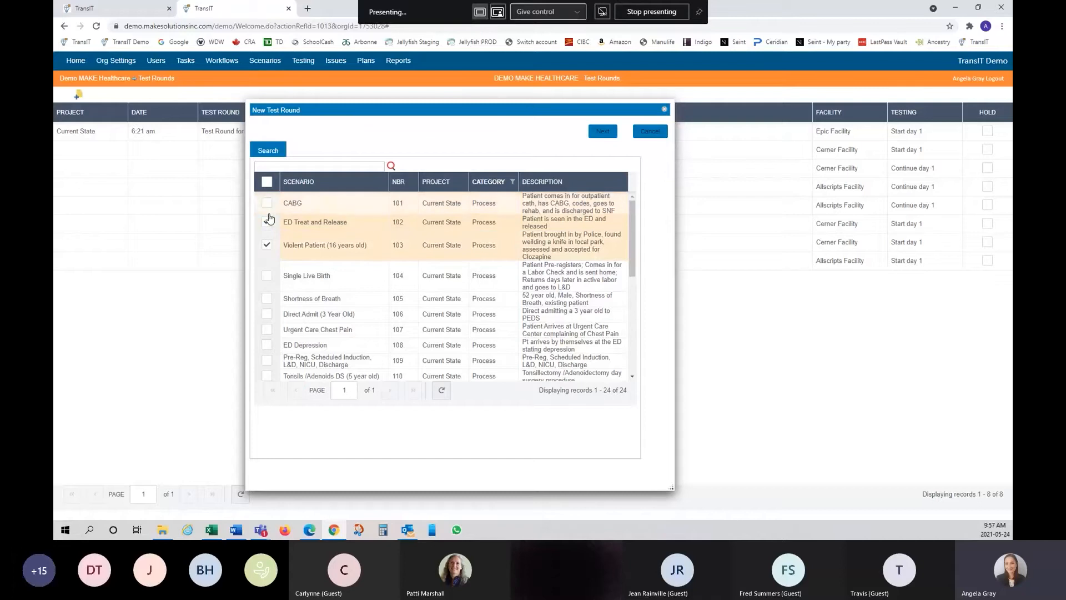
pyautogui.click(267, 222)
pyautogui.click(267, 244)
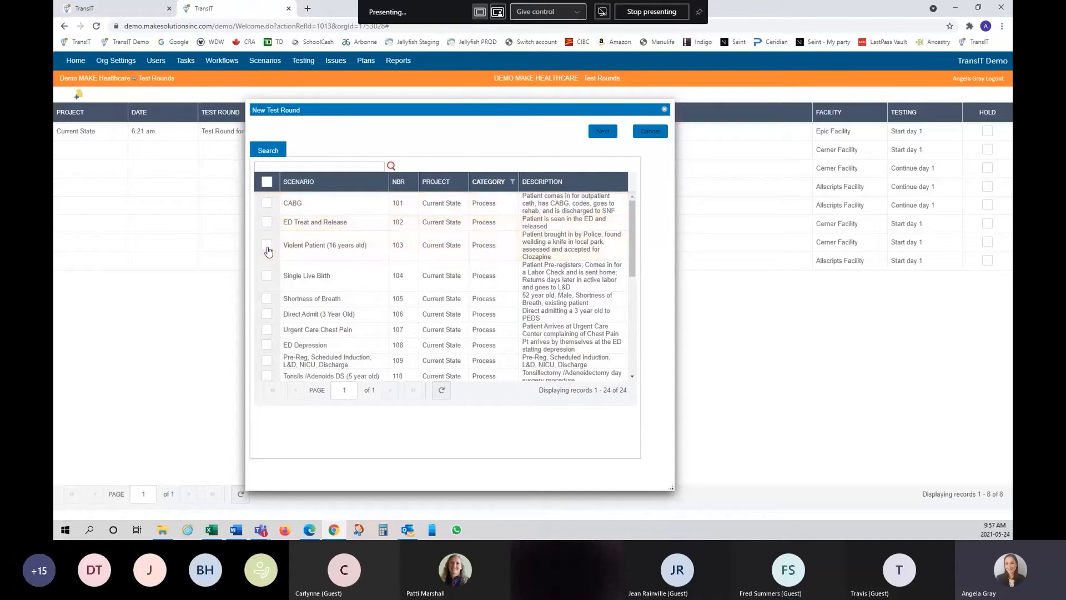
# - Select CABG, ED Treat and Release and Violent Patient (16 years old), then continue to details
pyautogui.scroll(-5, 328, 347)
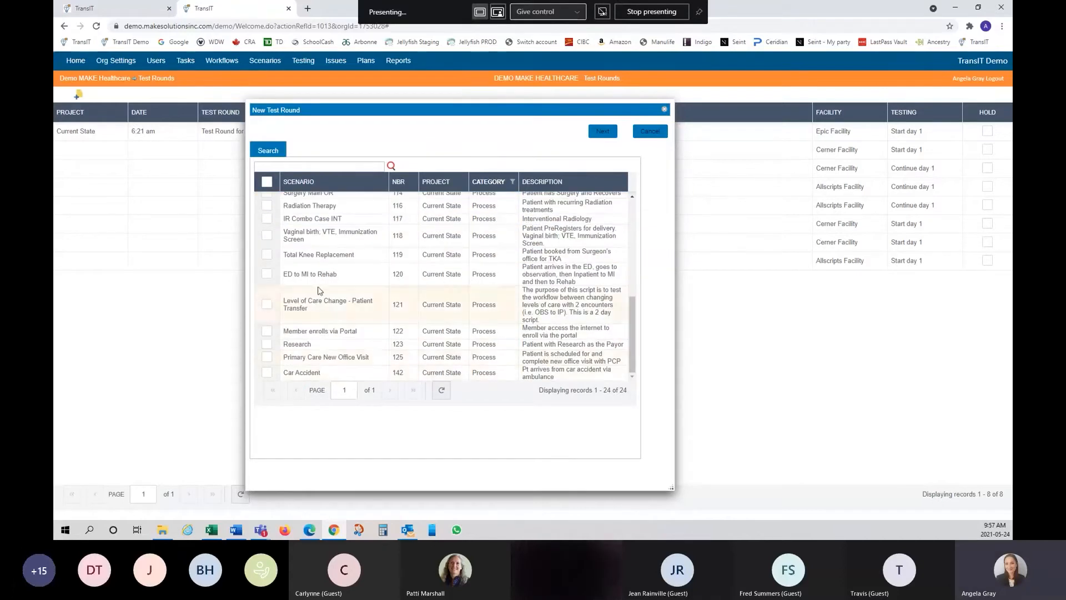
pyautogui.scroll(5, 321, 295)
pyautogui.click(267, 203)
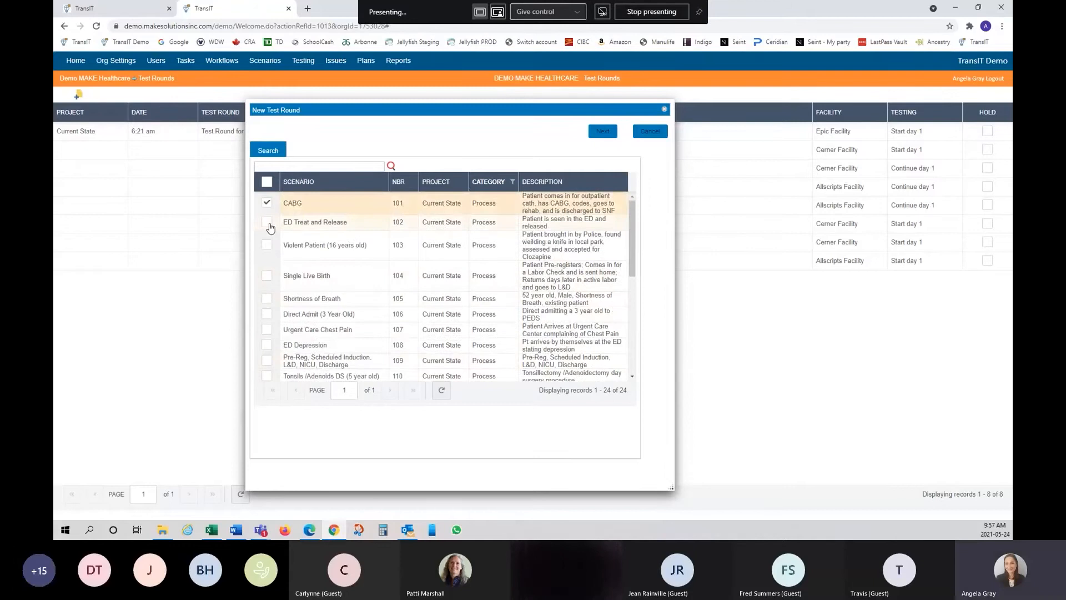
pyautogui.click(266, 222)
pyautogui.click(267, 245)
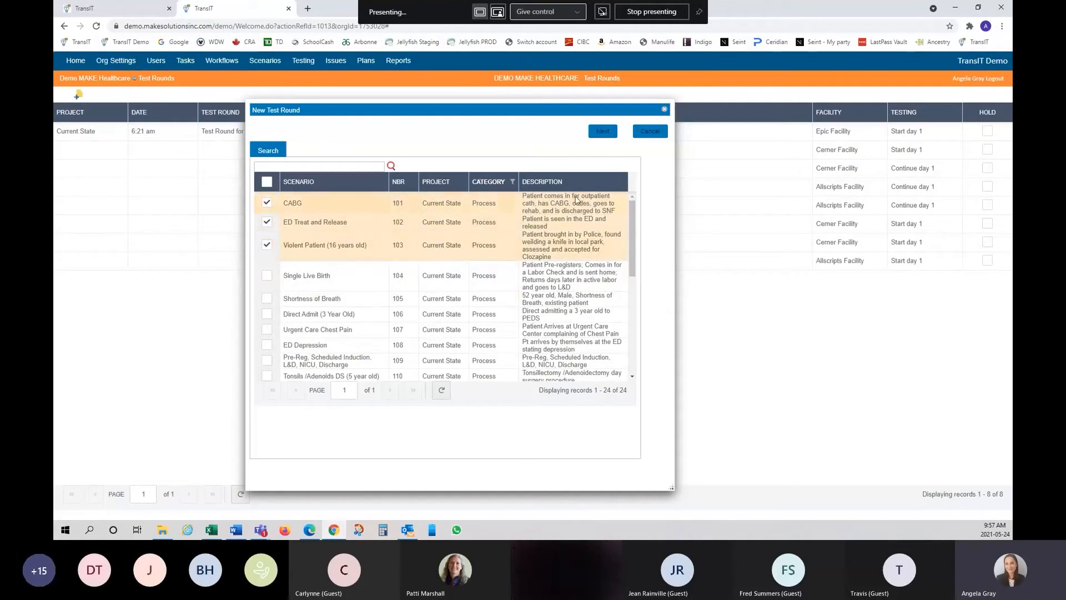
pyautogui.click(602, 135)
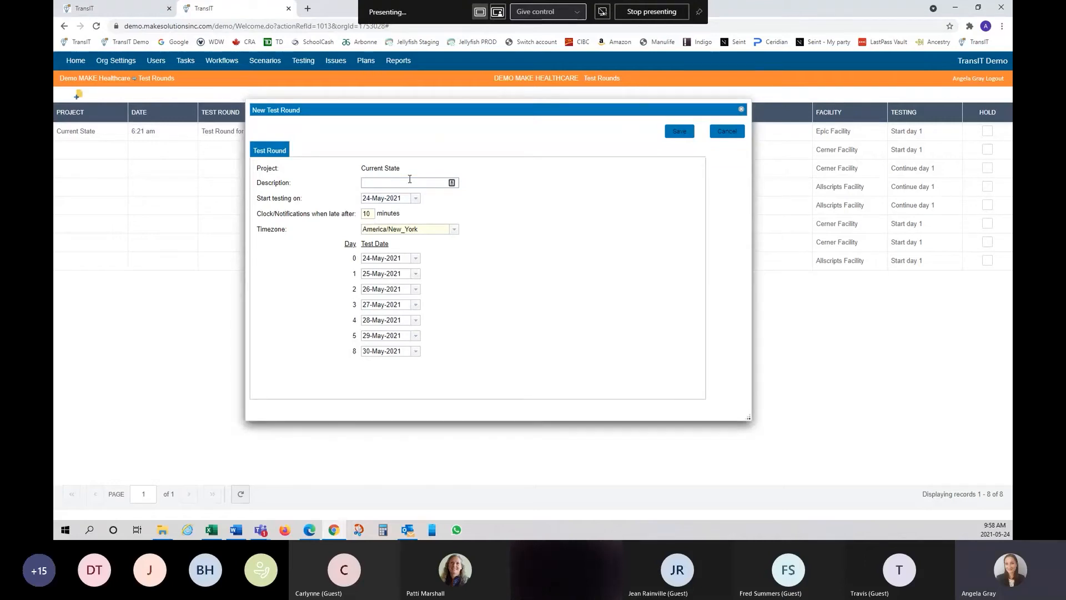
# - Set the round's description to '5.0 Testing' and open the Start testing on date picker
pyautogui.write('5.0 Testing')
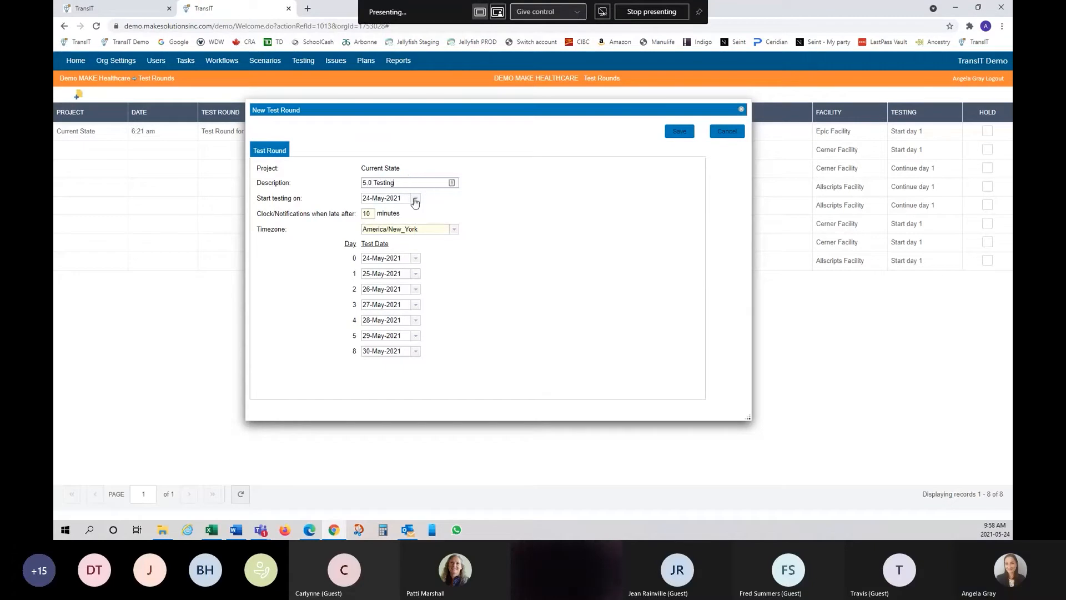
pyautogui.click(416, 199)
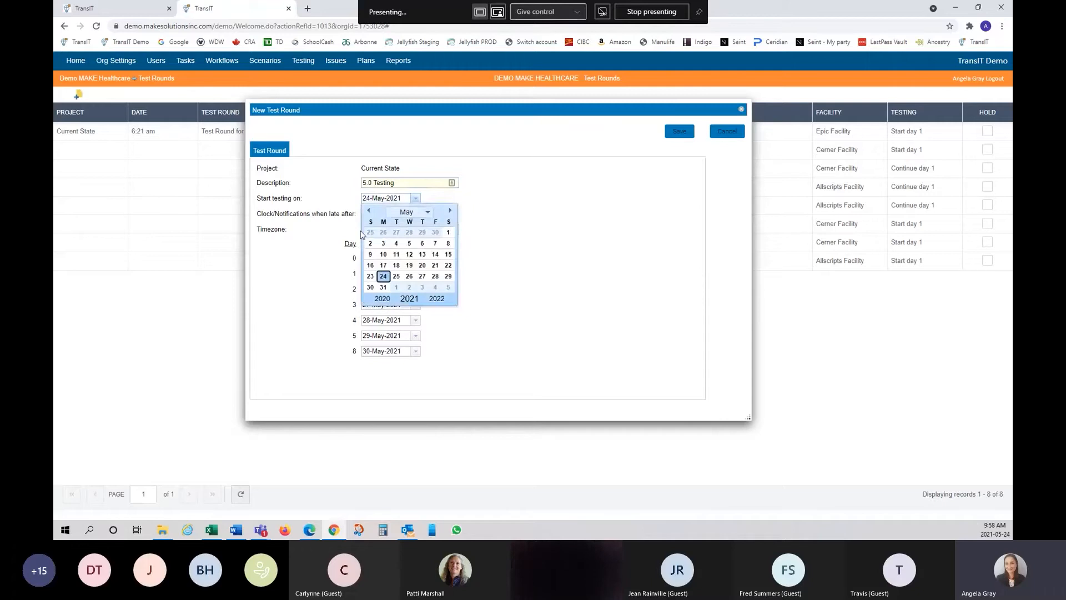
# - Keep 24-May-2021 as the start date and select the 10-minute late-notification field
pyautogui.click(417, 201)
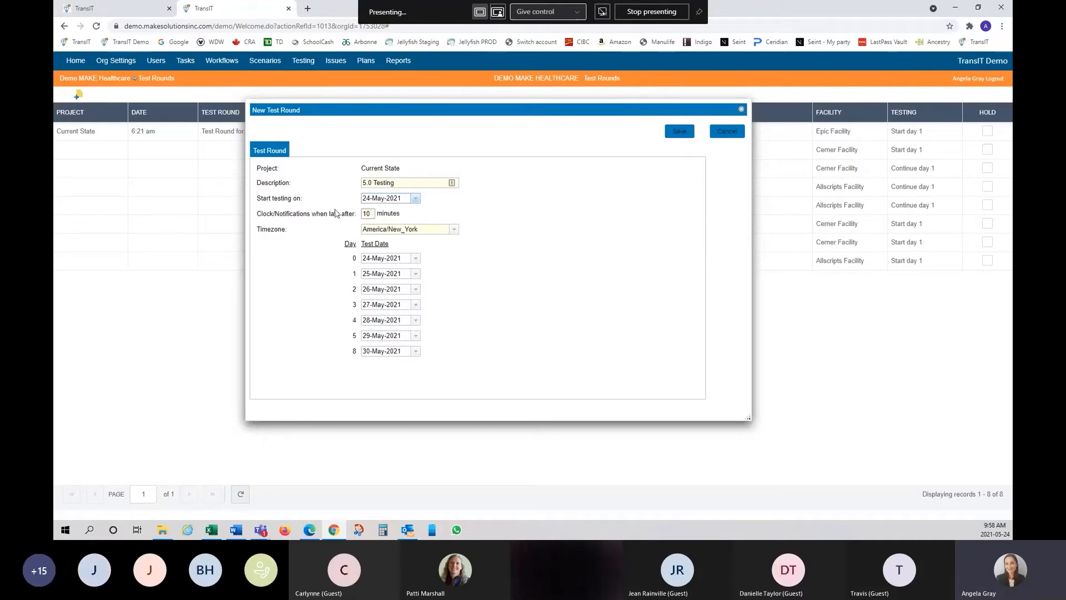
pyautogui.click(371, 212)
# - Leave Day 0 unchanged and set Day 1 to 24 May and Day 2 to 25 May
pyautogui.click(416, 263)
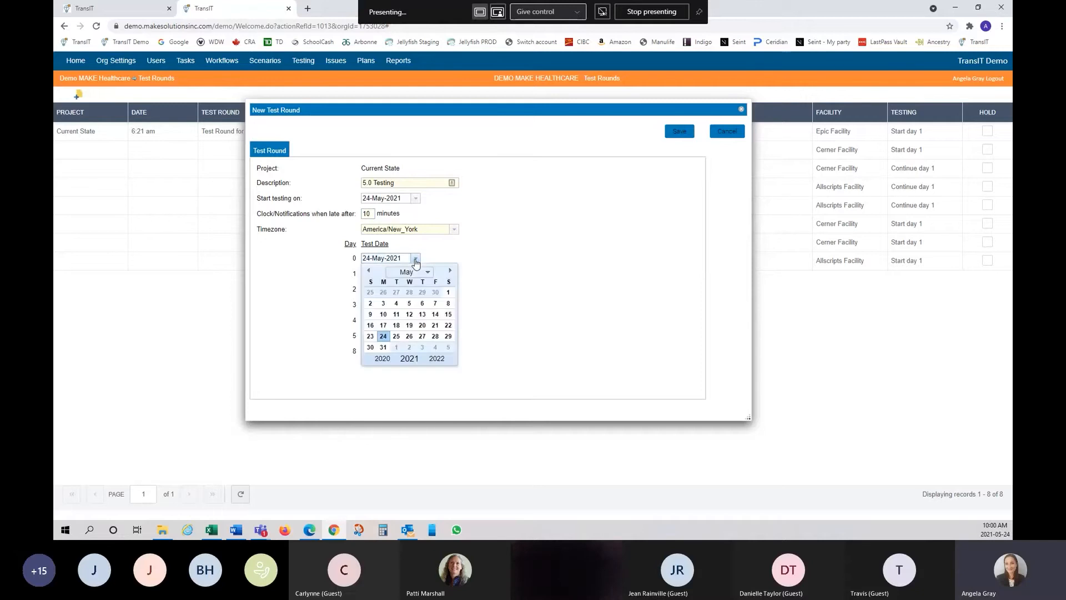
pyautogui.click(510, 286)
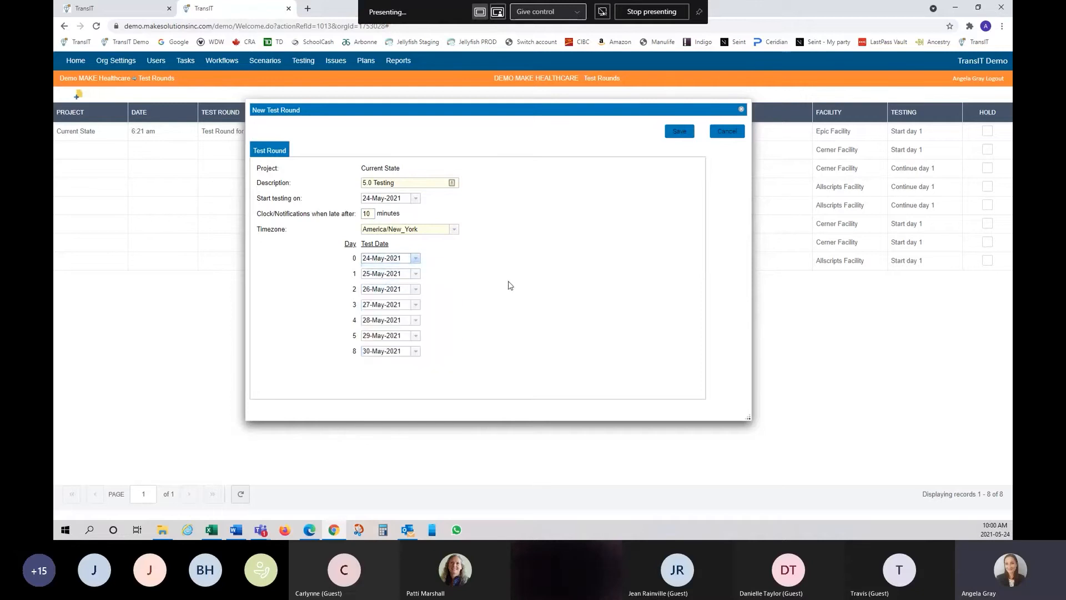
pyautogui.click(416, 274)
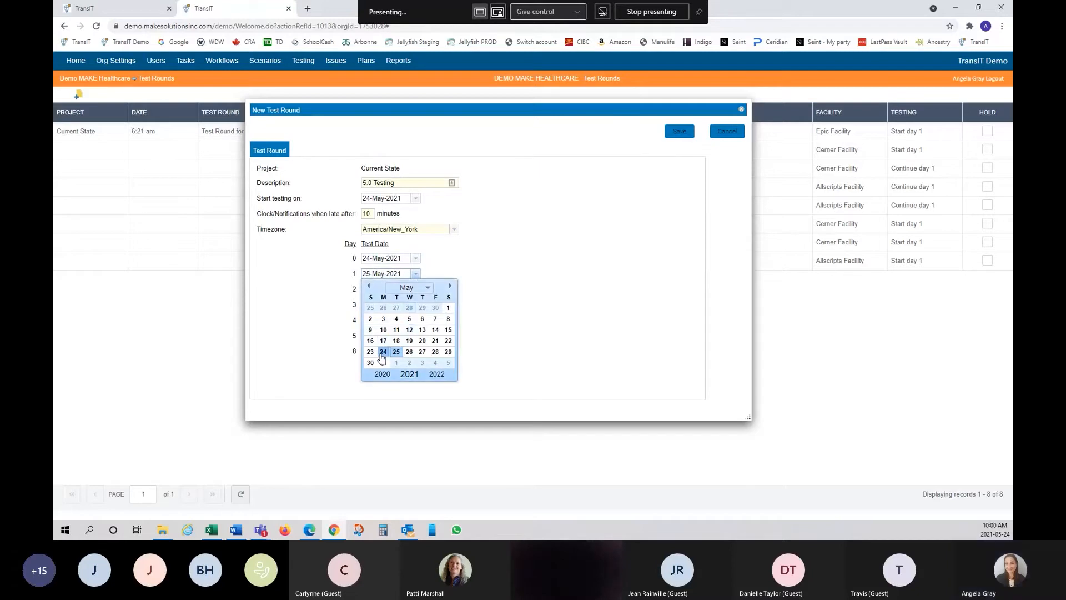
pyautogui.click(382, 353)
pyautogui.click(416, 289)
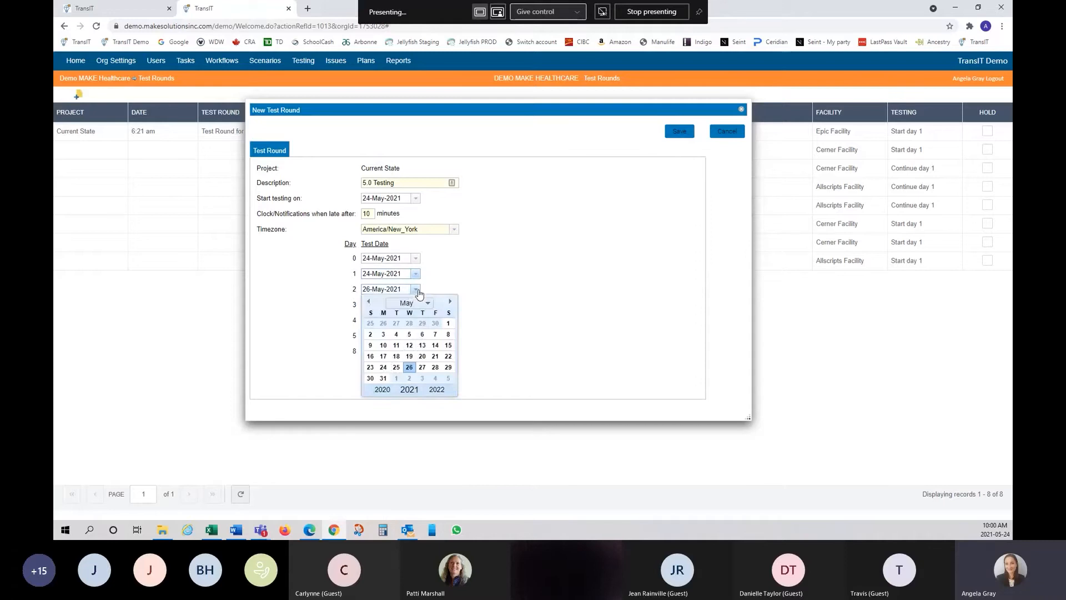
pyautogui.click(398, 368)
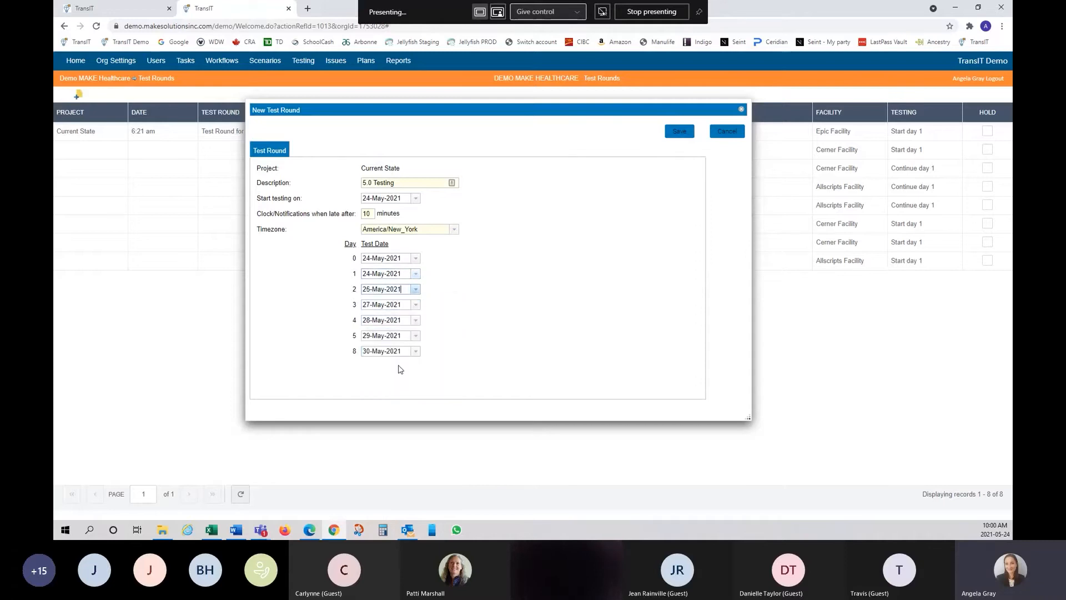
# - Set Days 3, 4, 5 and 8 to 26, 27, 28 and 29 May 2021
pyautogui.click(417, 306)
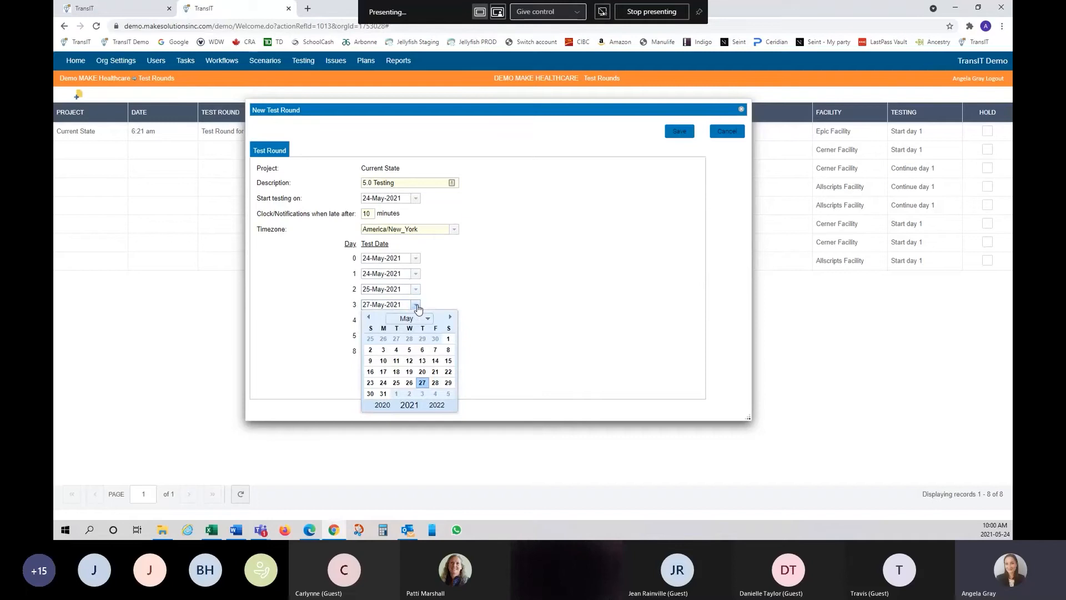
pyautogui.click(409, 383)
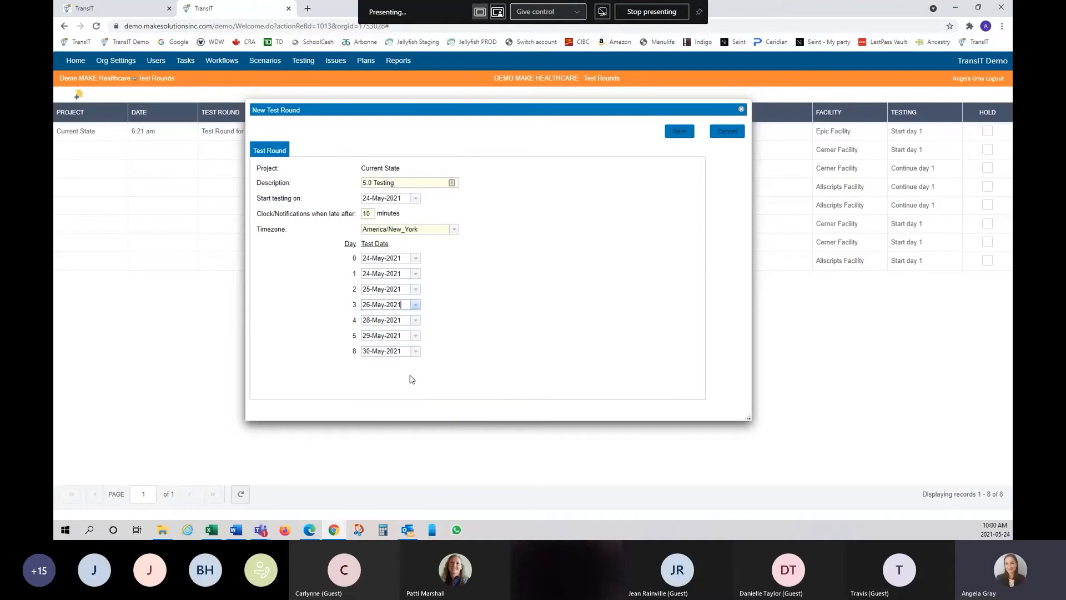
pyautogui.click(415, 320)
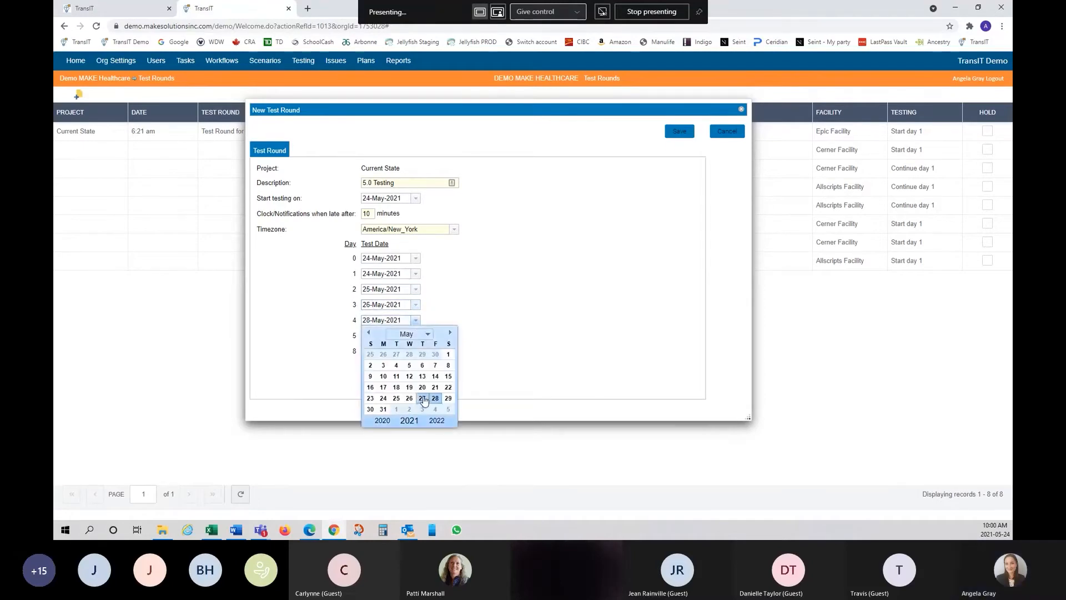
pyautogui.click(423, 399)
pyautogui.click(415, 335)
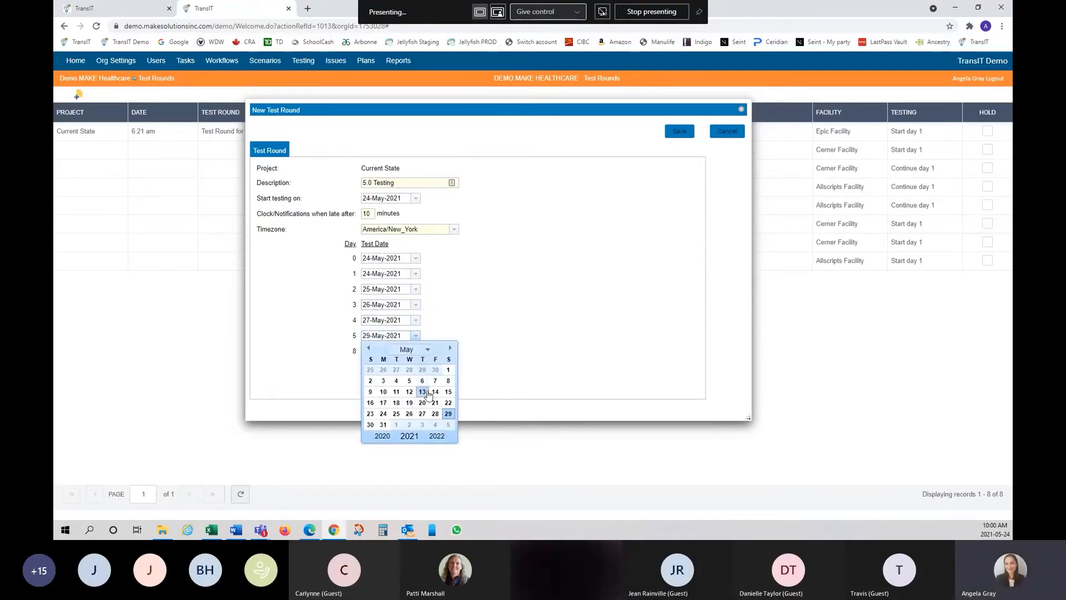
pyautogui.click(436, 413)
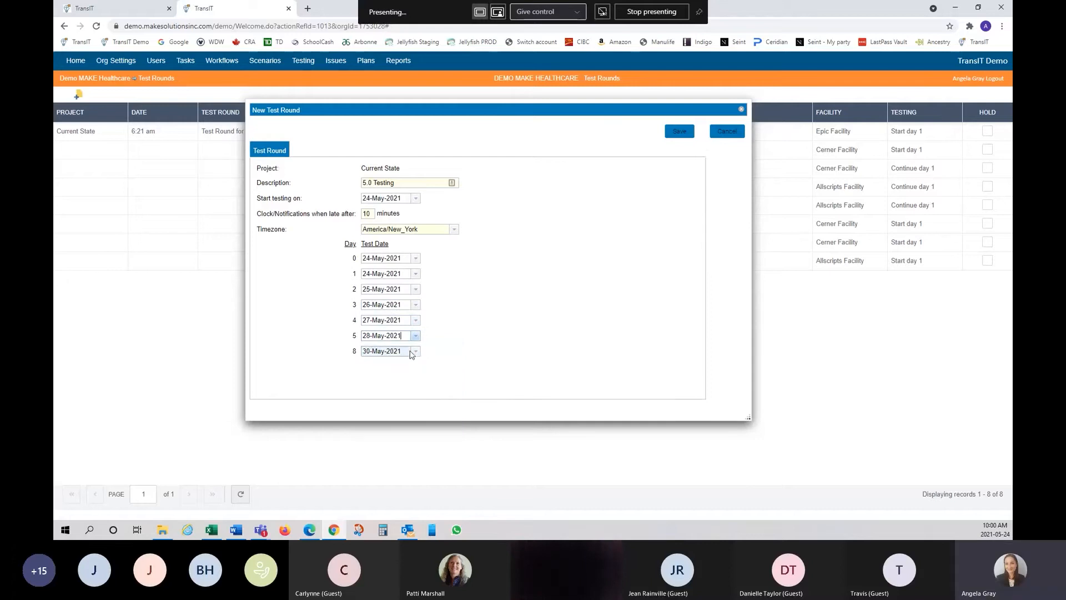
pyautogui.click(416, 351)
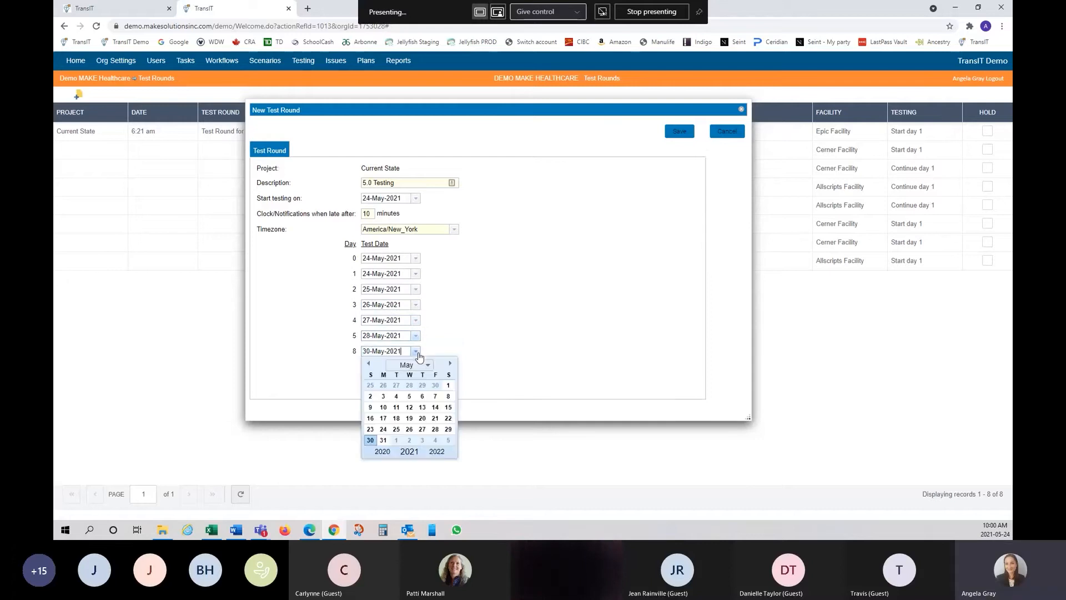
pyautogui.click(449, 429)
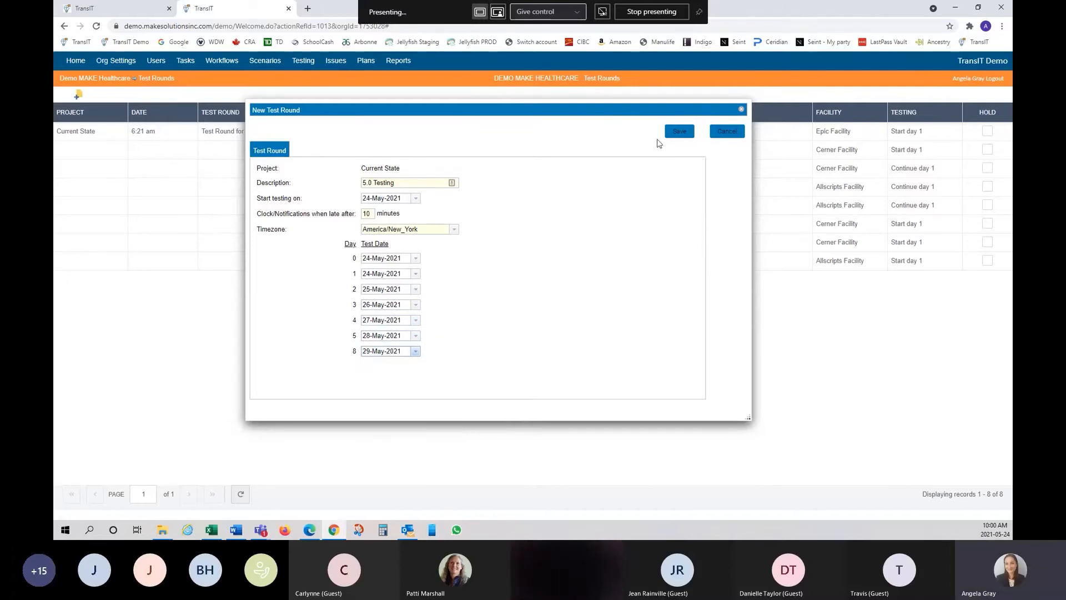
# - Save the new 5.0 Testing round with its CABG, ED Treat and Release and Violent Patient scripts
pyautogui.click(680, 133)
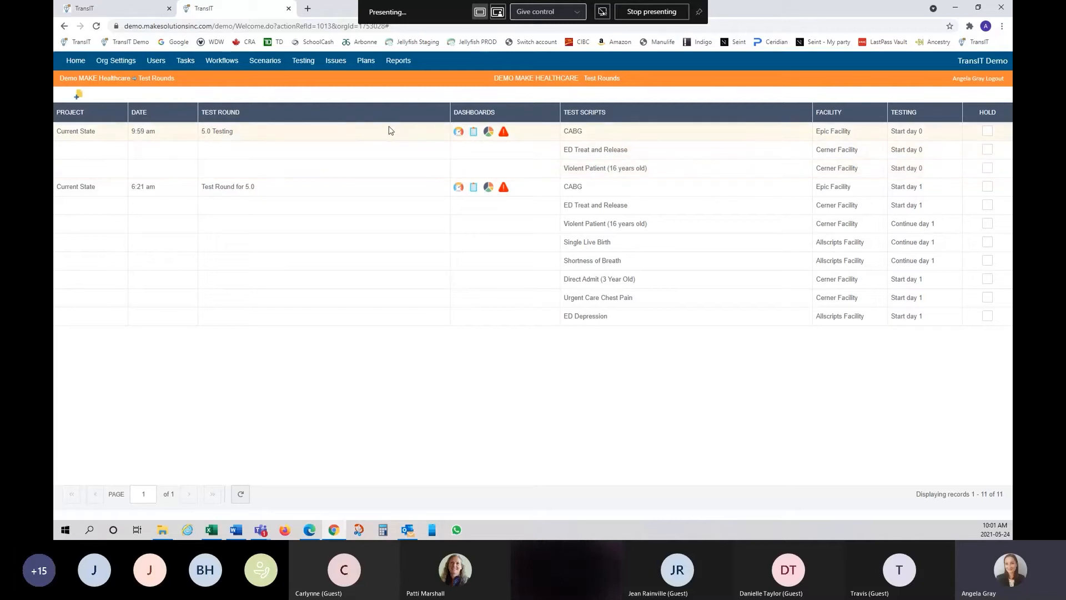
# - Open the Edit Test Header view for the CABG script in Test Round for 5.0
pyautogui.rightClick(536, 192)
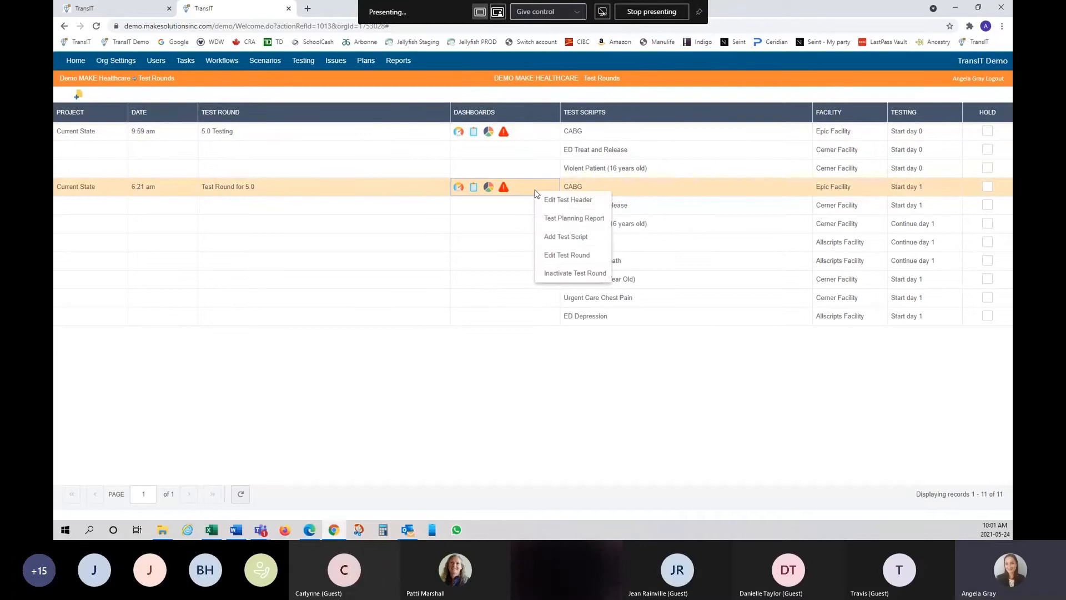
pyautogui.rightClick(602, 191)
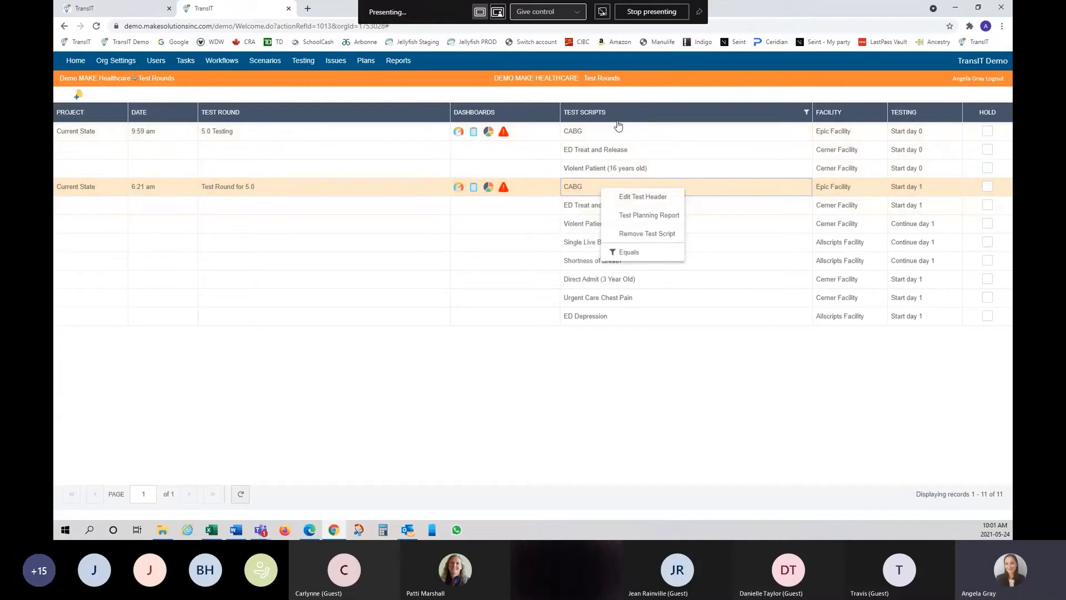
pyautogui.click(645, 198)
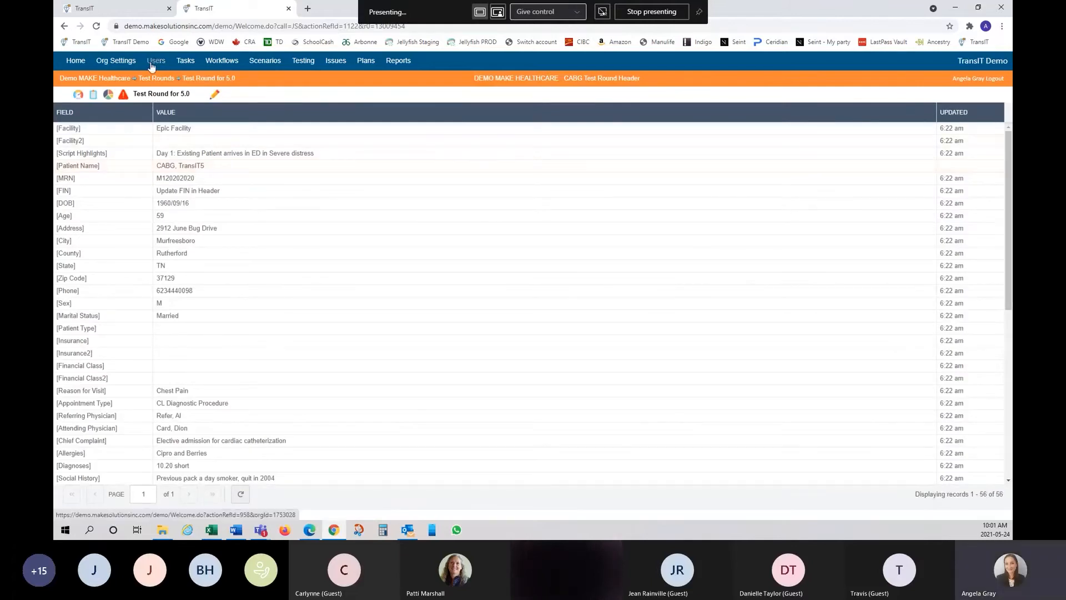
# - Go back to the Test Rounds list, then open and dismiss the Violent Patient script's context menu
pyautogui.click(65, 27)
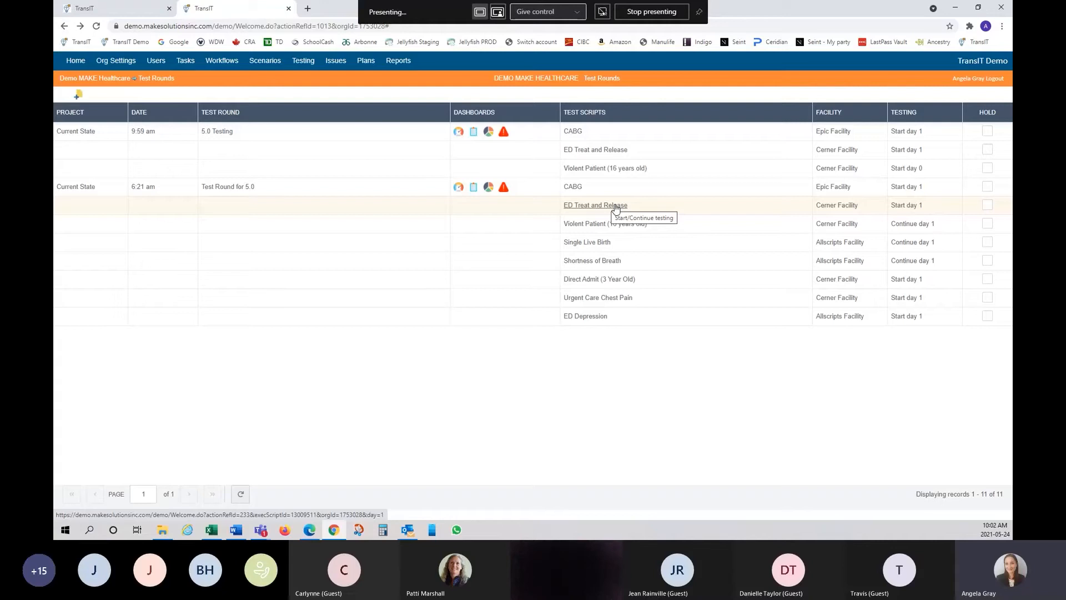
pyautogui.rightClick(598, 228)
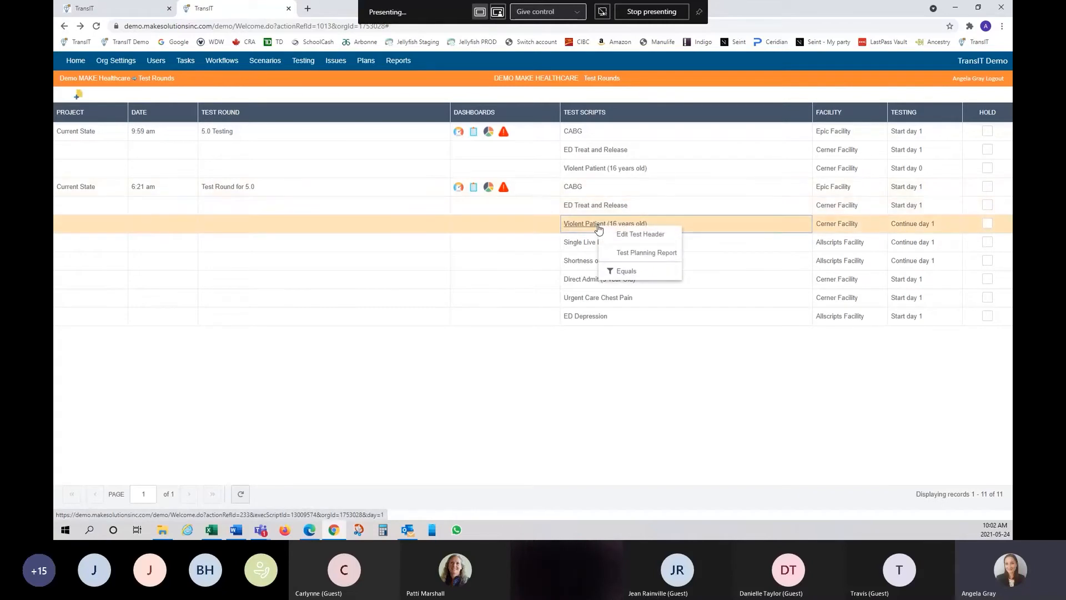
pyautogui.click(512, 266)
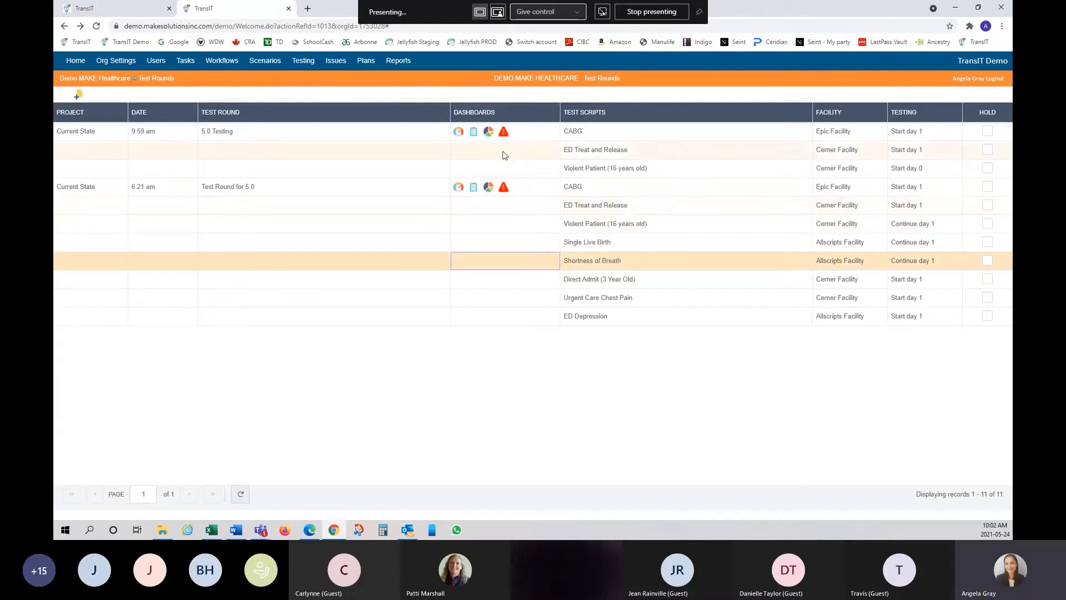
# - Open the Test Round for 5.0 dashboard and its Position Dashboard listing all 90 positions
pyautogui.click(458, 189)
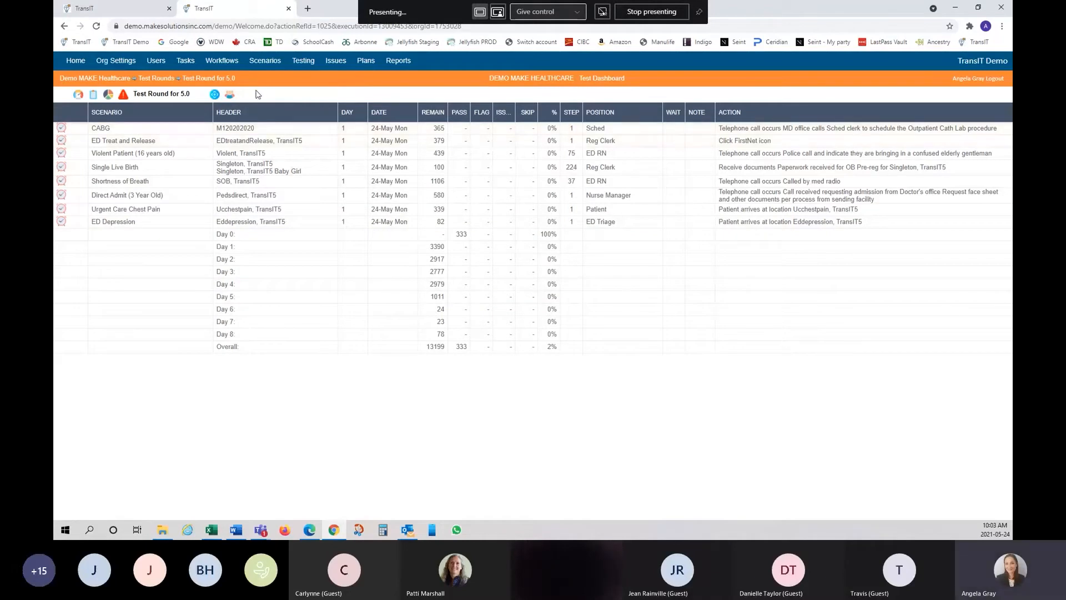
pyautogui.click(230, 95)
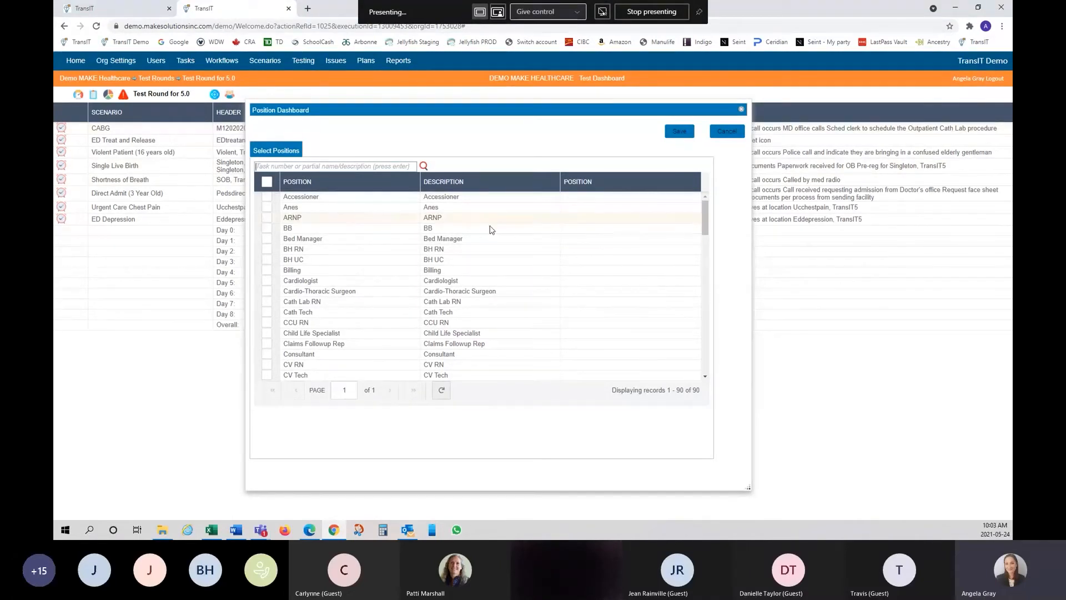
# - Search positions for 'e', check ED RN and ED RN 2, and save them as the filter
pyautogui.click(359, 165)
pyautogui.write('ed rn')
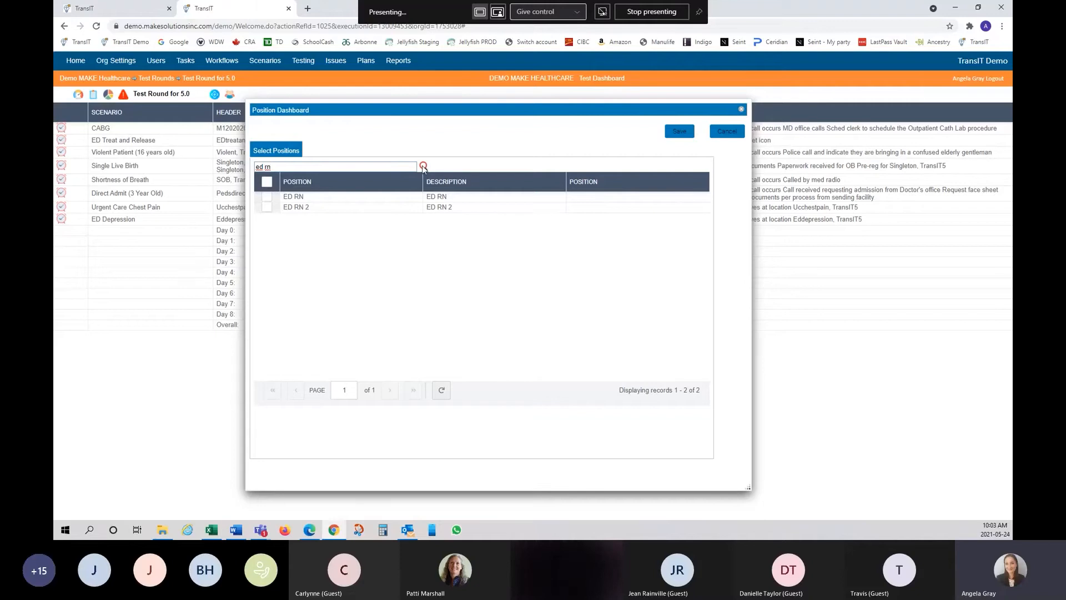
pyautogui.click(267, 182)
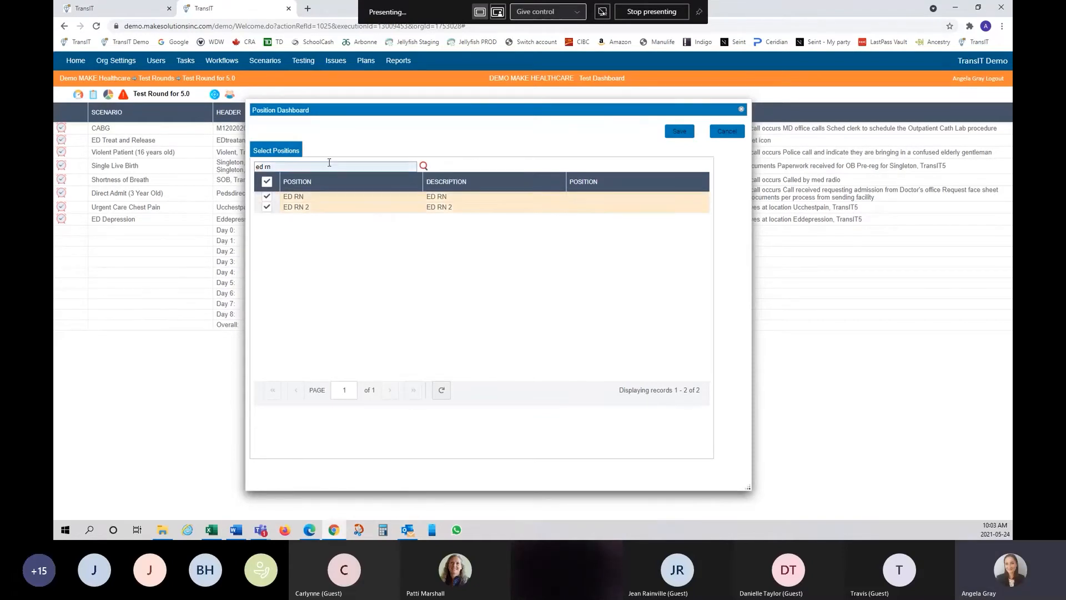
pyautogui.click(673, 134)
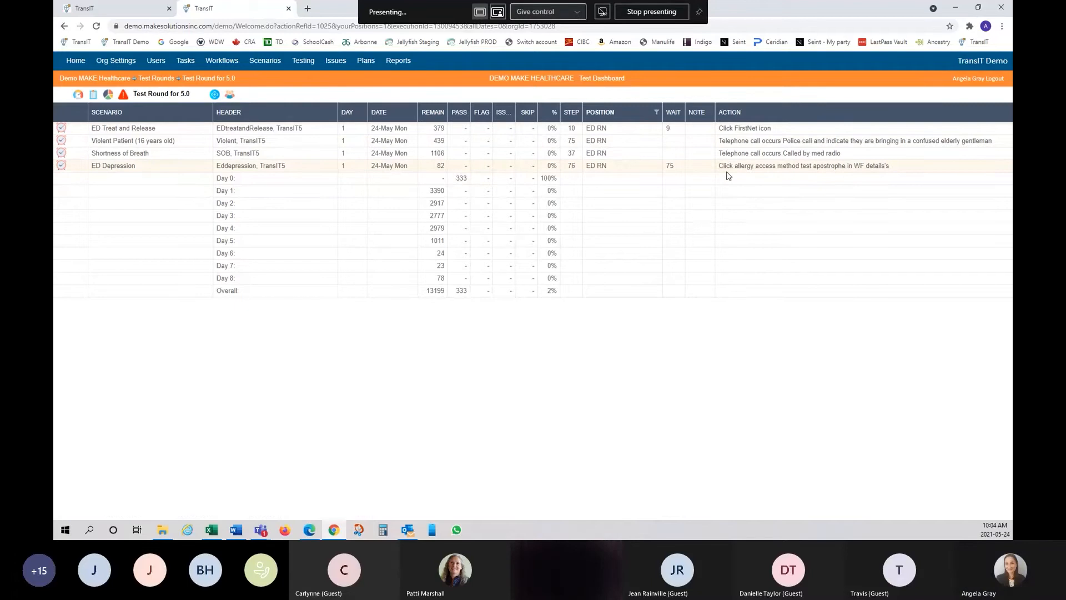
# - Bring up the POSITION column options on the ED RN-filtered dashboard
pyautogui.rightClick(648, 118)
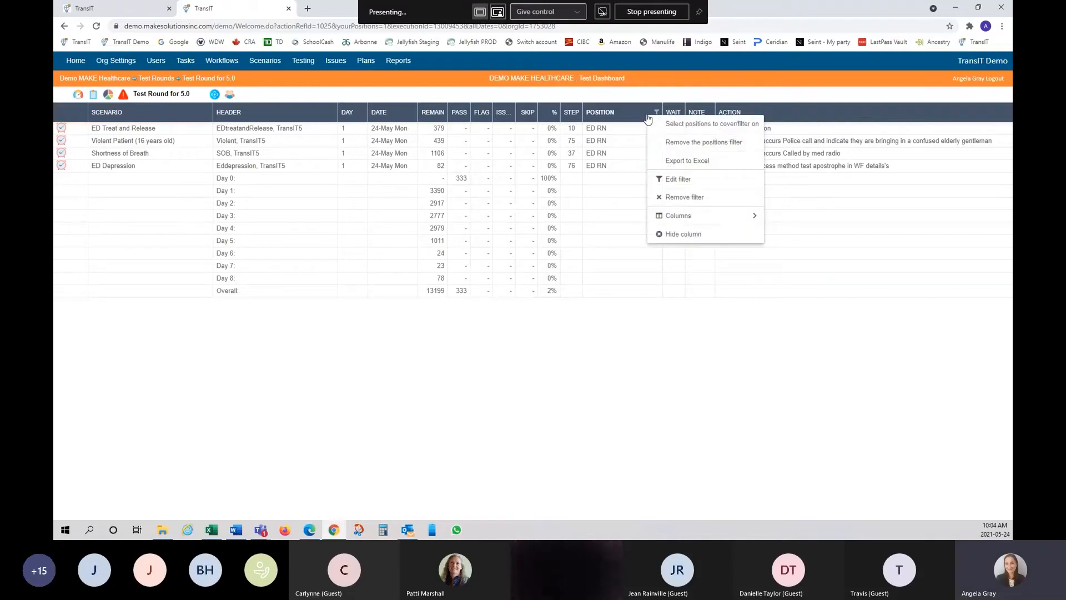
# - Remove the positions filter so the dashboard lists all eight scenarios again
pyautogui.click(716, 143)
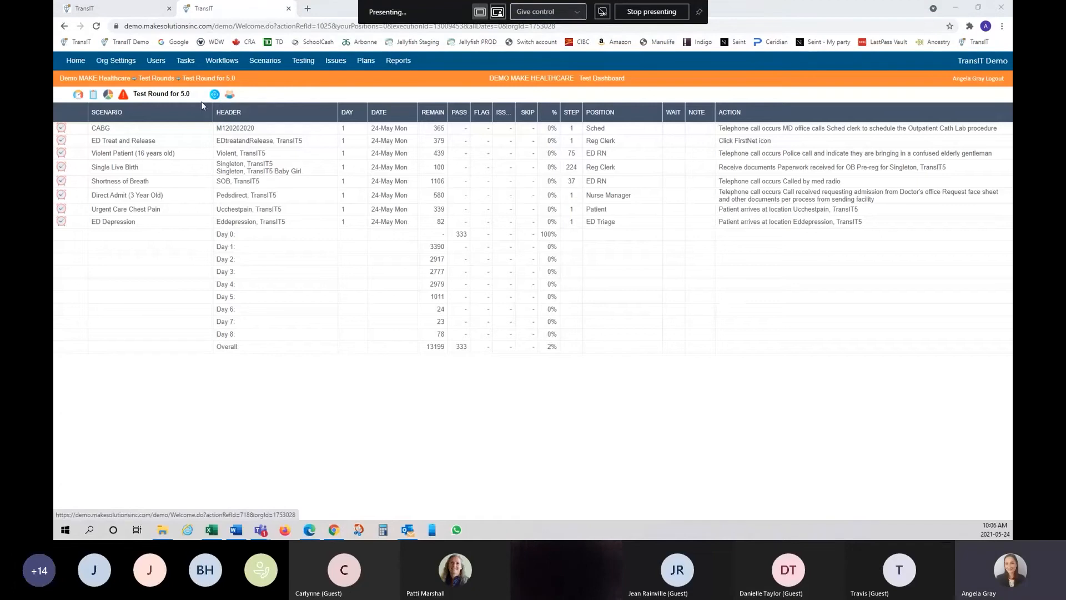
# - Reapply the saved ED RN position filter and open ED Treat and Release at its current step
pyautogui.click(230, 97)
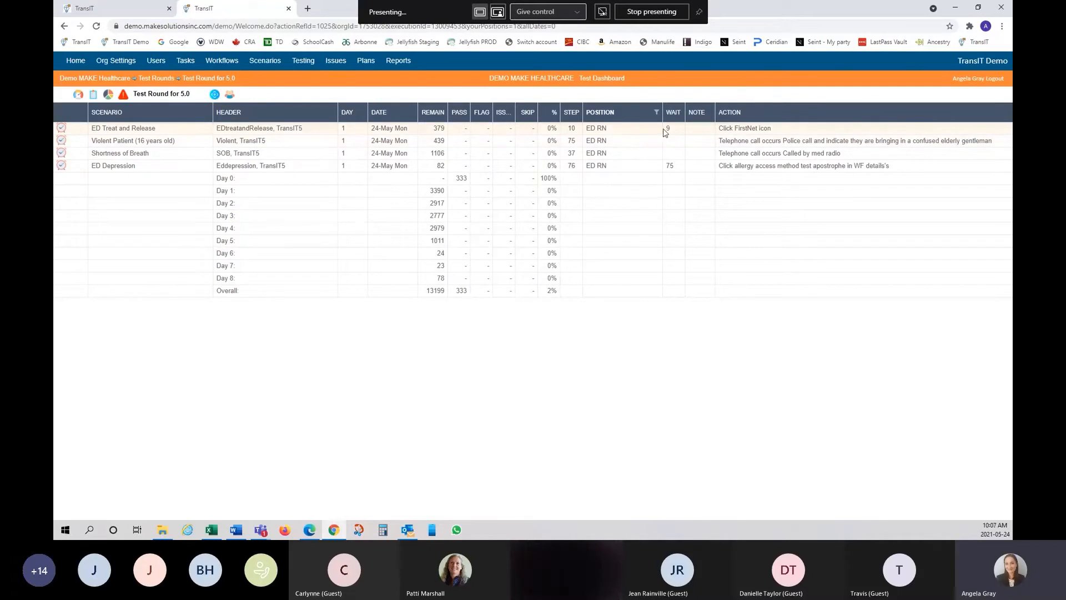
pyautogui.click(747, 129)
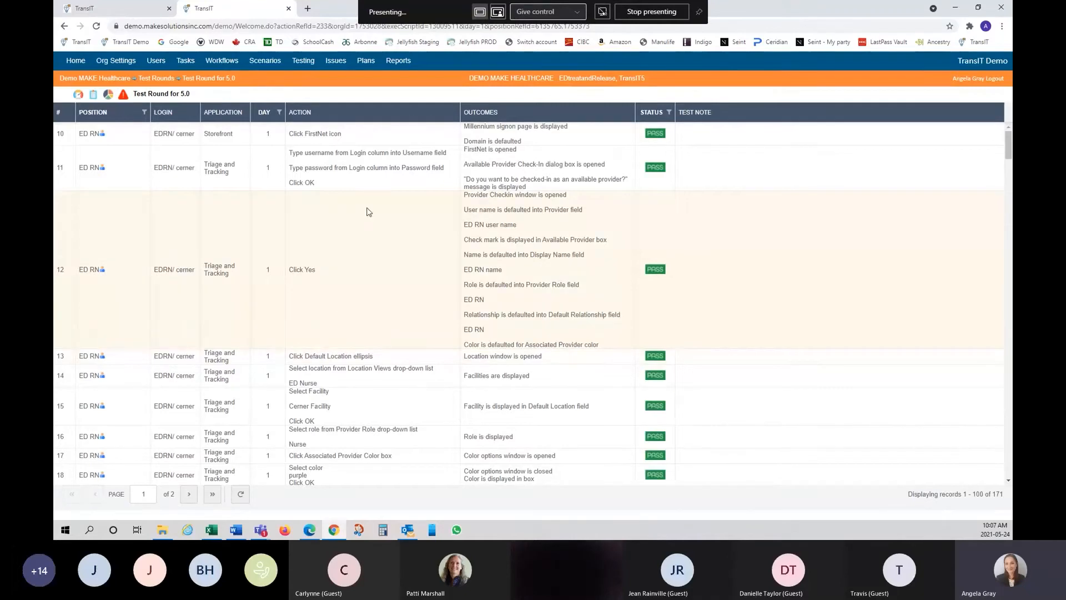
pyautogui.click(65, 27)
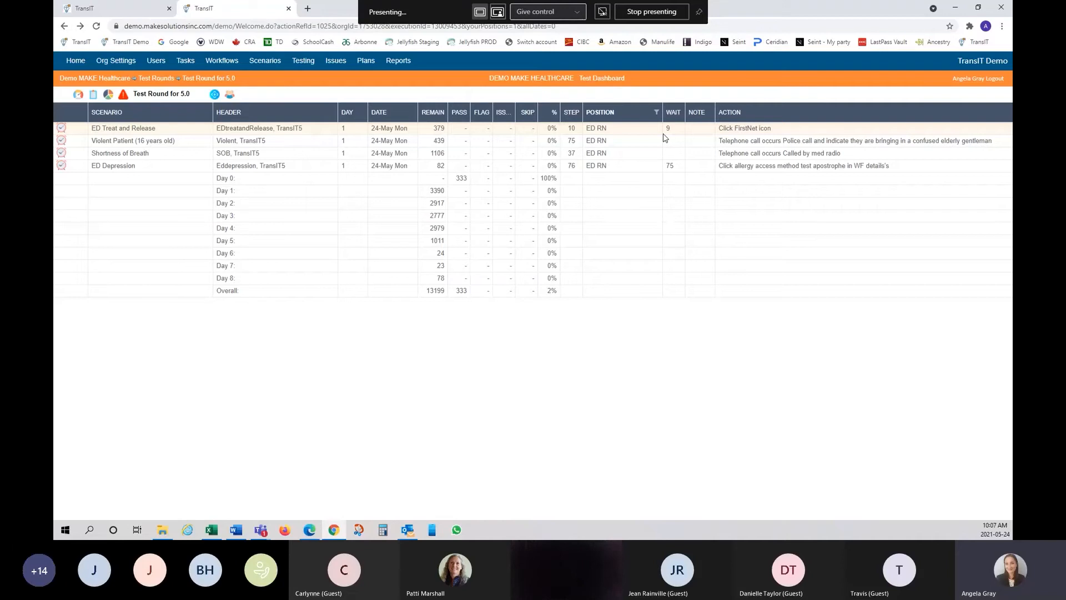
# - Open the full 379-step ED Treat and Release test script and scroll through its steps
pyautogui.click(114, 130)
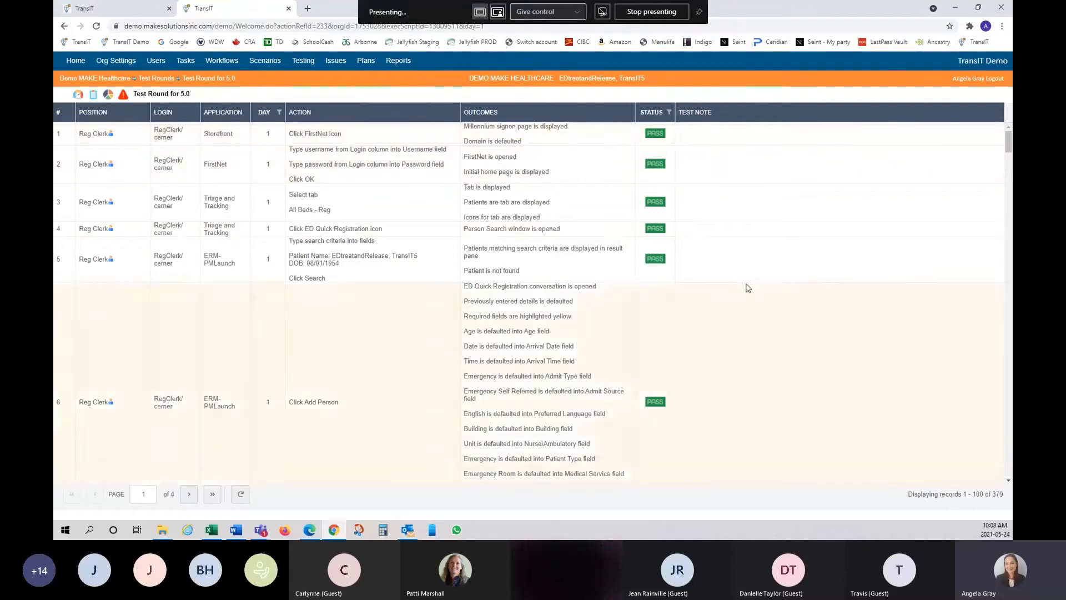
pyautogui.scroll(-6, 604, 223)
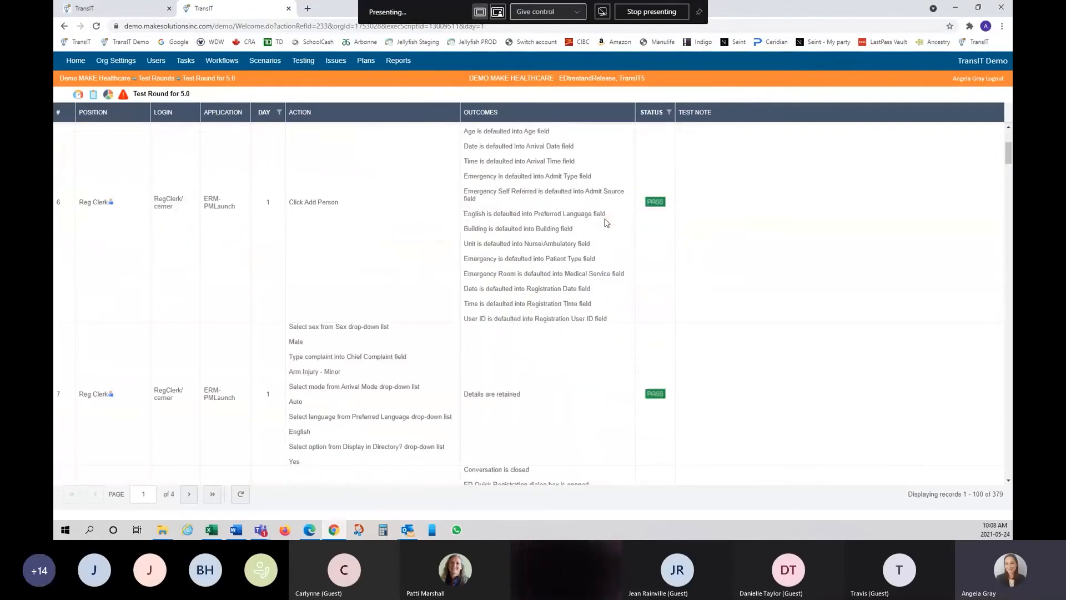
pyautogui.scroll(-6, 606, 224)
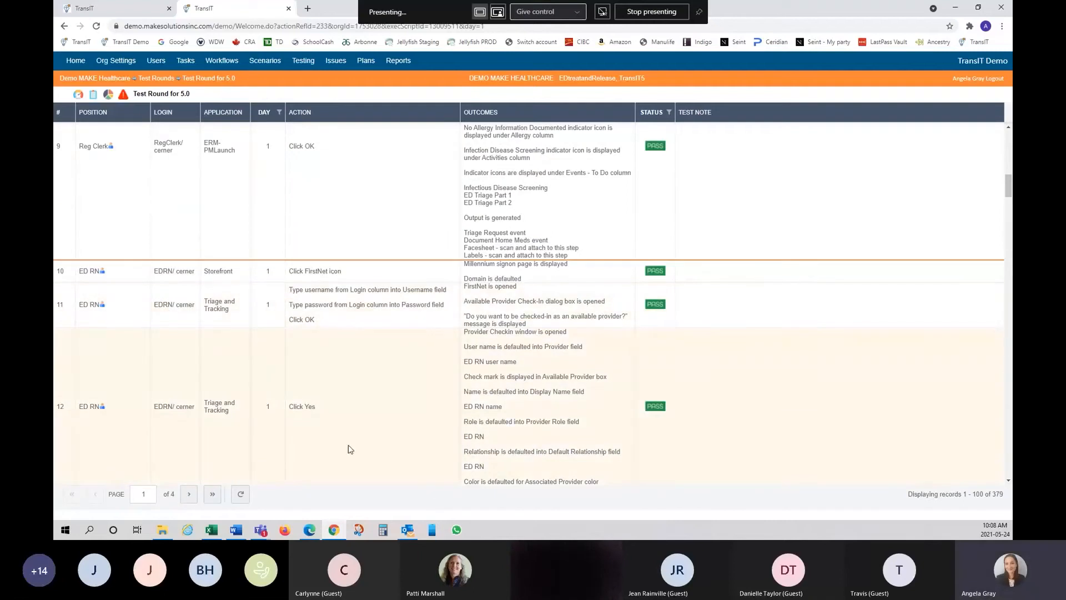
pyautogui.scroll(5, 461, 321)
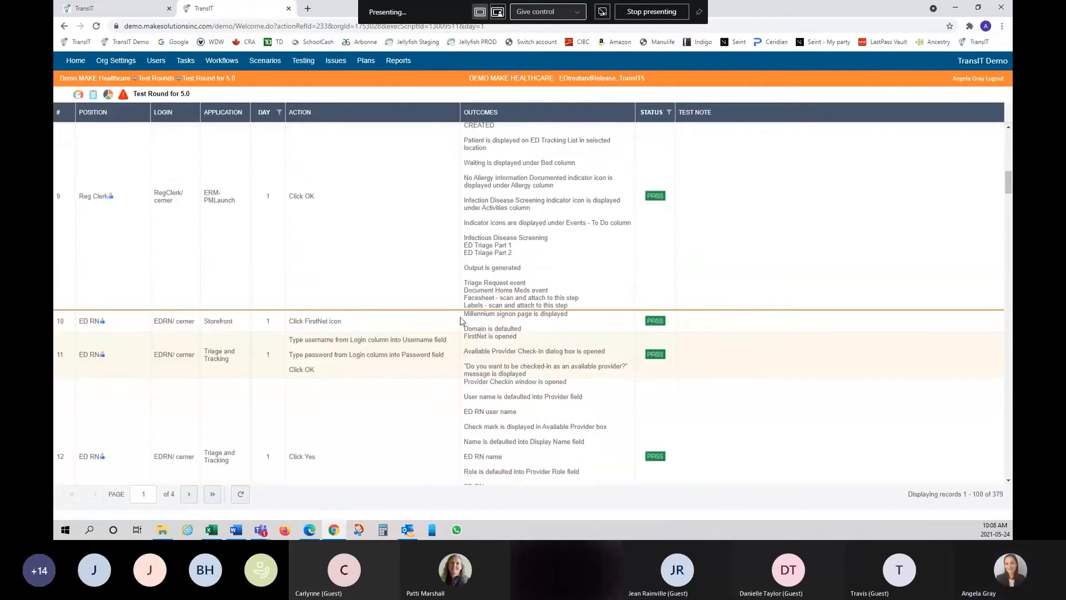
pyautogui.scroll(8, 461, 321)
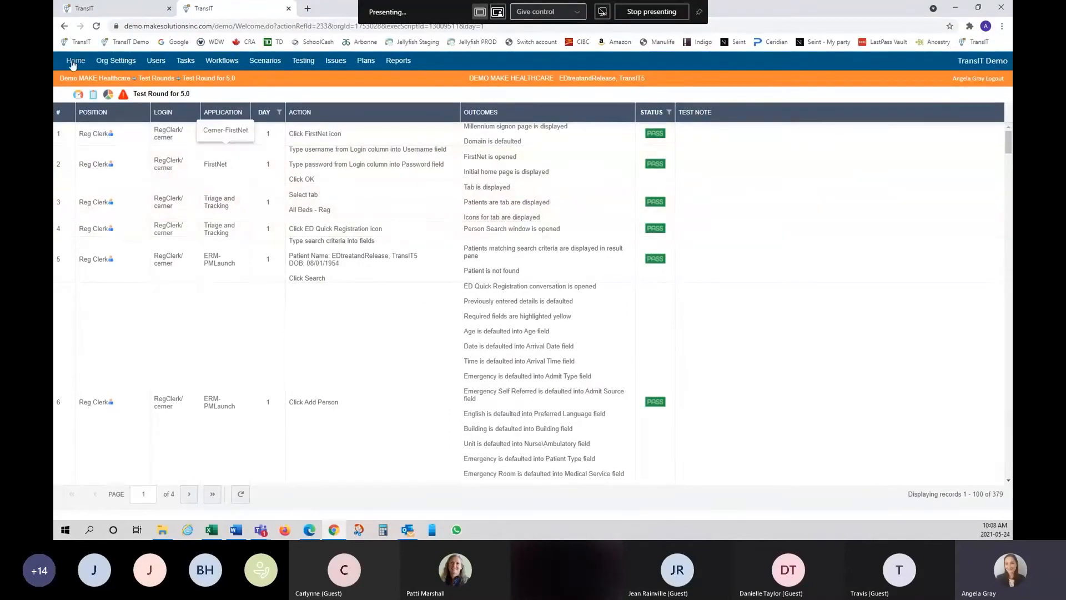
# - Return to the Test Round for 5.0 dashboard and remove its positions filter
pyautogui.click(64, 27)
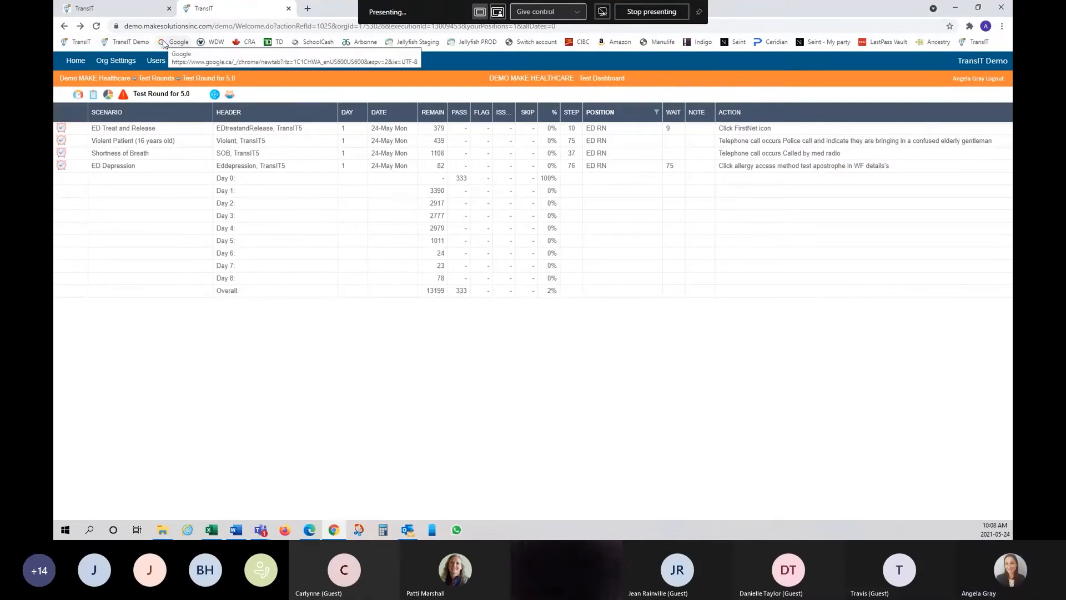
pyautogui.rightClick(614, 115)
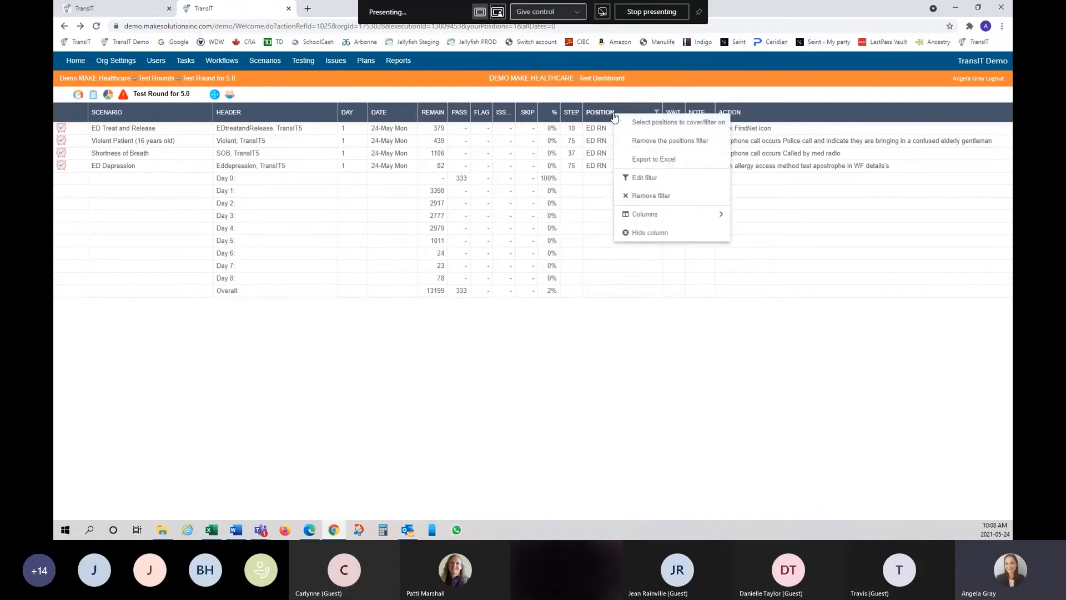
pyautogui.click(664, 142)
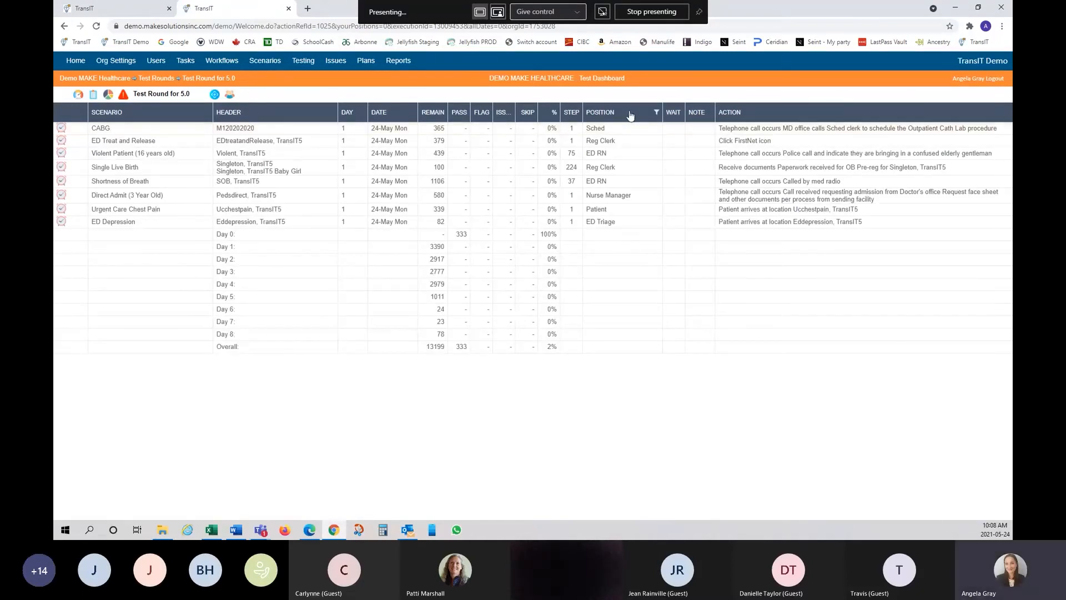
pyautogui.rightClick(631, 115)
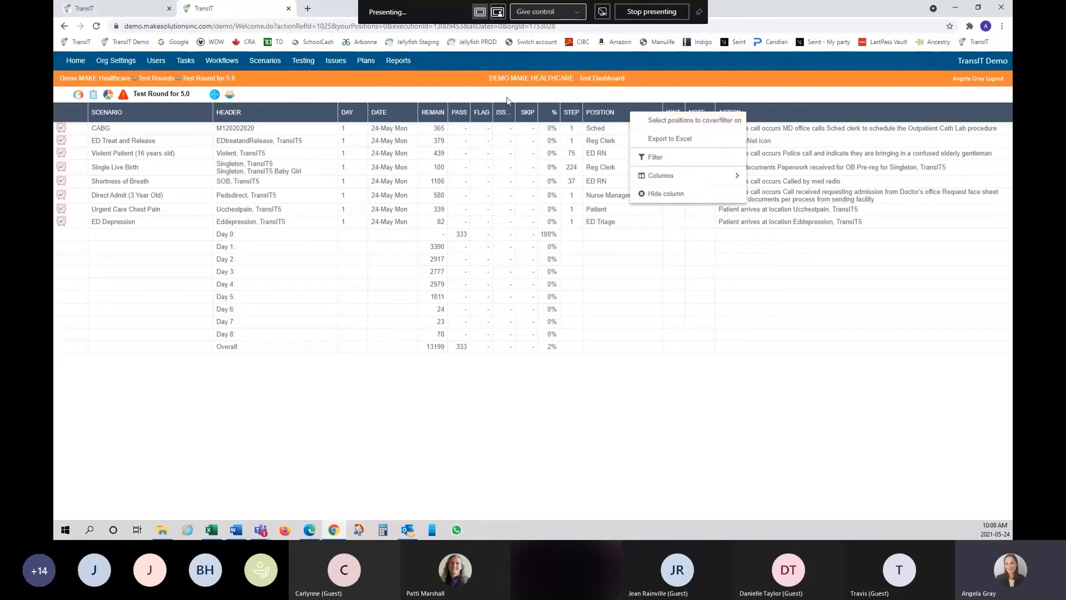
pyautogui.click(586, 98)
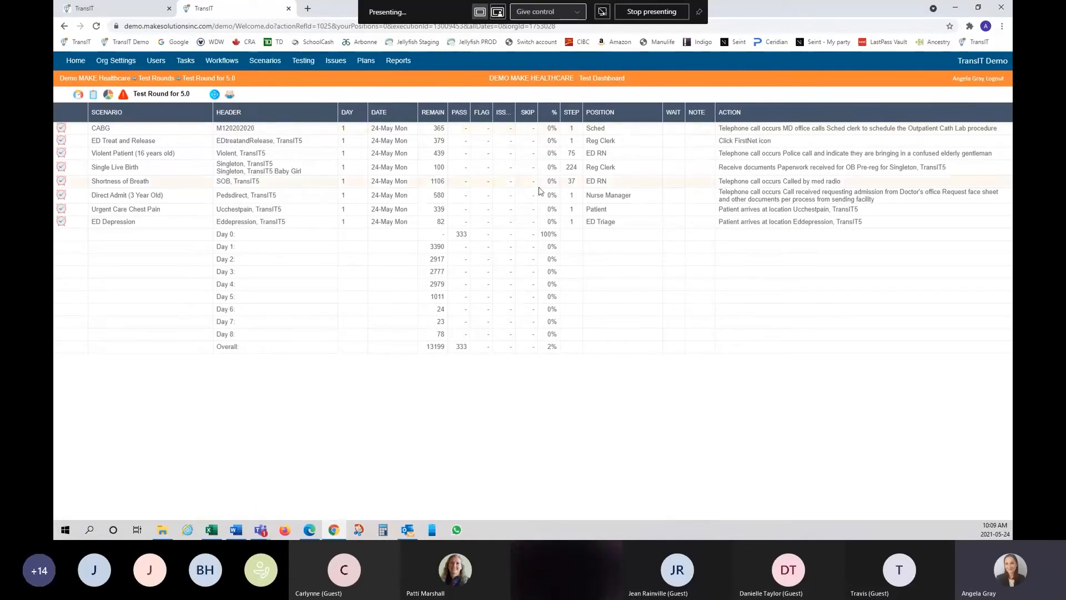
pyautogui.rightClick(635, 117)
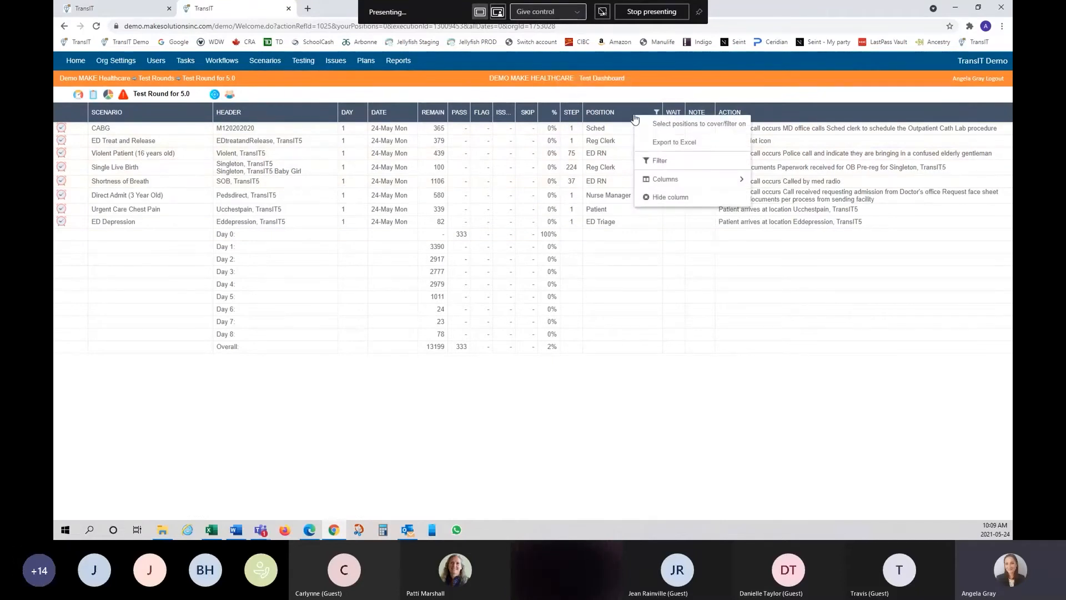
pyautogui.click(689, 126)
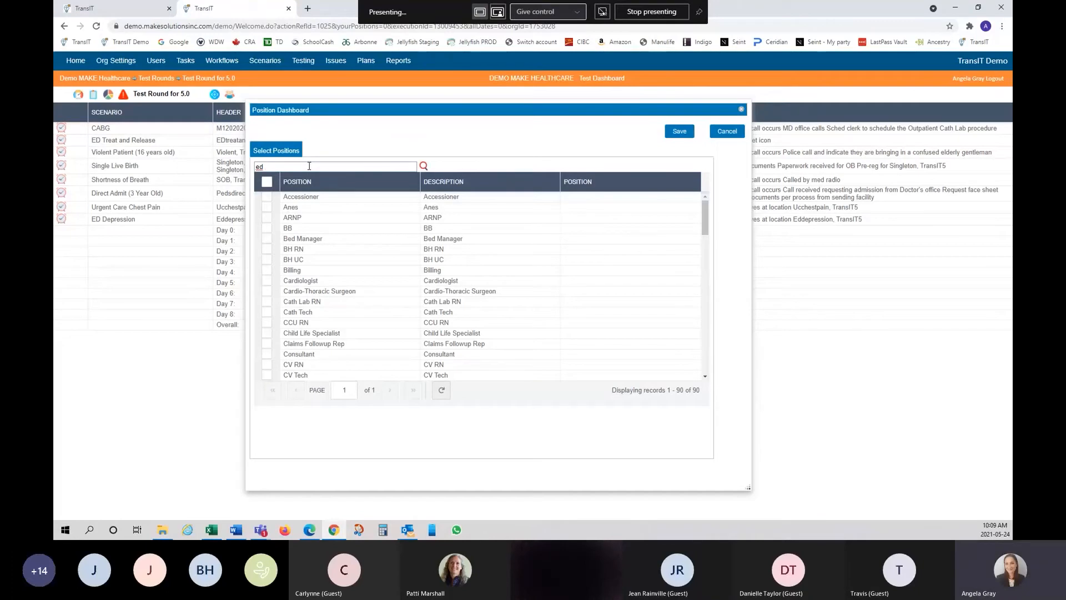
pyautogui.press('Return')
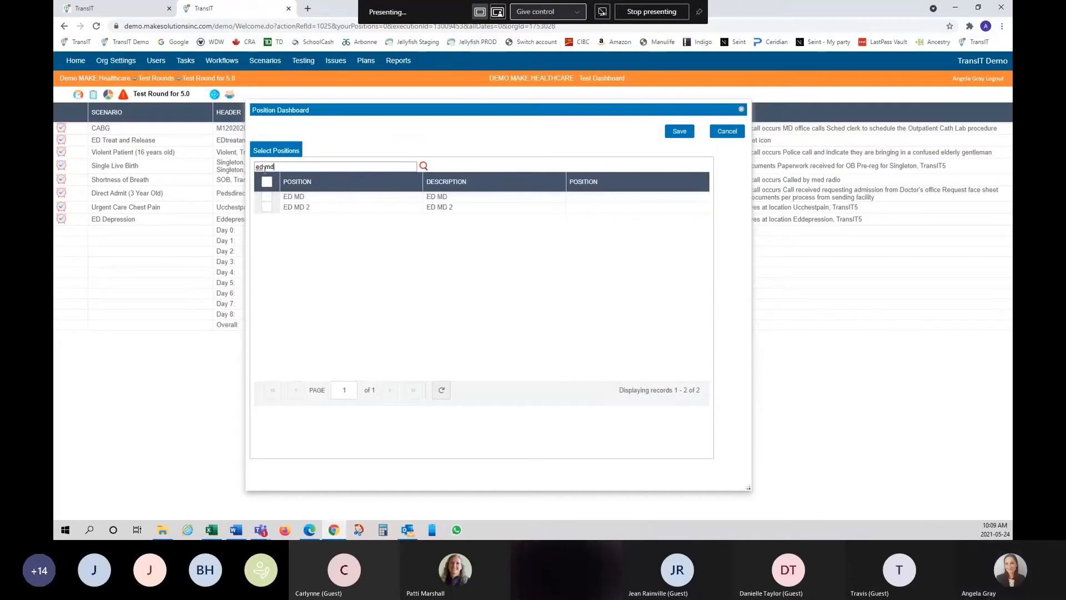
pyautogui.click(266, 196)
pyautogui.click(267, 206)
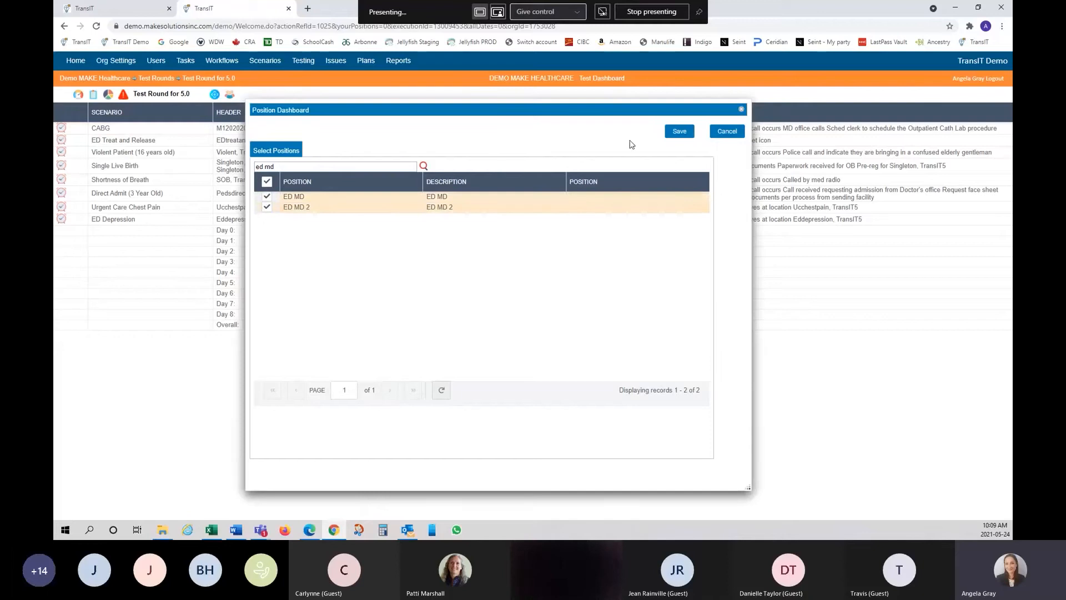
pyautogui.click(679, 133)
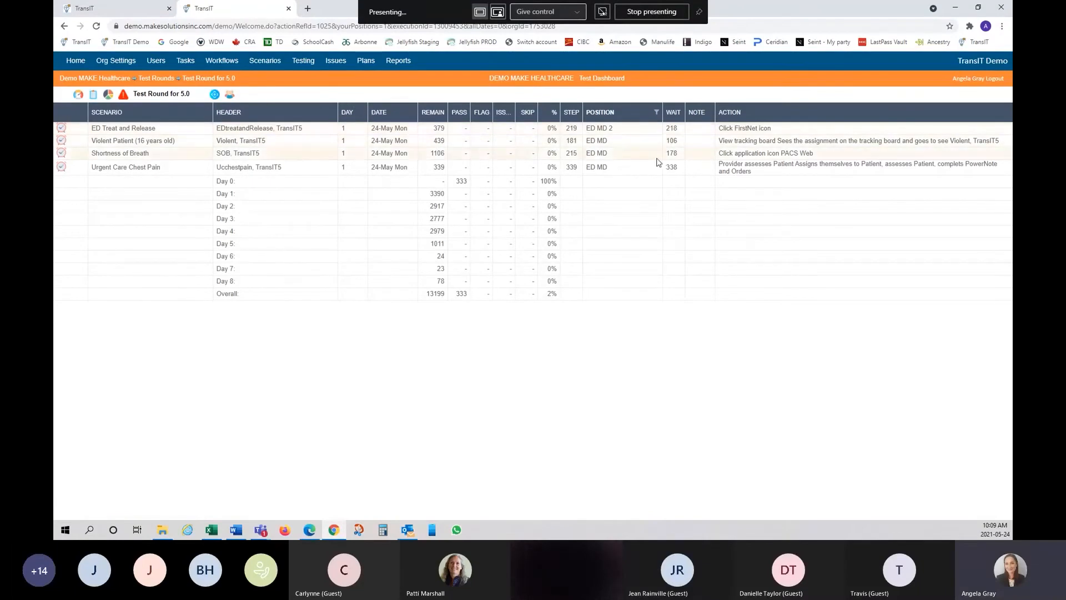
pyautogui.rightClick(609, 113)
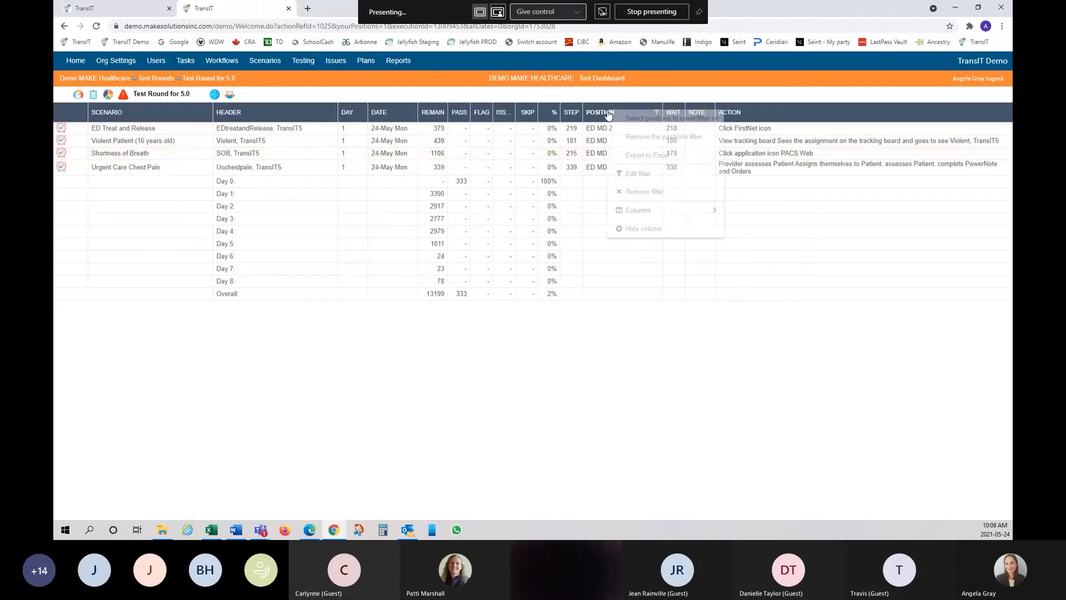
pyautogui.click(665, 137)
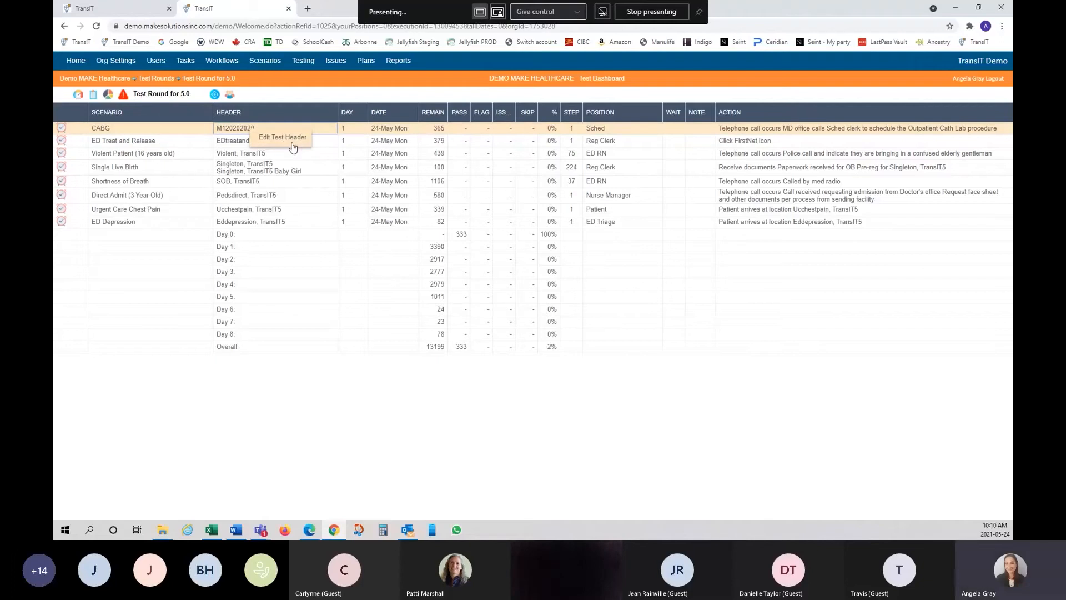
pyautogui.click(296, 144)
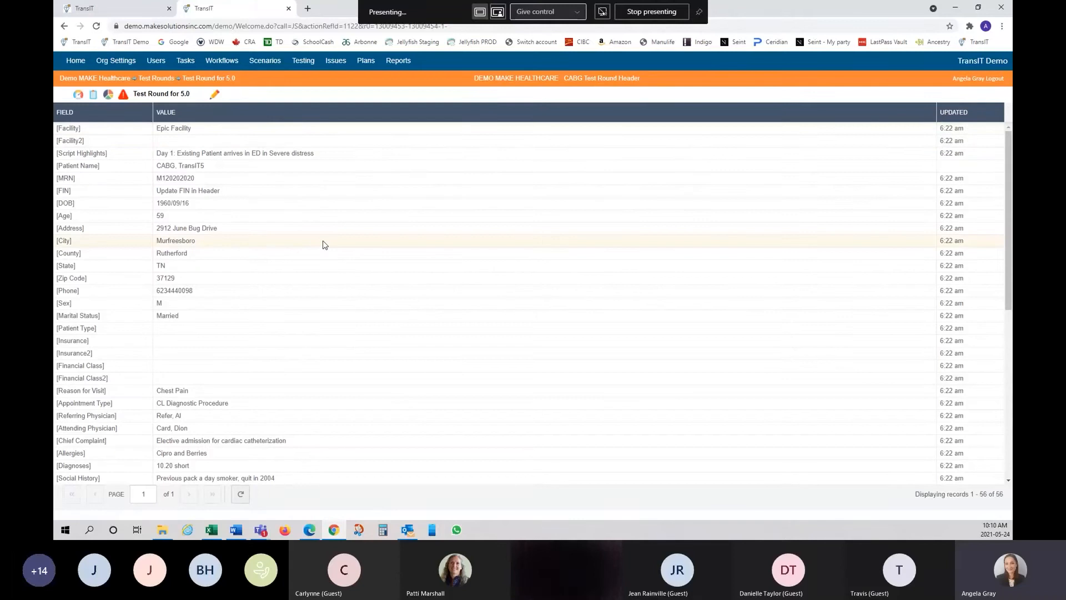
pyautogui.scroll(-5, 326, 243)
pyautogui.scroll(-1, 330, 247)
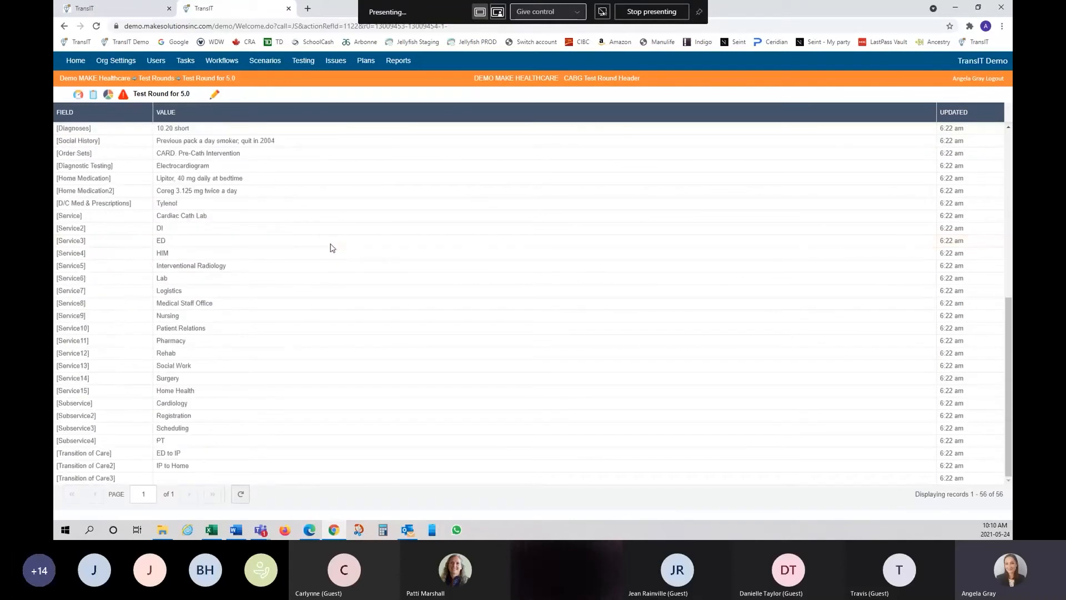
pyautogui.scroll(6, 330, 247)
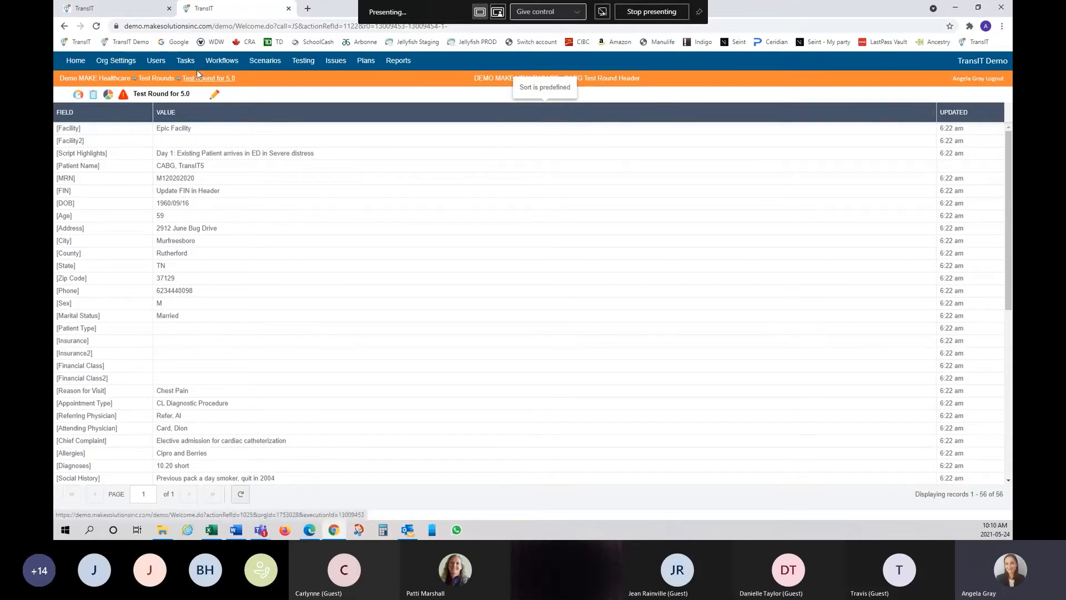
pyautogui.click(64, 27)
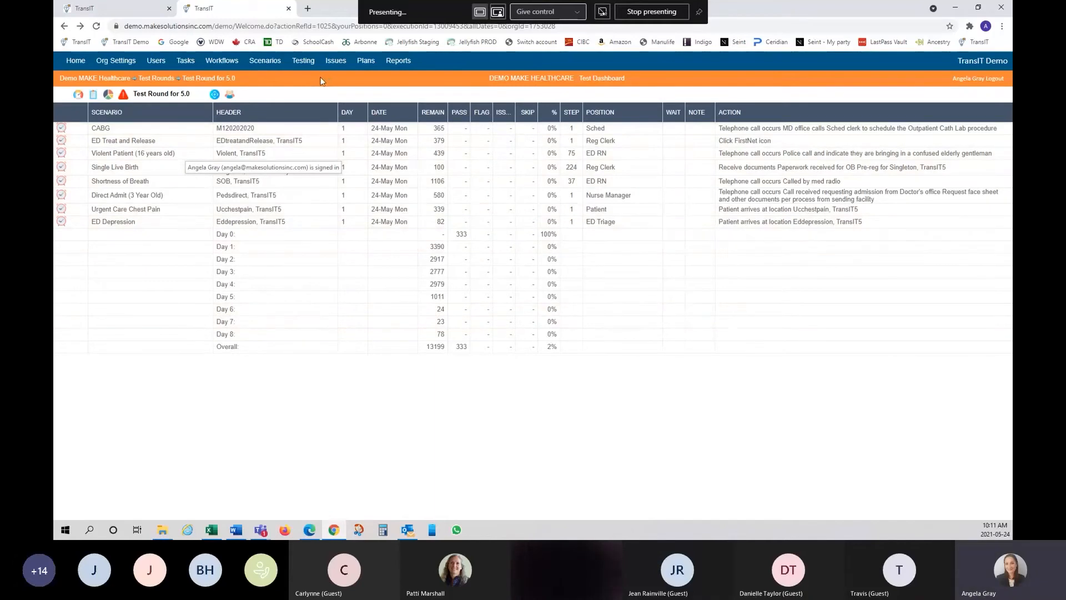
pyautogui.click(215, 94)
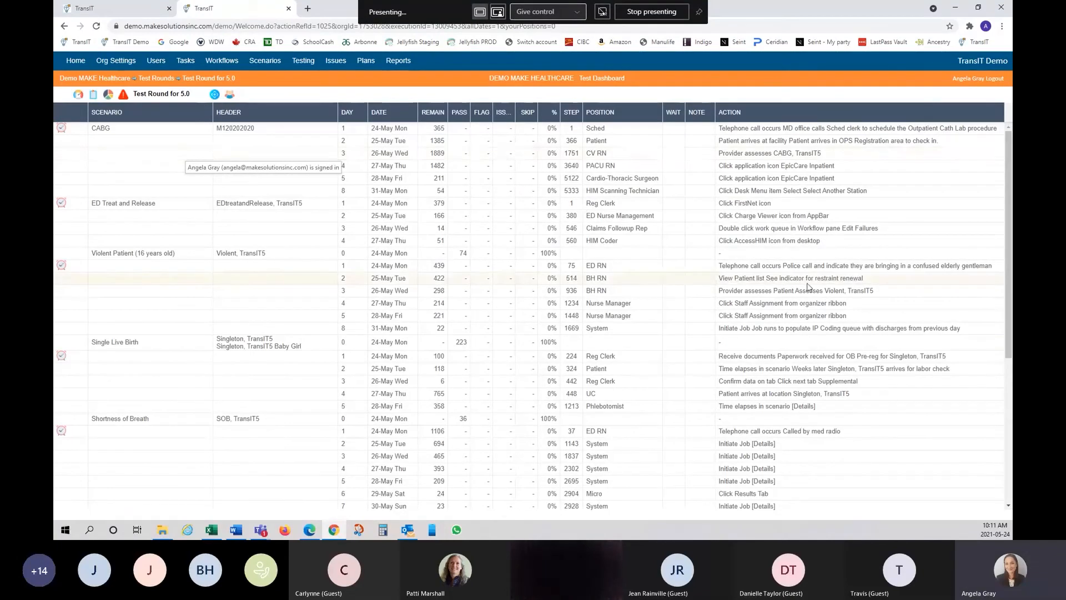
pyautogui.scroll(-5, 505, 314)
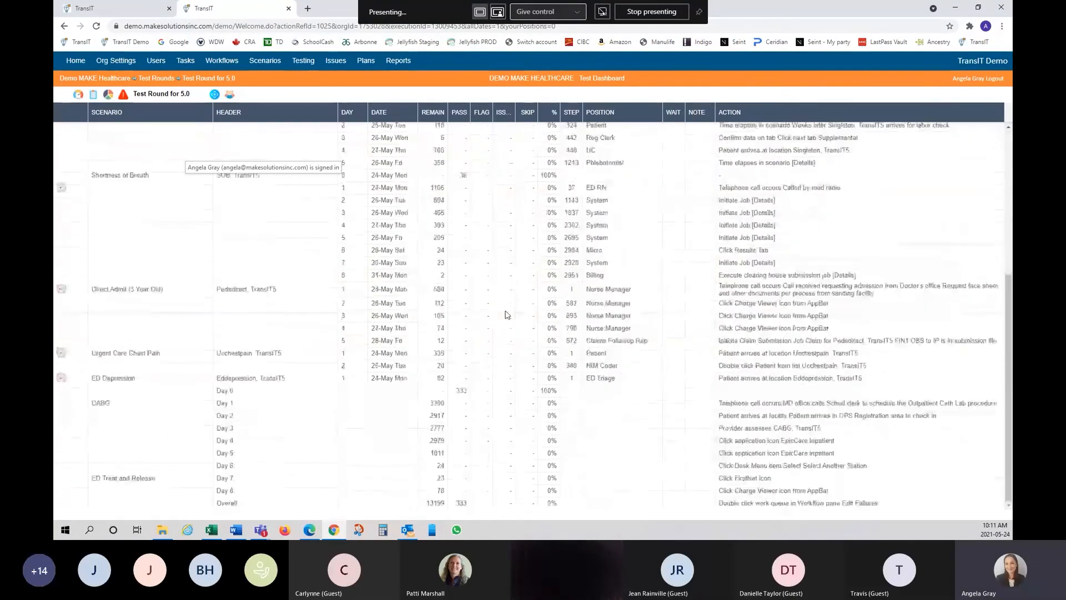
pyautogui.scroll(5, 506, 313)
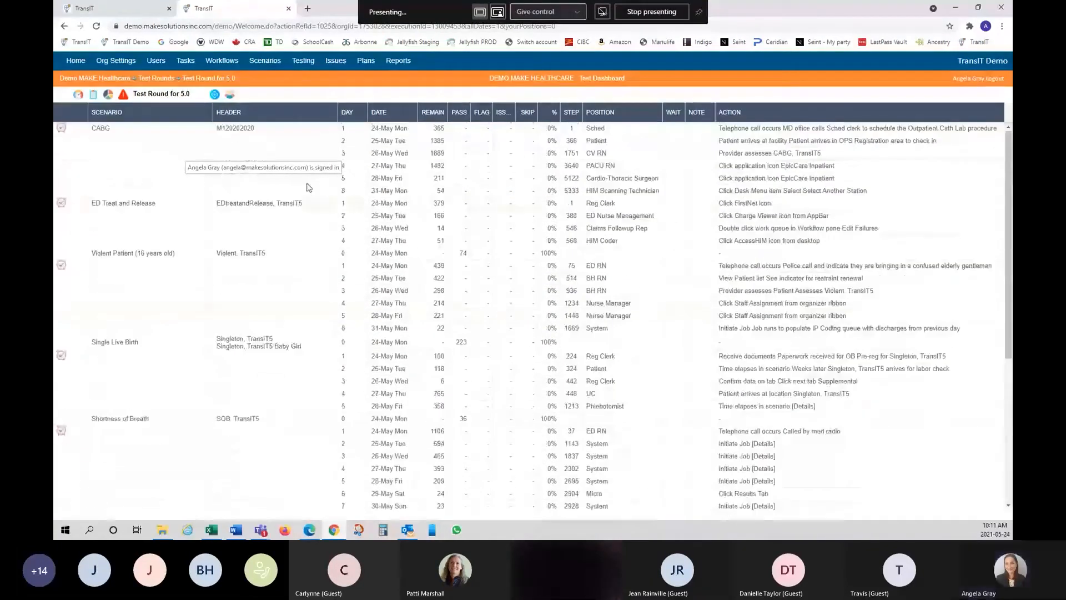
pyautogui.click(64, 26)
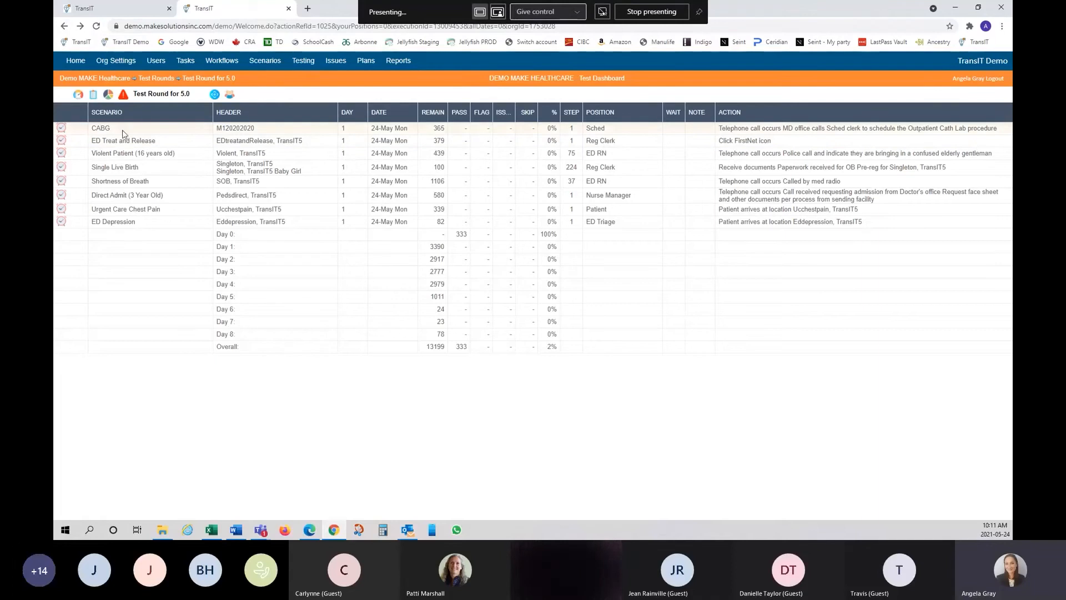
# - Open the CABG scenario's day 1 test step list
pyautogui.click(101, 130)
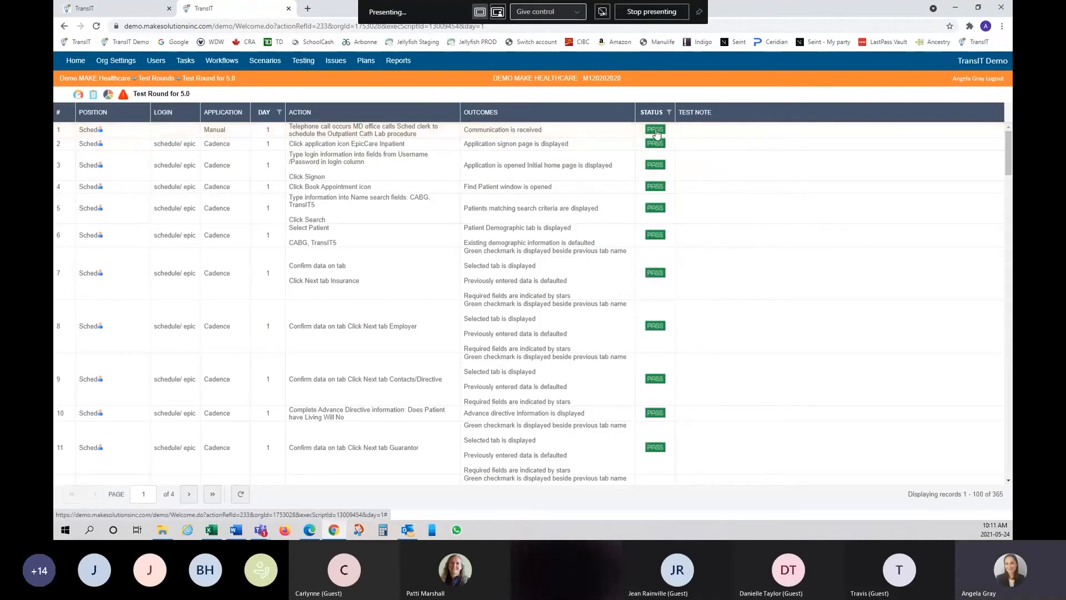
pyautogui.scroll(-2, 651, 332)
pyautogui.scroll(-1, 650, 333)
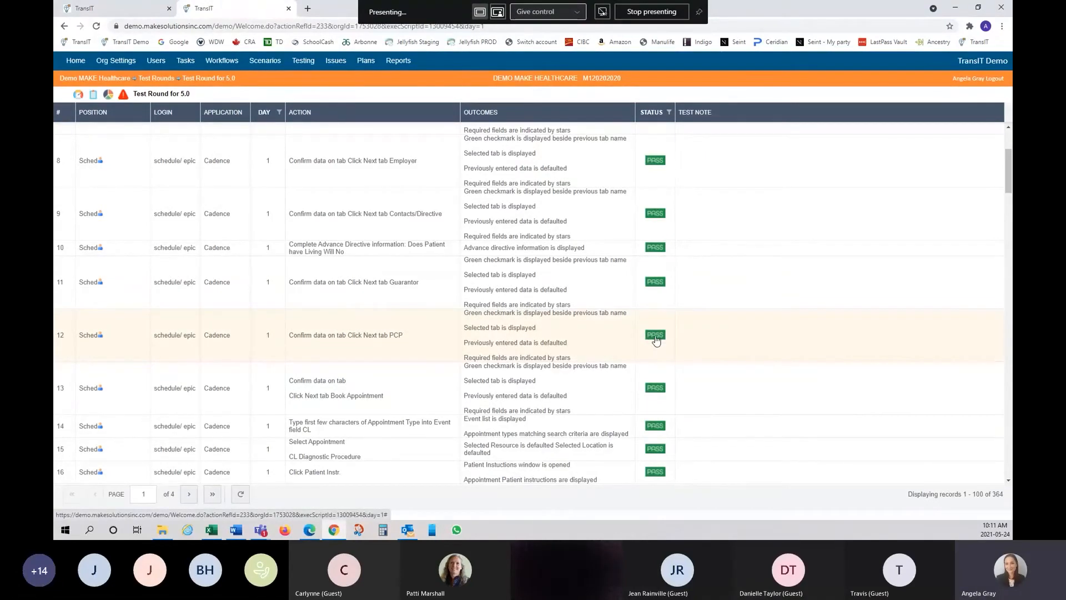
# - Select CABG steps 12 through 18 and mark them as passed
pyautogui.click(691, 336)
pyautogui.scroll(3, 631, 333)
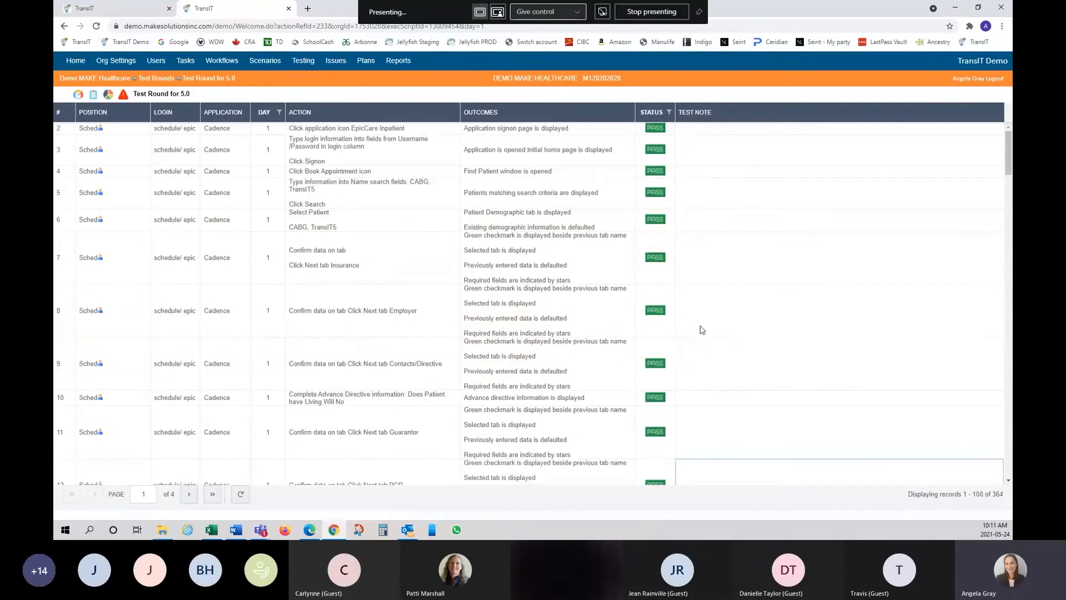
pyautogui.scroll(-7, 613, 262)
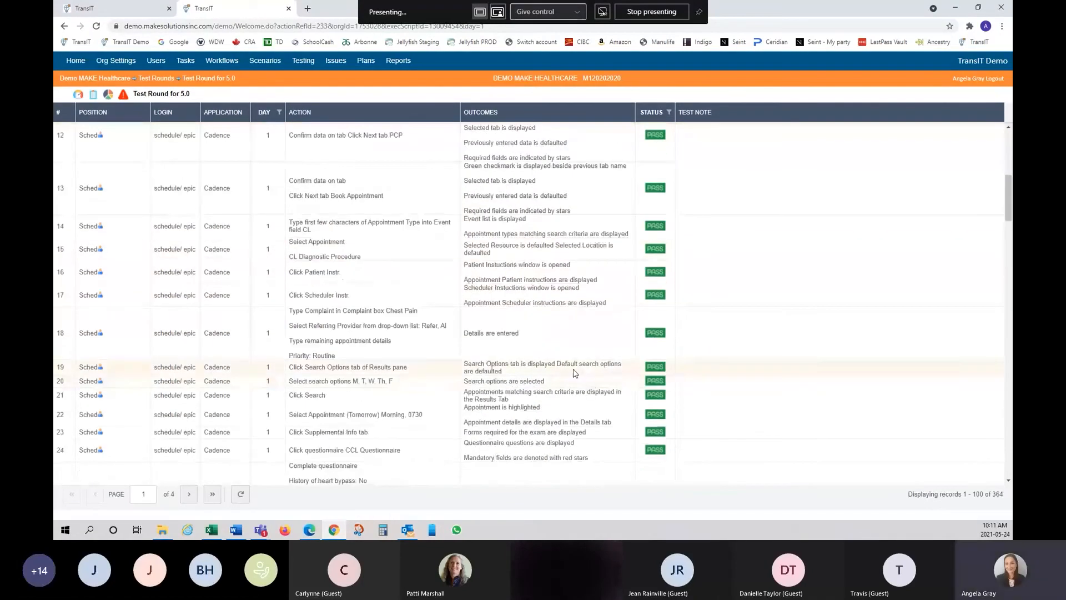
pyautogui.click(576, 340)
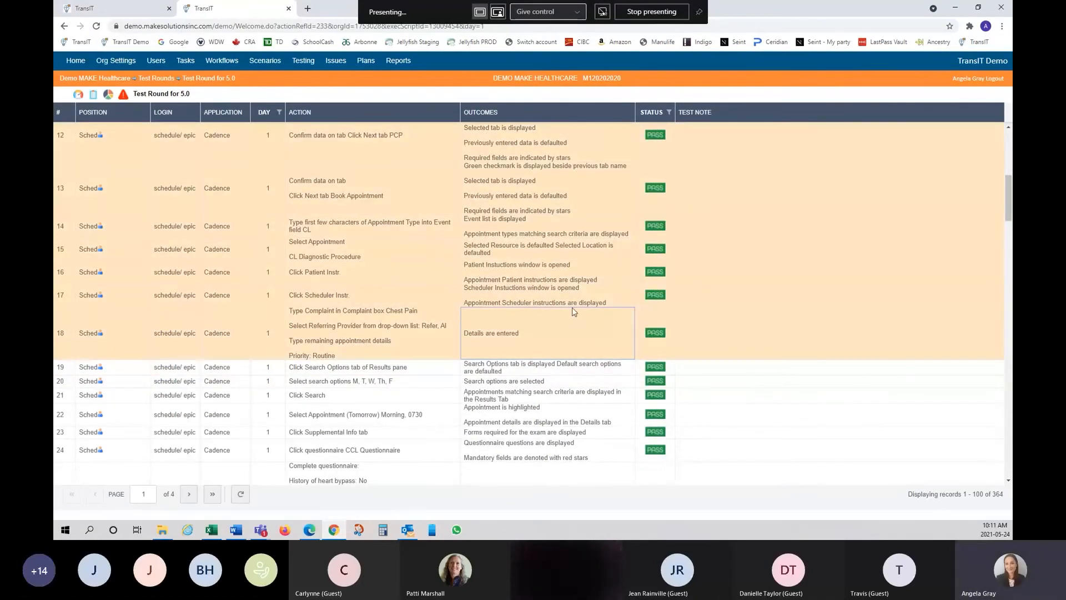
pyautogui.rightClick(726, 333)
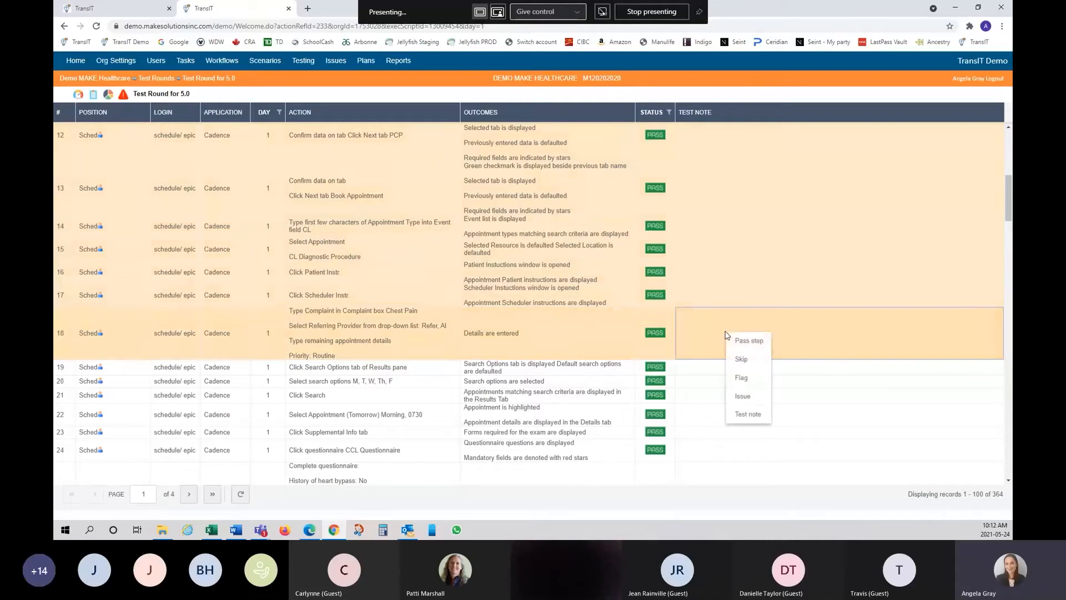
pyautogui.click(756, 343)
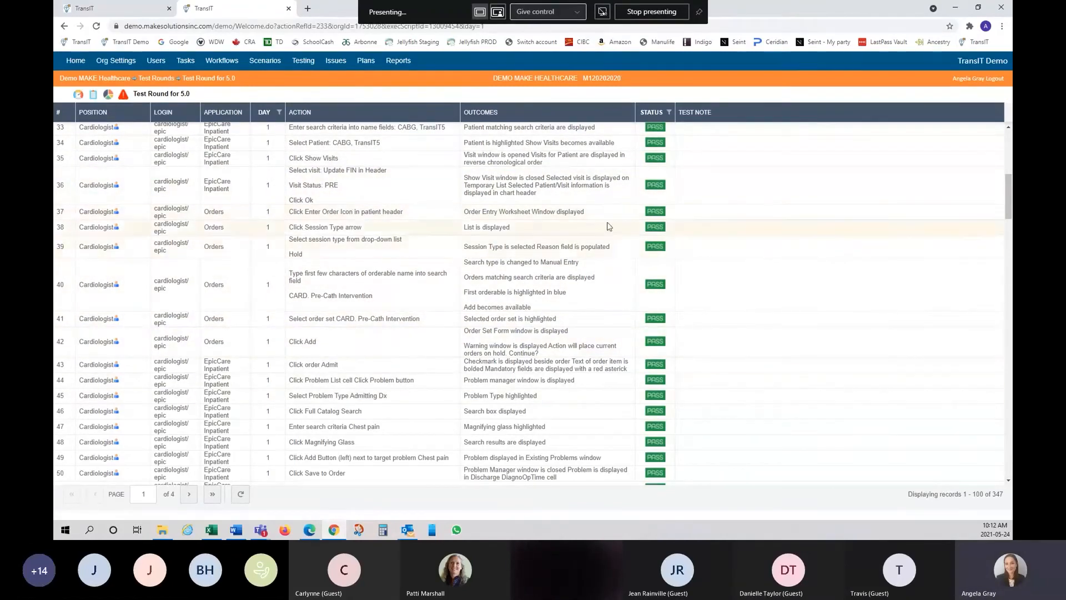
pyautogui.scroll(3, 630, 223)
pyautogui.scroll(3, 630, 223)
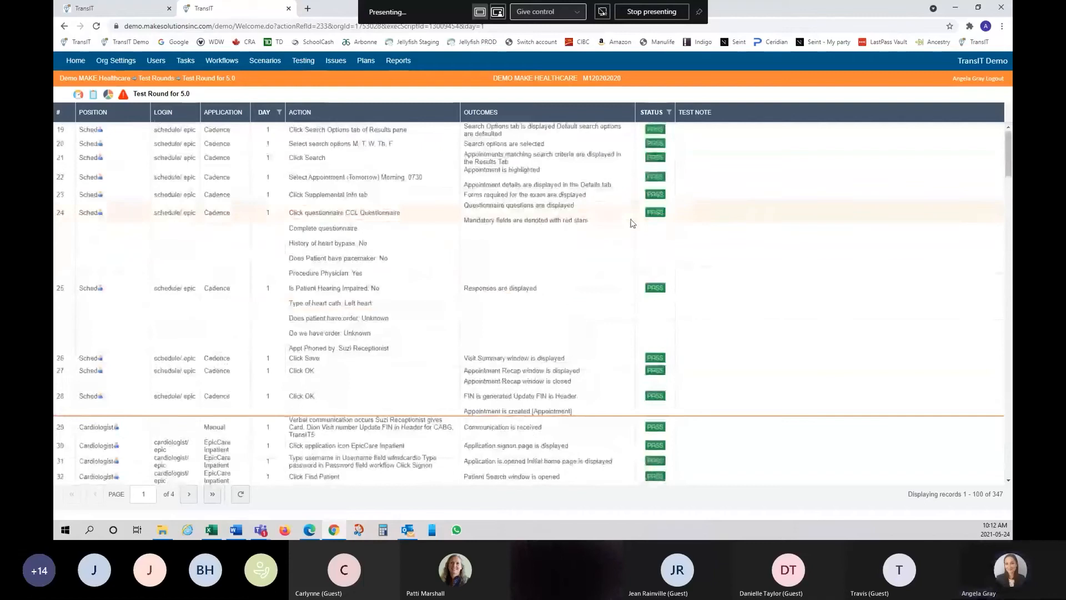
pyautogui.scroll(1, 632, 223)
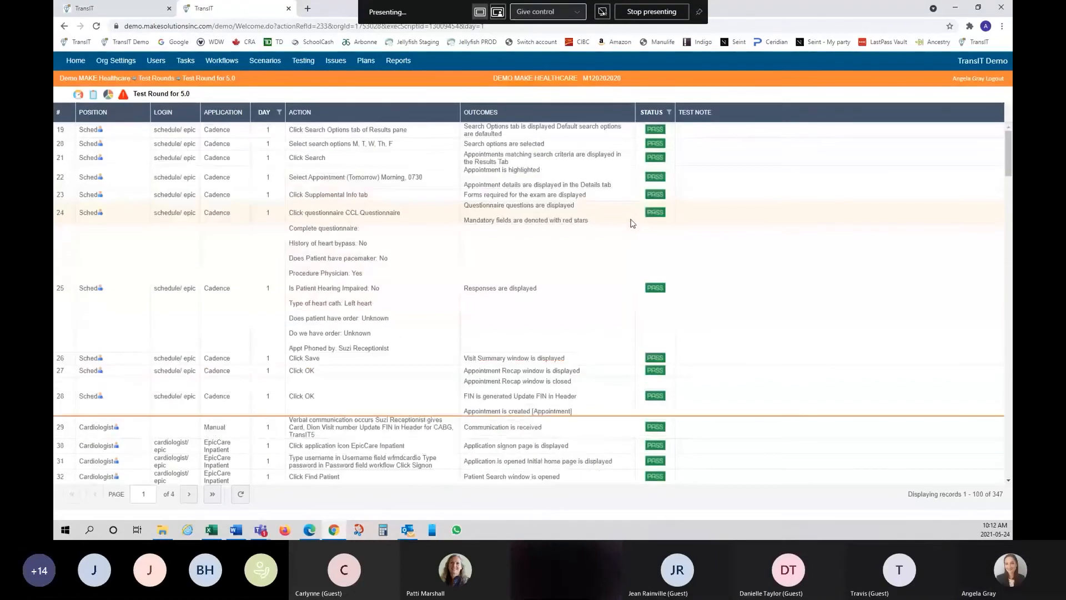
# - Set the status filter to show Remaining and Passed steps
pyautogui.click(670, 114)
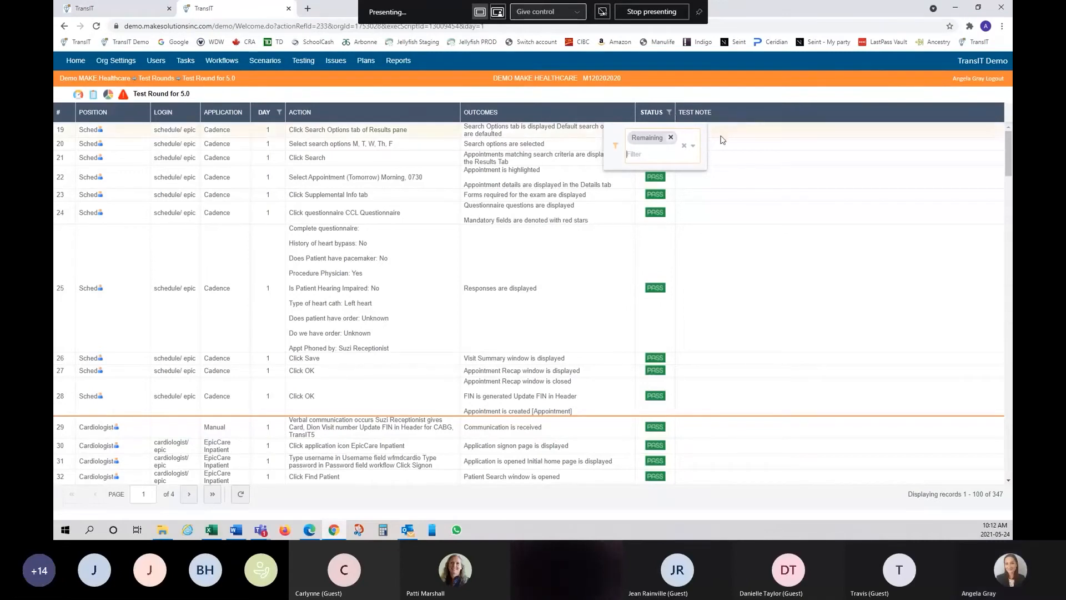
pyautogui.click(694, 148)
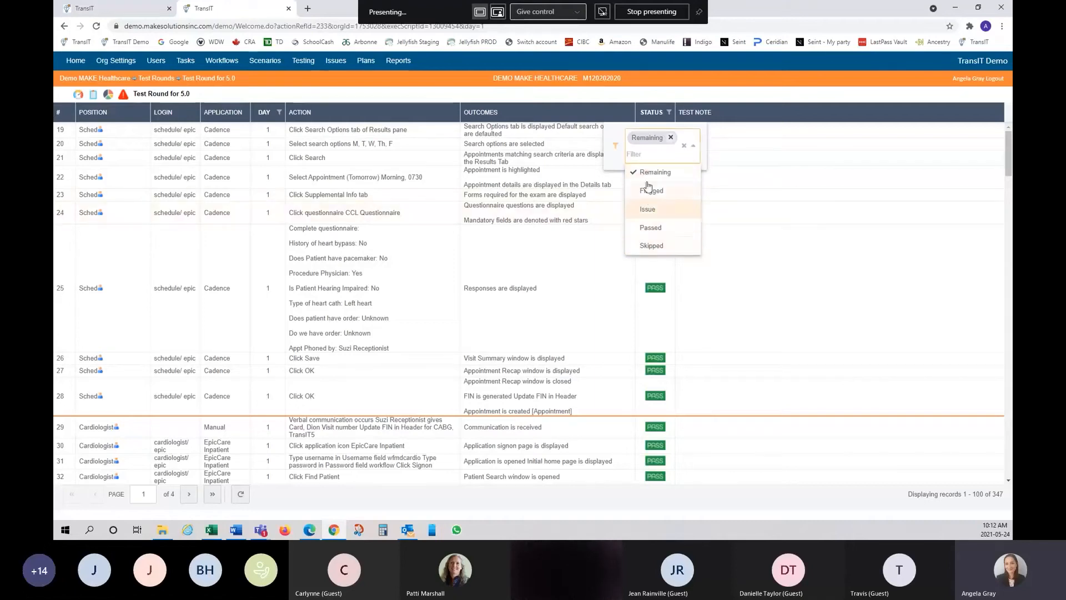
pyautogui.click(634, 232)
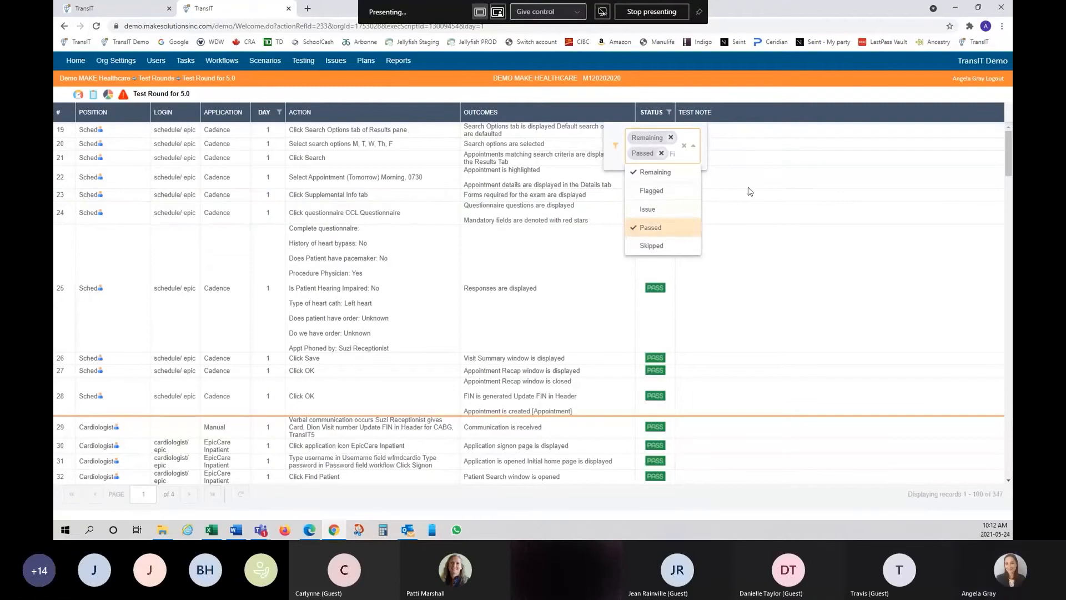
pyautogui.click(743, 211)
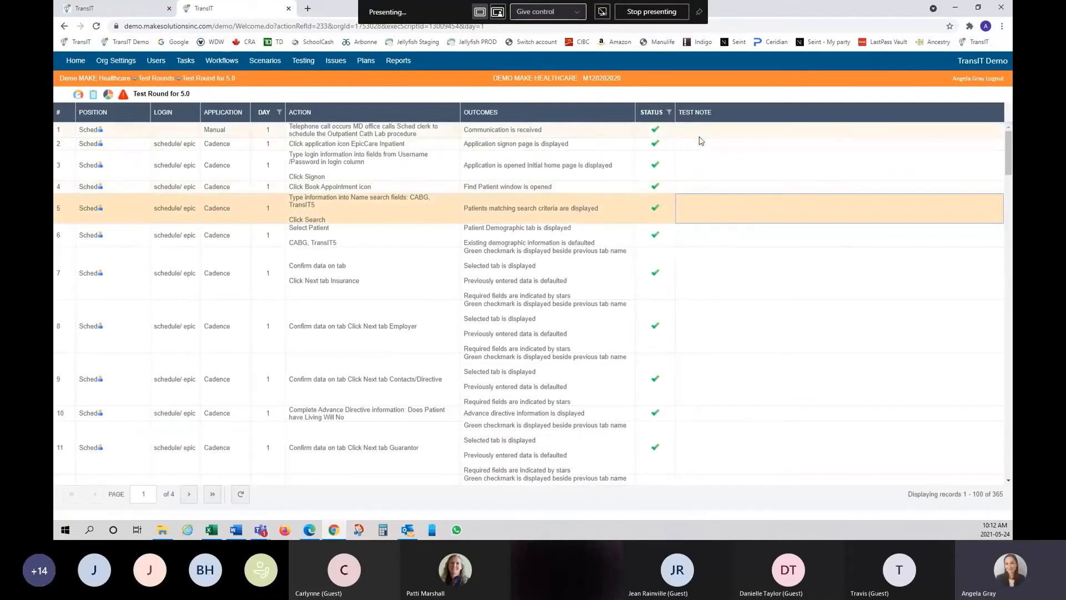
# - Select steps 19 through 24 in the CABG step list
pyautogui.scroll(-5, 664, 178)
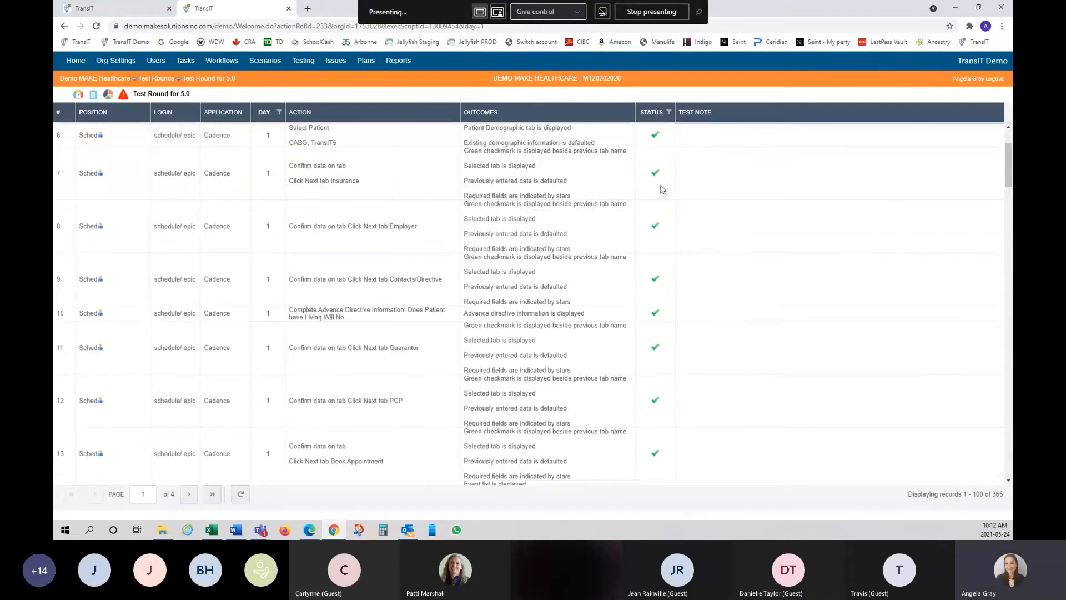
pyautogui.scroll(5, 664, 189)
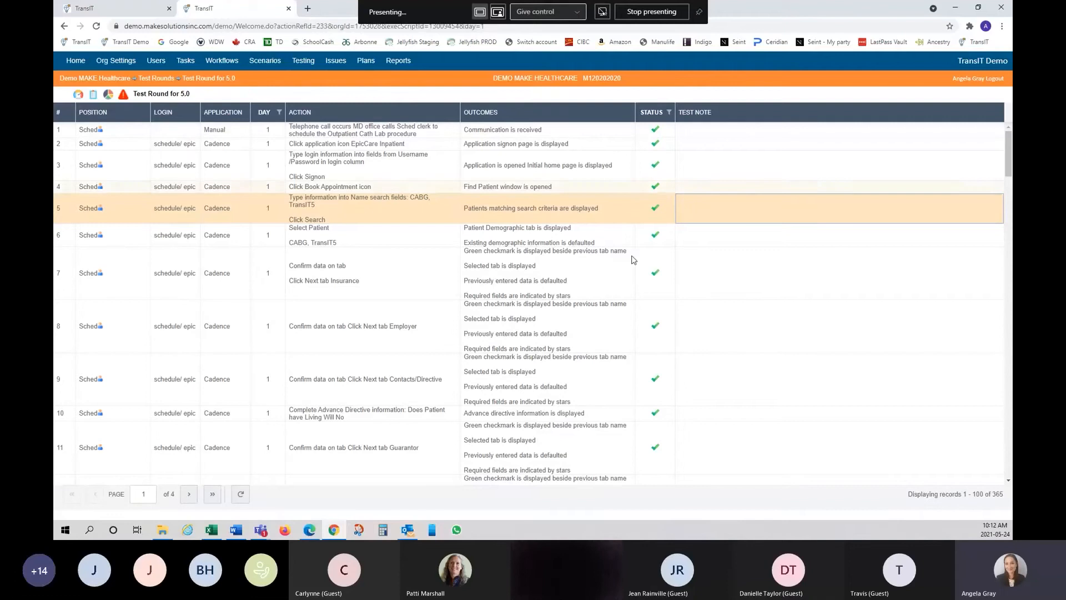
pyautogui.scroll(-6, 638, 257)
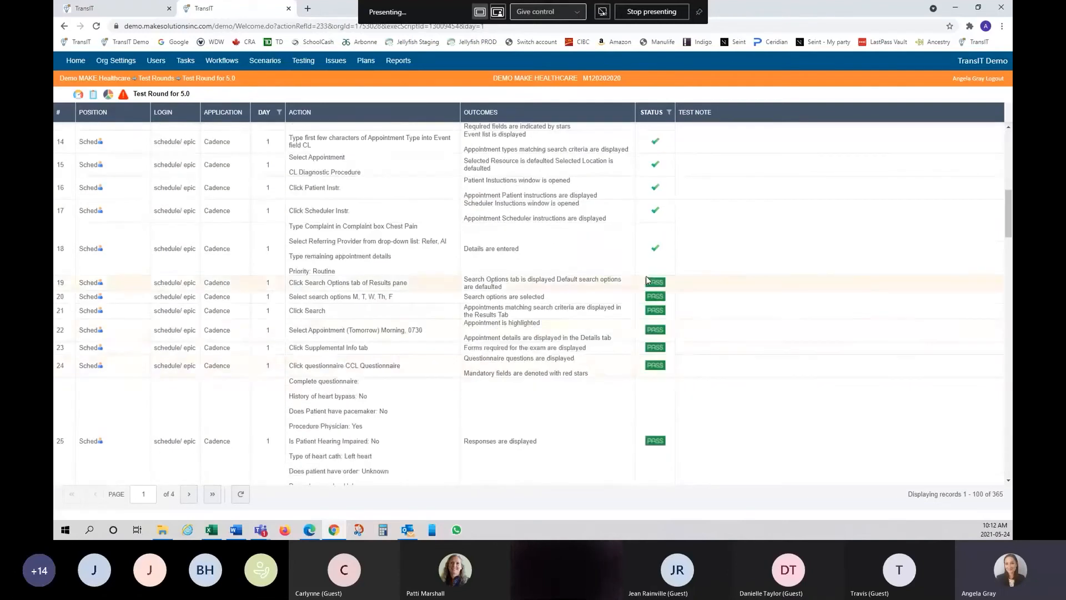
pyautogui.click(608, 282)
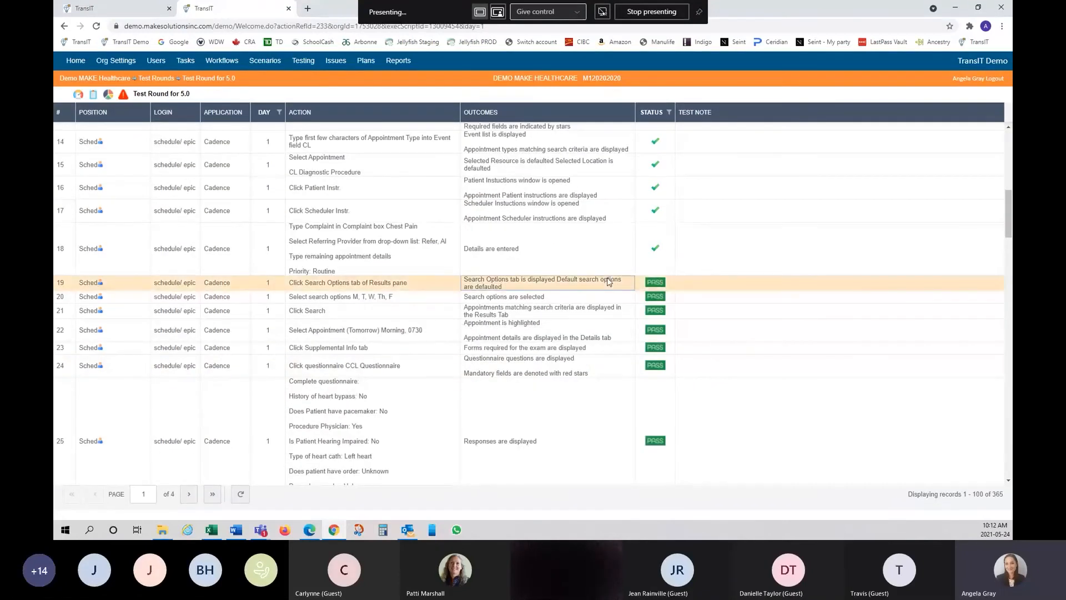
pyautogui.keyDown('shift'); pyautogui.click(573, 380); pyautogui.keyUp('shift')
# - Skip steps 19–24 and change the status filter to Remaining and Skipped
pyautogui.rightClick(576, 369)
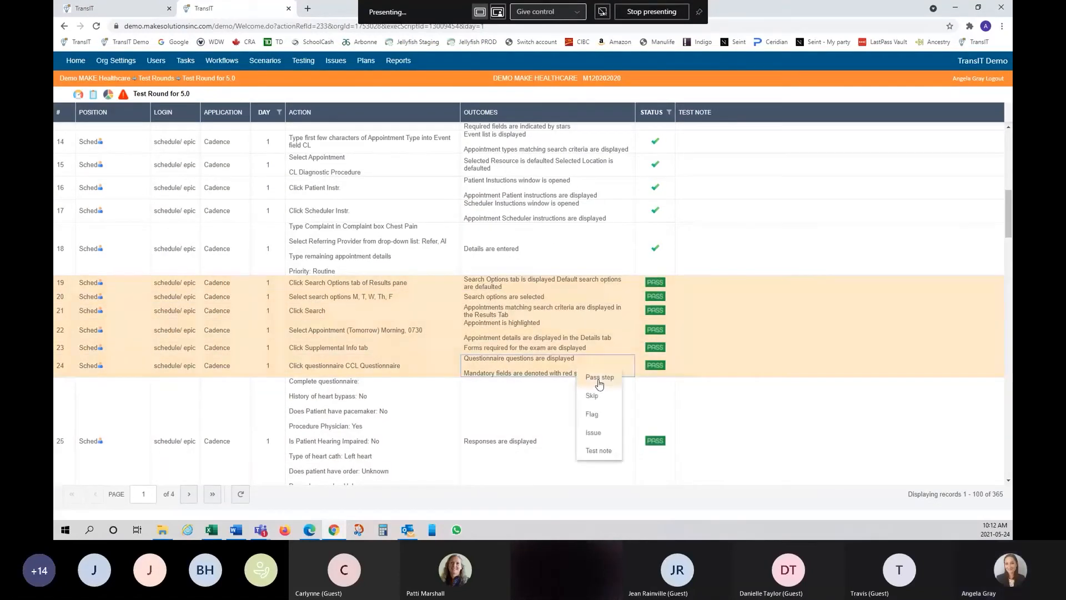
pyautogui.click(604, 398)
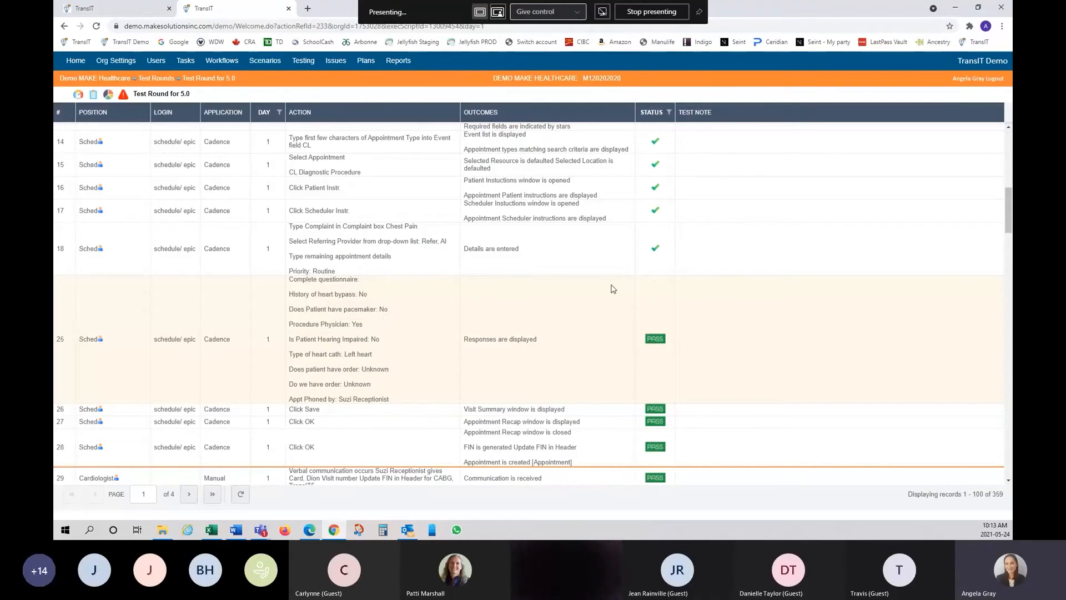
pyautogui.click(670, 112)
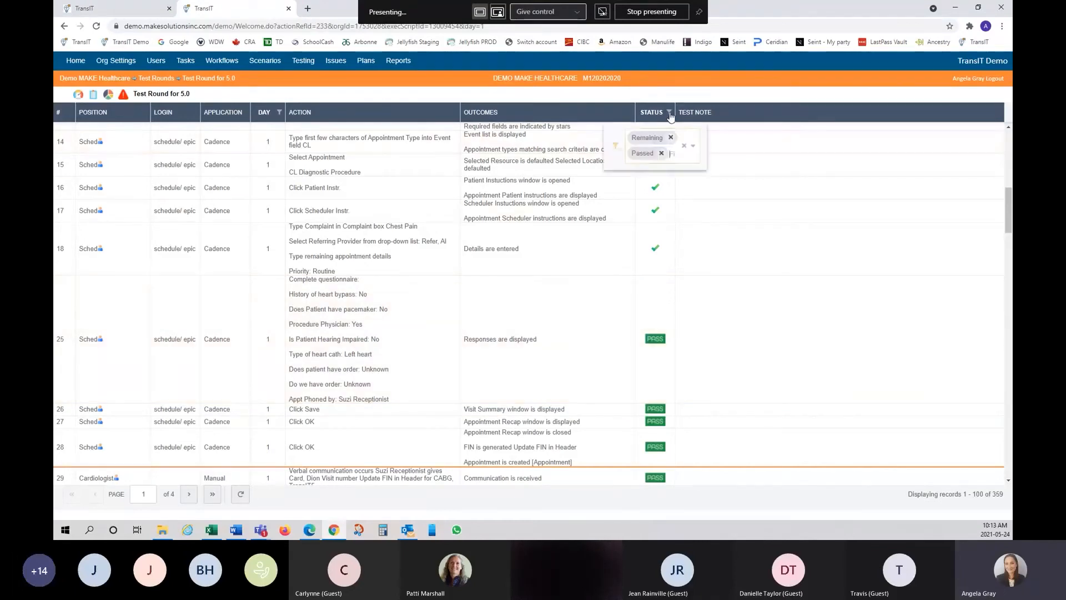
pyautogui.click(661, 153)
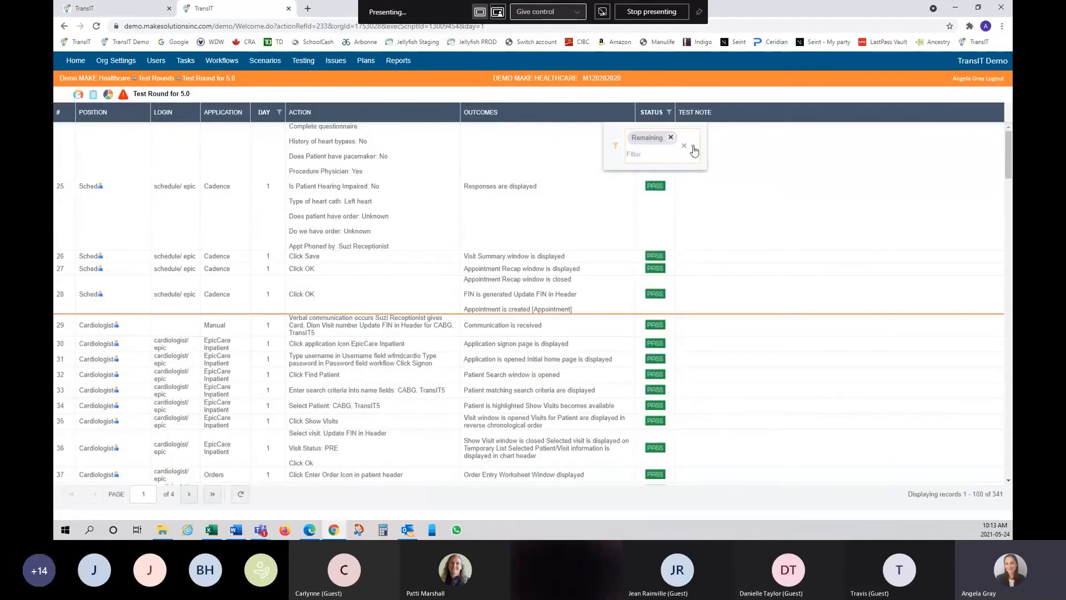
pyautogui.click(692, 151)
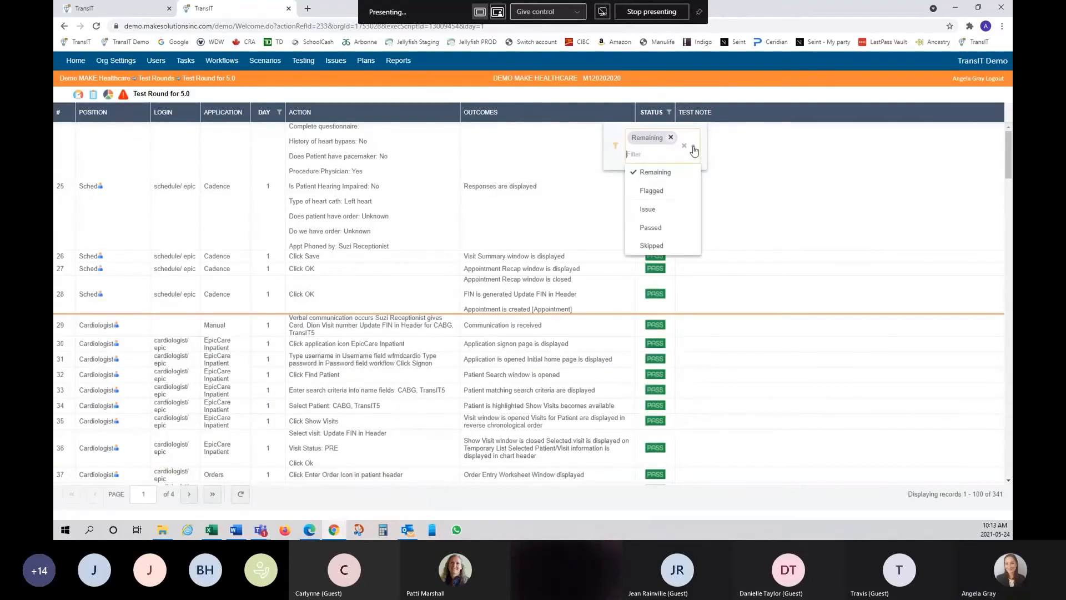
pyautogui.click(654, 248)
pyautogui.click(805, 231)
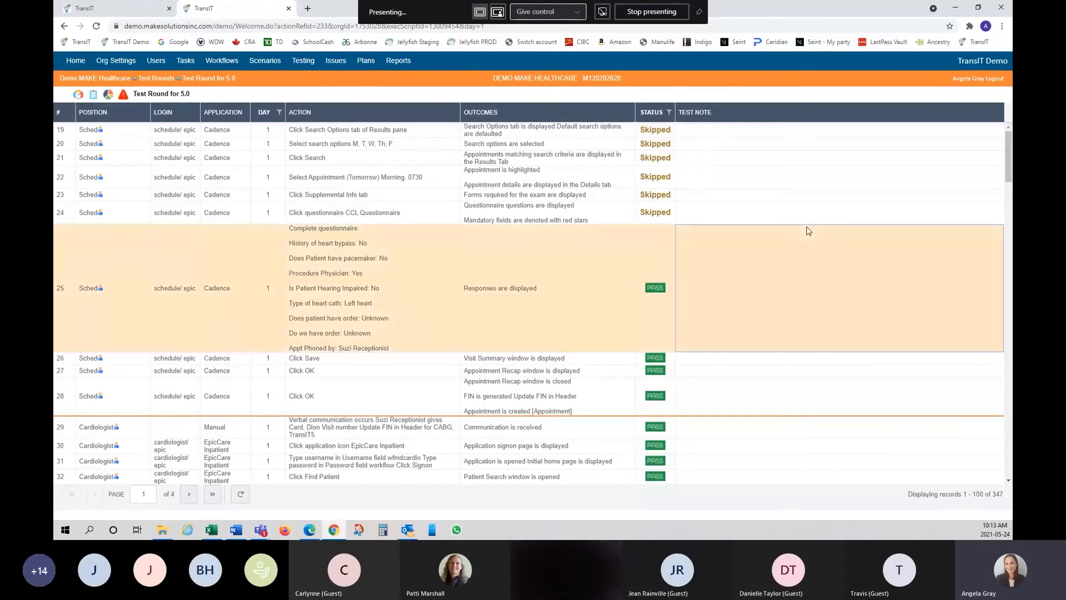
# - Reset skipped steps 19–24 back to their previous status
pyautogui.click(622, 132)
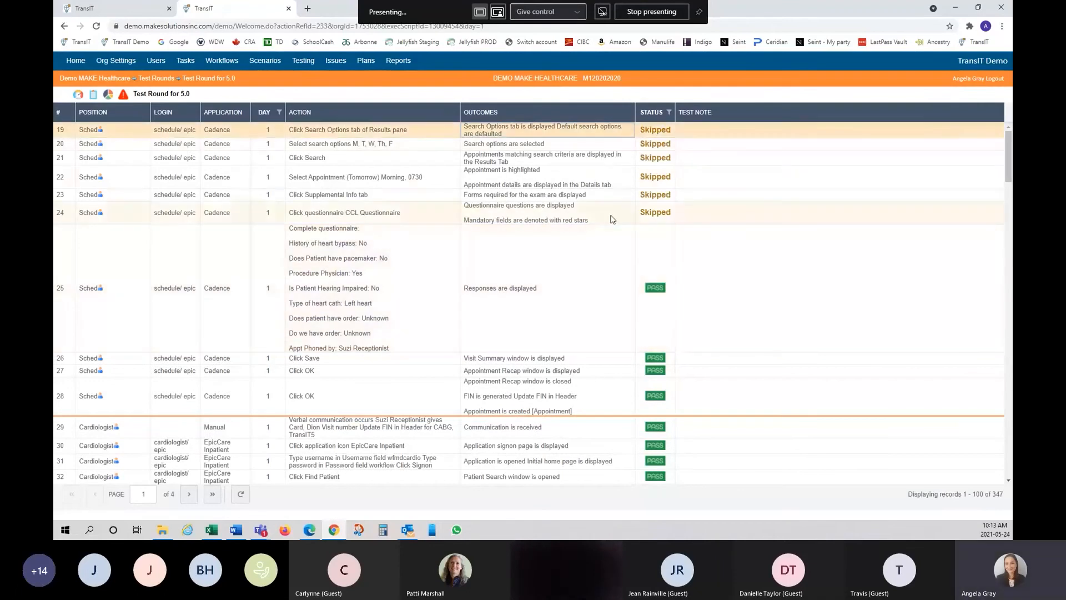
pyautogui.keyDown('shift'); pyautogui.click(612, 219); pyautogui.keyUp('shift')
pyautogui.rightClick(638, 177)
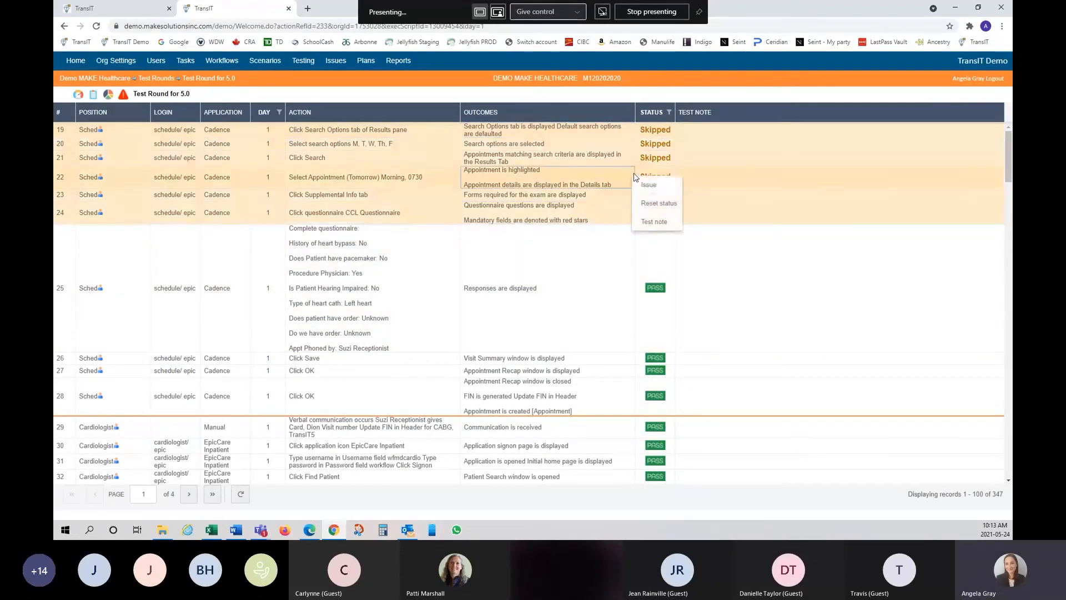
pyautogui.click(672, 207)
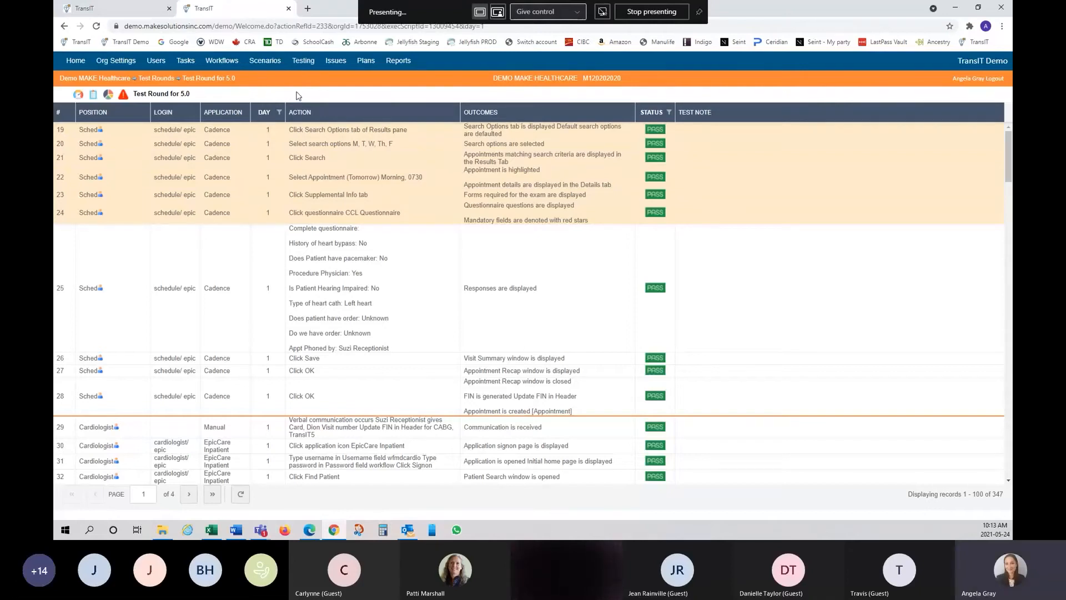
# - Go to Testing and open the Reports list showing the eight available reports
pyautogui.click(303, 62)
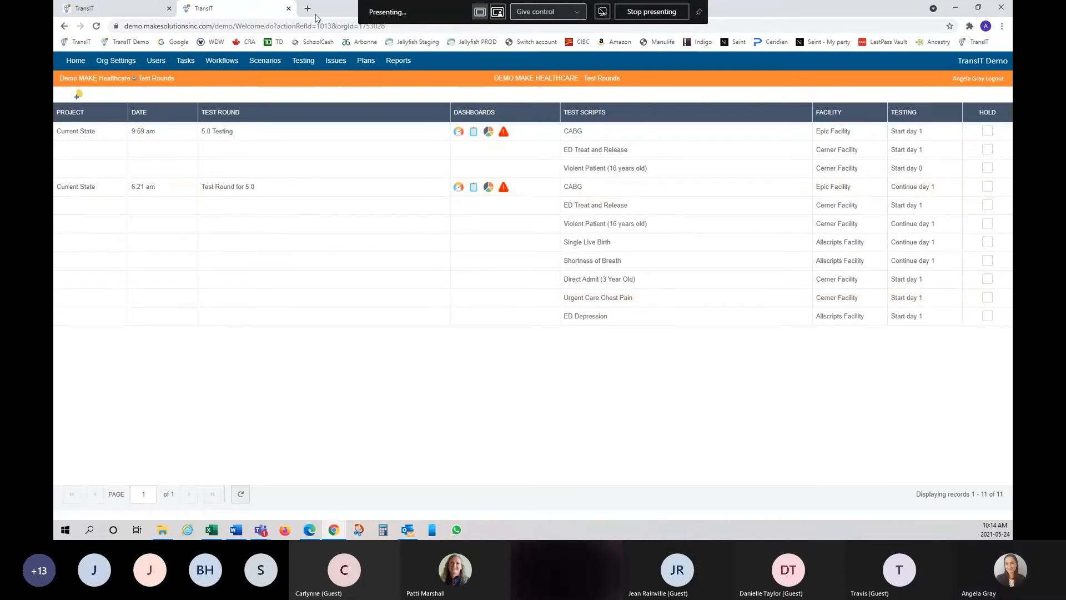
pyautogui.click(401, 64)
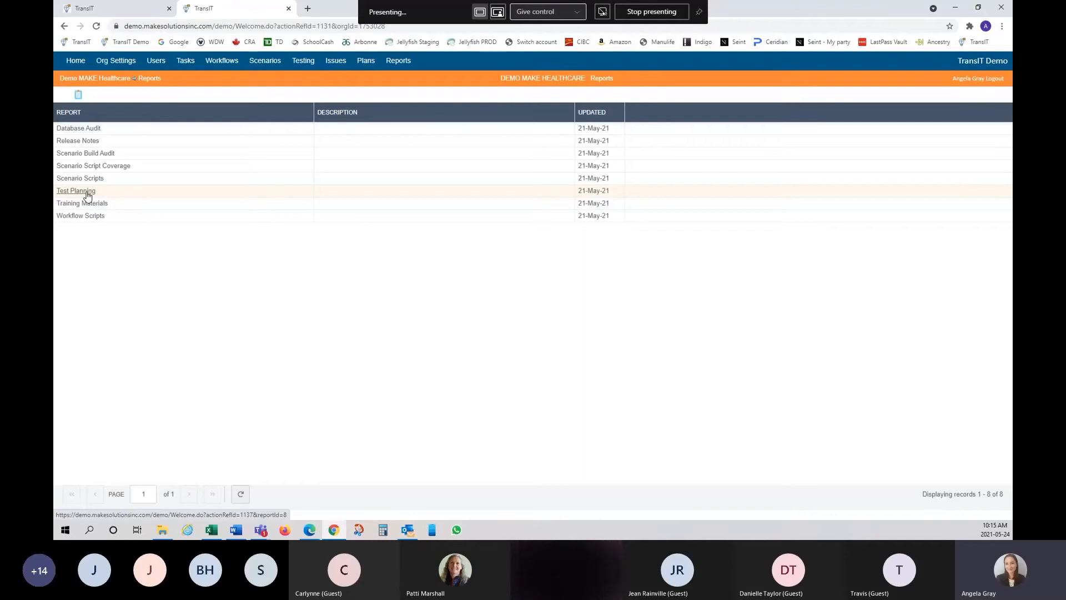
# - Run the Test Planning report and filter the scenario category to Process
pyautogui.click(76, 191)
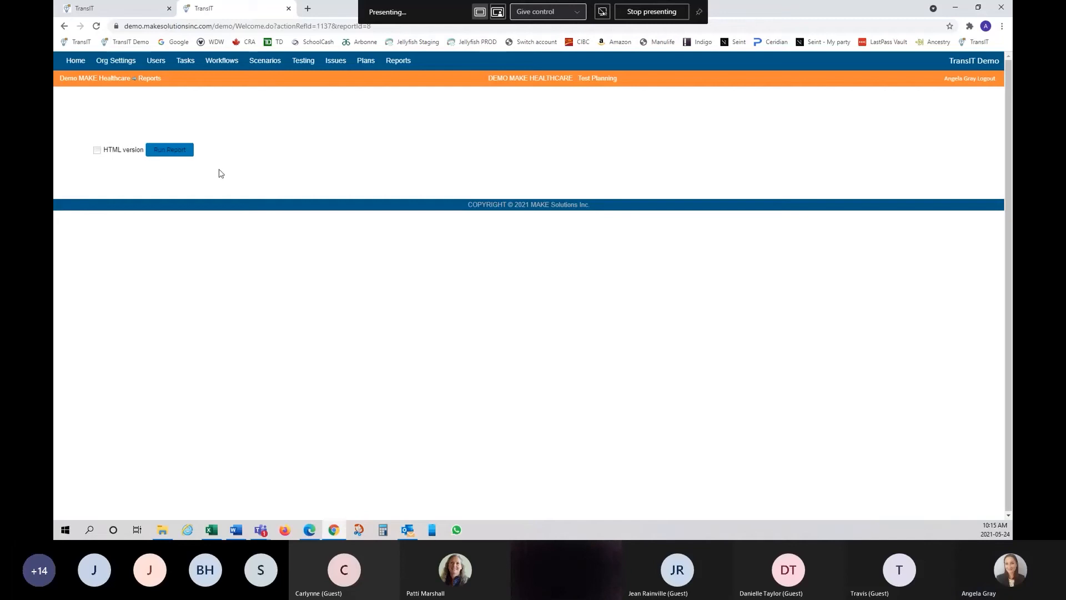
pyautogui.click(179, 155)
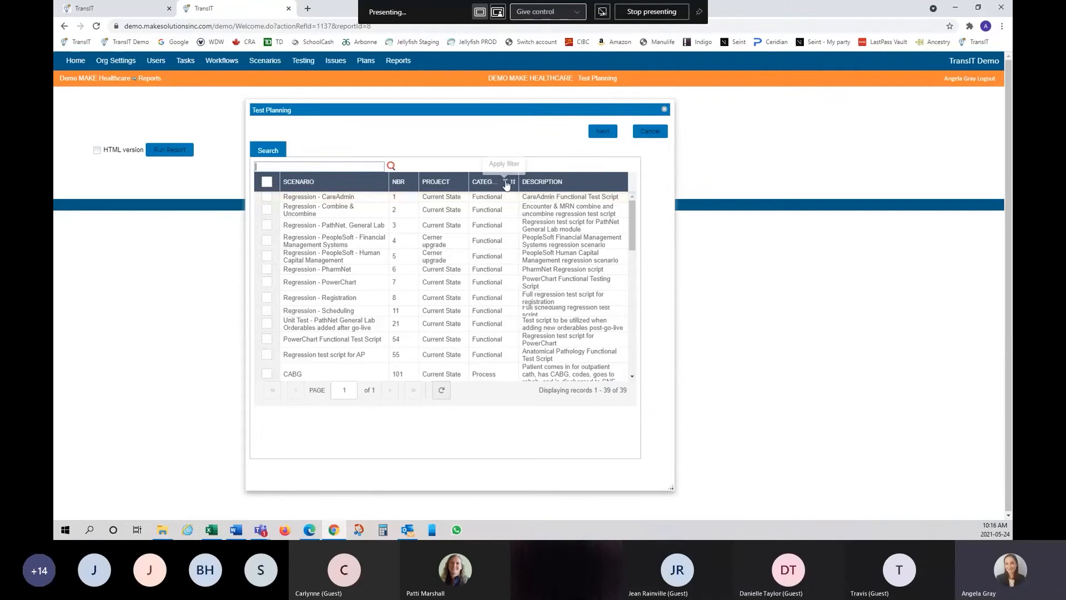
pyautogui.click(504, 184)
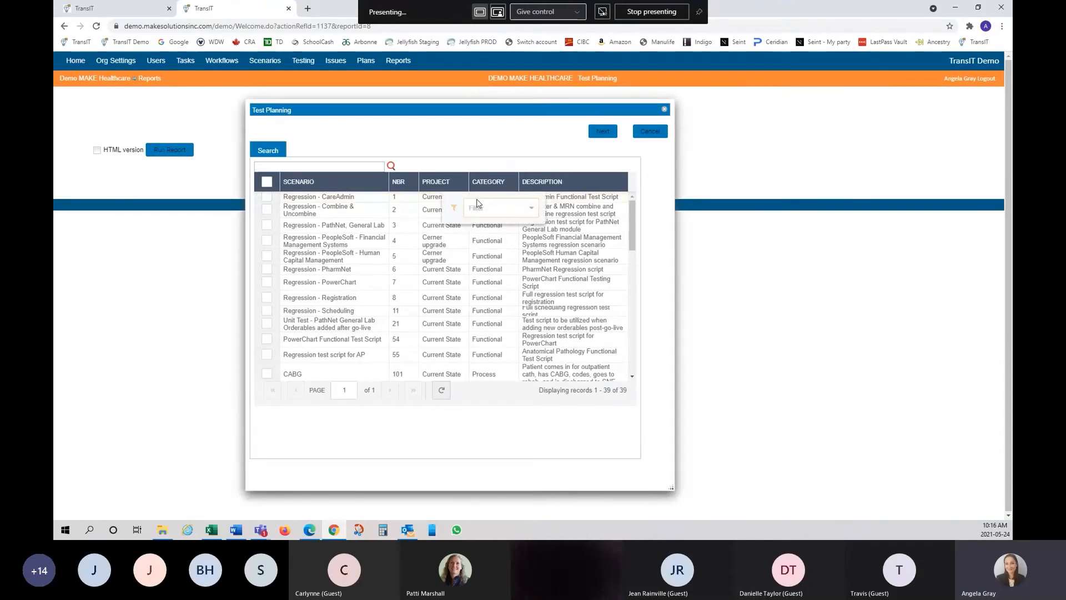
pyautogui.write('process')
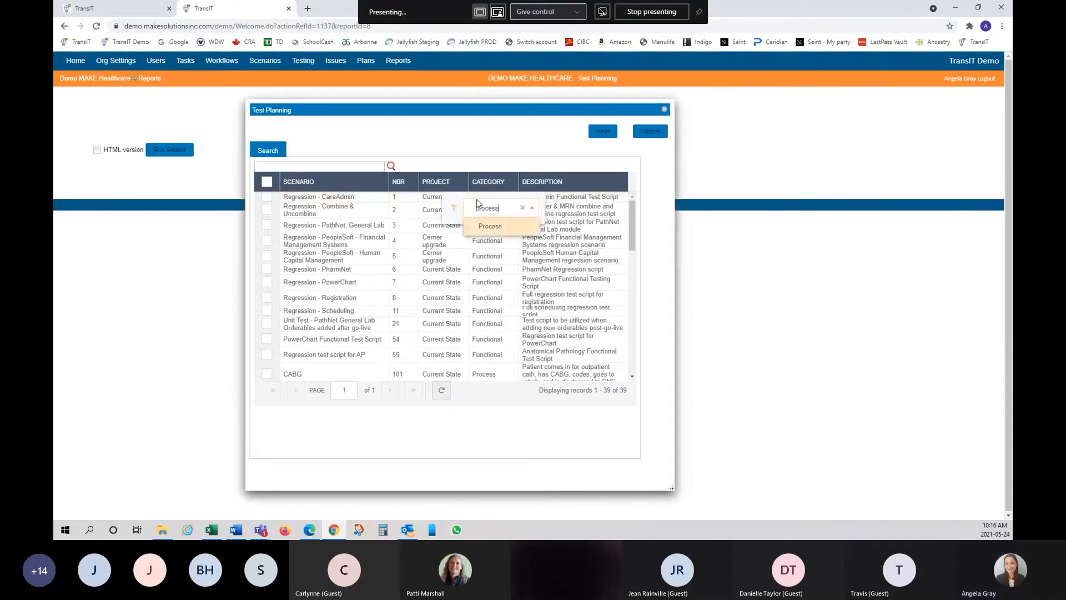
pyautogui.click(488, 226)
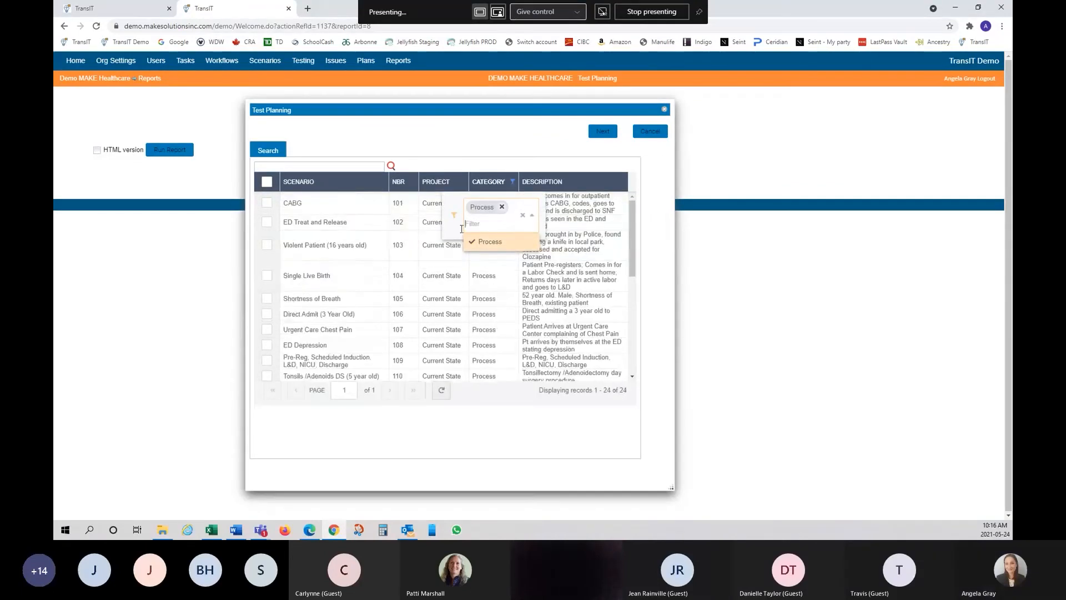
# - Tick CABG, ED Treat and Release, Violent Patient and Single Live Birth, then continue
pyautogui.click(267, 202)
pyautogui.click(267, 221)
pyautogui.click(267, 249)
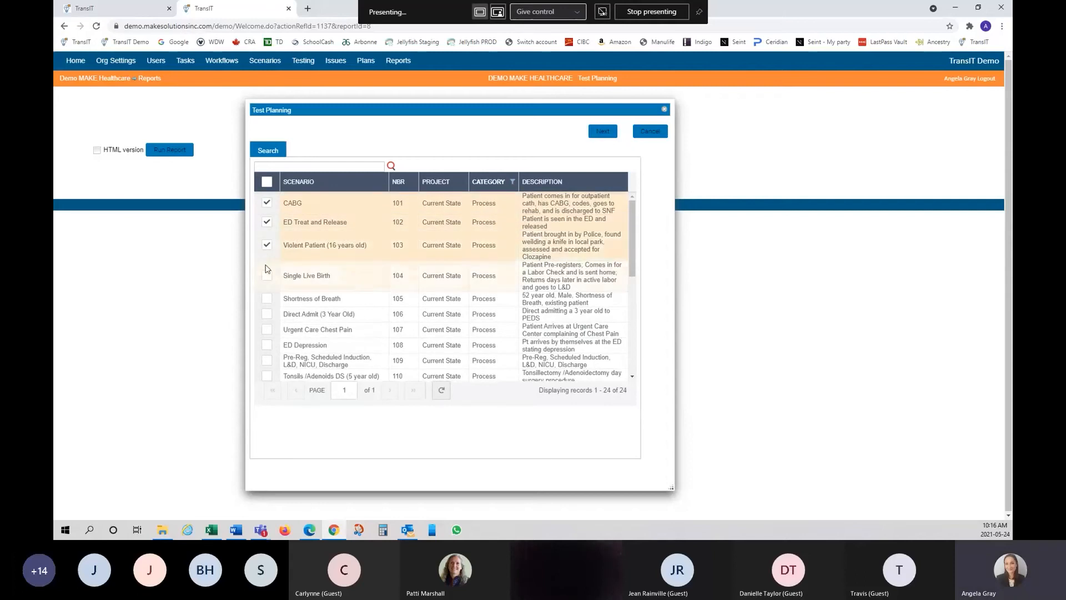
pyautogui.click(266, 277)
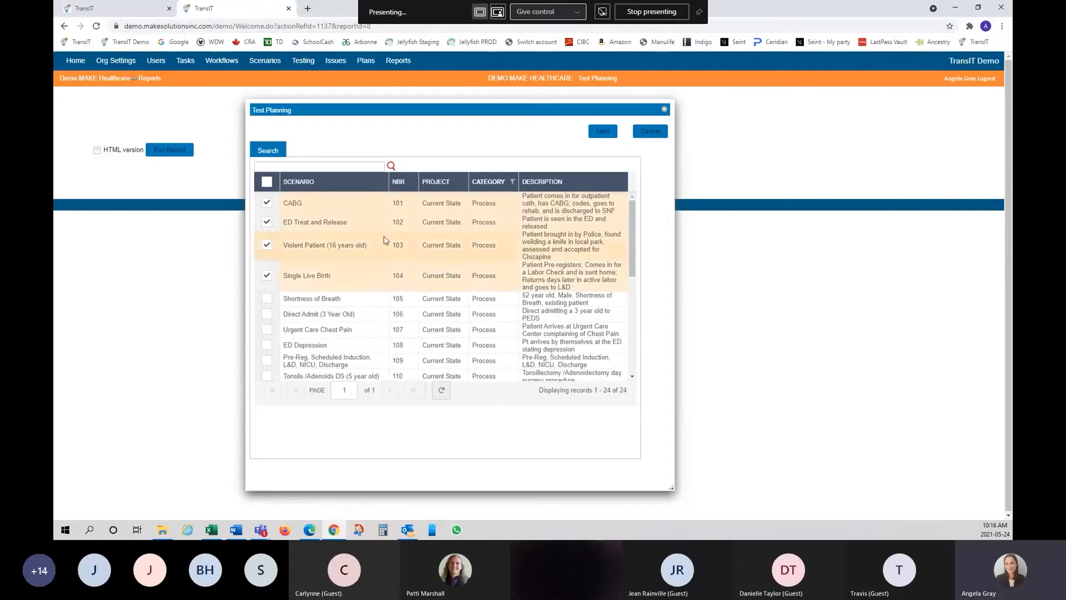
pyautogui.click(601, 134)
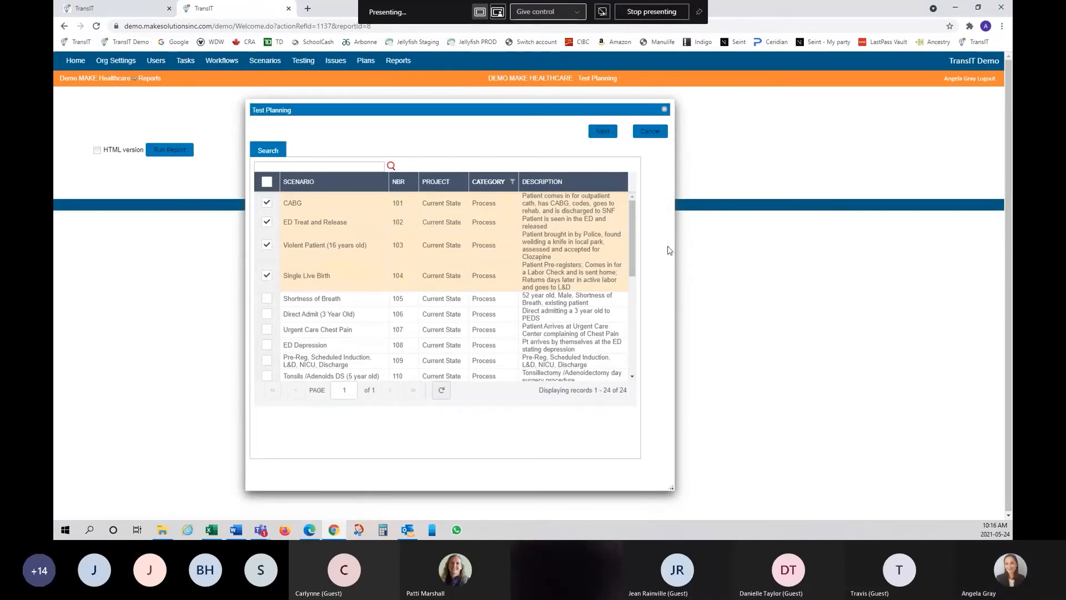
pyautogui.moveTo(633, 248)
pyautogui.mouseDown()
pyautogui.moveTo(626, 351)
pyautogui.moveTo(636, 234)
pyautogui.mouseUp()
pyautogui.click(594, 137)
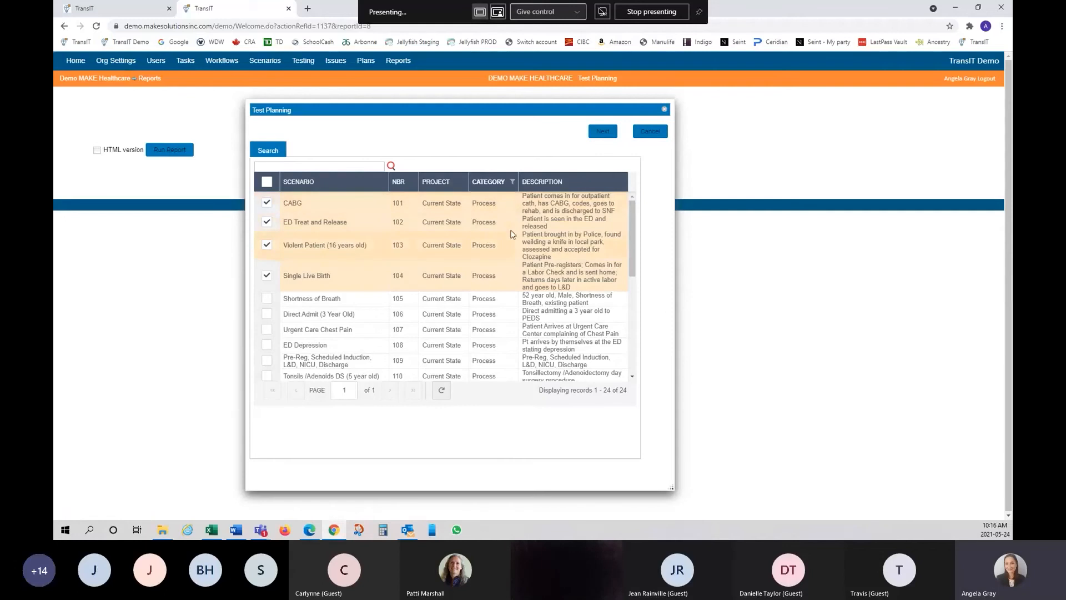
pyautogui.moveTo(633, 247); pyautogui.dragTo(631, 175)
pyautogui.click(649, 134)
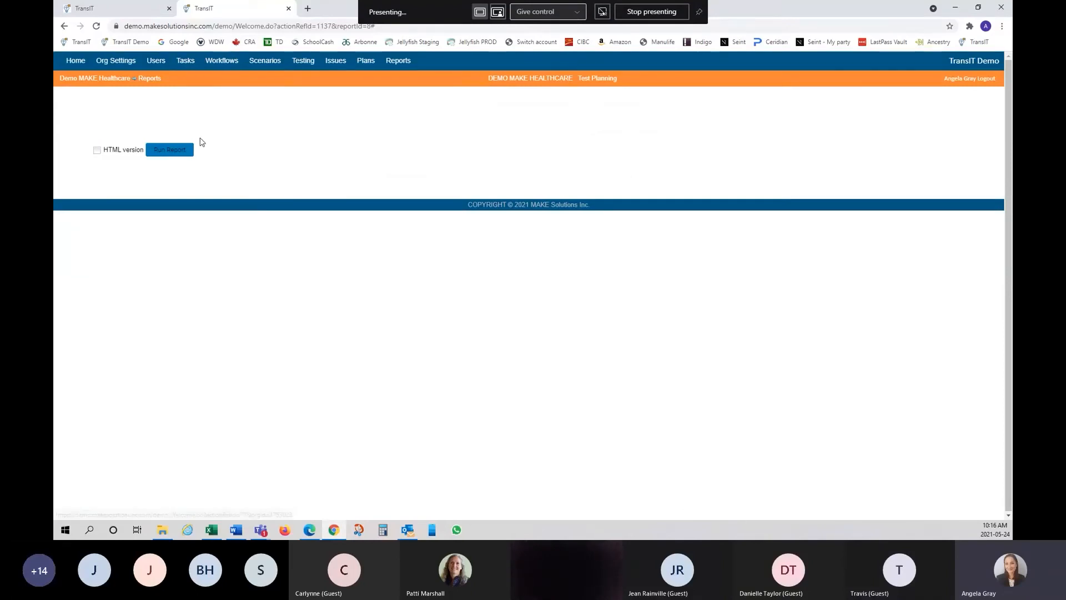
# - Return to Reports and open Report Output to see the three Test Planning runs
pyautogui.click(149, 80)
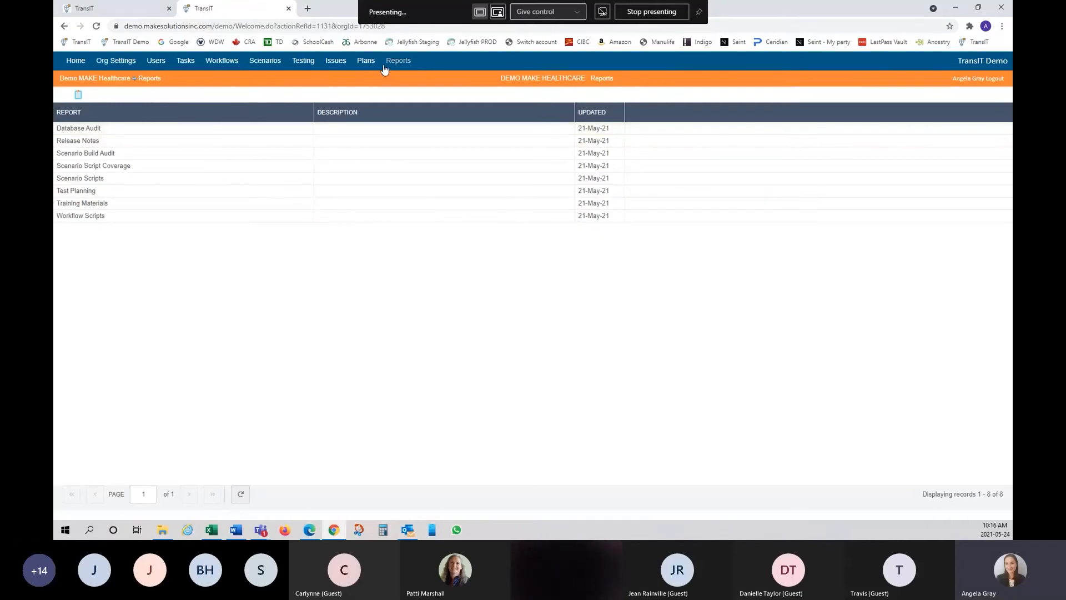
pyautogui.click(79, 96)
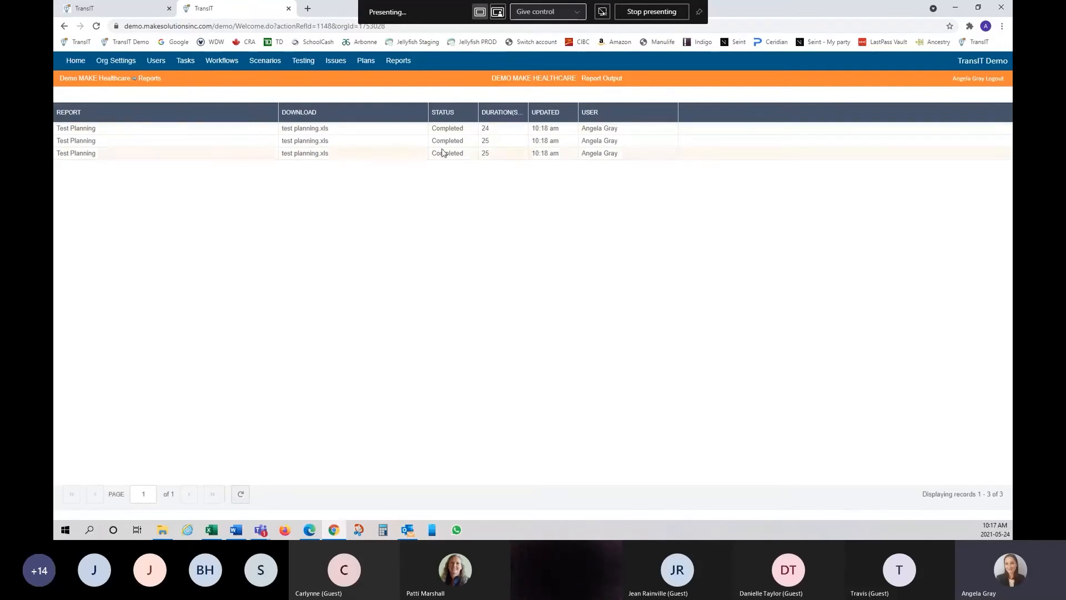
# - Inspect the context options on the test planning.xls downloads, then return to the Reports list
pyautogui.rightClick(369, 132)
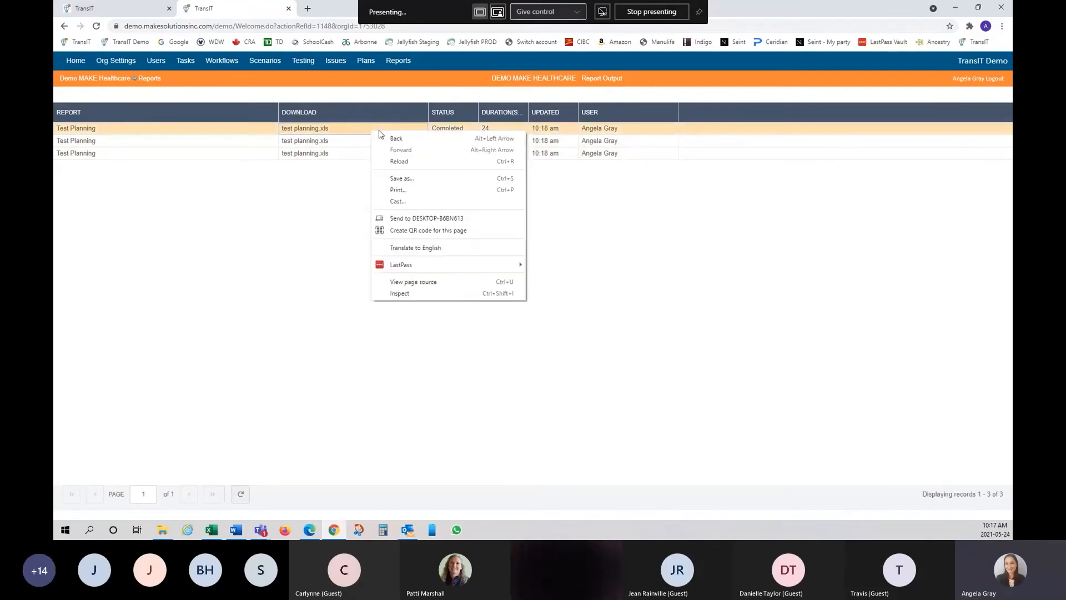
pyautogui.click(350, 132)
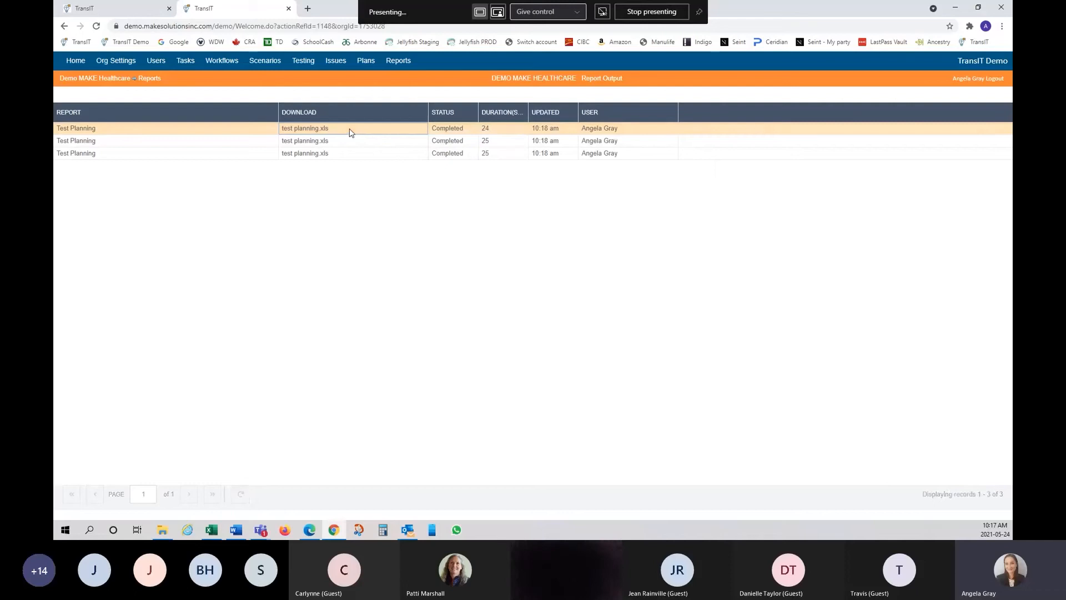
pyautogui.click(258, 130)
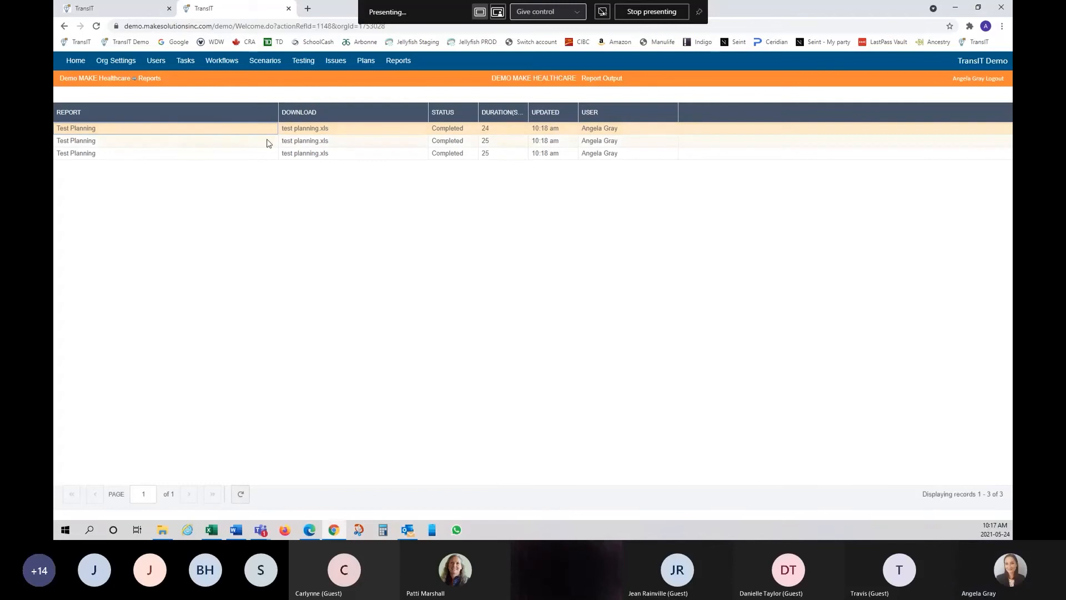
pyautogui.rightClick(486, 134)
pyautogui.click(425, 175)
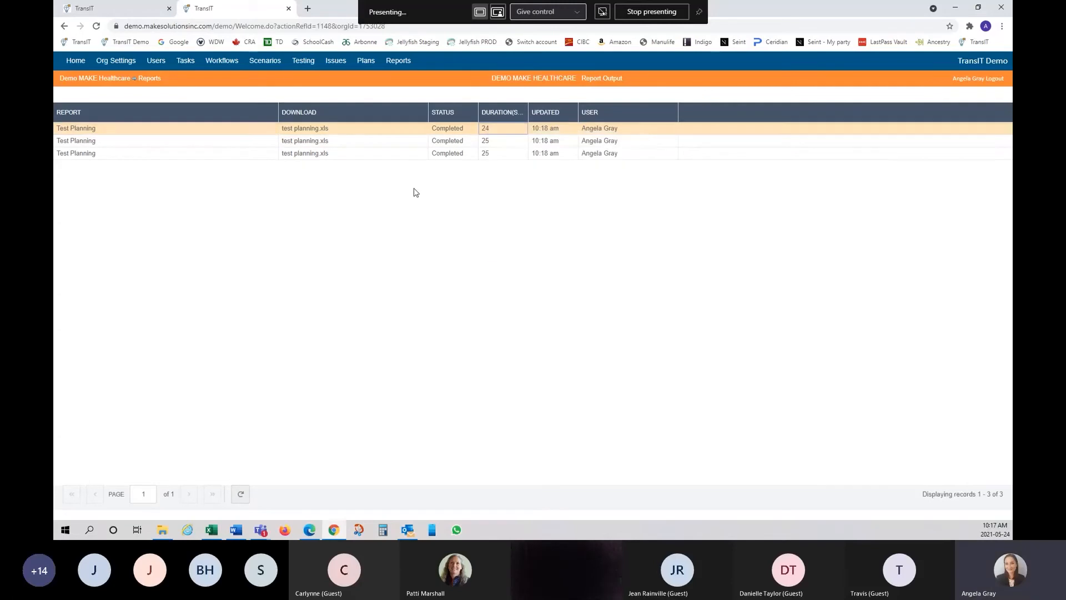
pyautogui.rightClick(384, 134)
pyautogui.click(349, 188)
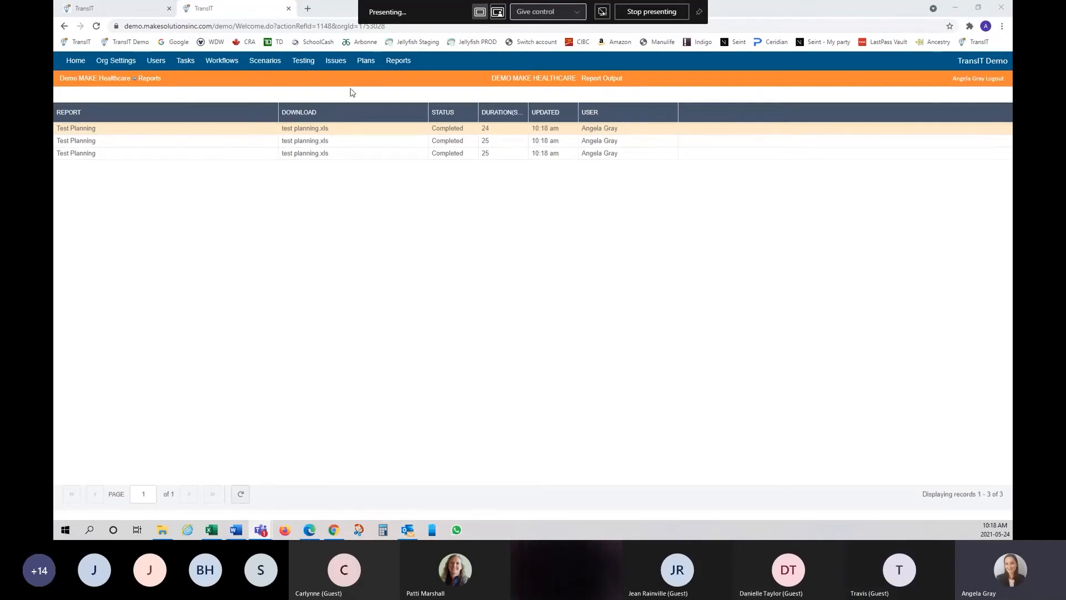
pyautogui.click(396, 62)
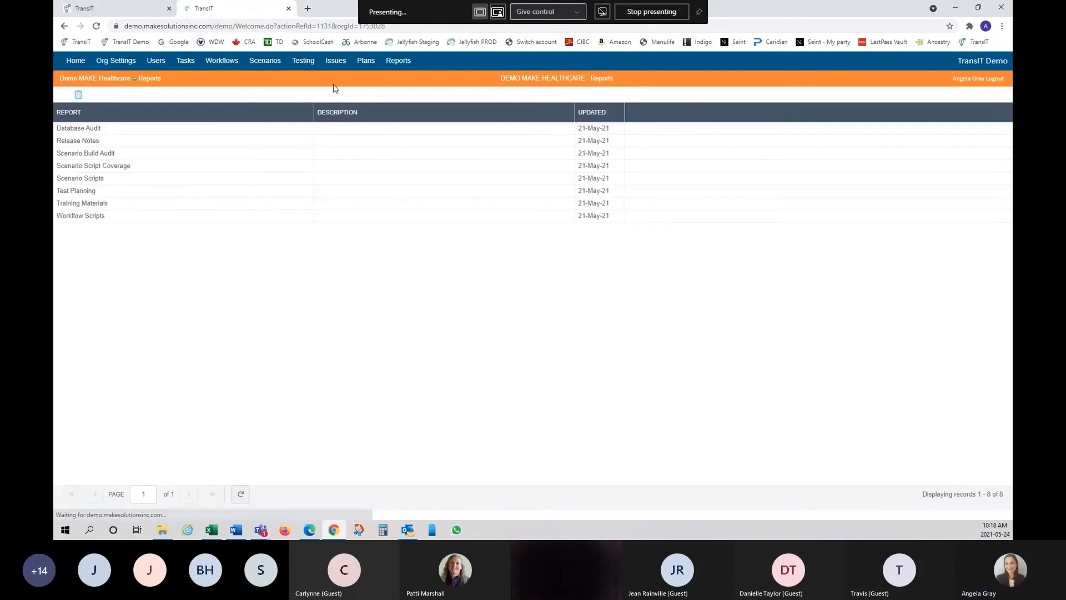
# - Run Test Planning, search 'ed treat', tick ED Treat and Release, then cancel the chooser
pyautogui.click(79, 191)
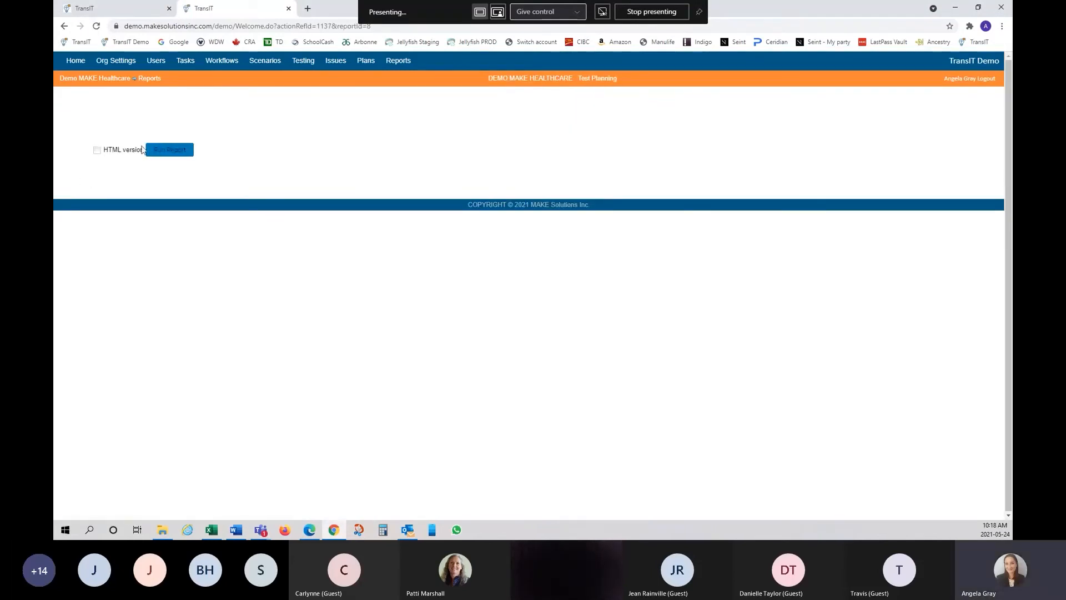
pyautogui.click(160, 155)
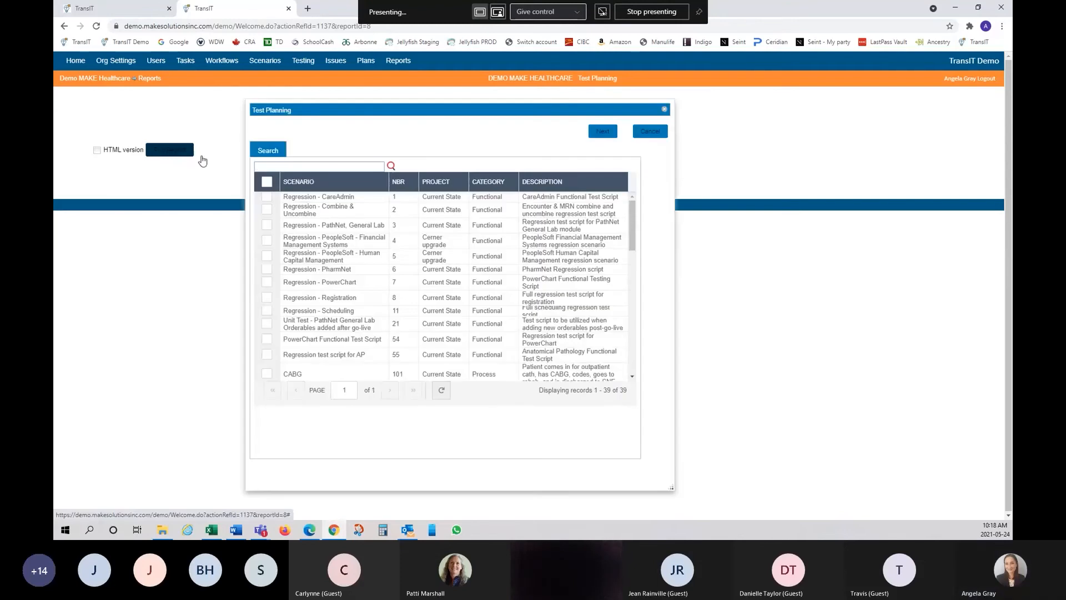
pyautogui.click(336, 168)
pyautogui.write('ed treat')
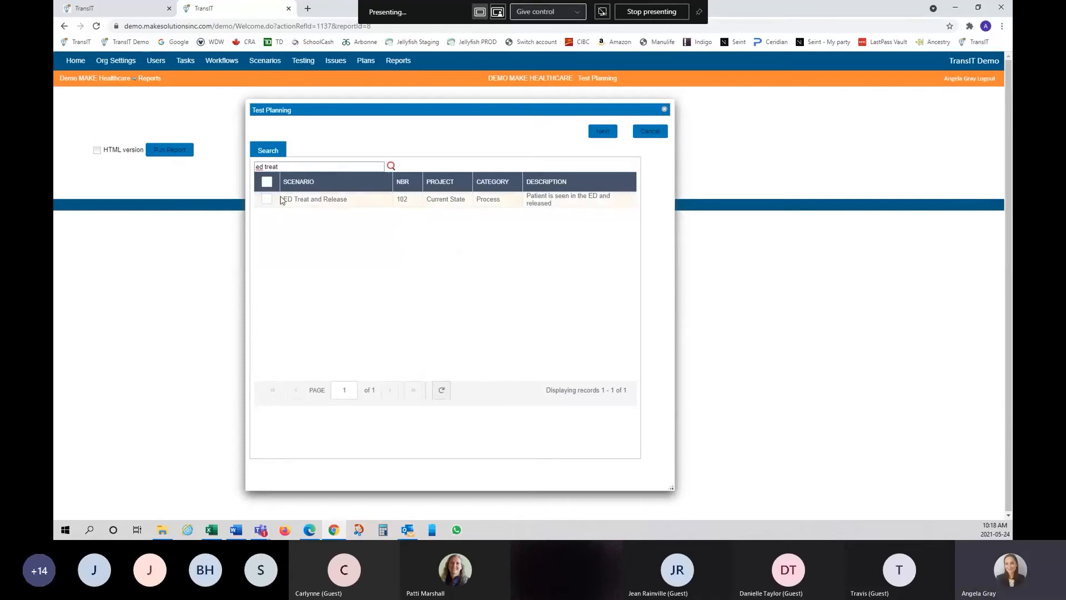
pyautogui.click(268, 198)
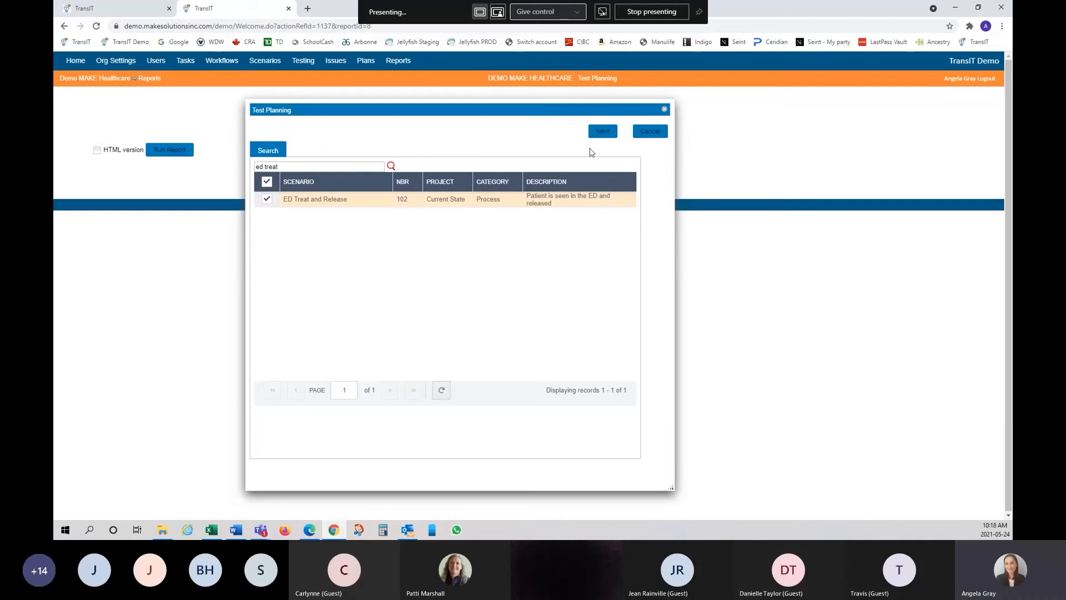
pyautogui.click(656, 134)
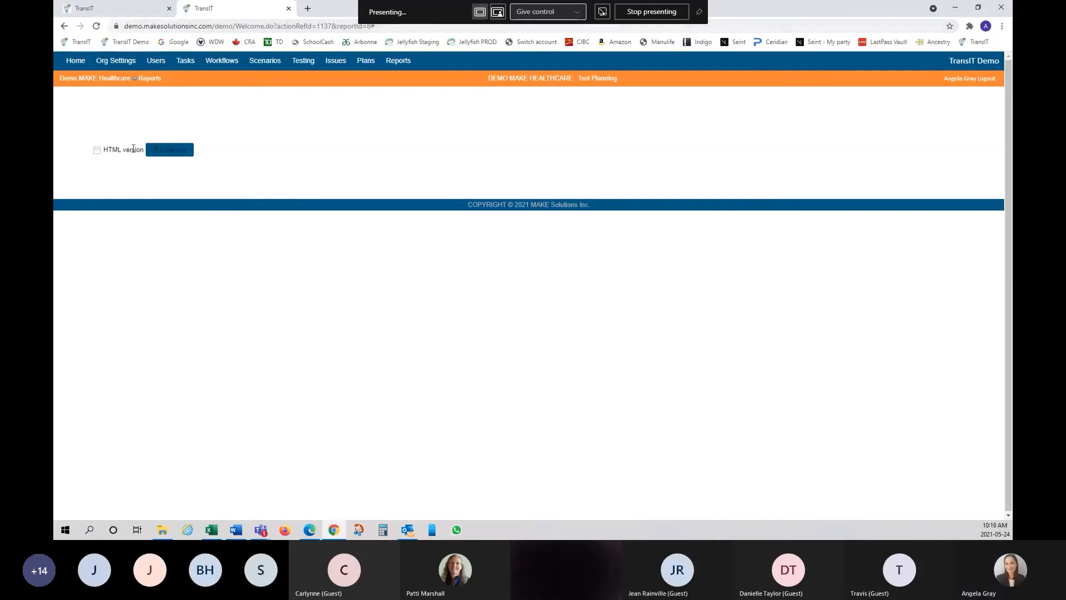
# - Run Test Planning as HTML with Regression - CareAdmin selected, then reopen Report Output
pyautogui.click(97, 150)
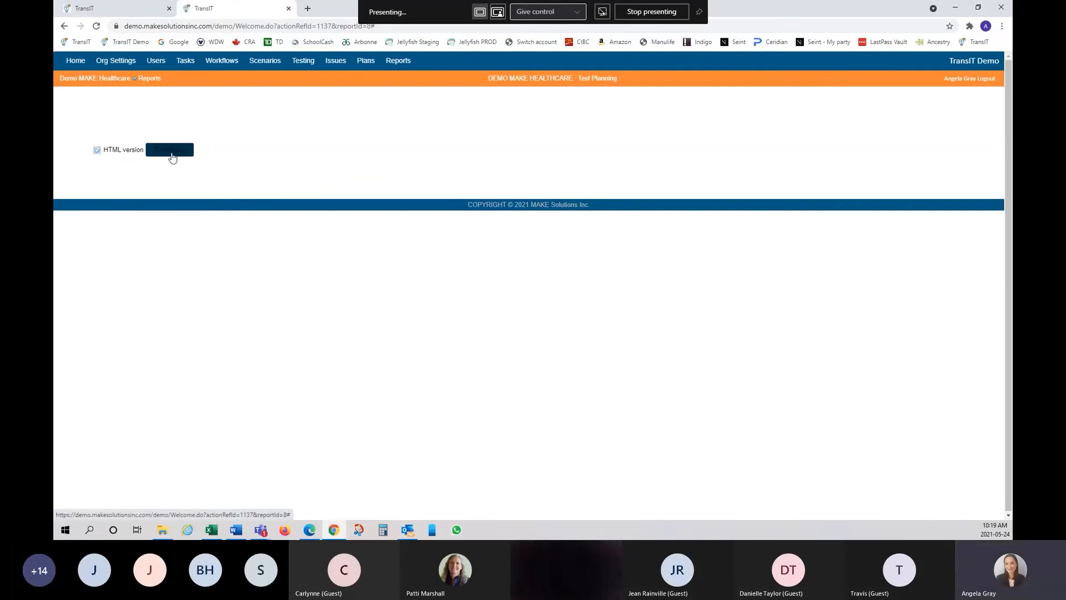
pyautogui.click(170, 151)
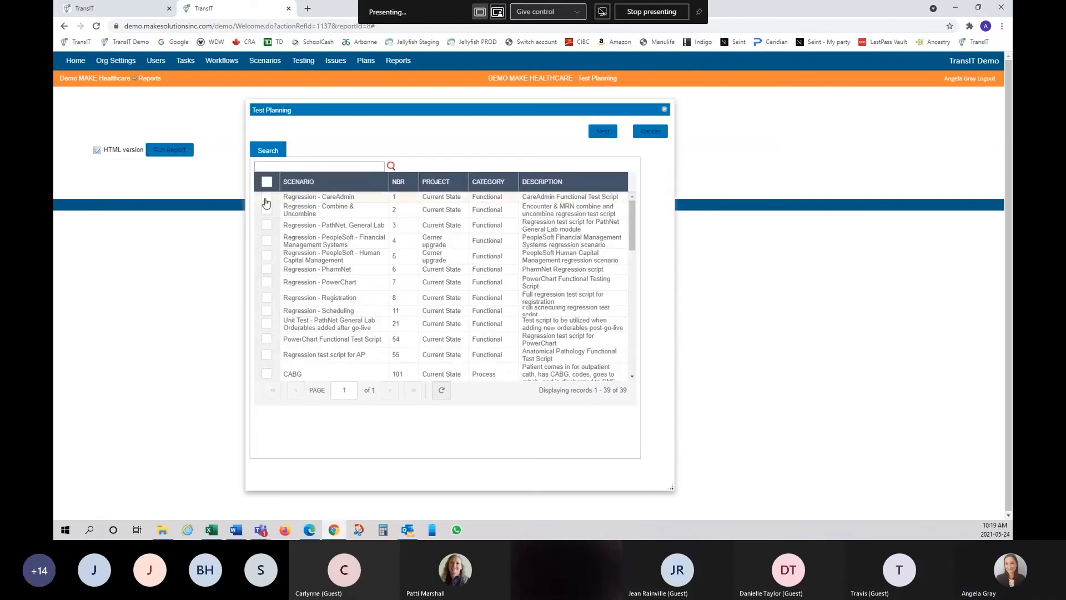
pyautogui.click(266, 198)
pyautogui.click(602, 134)
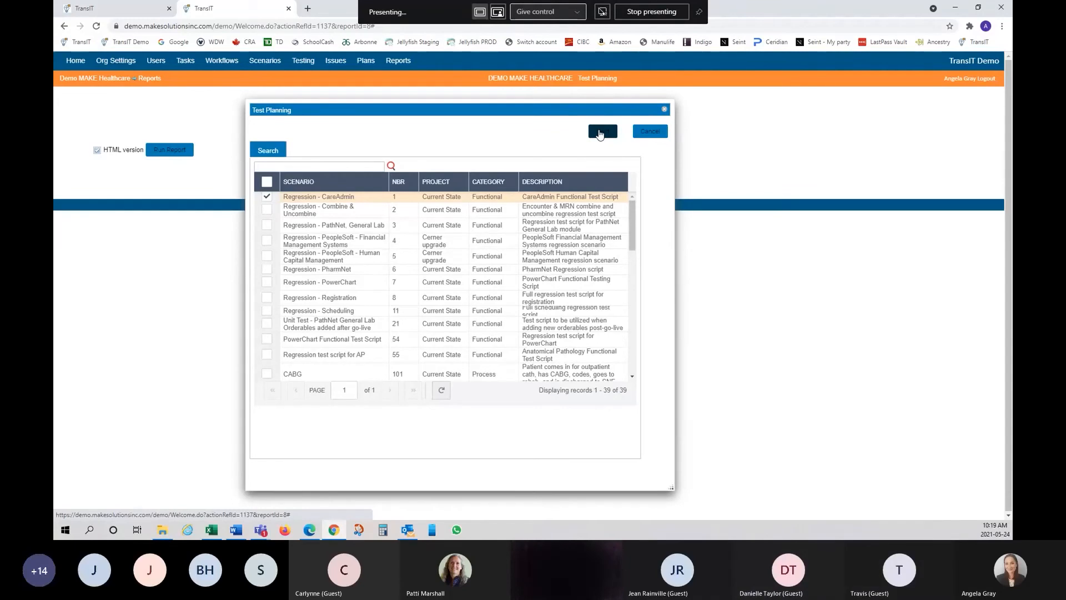
pyautogui.click(647, 132)
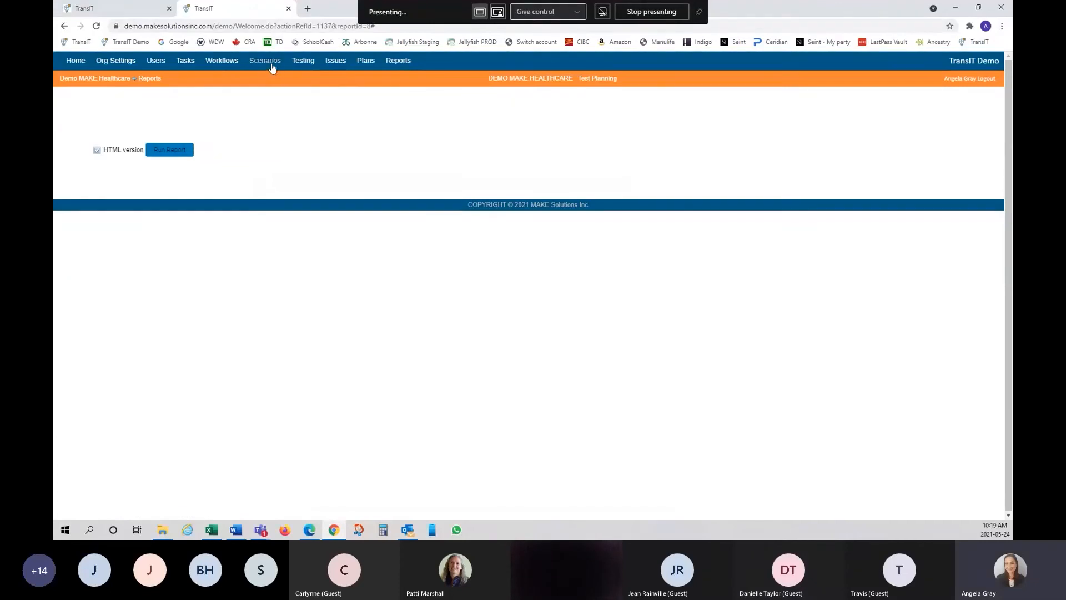
pyautogui.click(398, 63)
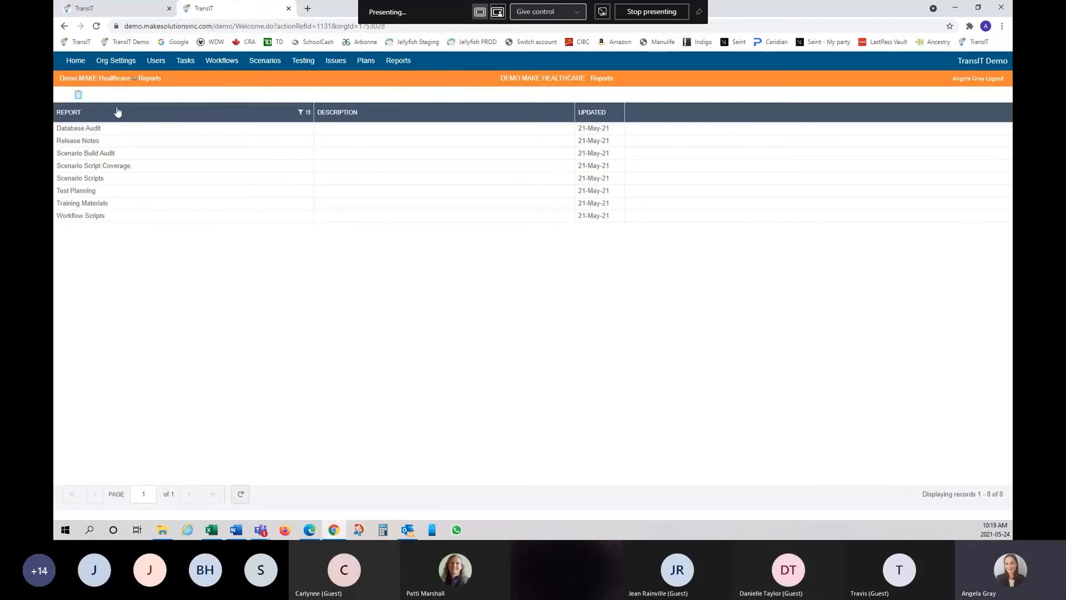
pyautogui.click(79, 96)
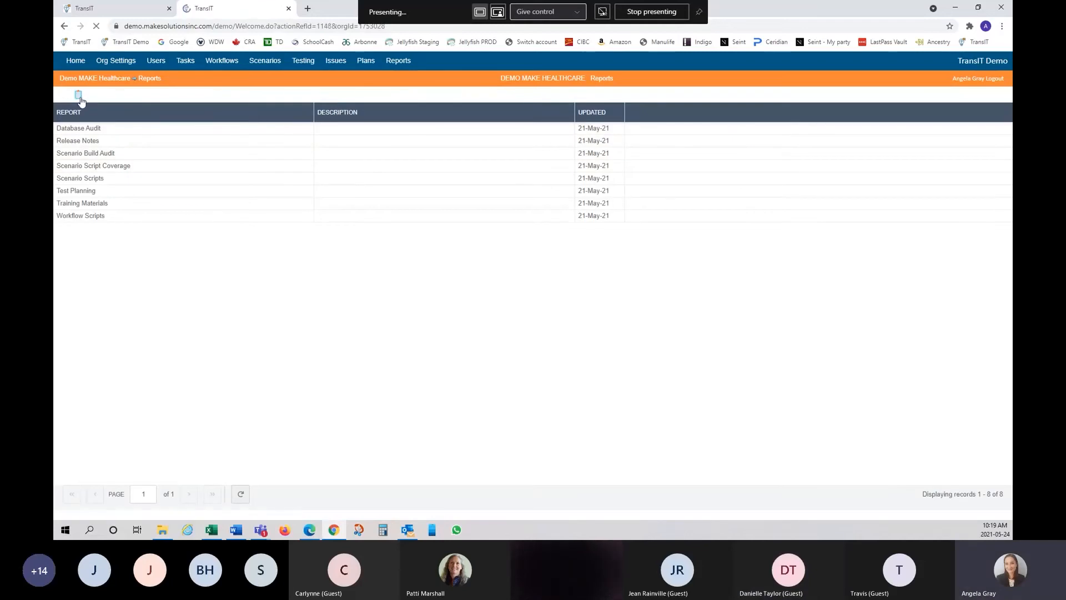
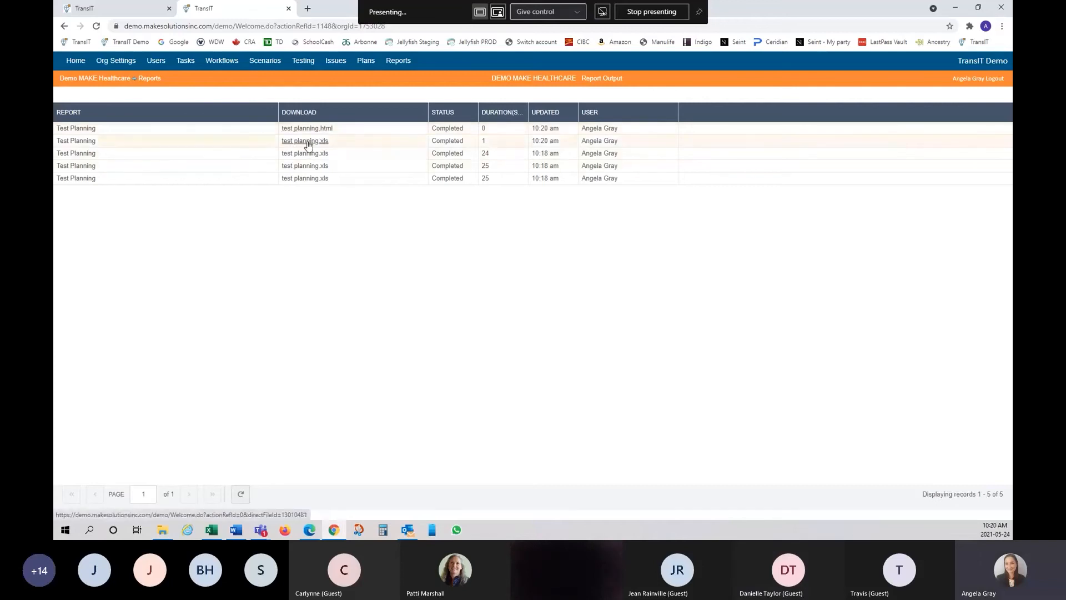
# - Open the downloaded test planning workbook, view its Scenarios sheet, then close it
pyautogui.click(312, 158)
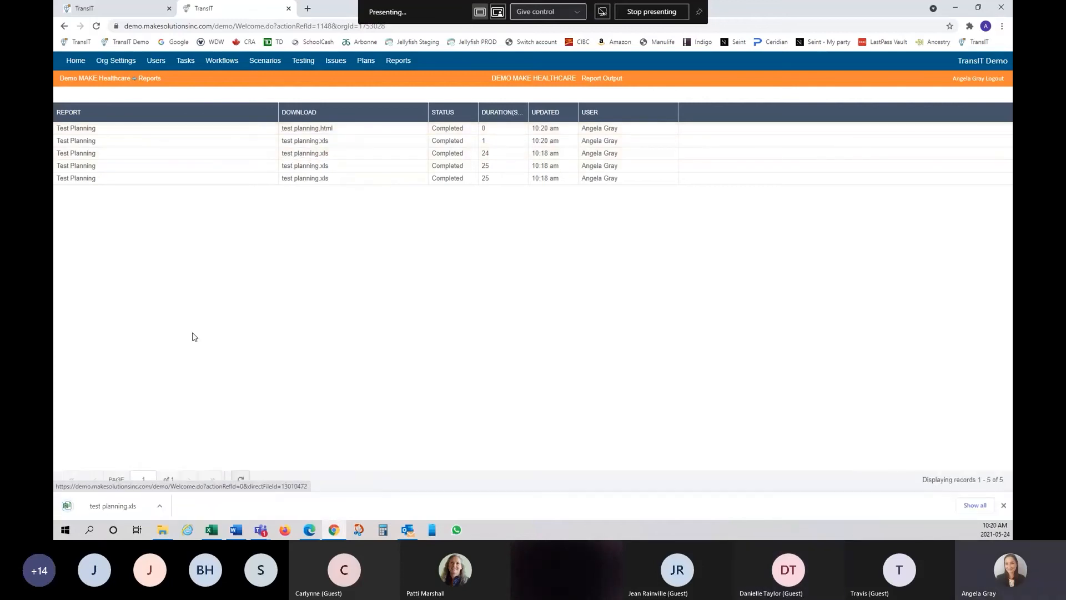
pyautogui.click(124, 506)
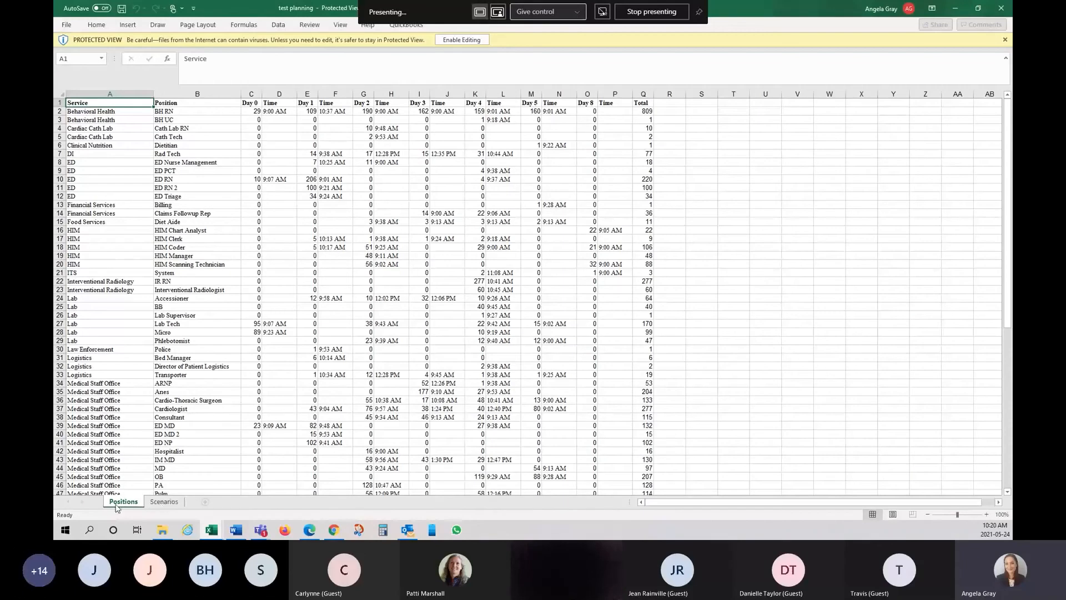
pyautogui.click(164, 503)
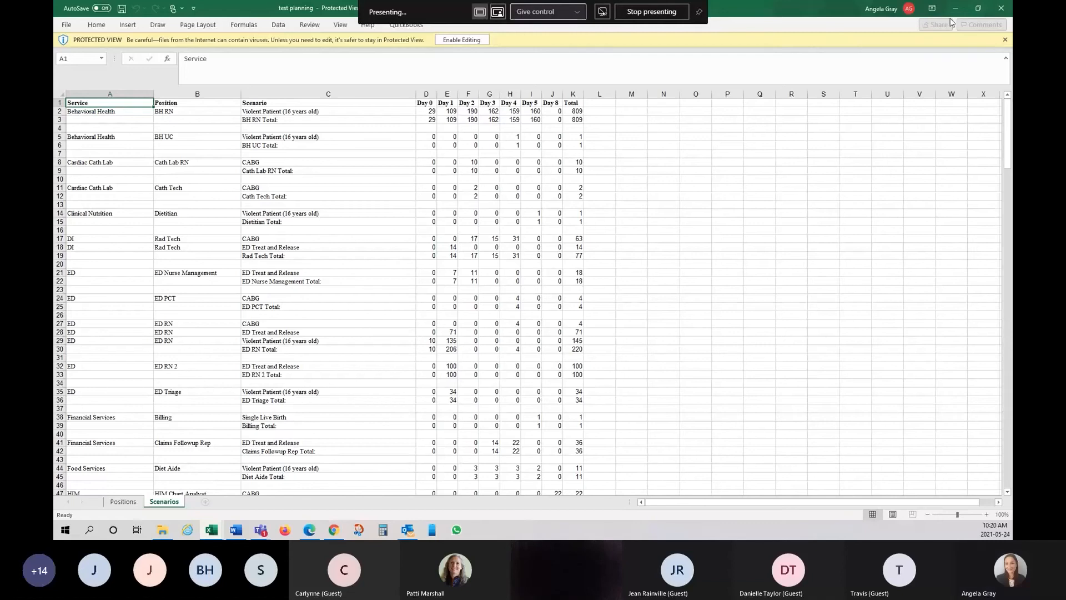
pyautogui.click(1001, 11)
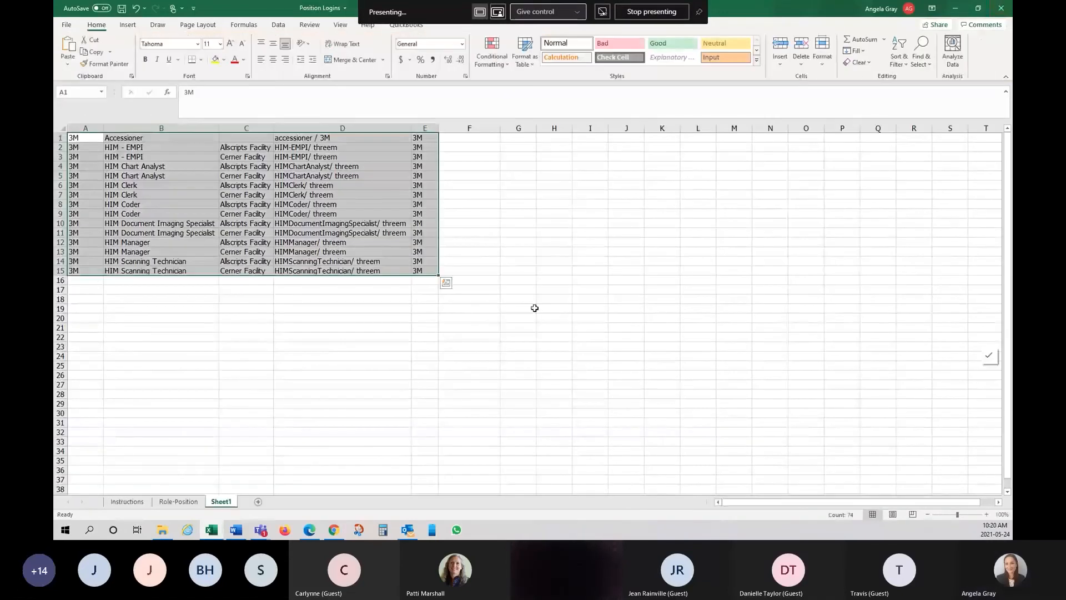
# - Close the Position Logins workbook without saving its changes
pyautogui.click(383, 335)
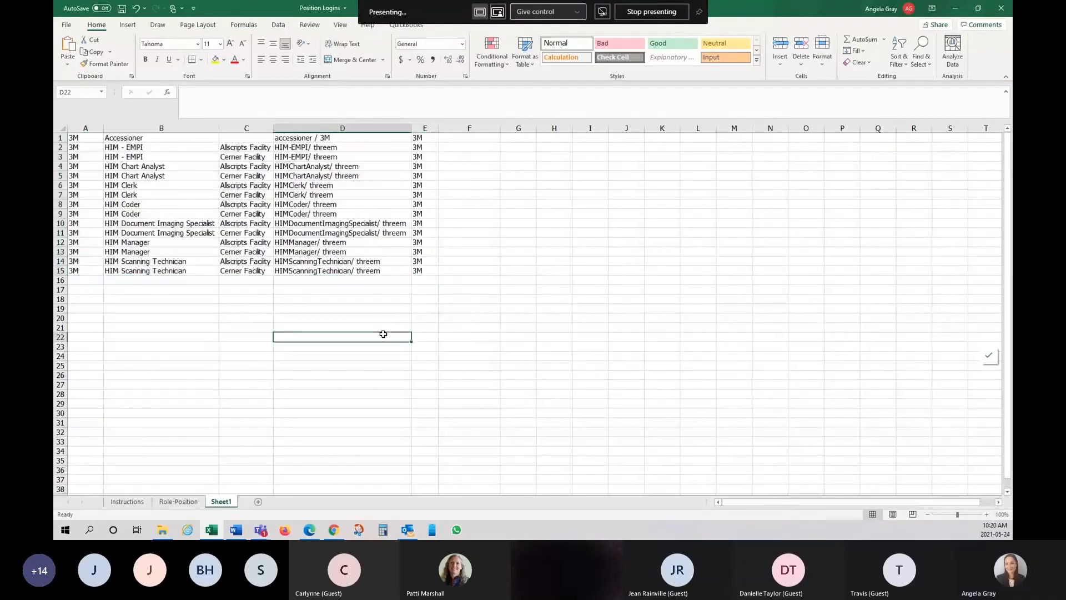
pyautogui.click(1002, 10)
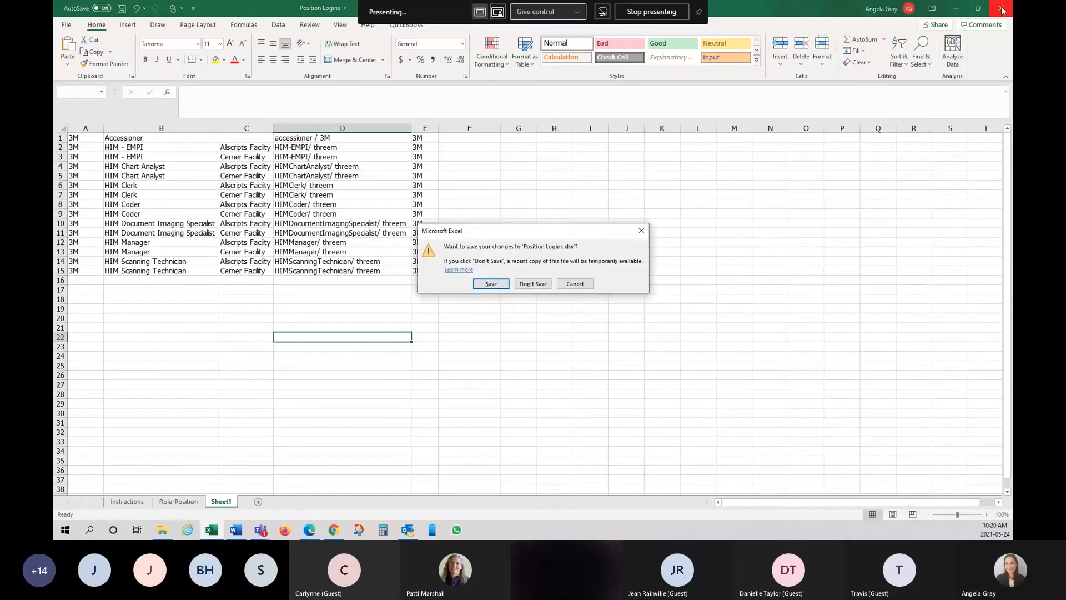
pyautogui.click(532, 284)
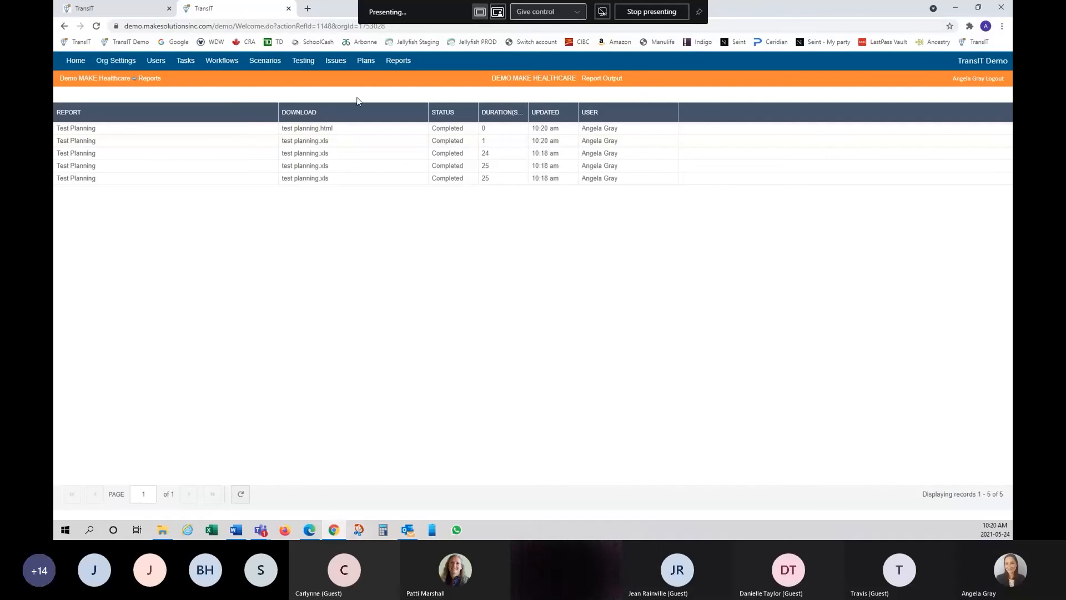
# - Generate the Scenario Scripts report for 102 - ED Treat and Release, downloading scenarios (6).xls
pyautogui.click(401, 65)
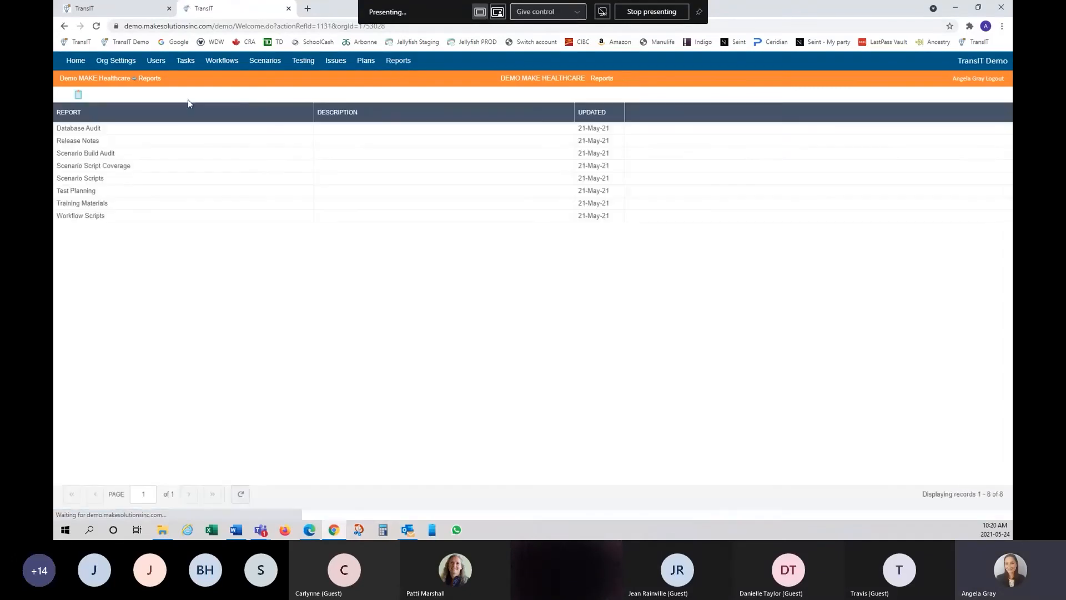
pyautogui.click(91, 182)
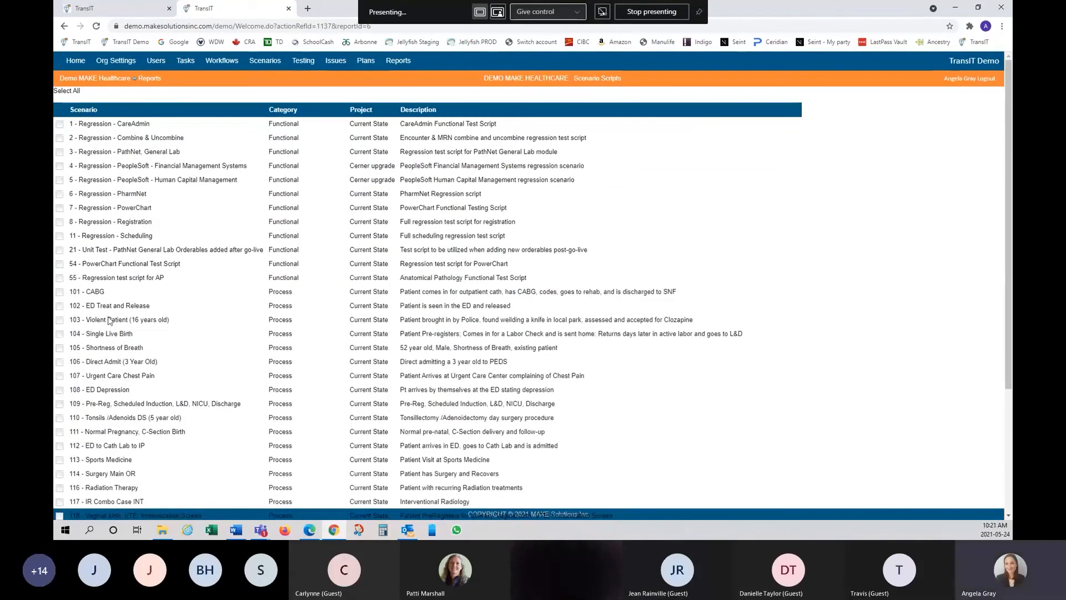
pyautogui.click(60, 306)
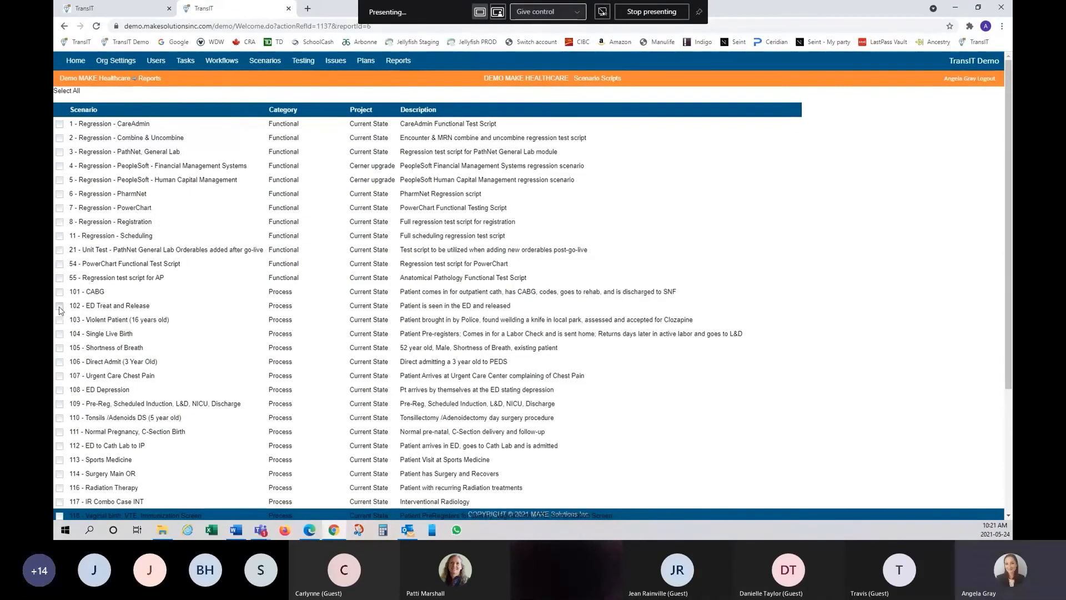
pyautogui.scroll(-3, 345, 389)
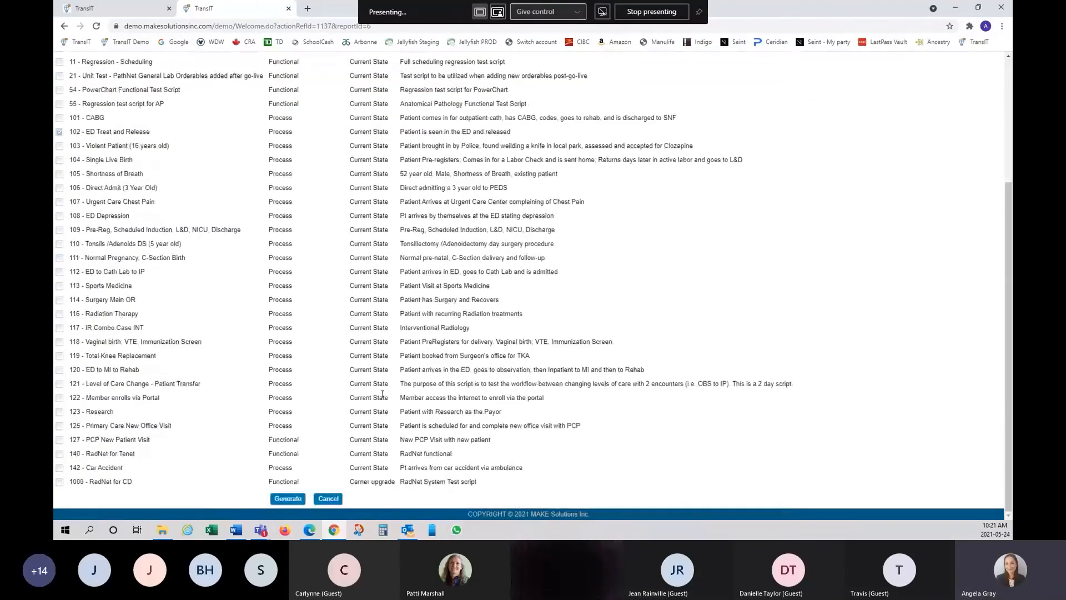
pyautogui.click(288, 499)
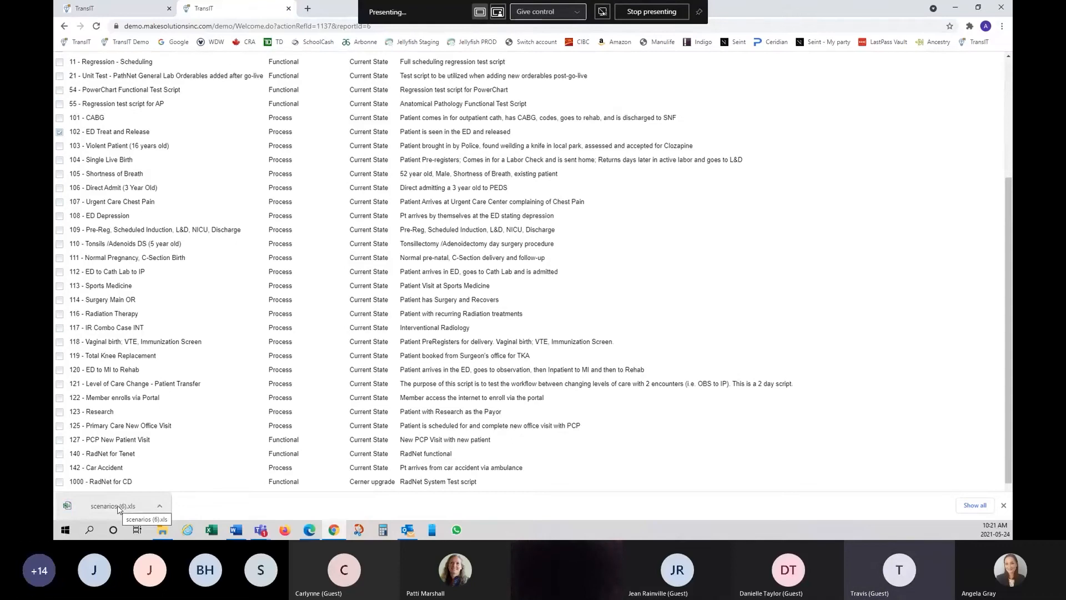
# - Open scenarios (6).xls, compare its summary and 102 ED Treat 1 sheets, then close Excel
pyautogui.click(118, 509)
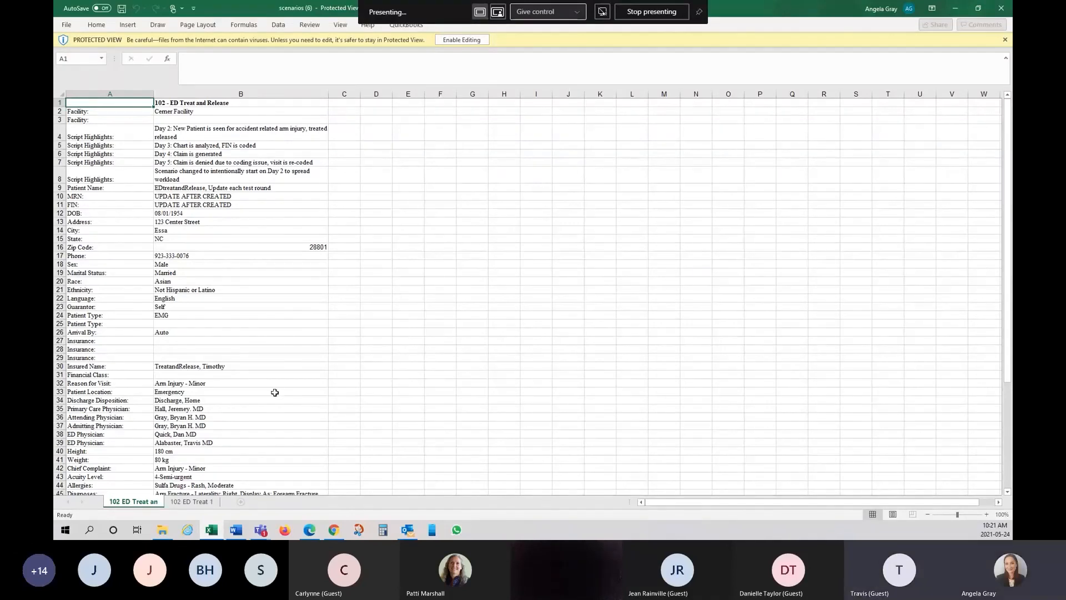
pyautogui.click(193, 503)
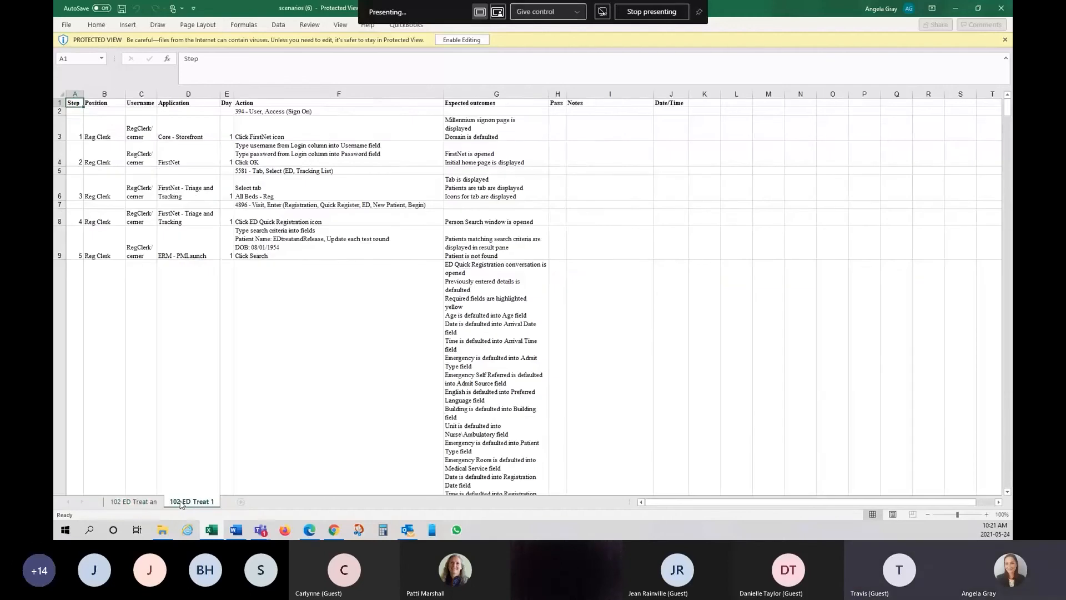
pyautogui.click(149, 503)
pyautogui.click(190, 502)
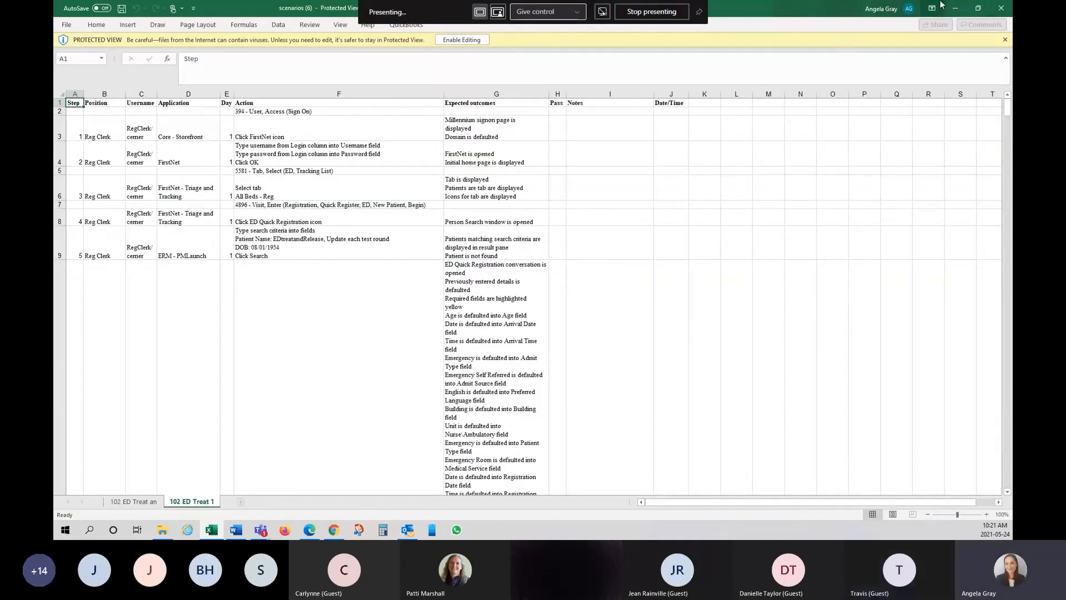
pyautogui.click(1003, 8)
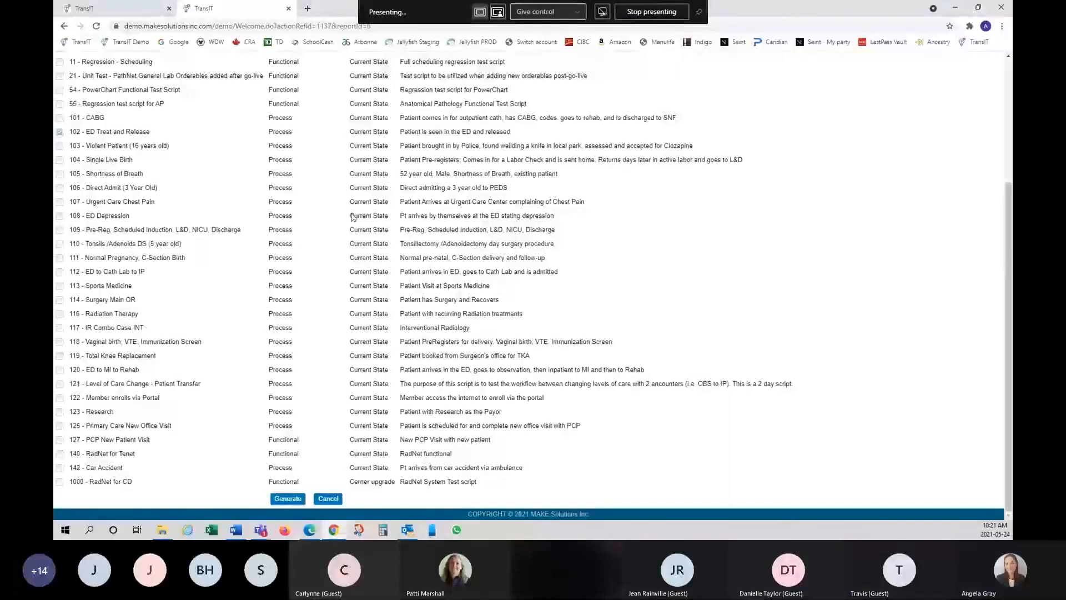
# - Open and close the latest test planning export from Report Output, then open the Database Audit report
pyautogui.scroll(3, 383, 412)
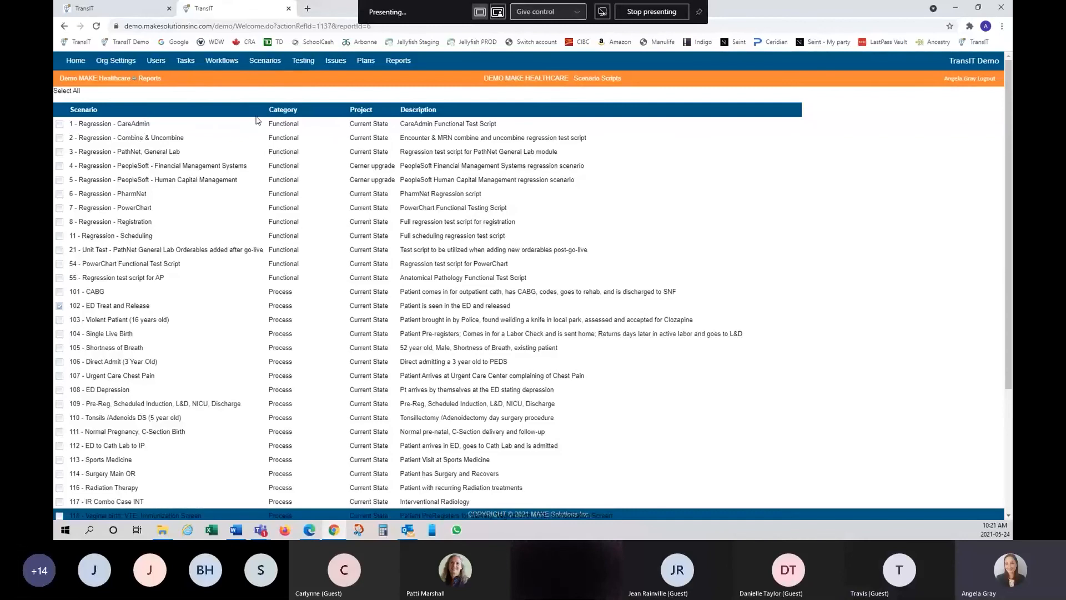
pyautogui.click(410, 62)
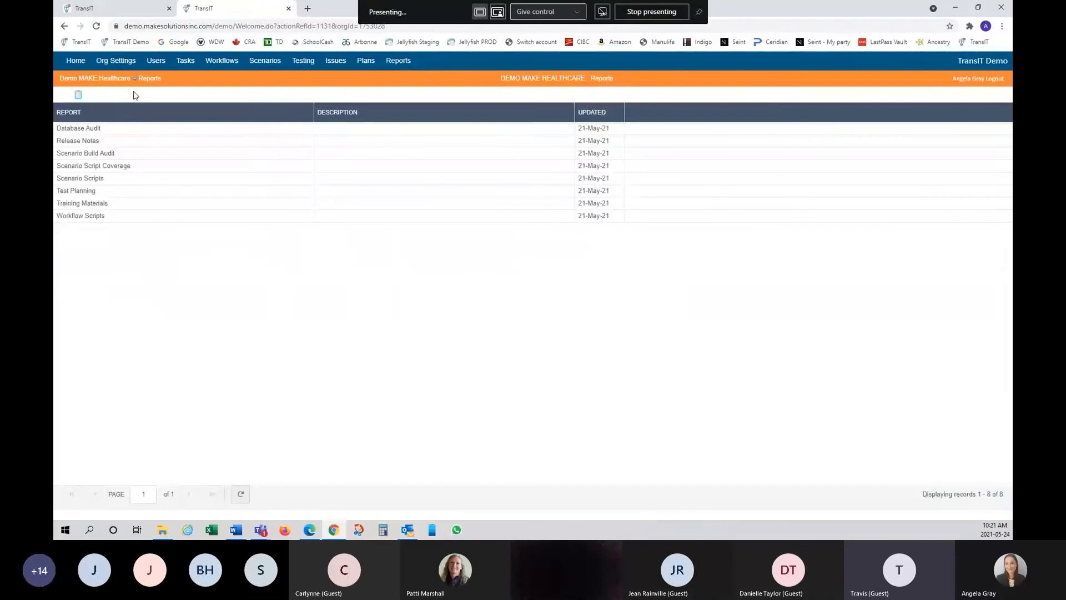
pyautogui.click(78, 95)
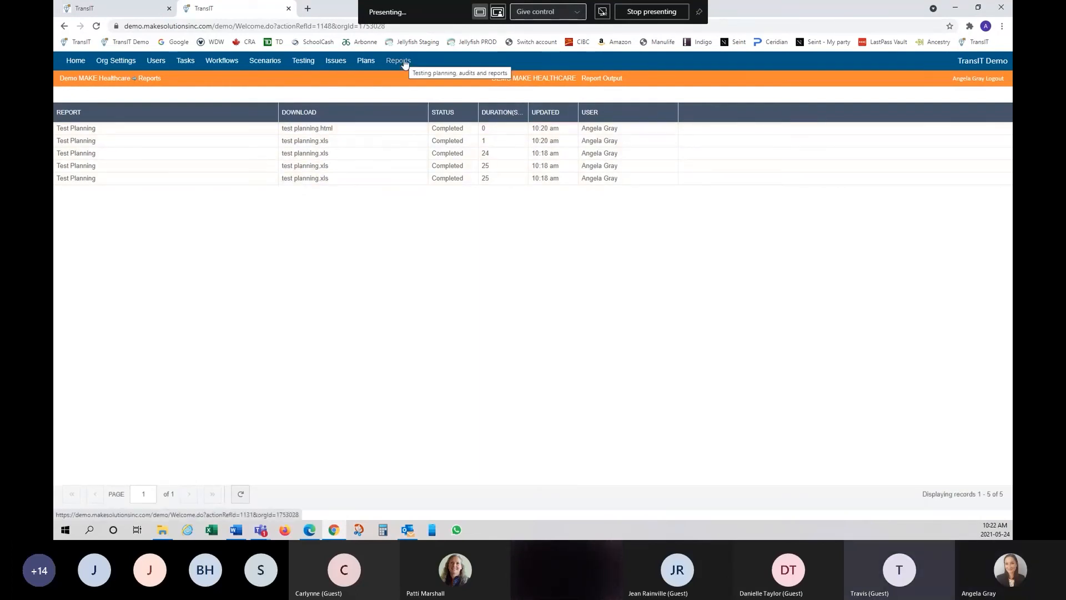
pyautogui.click(307, 180)
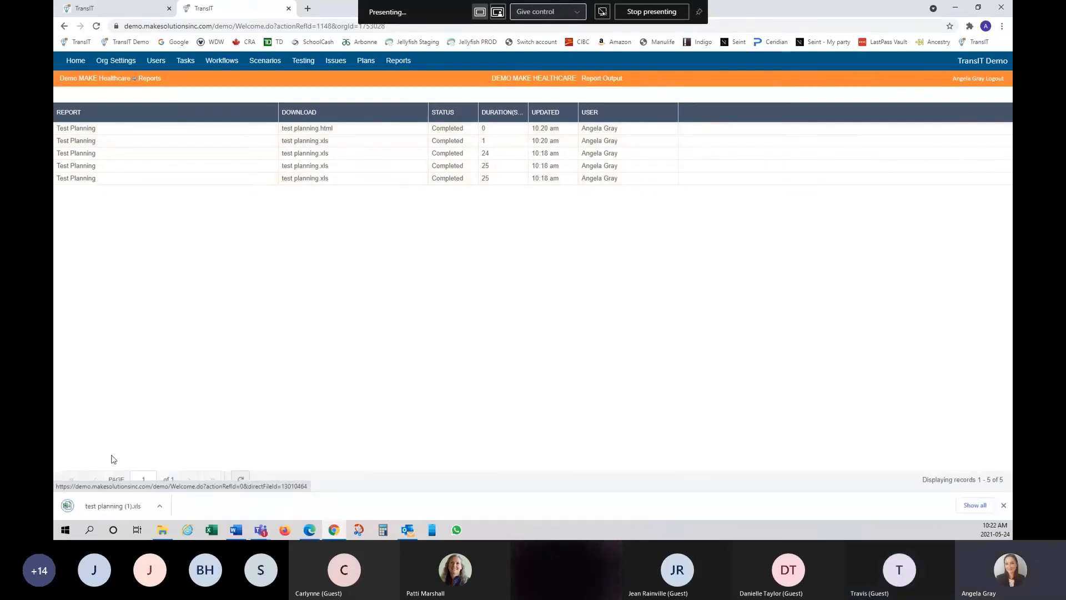
pyautogui.click(117, 506)
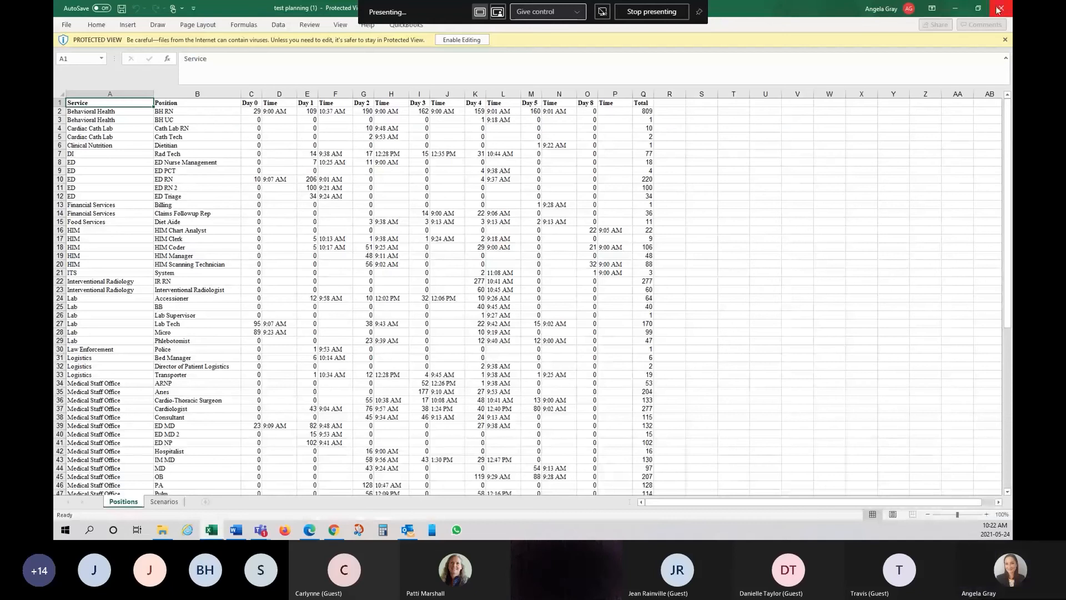
pyautogui.click(999, 9)
pyautogui.click(392, 61)
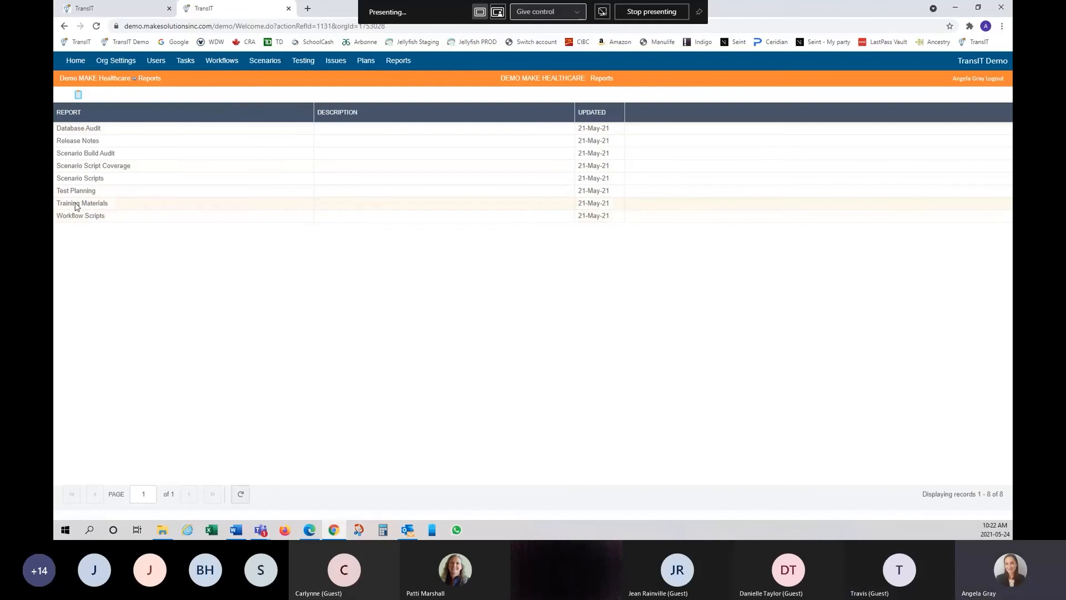
pyautogui.click(74, 129)
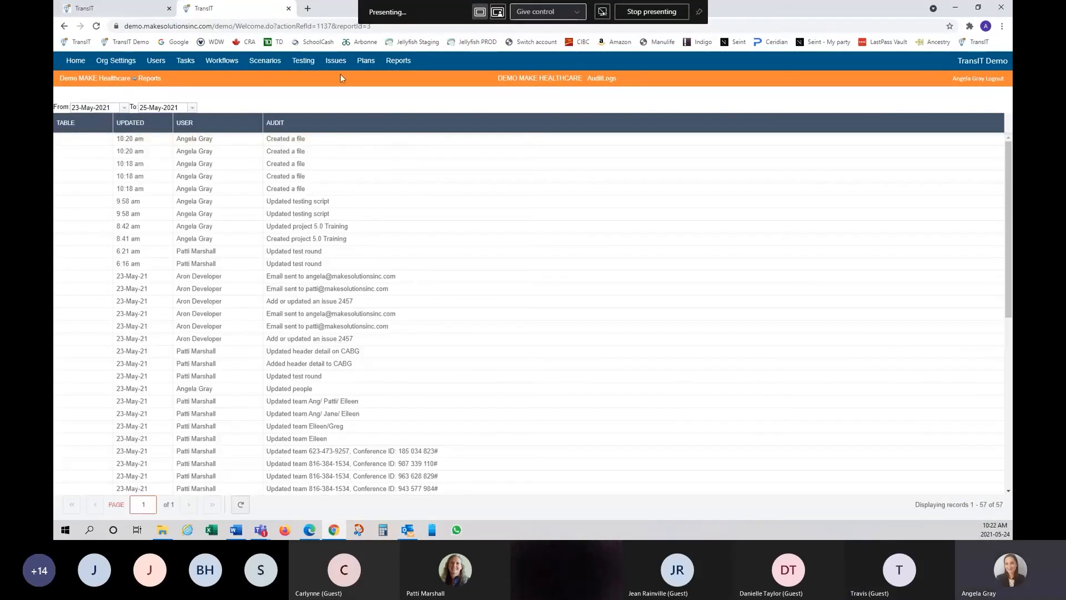
pyautogui.click(64, 27)
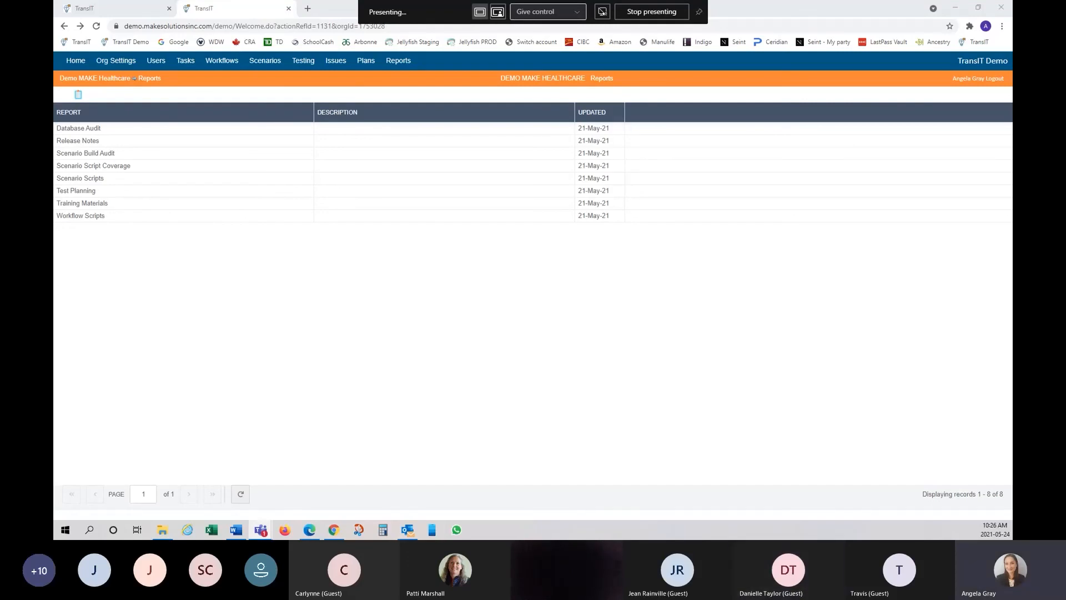
# - Open step 1 of task ZZZ RadNet for Tenet 1 Rad Core in Current State for editing
pyautogui.click(163, 65)
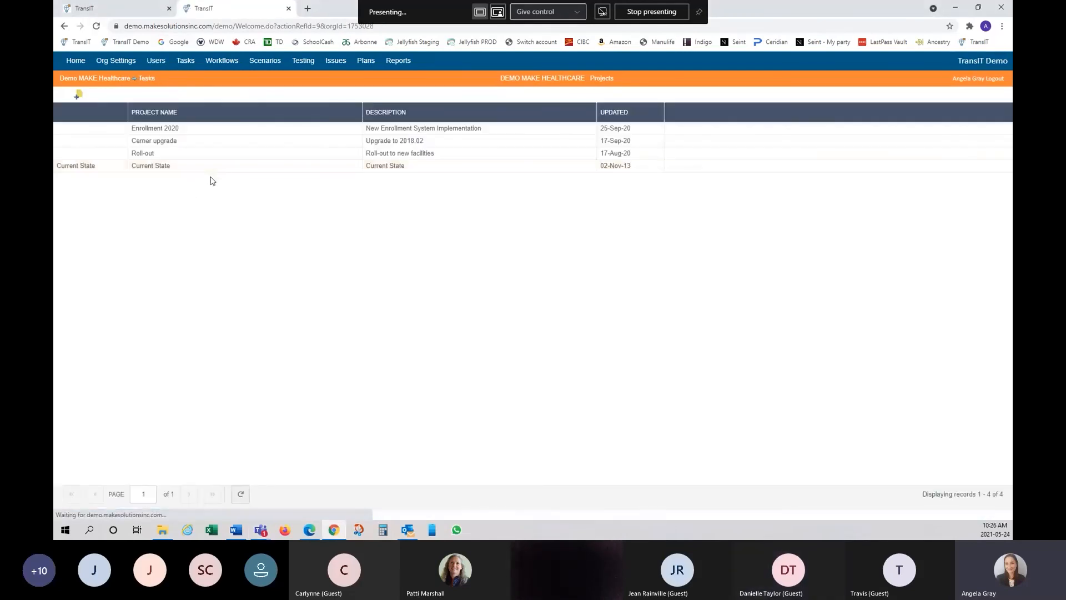
pyautogui.click(155, 168)
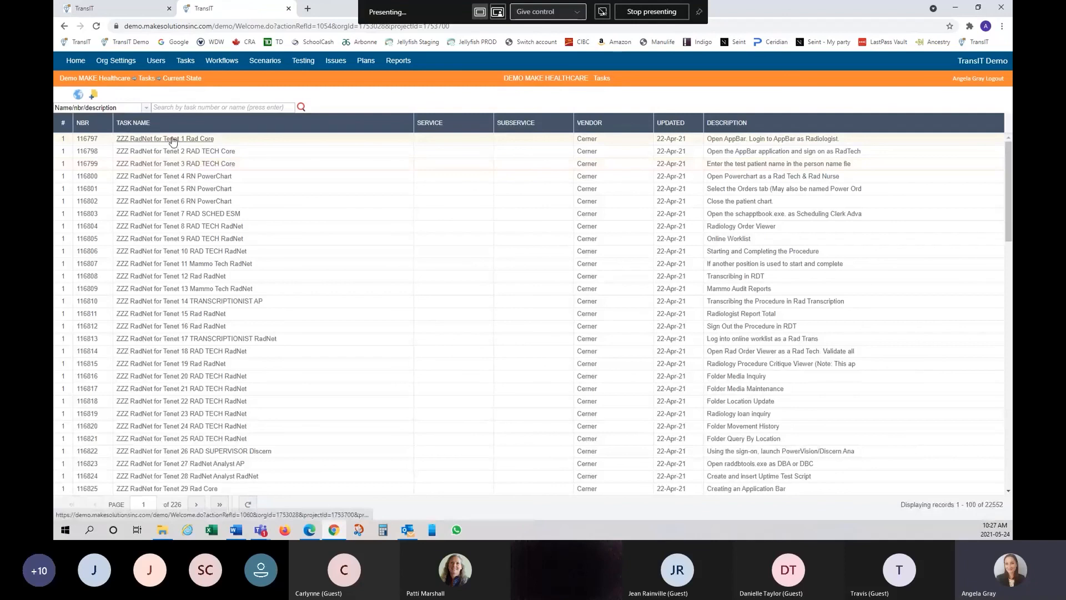
pyautogui.click(162, 140)
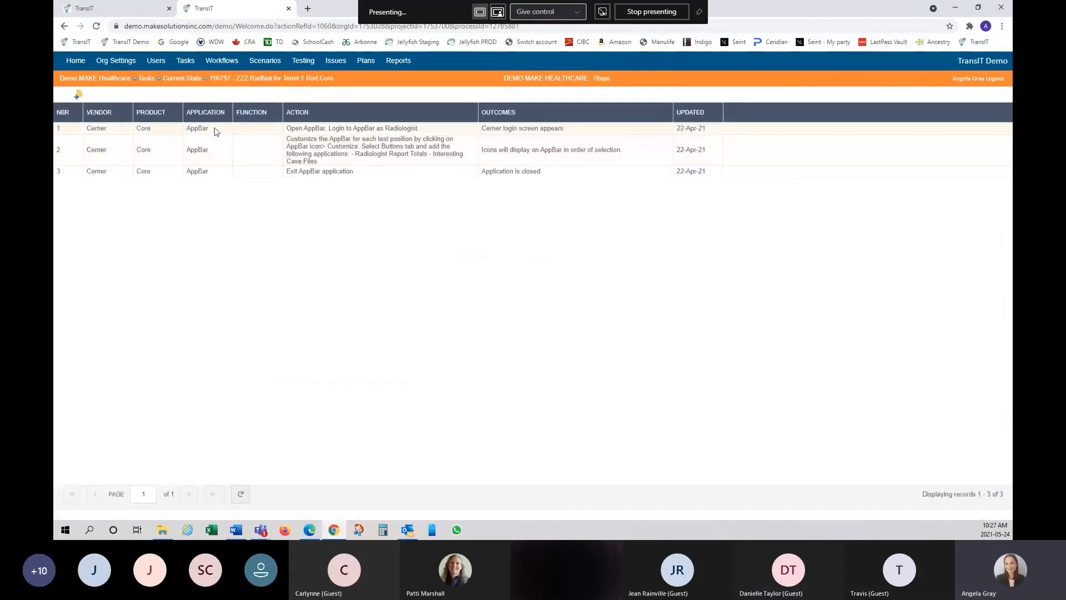
pyautogui.click(217, 131)
pyautogui.rightClick(216, 131)
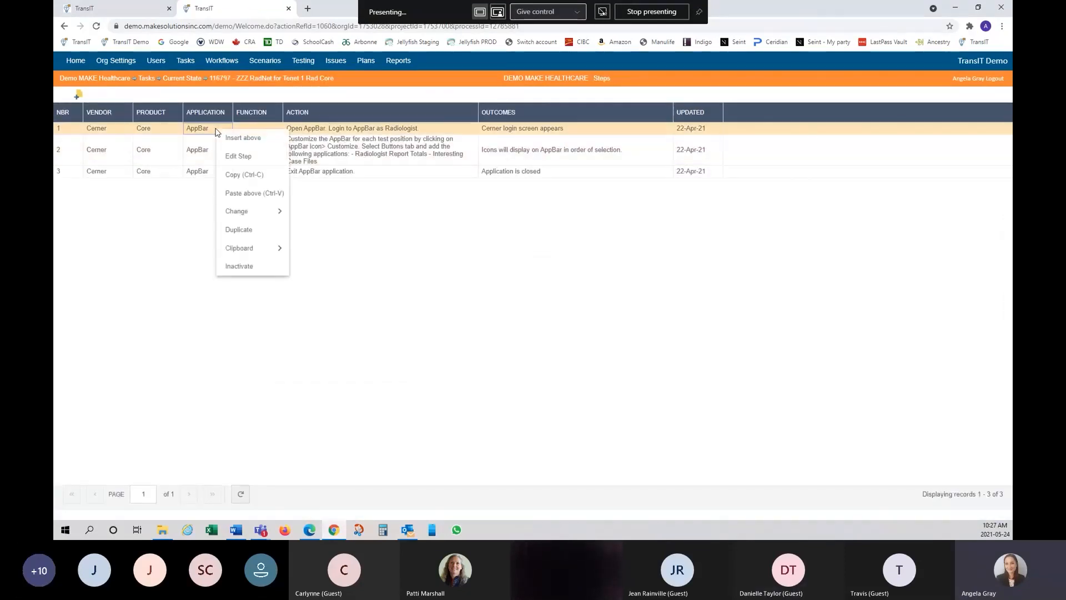
pyautogui.click(243, 157)
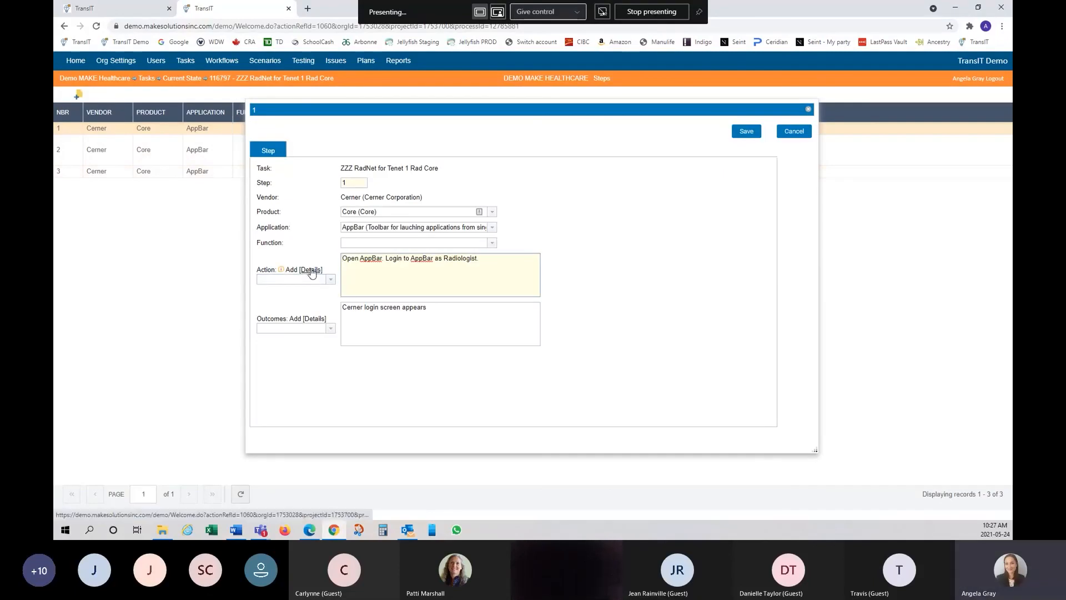
# - Insert [Details], [Details2] and [Address] placeholder lines into step 1's Action text
pyautogui.click(312, 270)
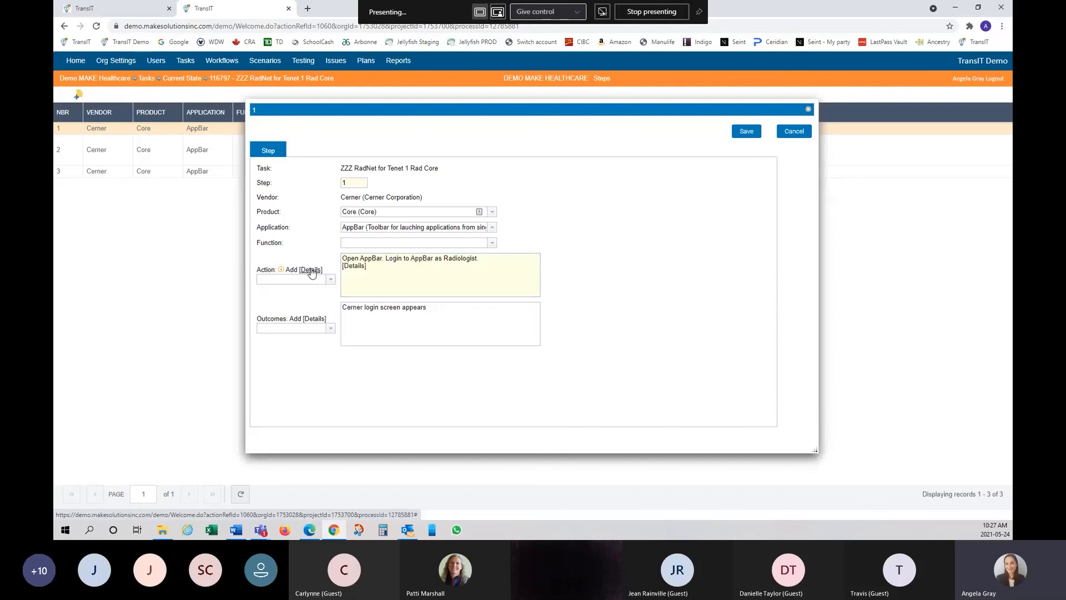
pyautogui.click(311, 271)
pyautogui.click(331, 280)
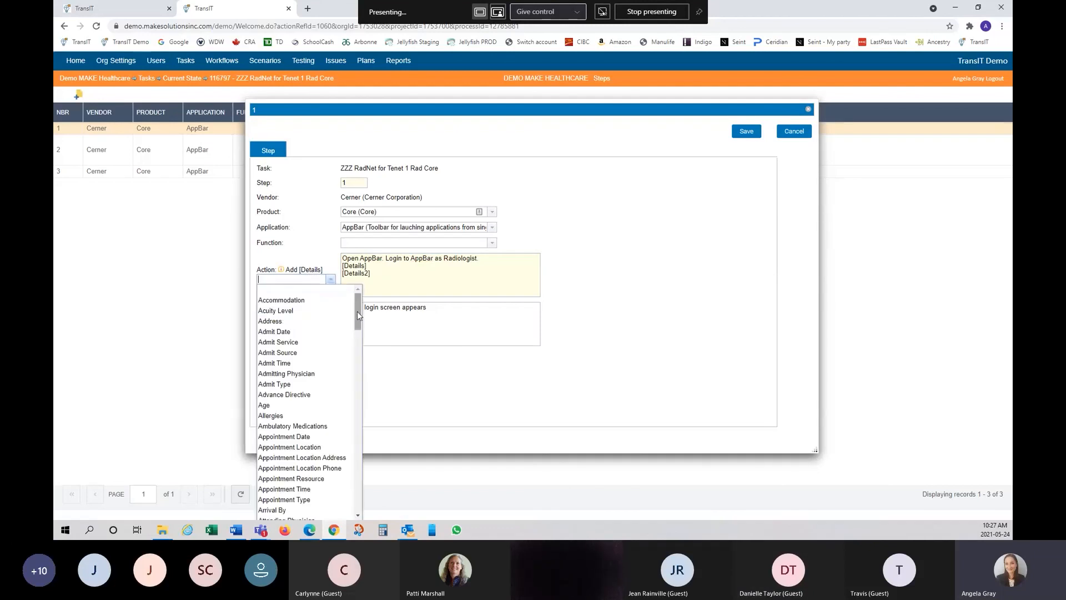
pyautogui.moveTo(358, 315)
pyautogui.mouseDown()
pyautogui.moveTo(353, 518)
pyautogui.moveTo(358, 297)
pyautogui.mouseUp()
pyautogui.click(266, 322)
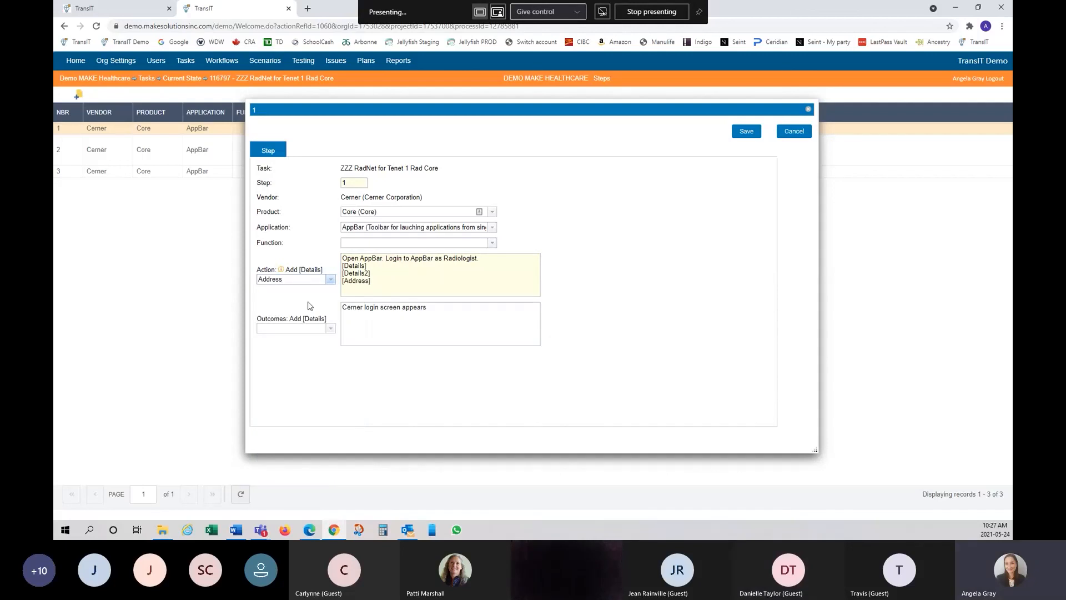
pyautogui.click(394, 283)
# - Adjust the Action placeholders and add an [Arrival By] placeholder to the Outcomes text
pyautogui.click(331, 280)
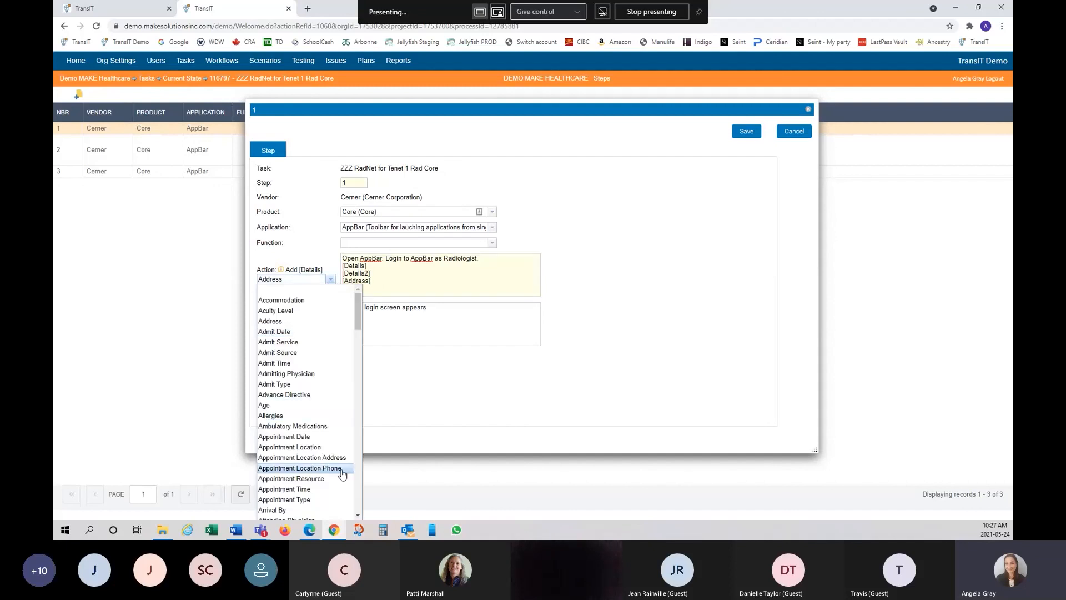
pyautogui.click(414, 278)
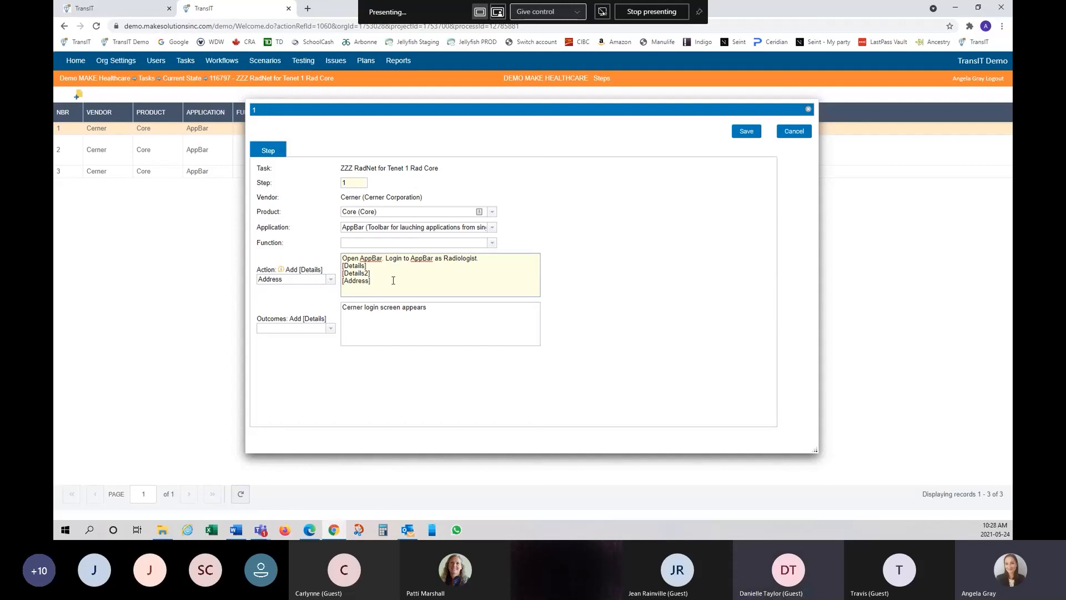
pyautogui.write('2')
pyautogui.click(331, 330)
pyautogui.click(273, 278)
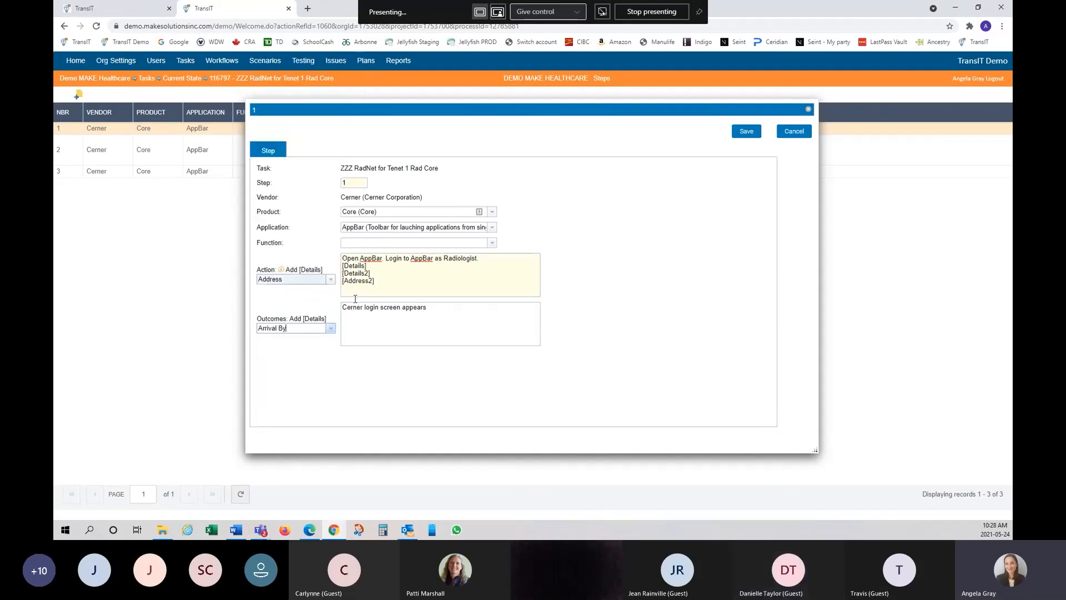
pyautogui.click(396, 334)
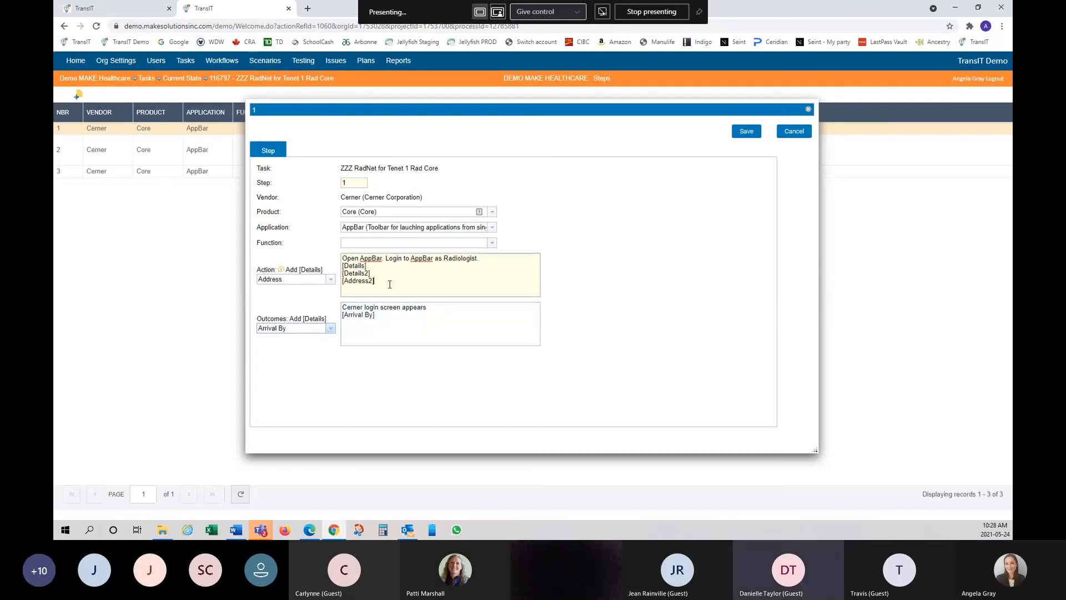
# - Delete the [Details2], [Address2] and [Arrival By] lines, then cancel the step edit
pyautogui.moveTo(375, 281); pyautogui.dragTo(343, 273)
pyautogui.press('BackSpace')
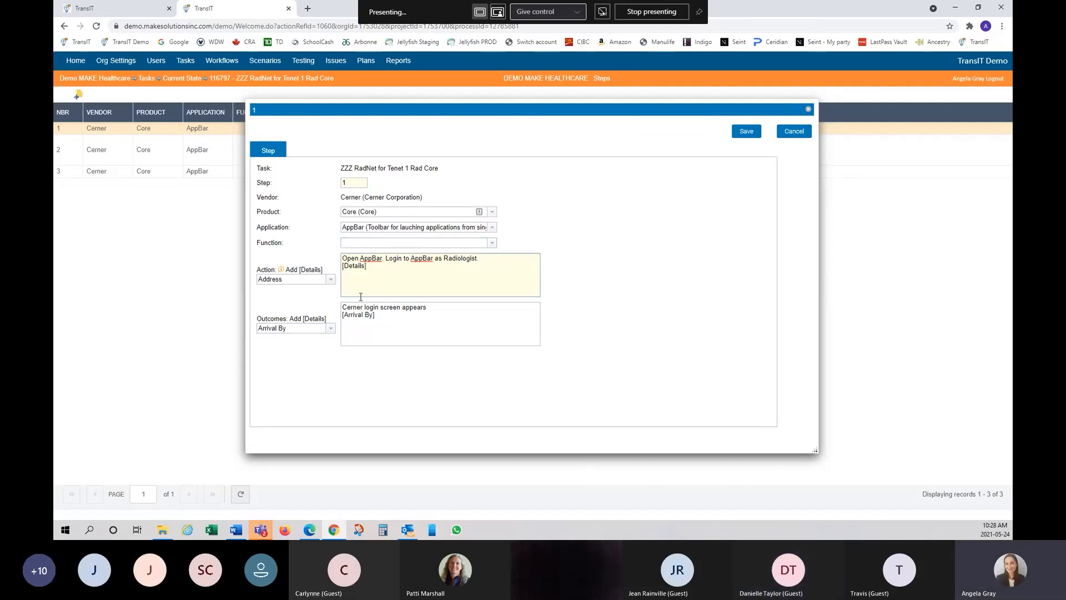
pyautogui.moveTo(374, 315); pyautogui.dragTo(319, 309)
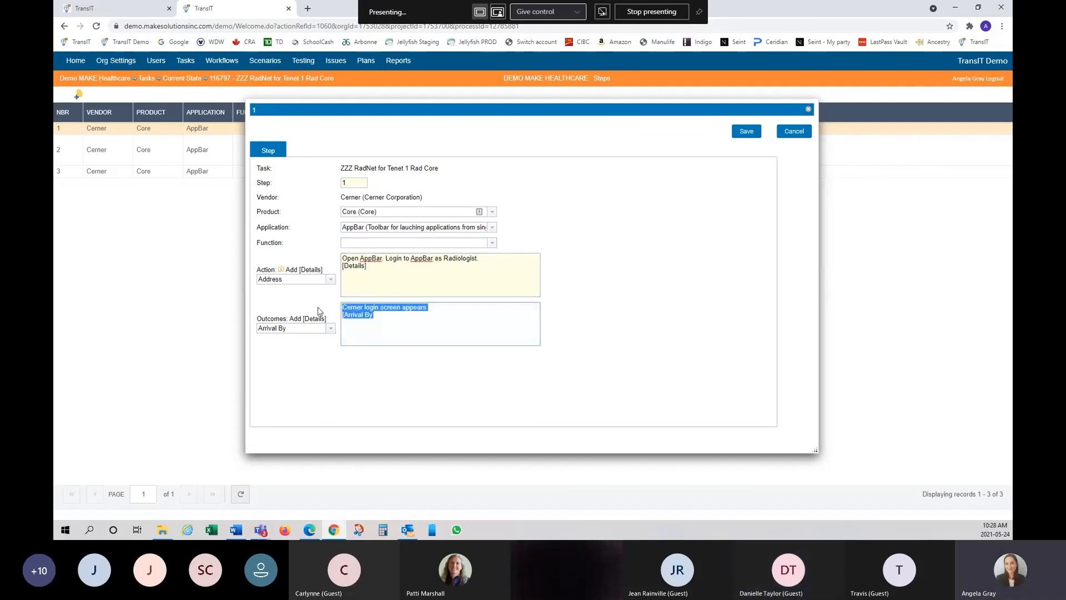
pyautogui.press('BackSpace')
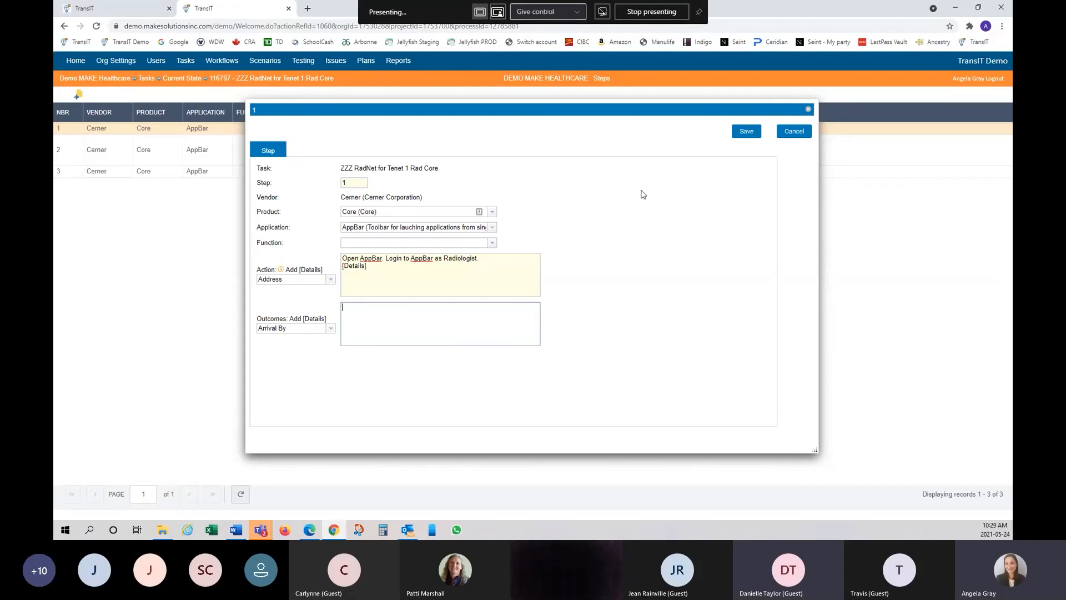
pyautogui.click(793, 135)
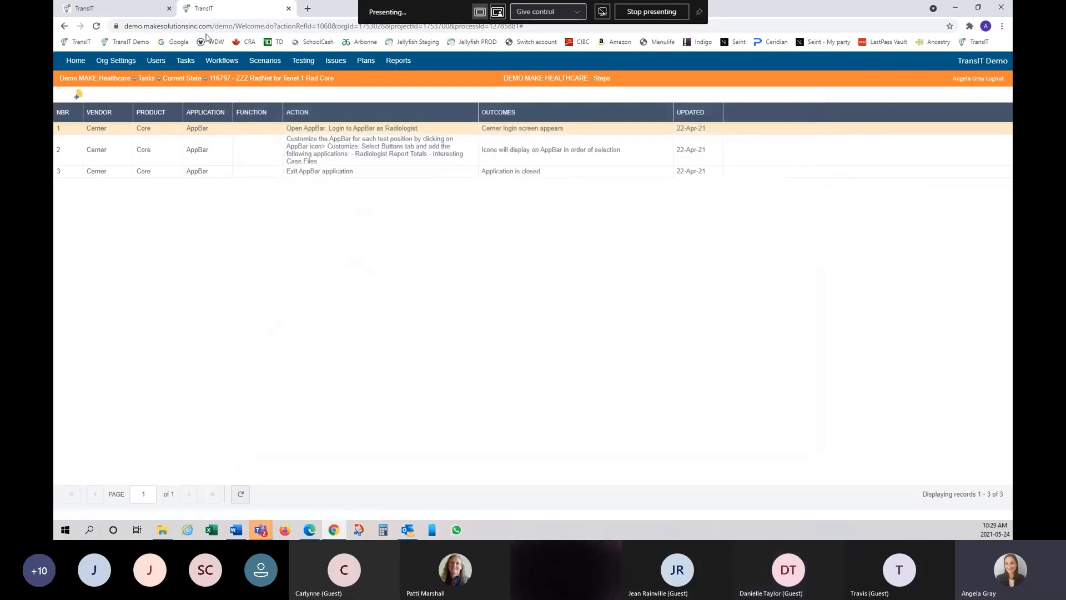
# - Go back through Current State and Home to the Demo MAKE Healthcare projects list
pyautogui.click(168, 81)
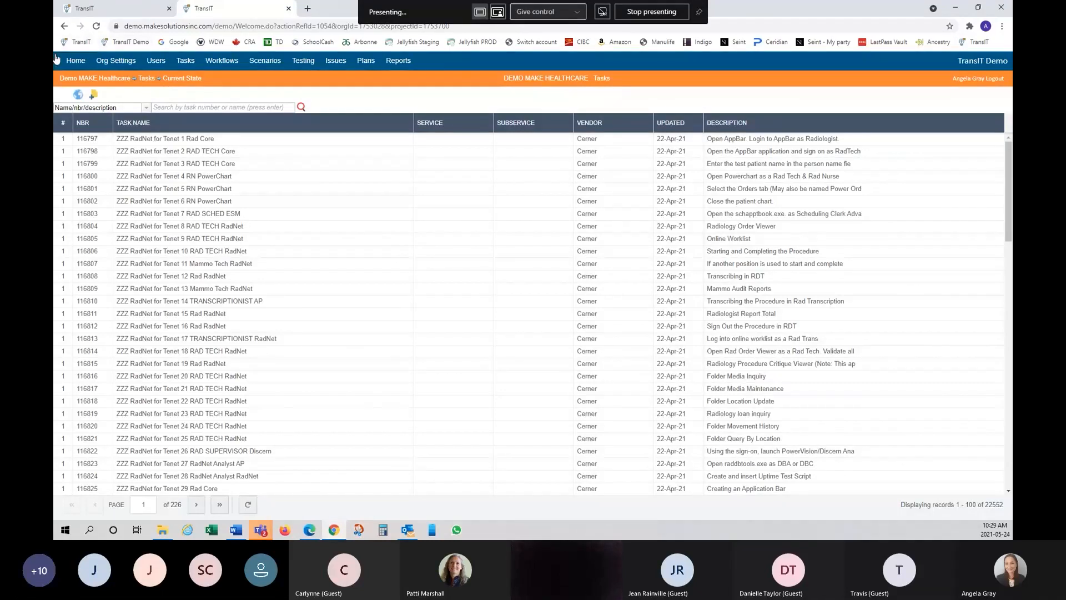
pyautogui.click(79, 61)
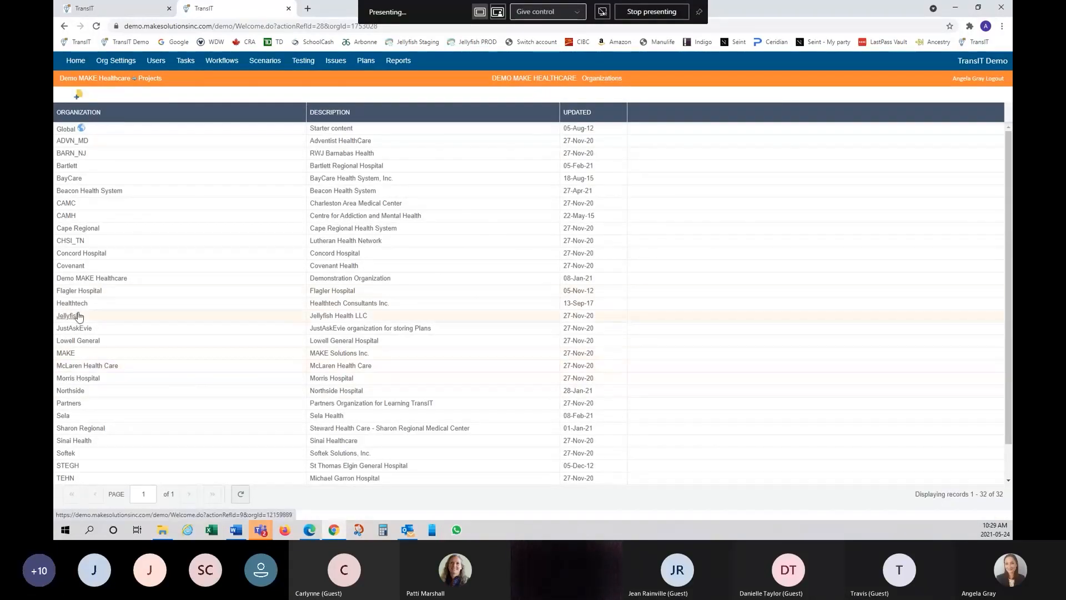
pyautogui.click(79, 279)
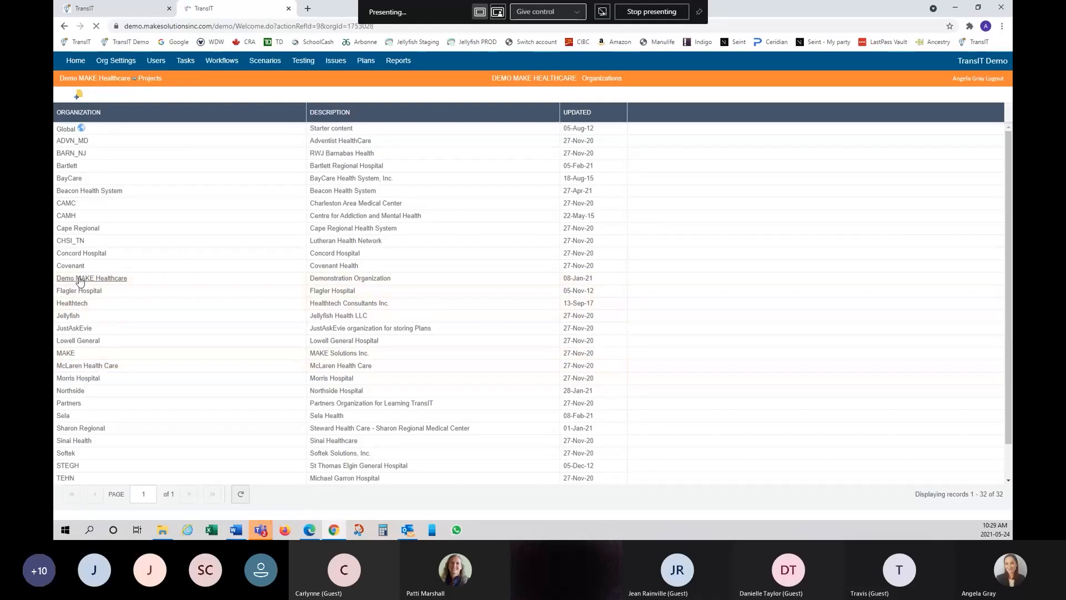